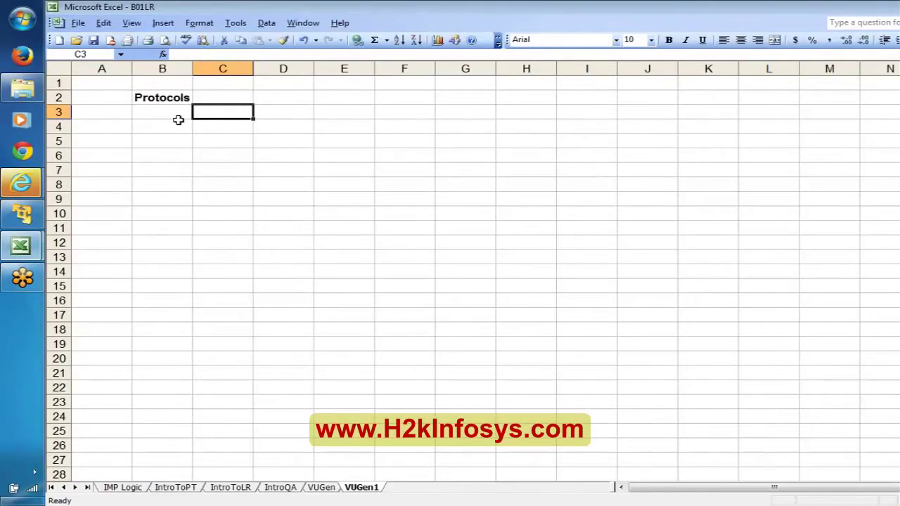
Enter the definition text "Def => Set of Rules" in cell C3 below the Protocols heading
key(F2)
text(De)
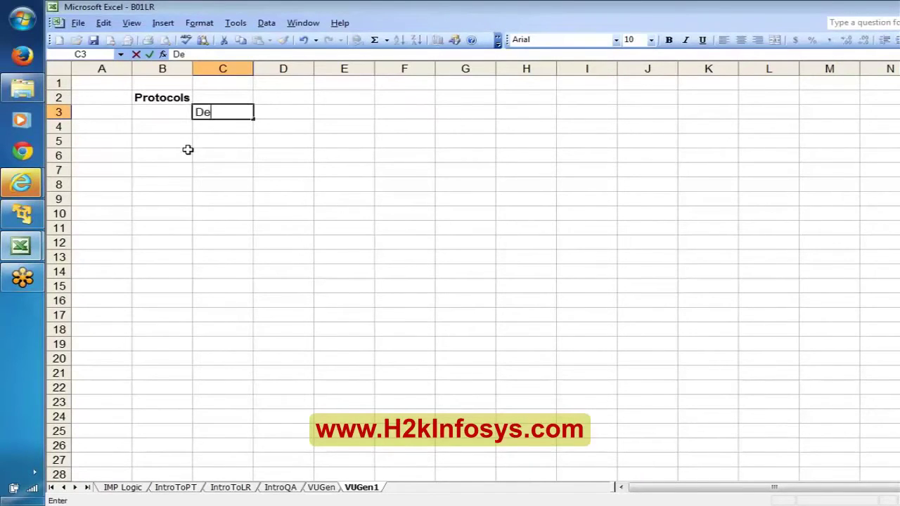
text(f => Set)
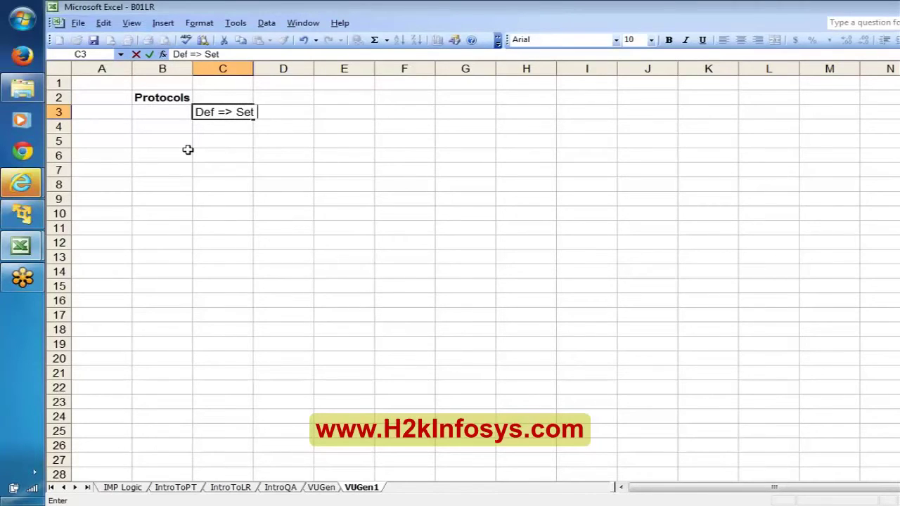
text( of Rules)
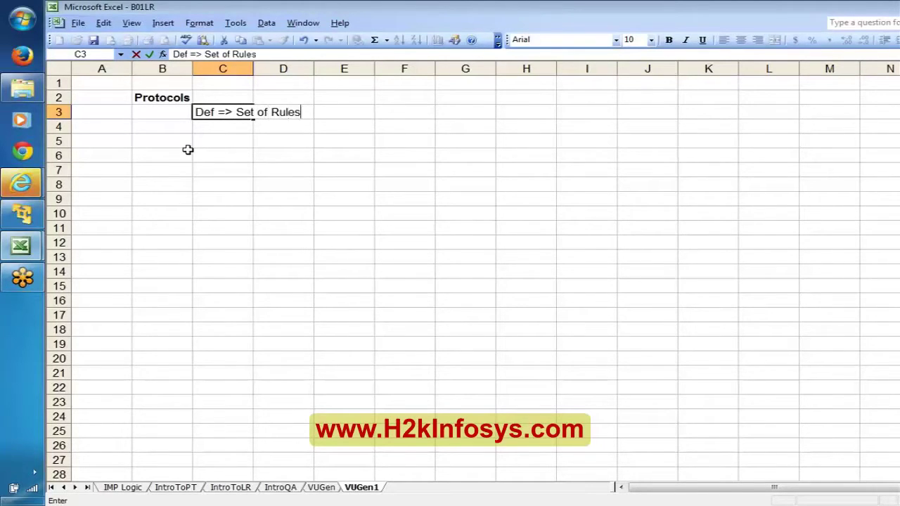
key(Return)
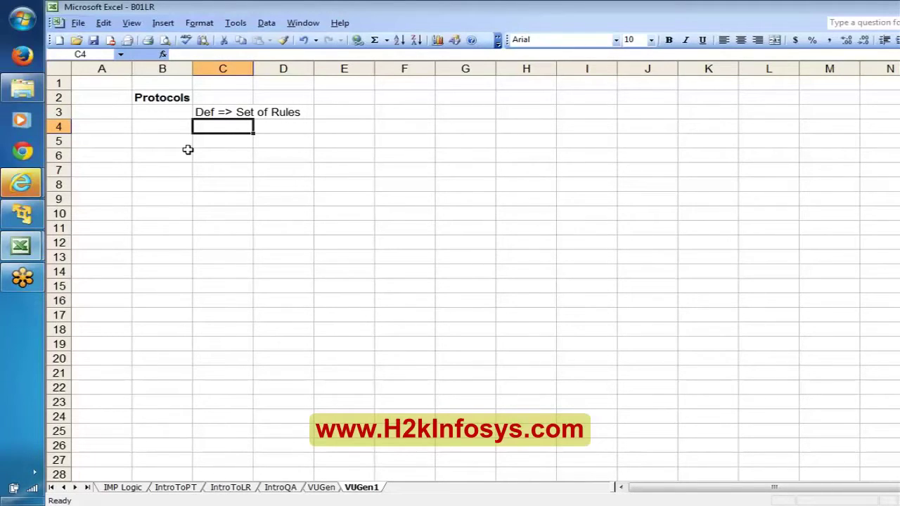
key(Return)
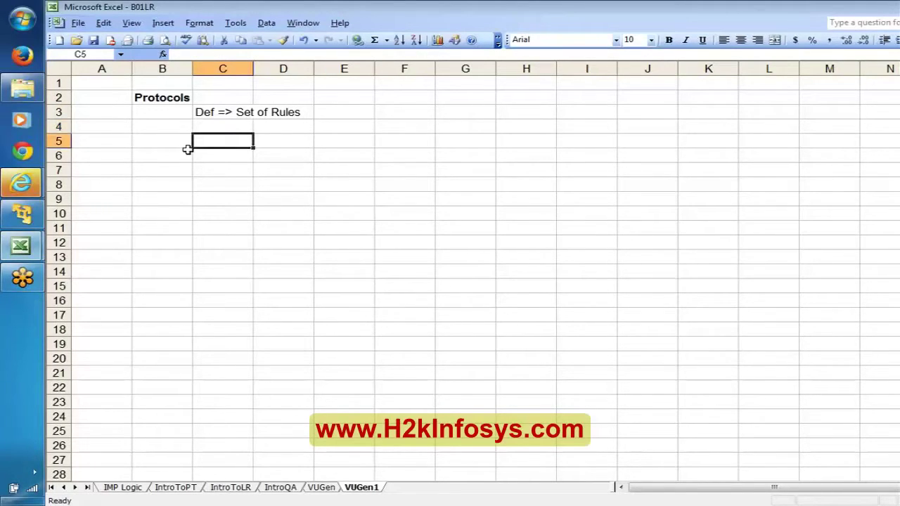
Extend the definition in cell C3 with "for proper communication"
key(Up)
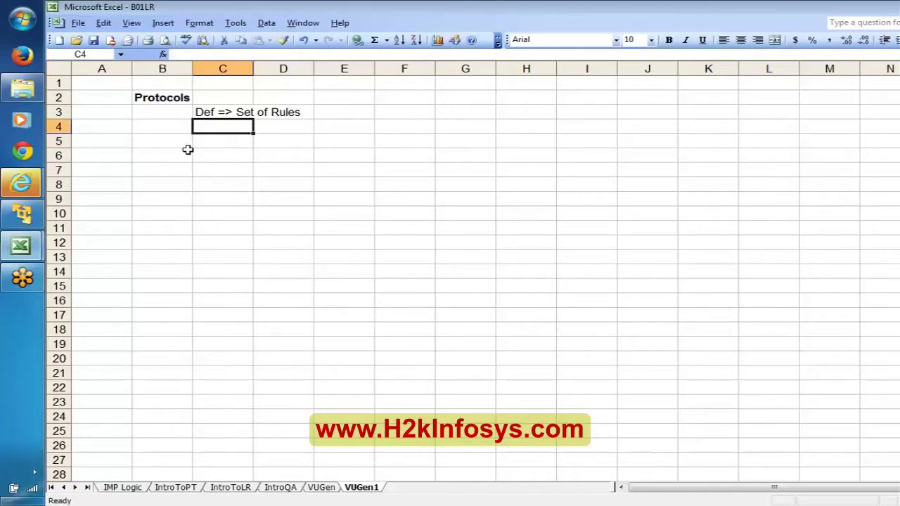
key(Up)
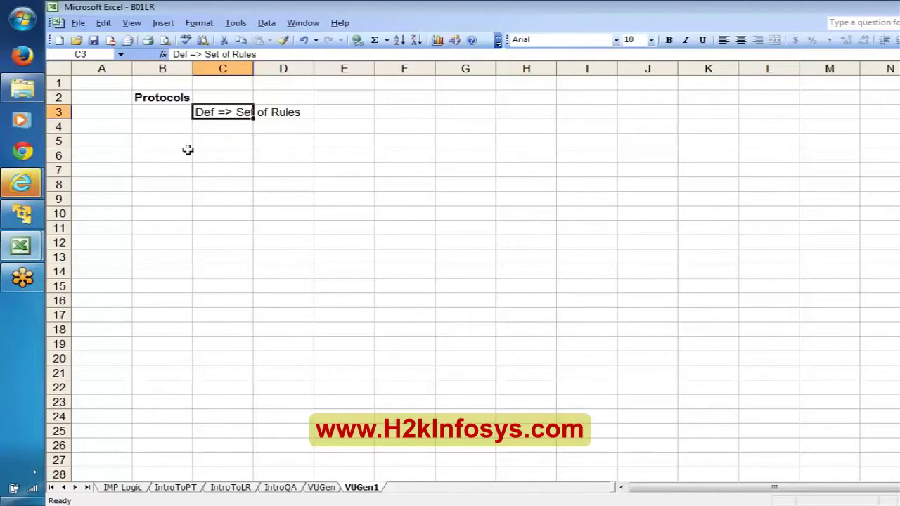
key(F2)
text(for)
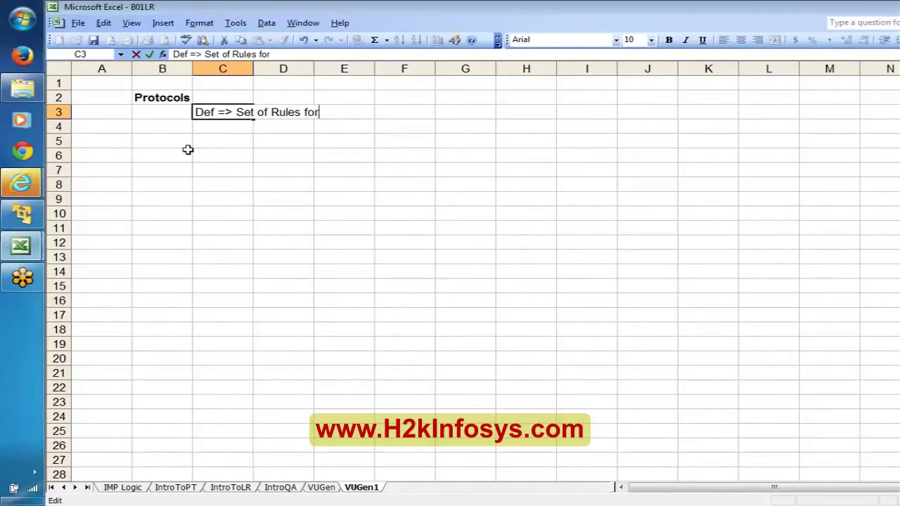
text( proper c)
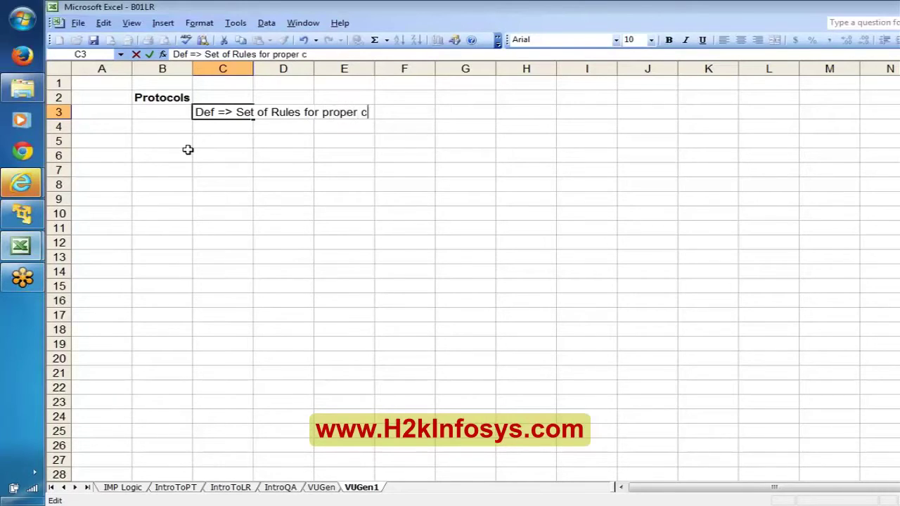
text(ommunic)
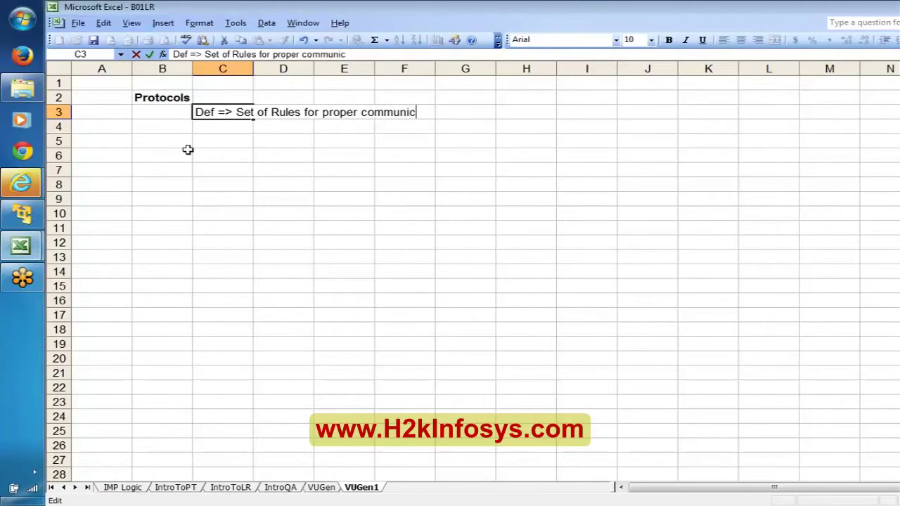
text(ation)
key(Return)
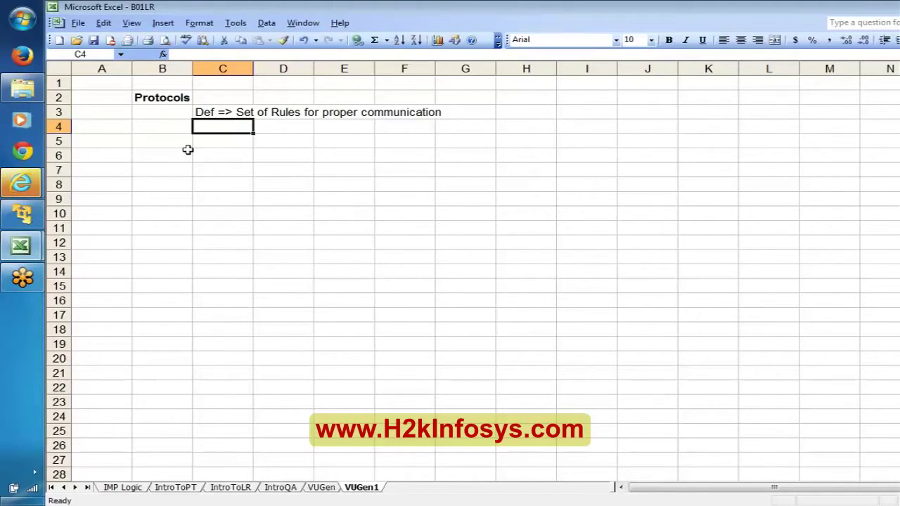
Enter "Communication b/n a Client and Server" in cell C5 and make it bold
key(Up)
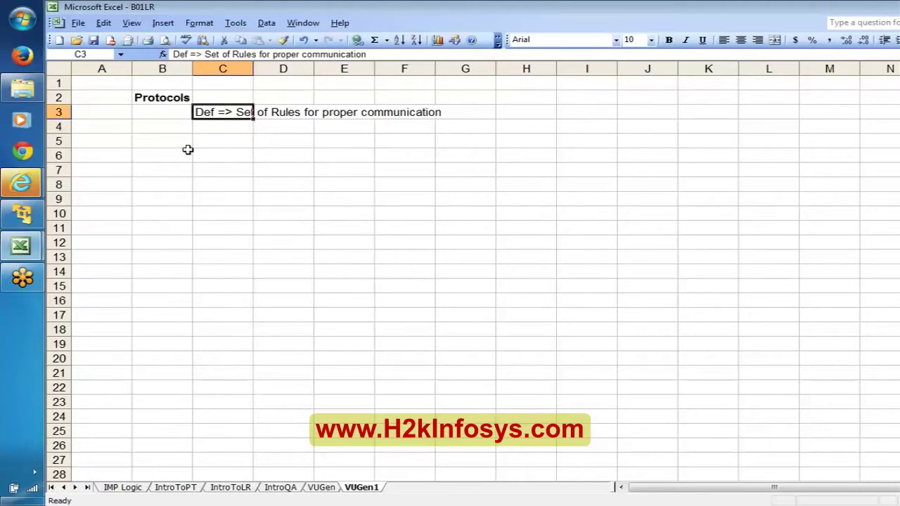
key(Down)
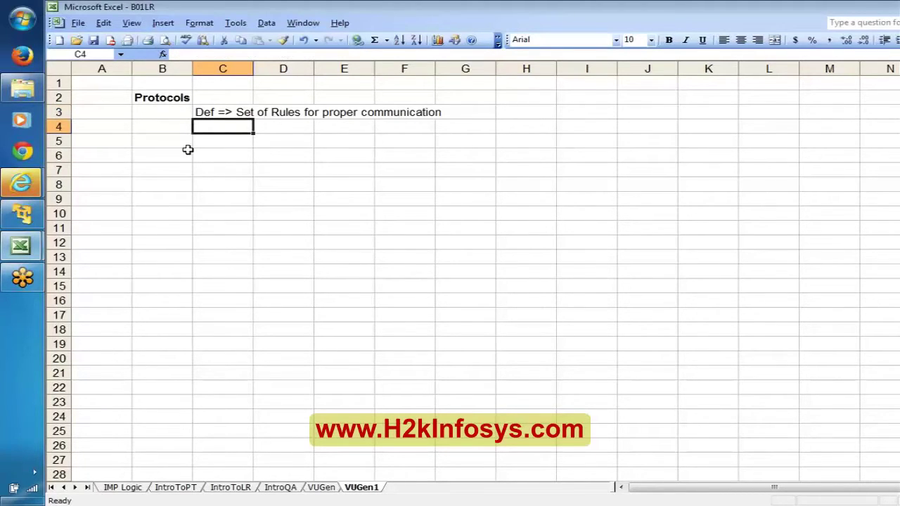
key(Down)
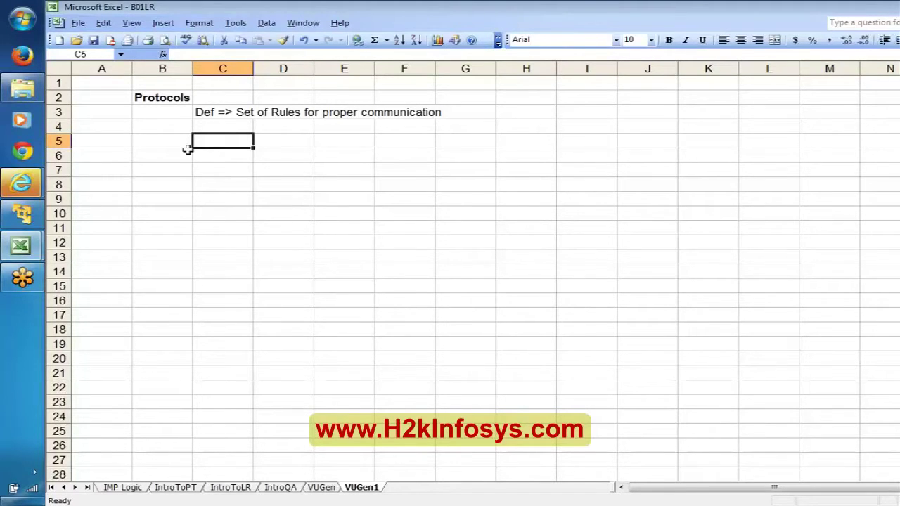
text(Clie)
key(BackSpace)
key(BackSpace)
key(BackSpace)
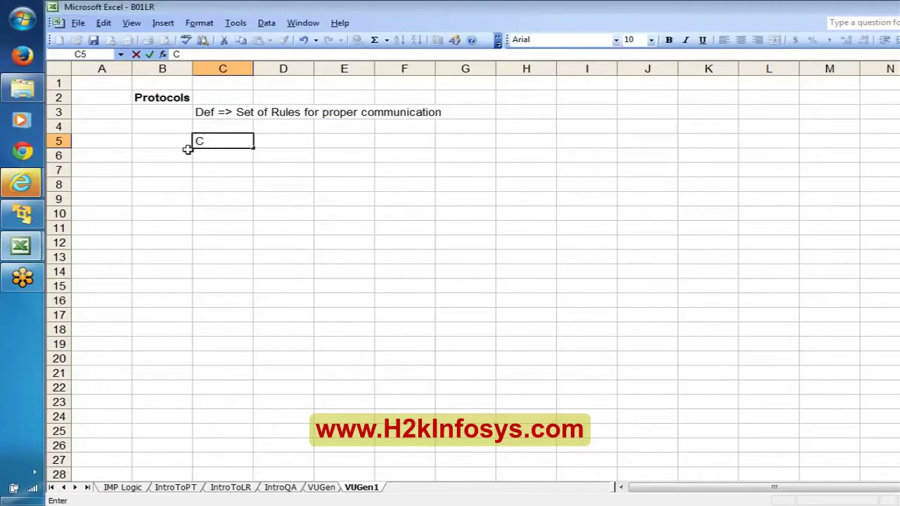
text(ommunication )
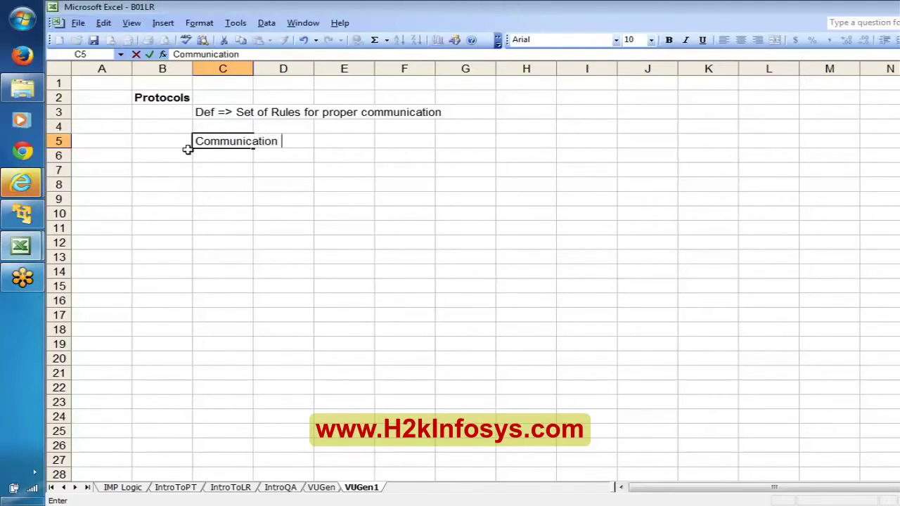
text(b/n a Client)
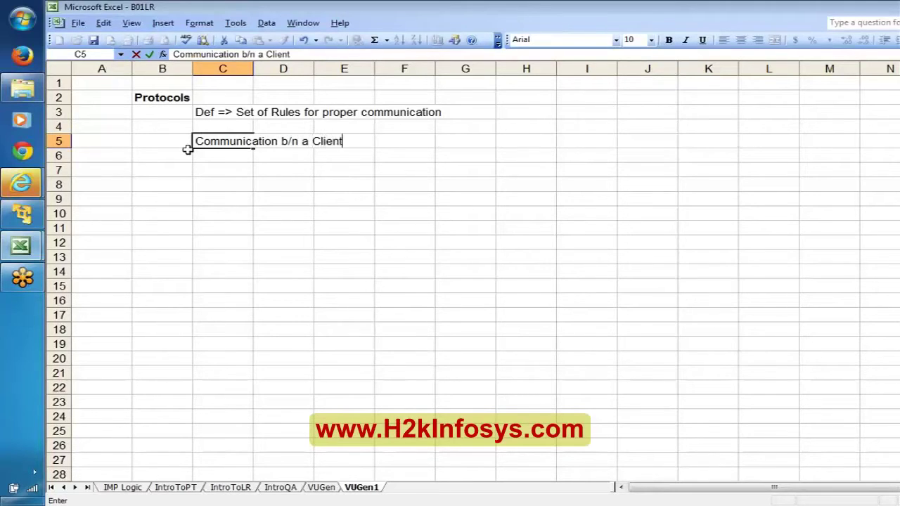
text( and Server)
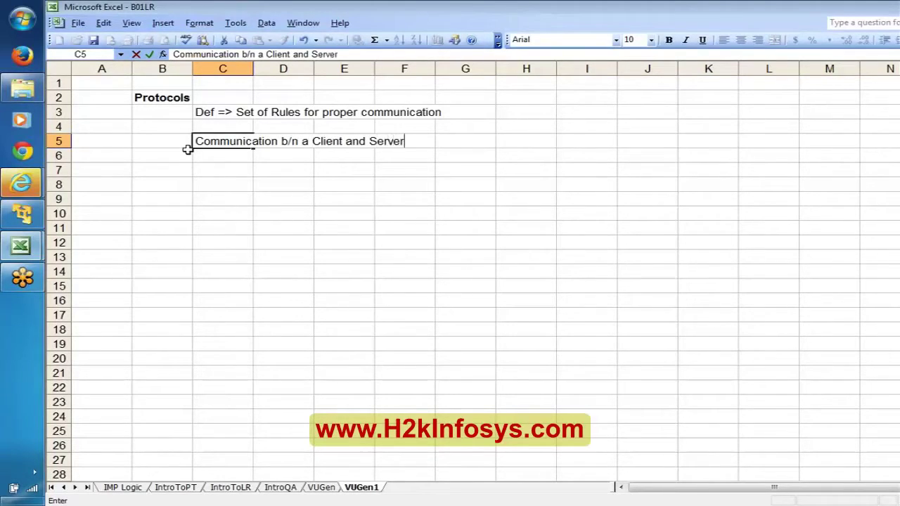
key(ctrl+Return)
key(ctrl+b)
key(Down)
key(Down)
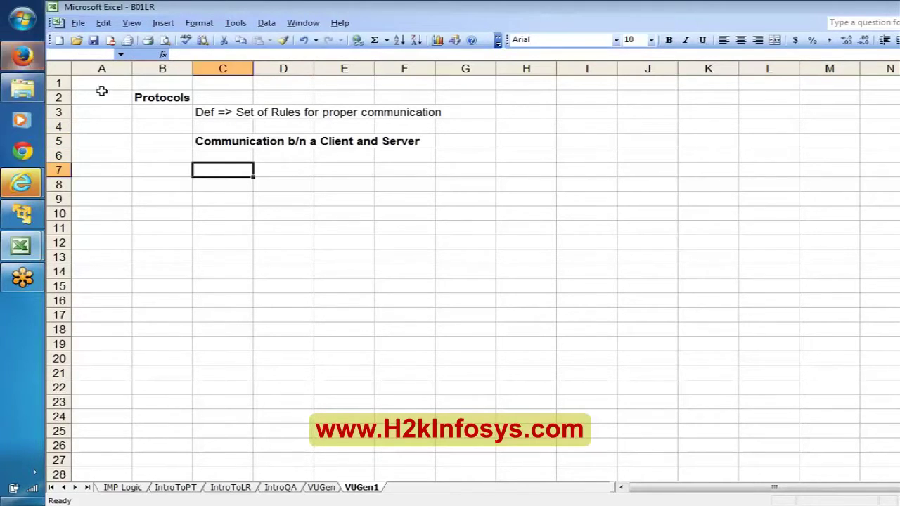
click(28, 59)
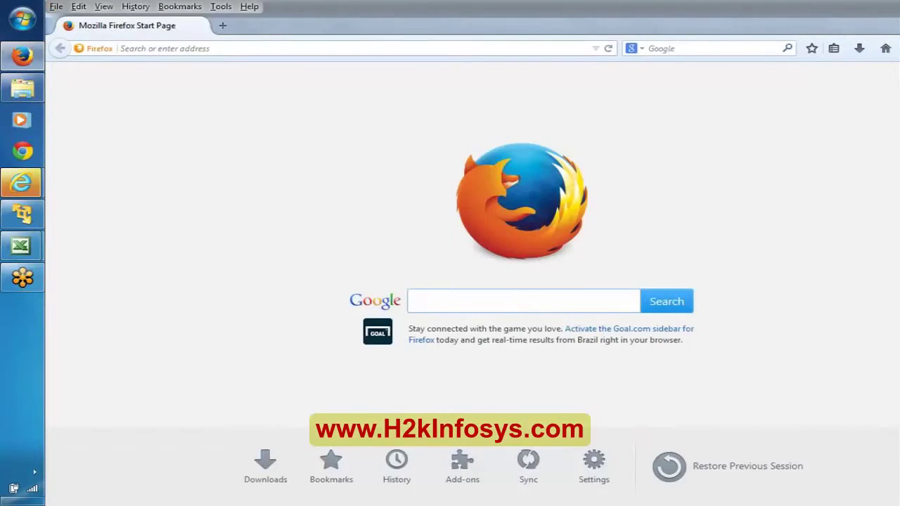
click(121, 49)
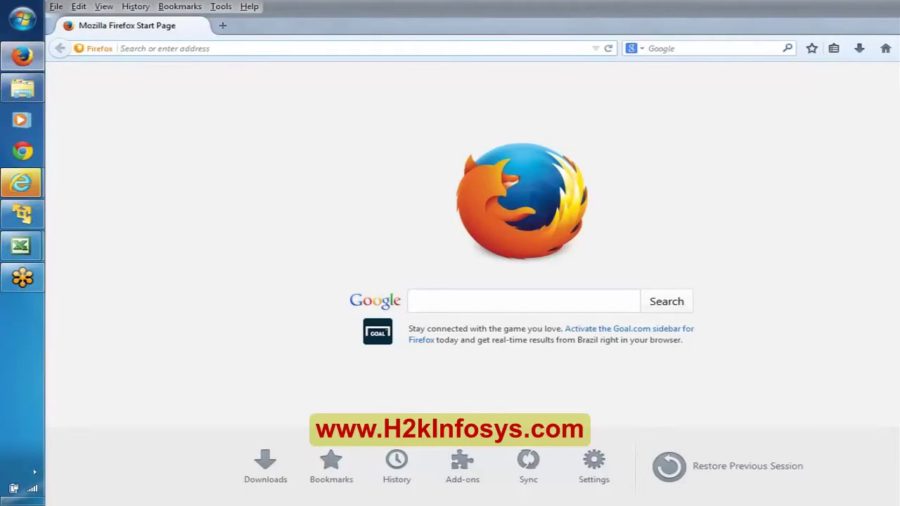
text(amazo)
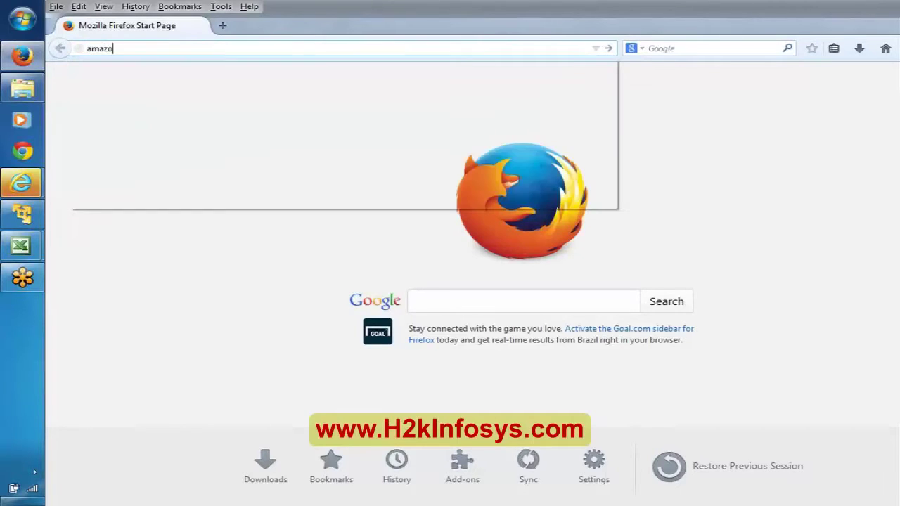
text(n)
key(Return)
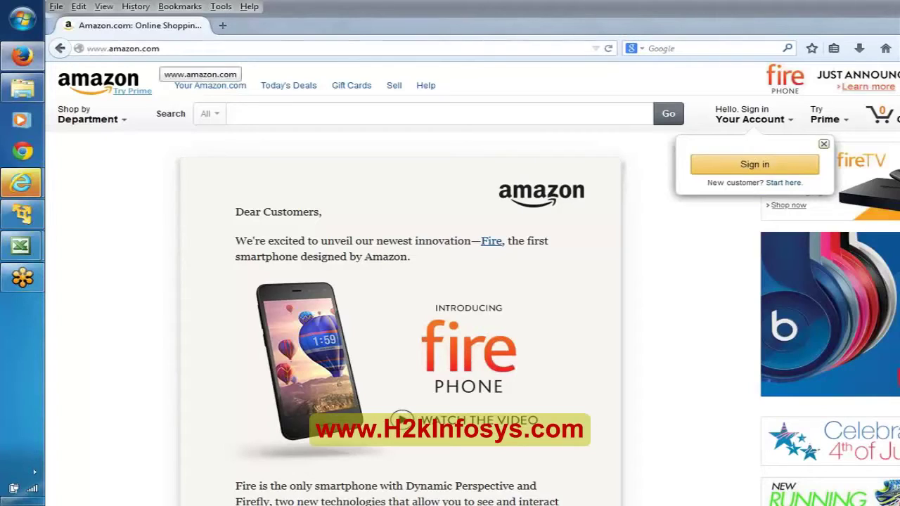
Search Amazon for "Camera" across all departments
click(422, 113)
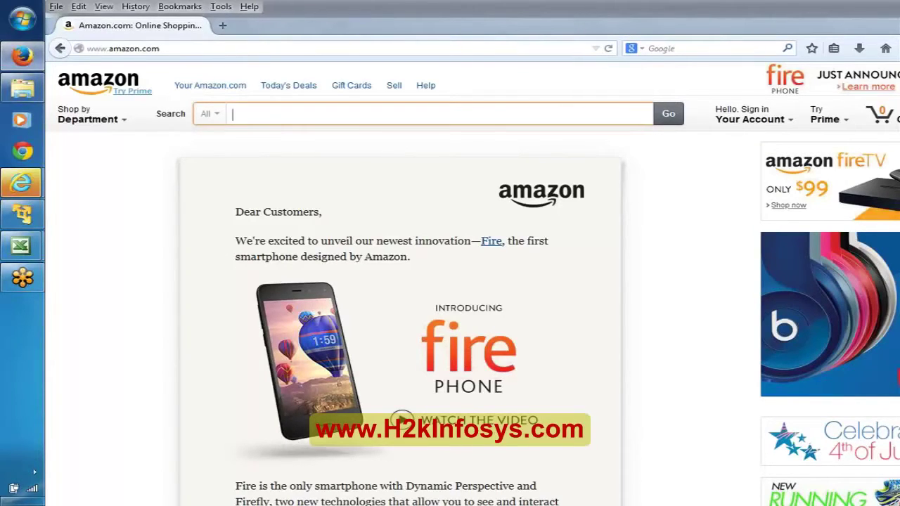
text(Camera)
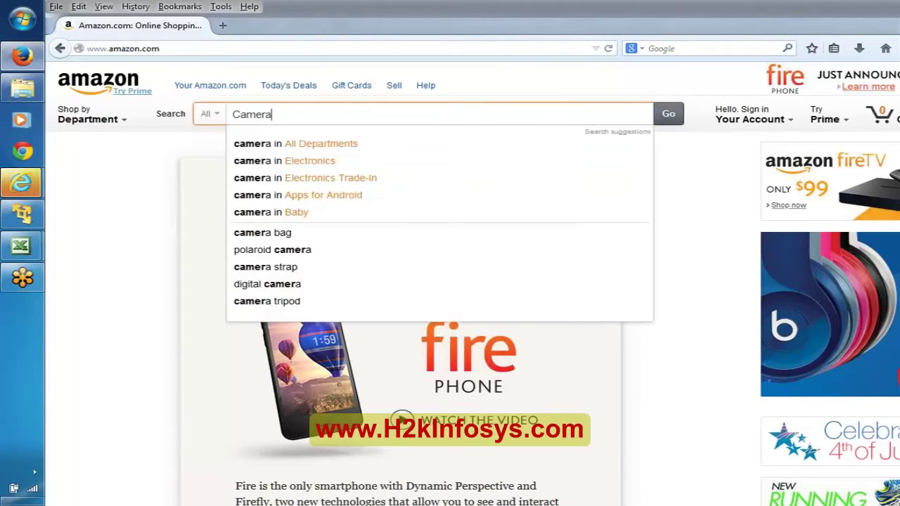
click(668, 116)
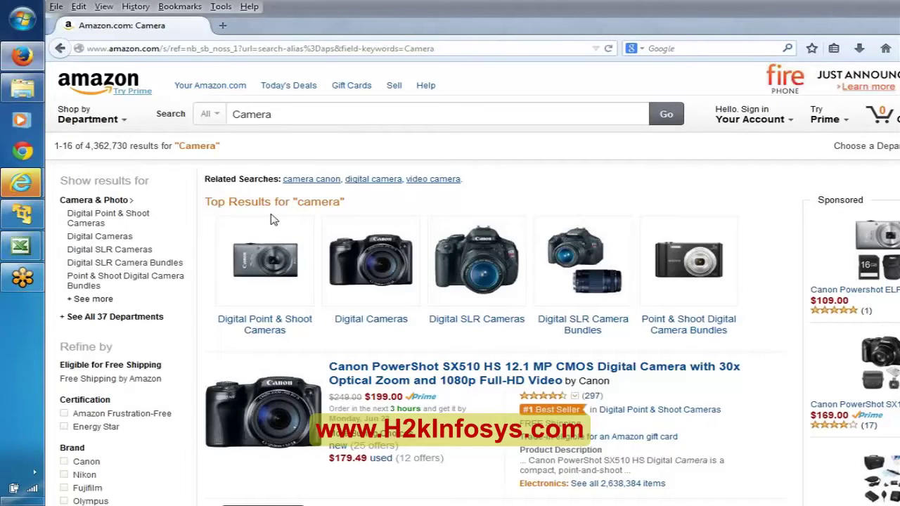
Return to the Excel workbook and enter the bold heading "Client" in cell C7
key(alt+Tab)
text(C)
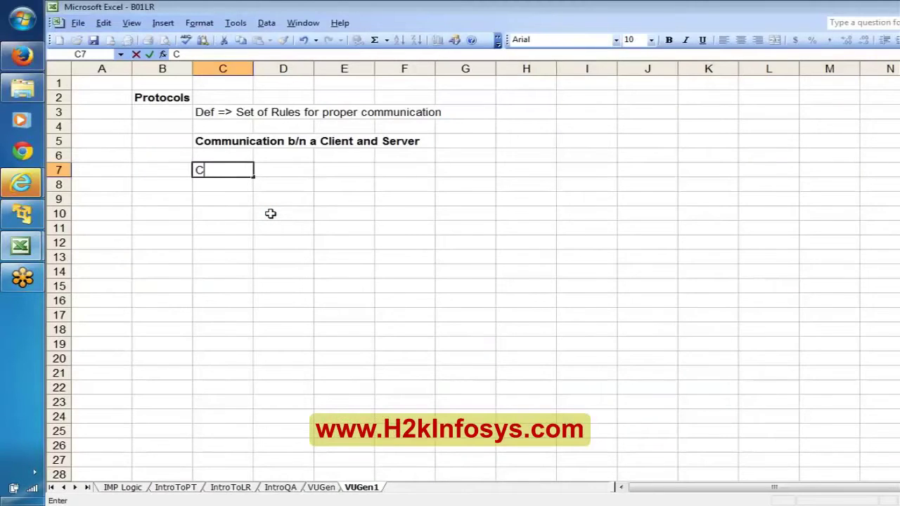
text(lient)
key(shift+Home)
key(ctrl+b)
key(Tab)
key(Tab)
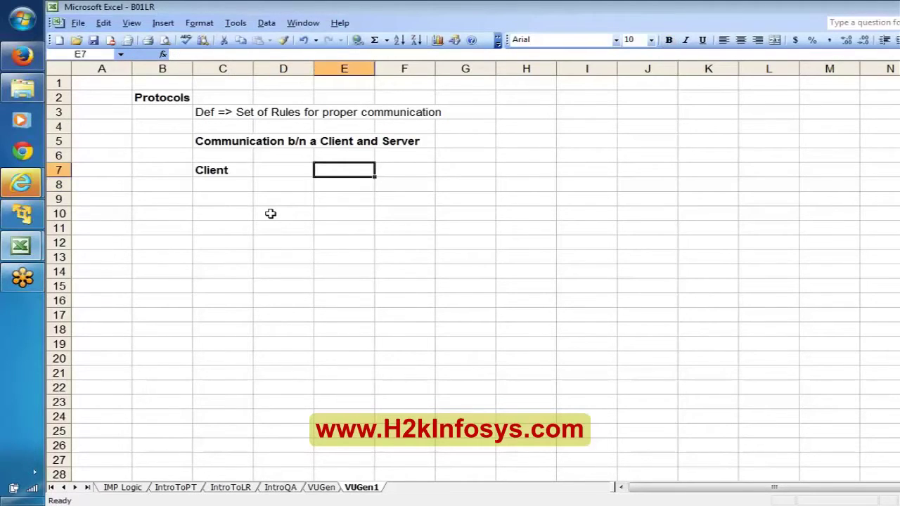
Enter the bold heading "Server" in cell E7, two columns over from Client
text(Server)
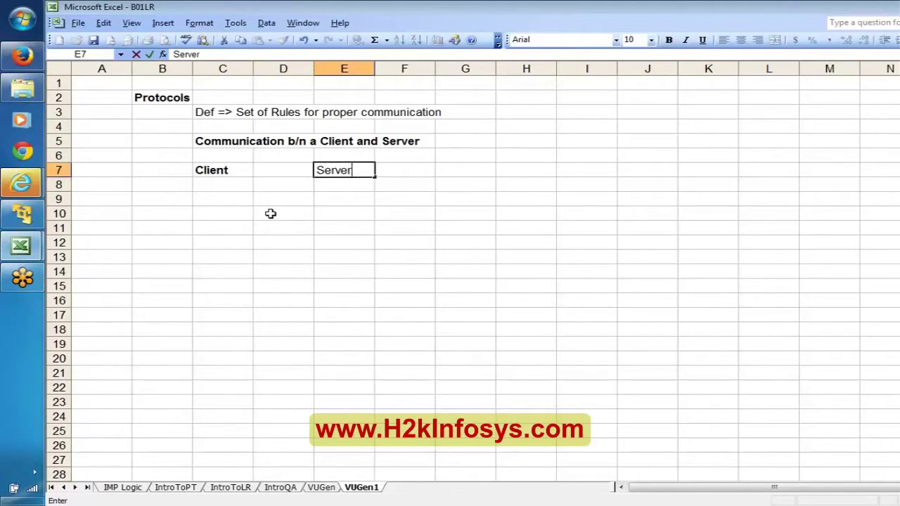
key(shift+Home)
key(ctrl+b)
key(Return)
key(Return)
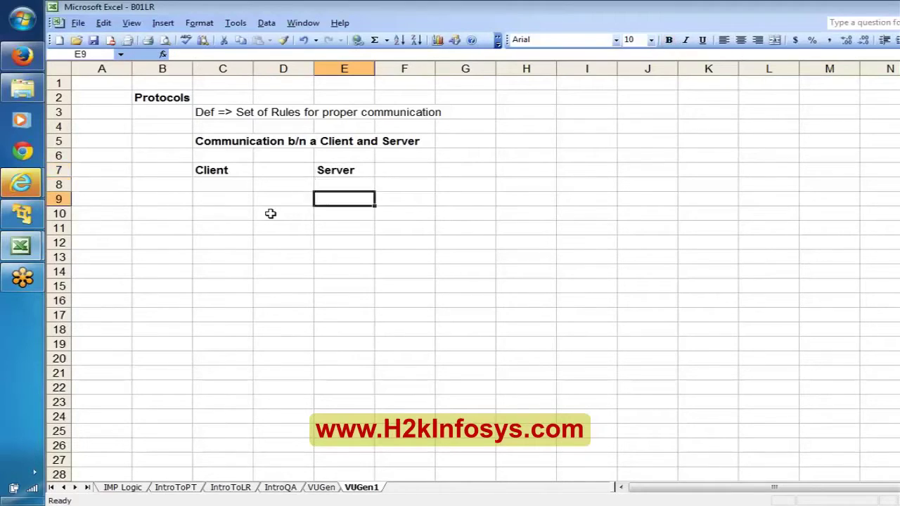
Enter "Browser" as the client example in cell C9
key(Left)
key(Left)
text(Br)
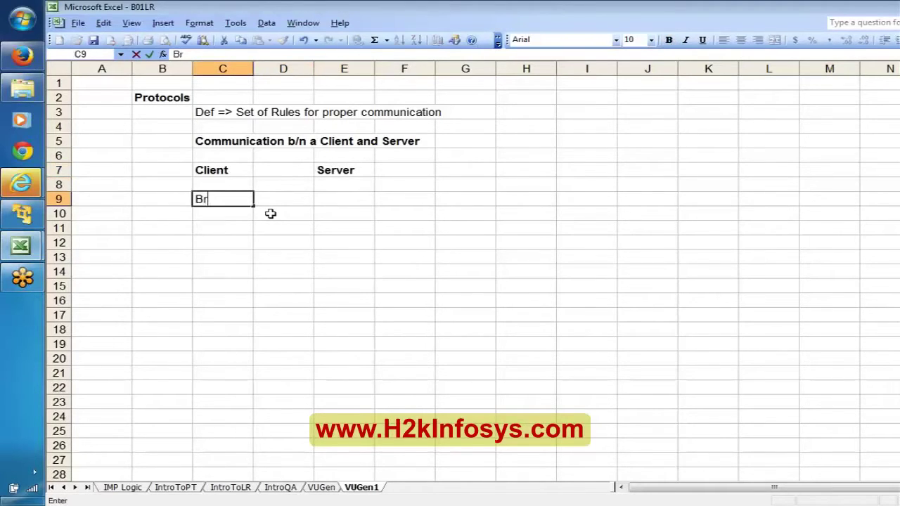
text(owser)
key(Return)
key(Up)
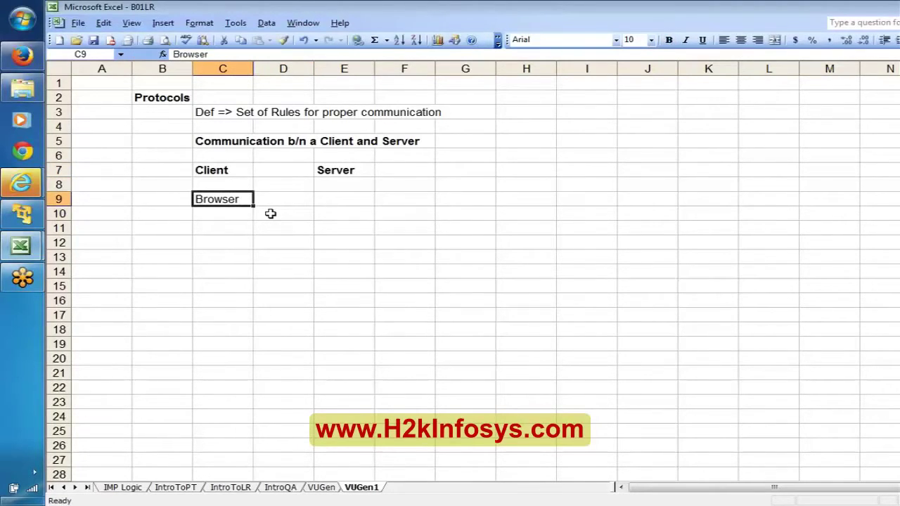
Enter "Amazon" as the server example in cell E9, then select the Browser cell
key(Right)
key(Right)
text(A)
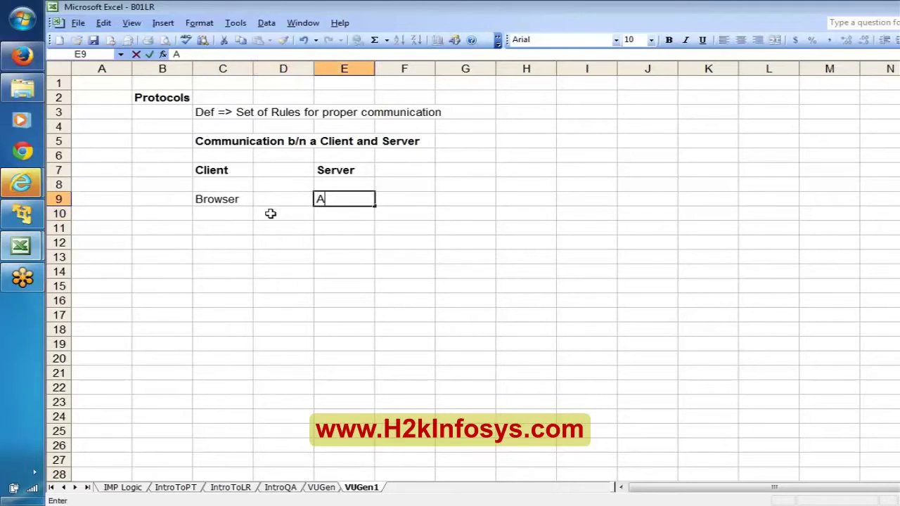
text(mazo)
text(n)
key(Return)
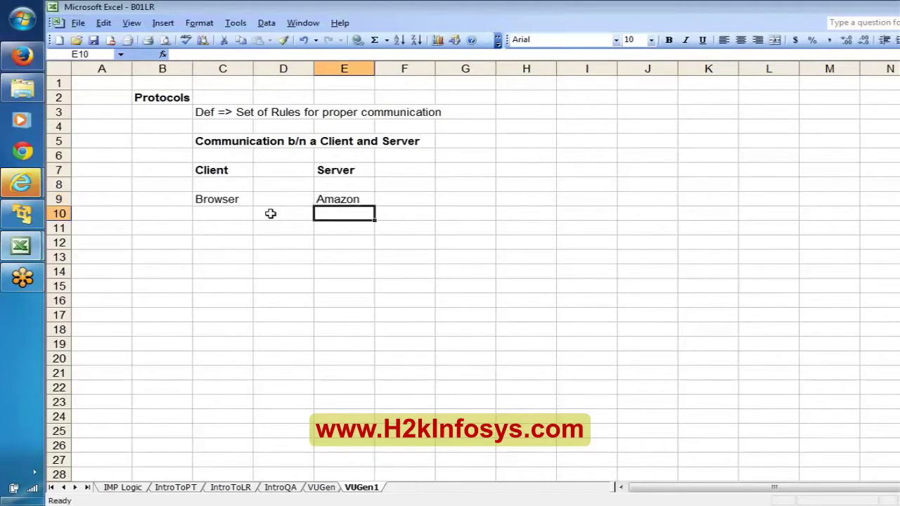
click(223, 199)
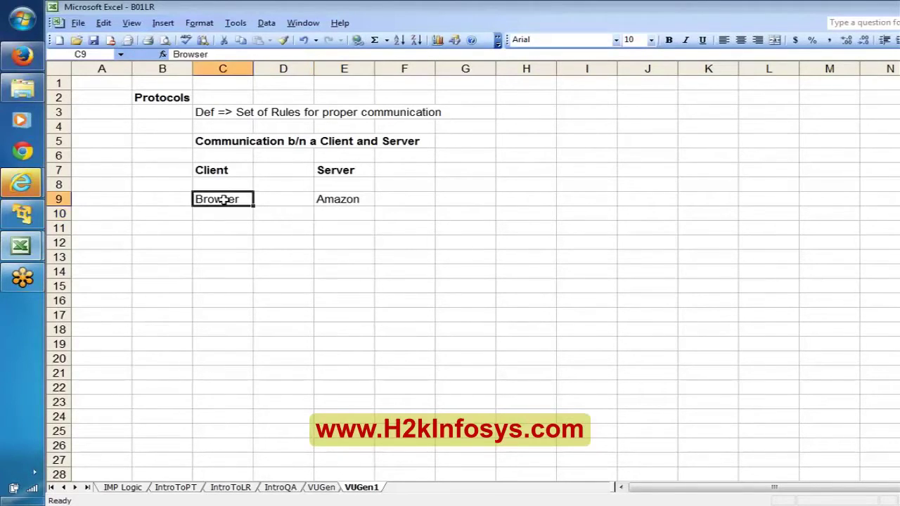
key(Down)
key(Right)
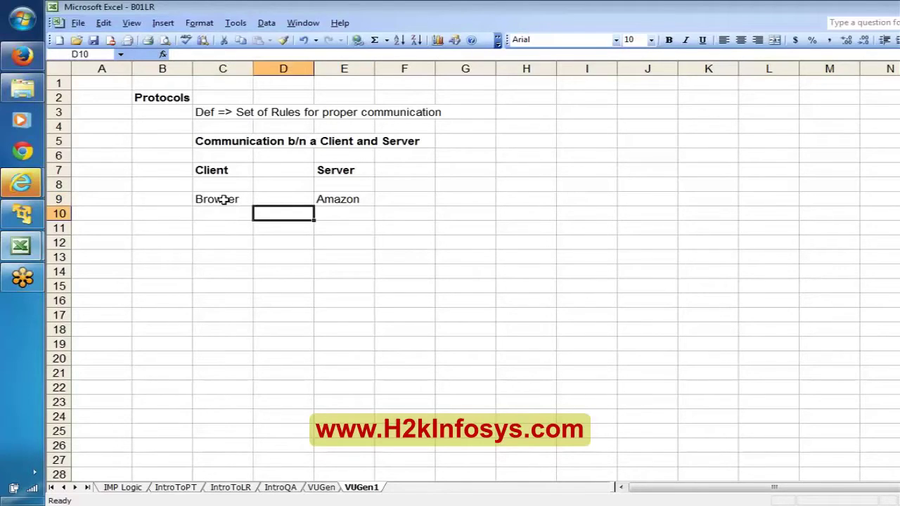
text(www)
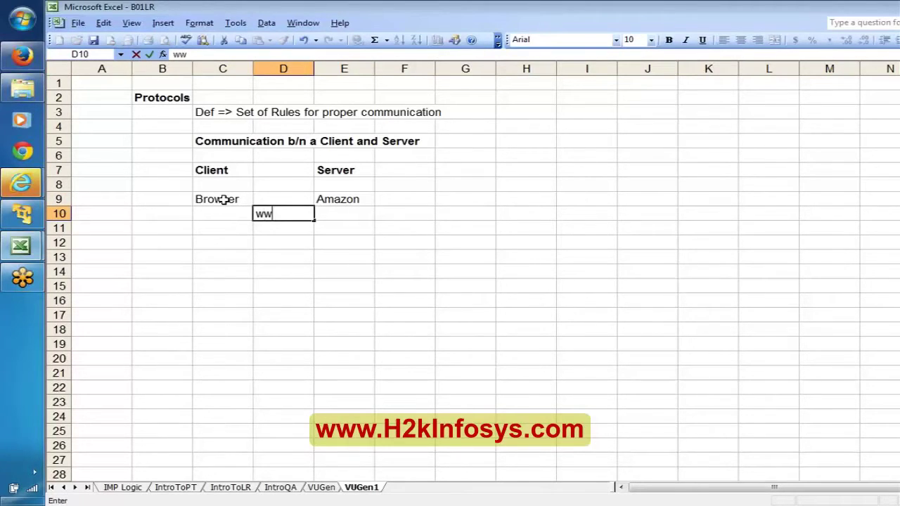
text(.ama)
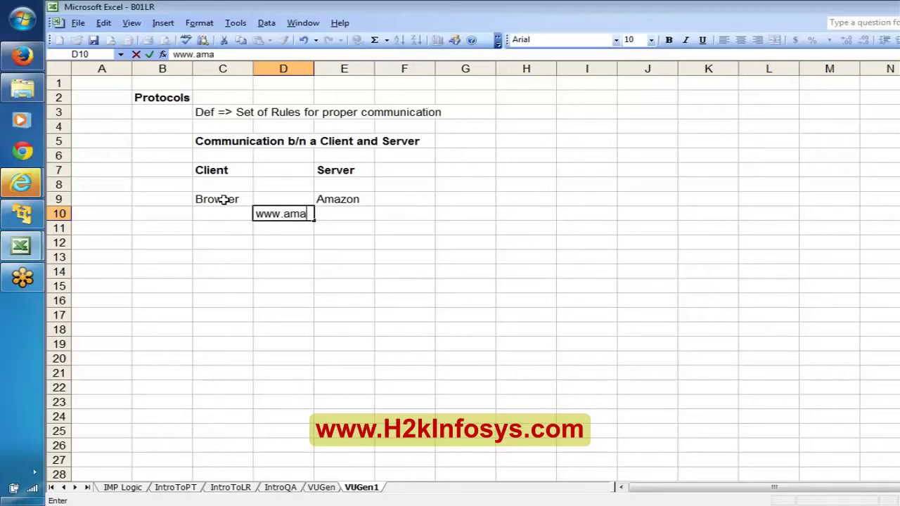
text(zon.com =======>)
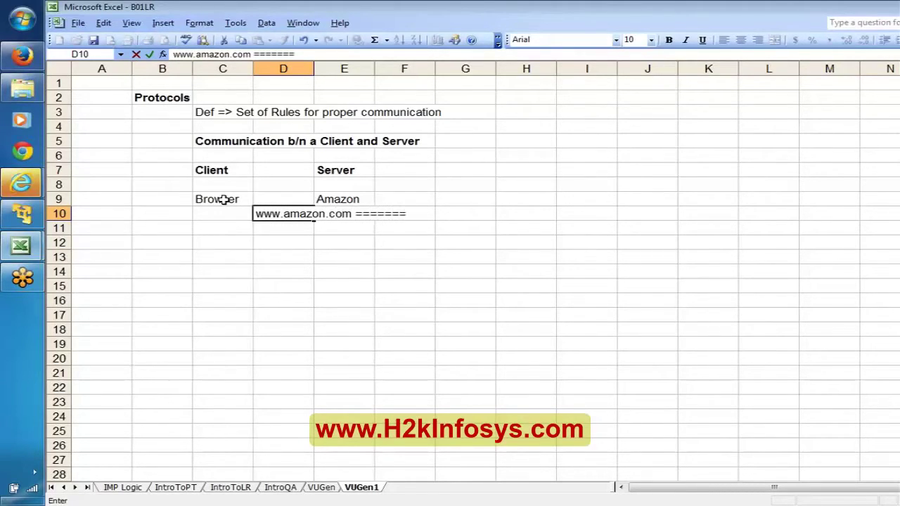
key(Return)
Move the Server heading and its Amazon entry from E7:E9 to H7:H9
key(Up)
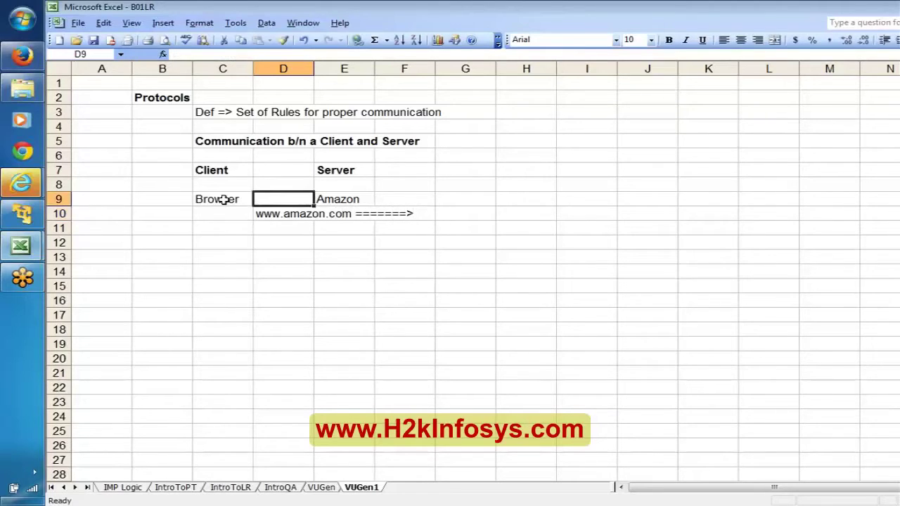
key(Up)
key(Up)
key(Right)
key(shift+Down)
key(shift+Down)
key(ctrl+c)
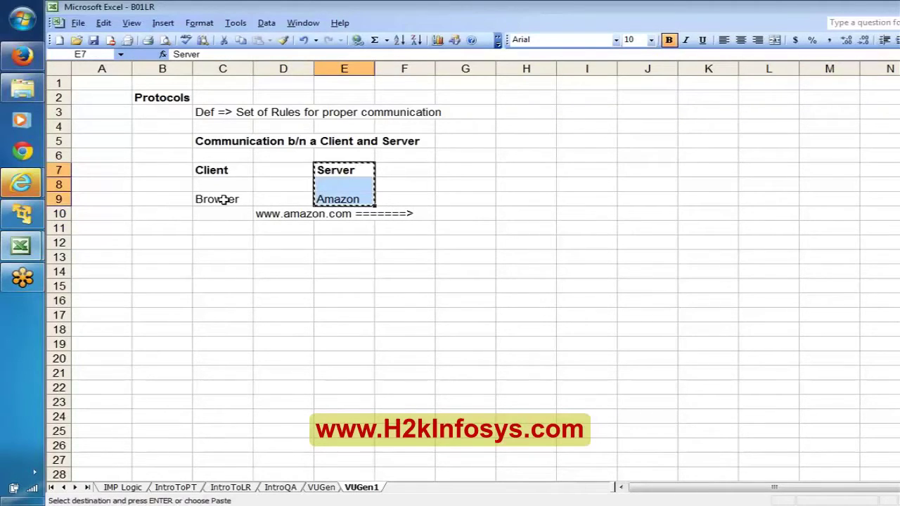
key(Right)
key(Right)
key(Right)
key(ctrl+v)
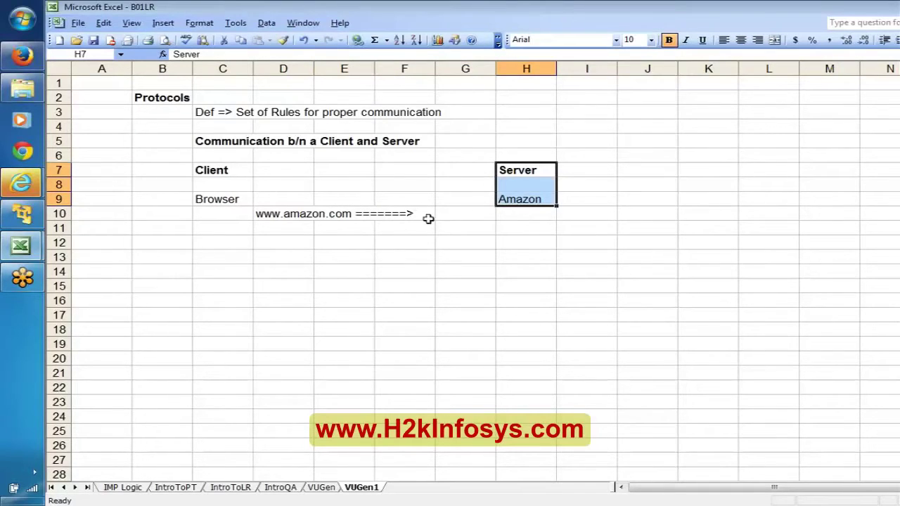
Enter the response text "<====== Amzon Home page" in cell E12, stored as text with a leading apostrophe
click(343, 242)
key(ctrl+b)
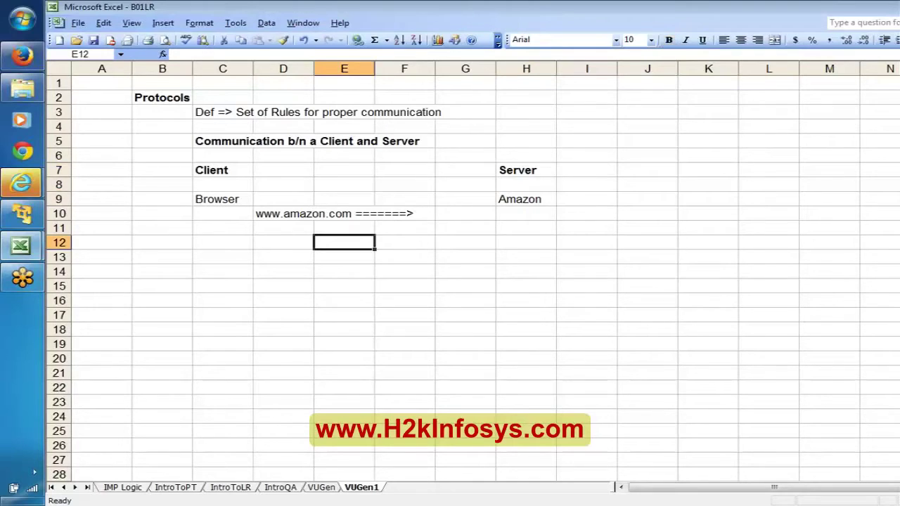
text(Amz)
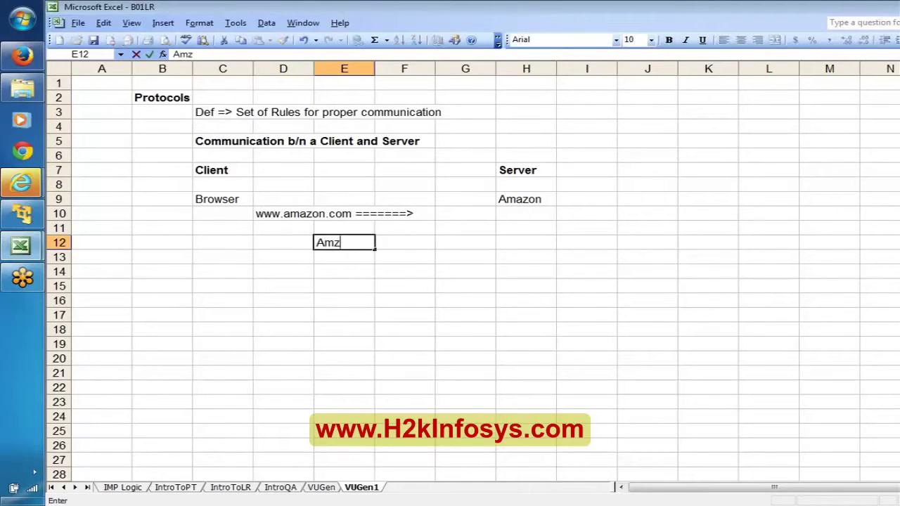
text(on Home page)
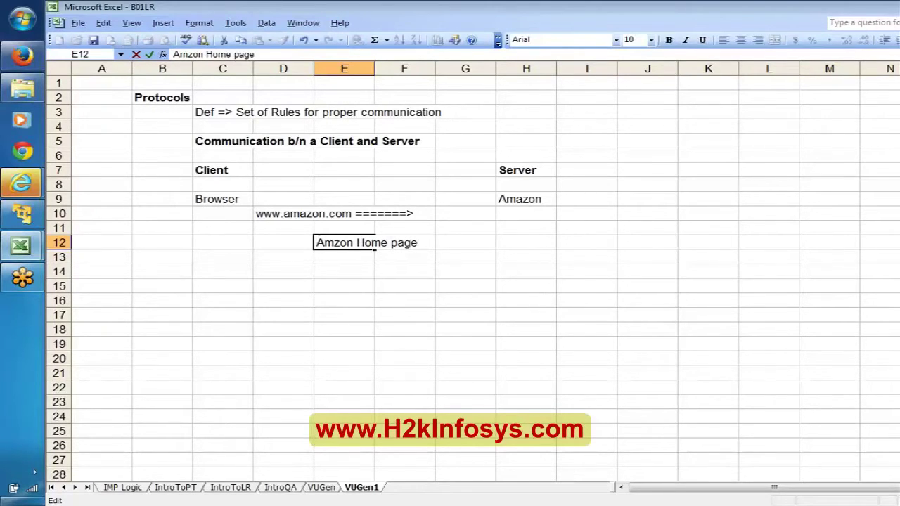
text('<)
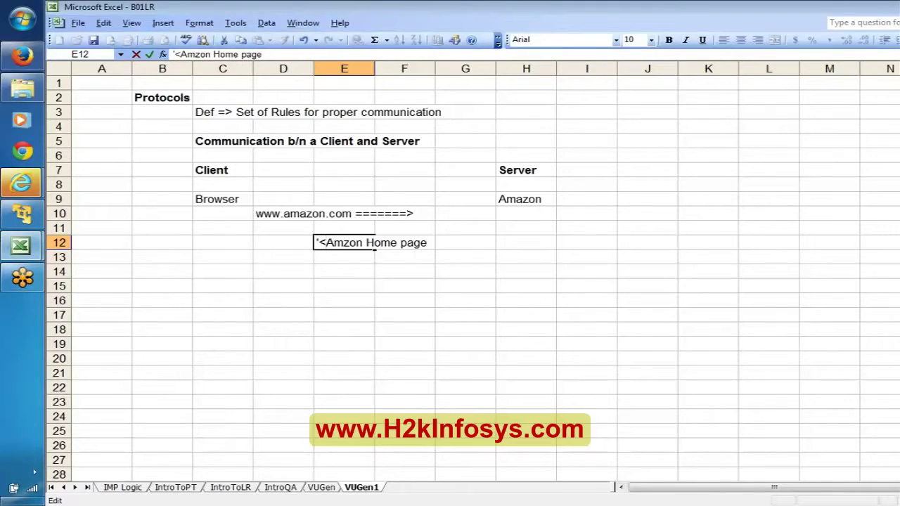
text(++)
key(BackSpace)
key(BackSpace)
text(======)
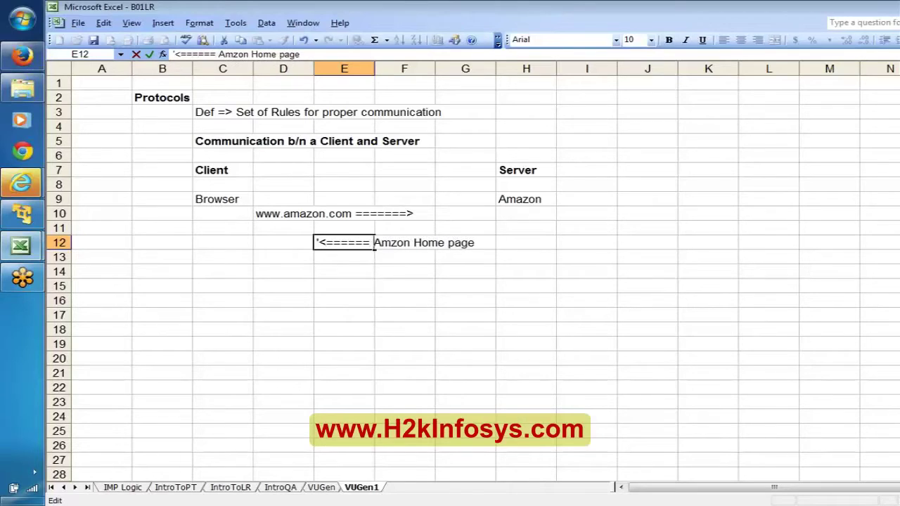
key(Return)
Move the home page response from E12 to D12, aligning it with the request's column
click(341, 244)
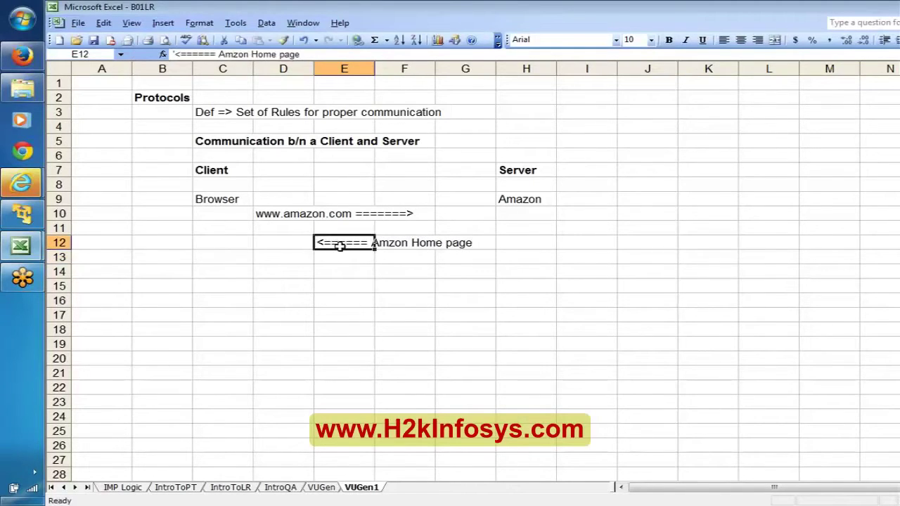
key(ctrl+c)
key(Left)
key(ctrl+v)
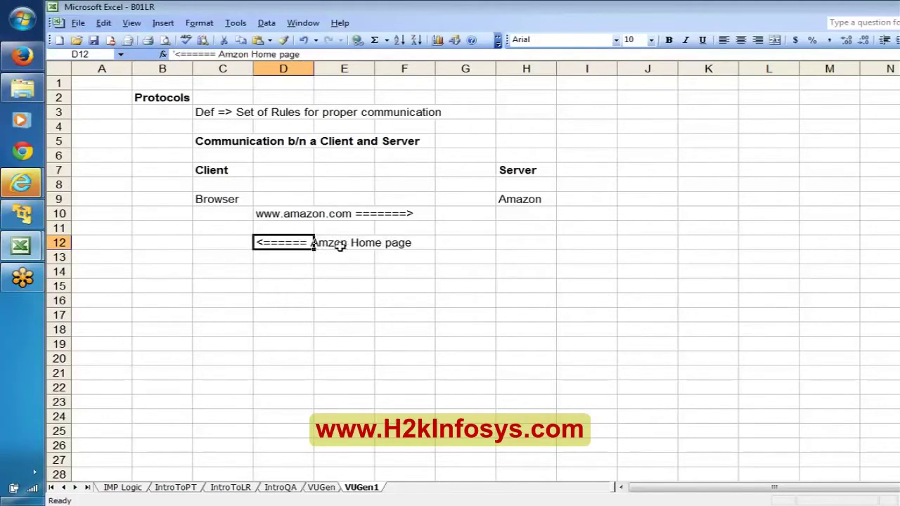
click(216, 173)
click(220, 203)
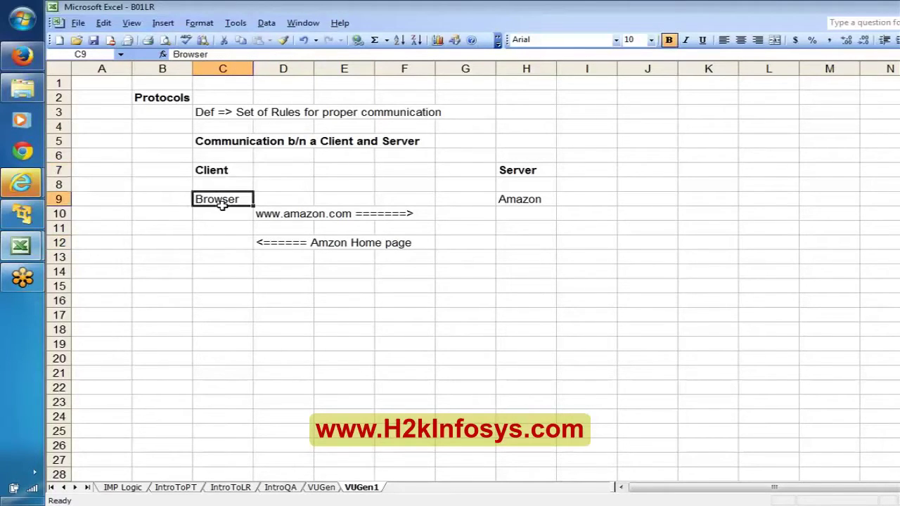
click(10, 60)
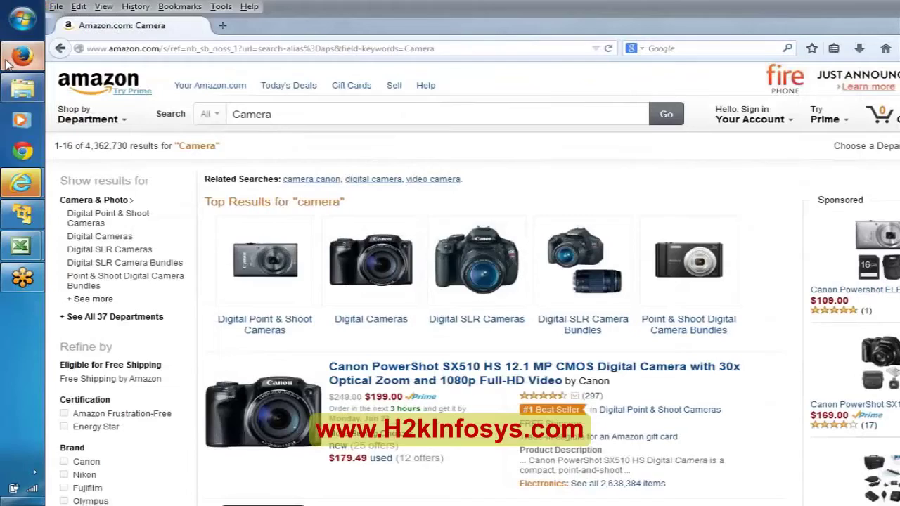
click(225, 27)
text(maz)
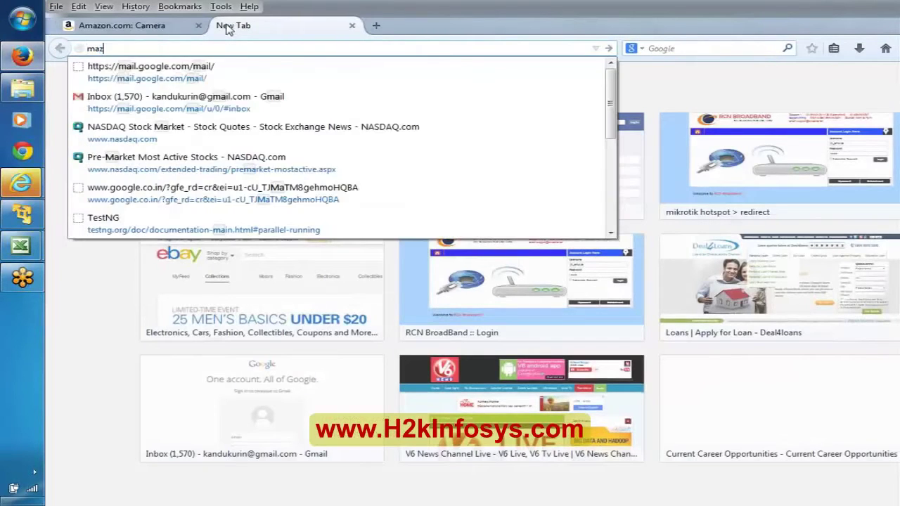
text(on.com)
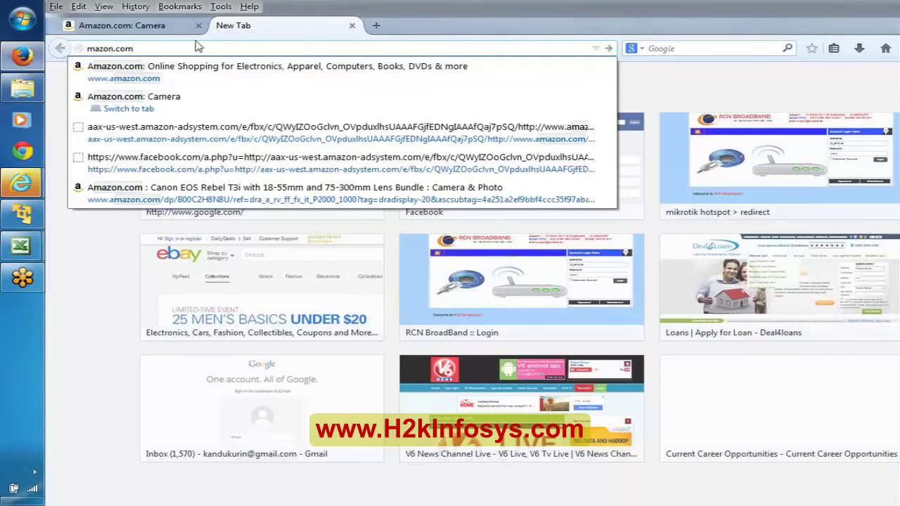
key(Home)
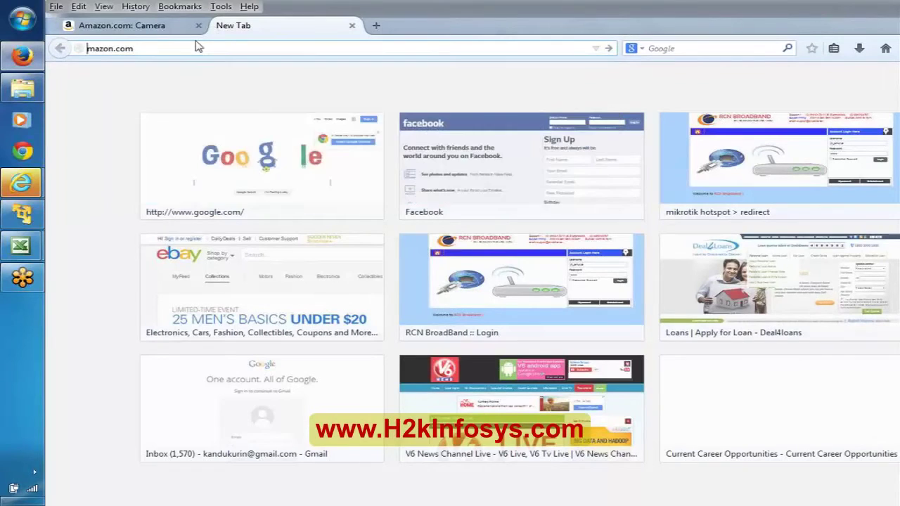
text(a)
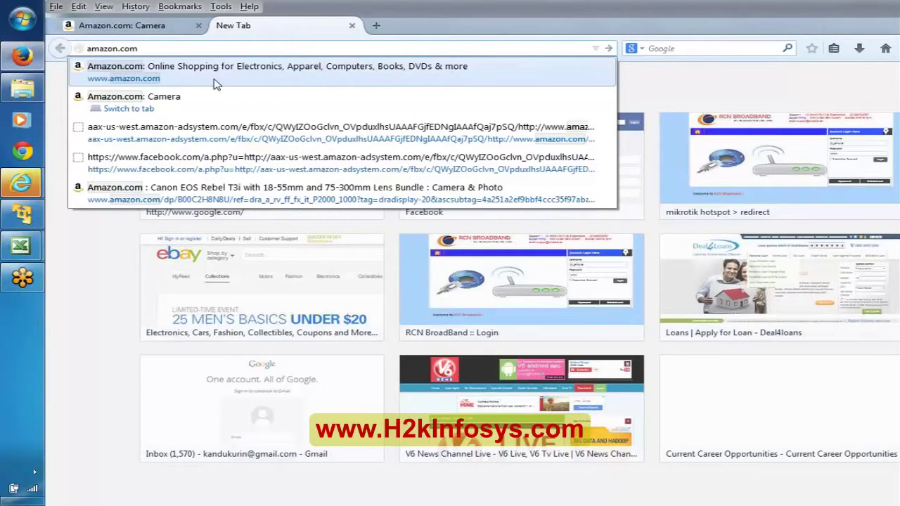
click(140, 79)
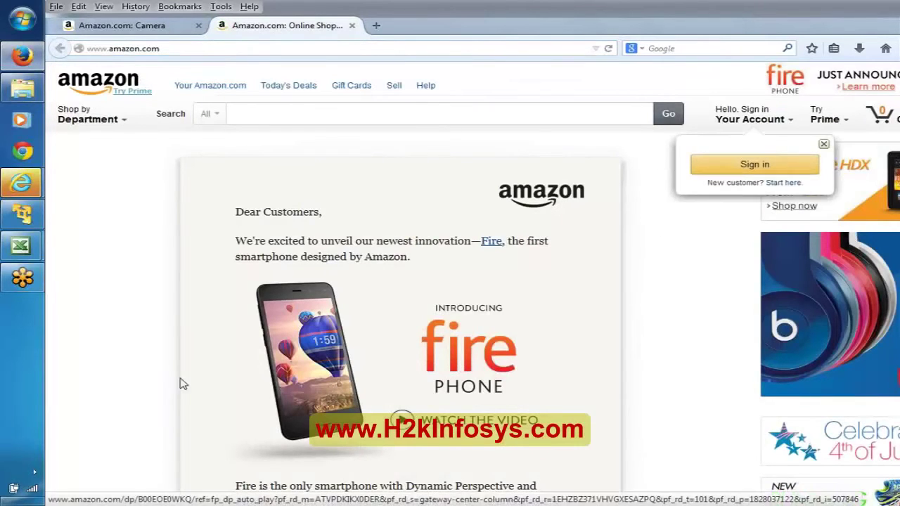
click(499, 241)
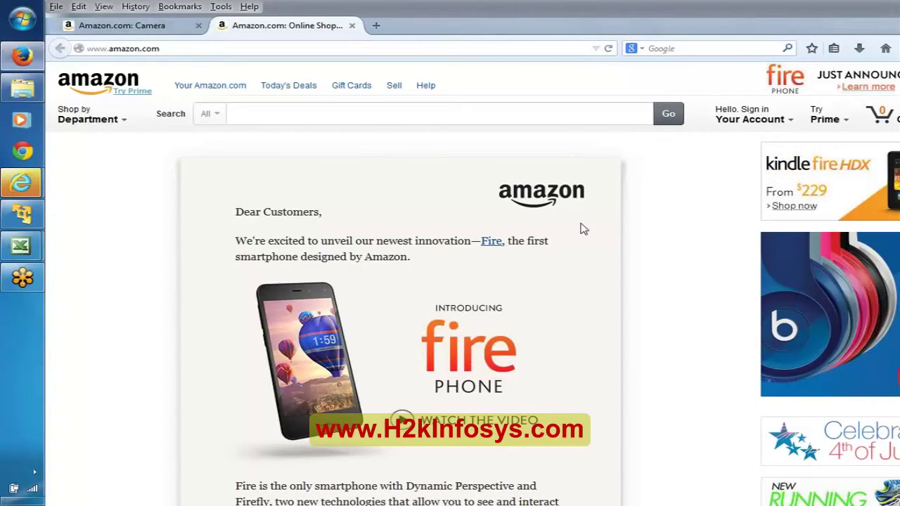
key(alt+Tab)
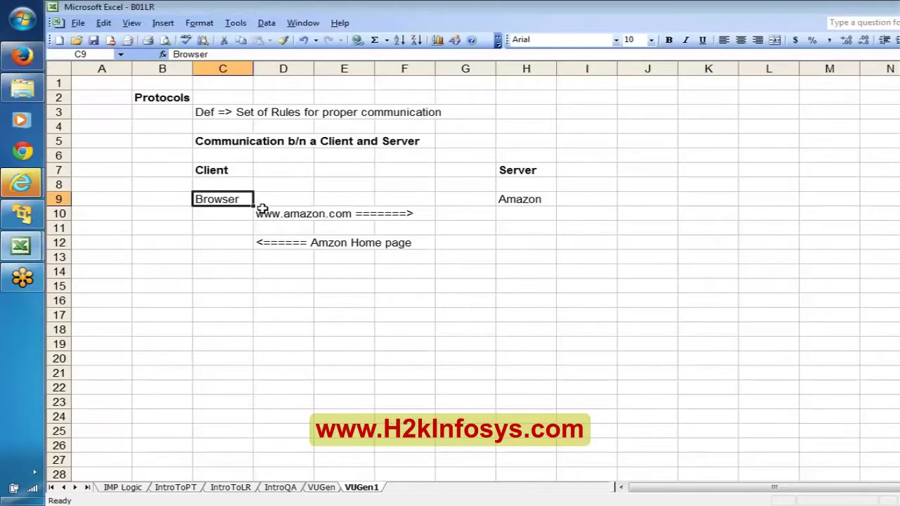
click(279, 211)
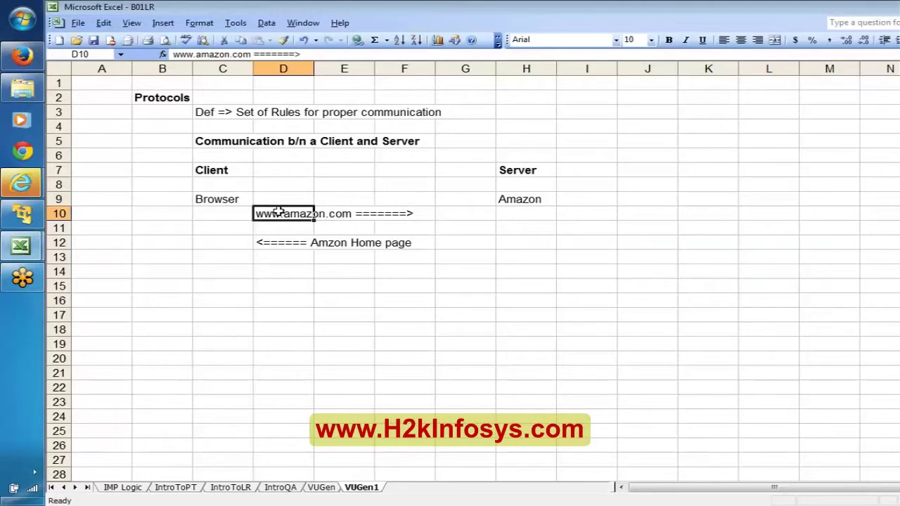
key(Right)
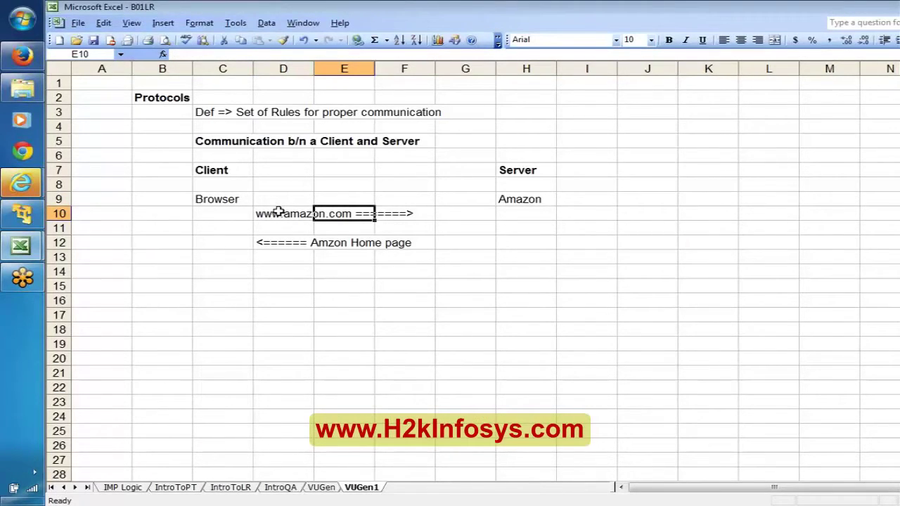
key(Right)
key(Right)
key(Up)
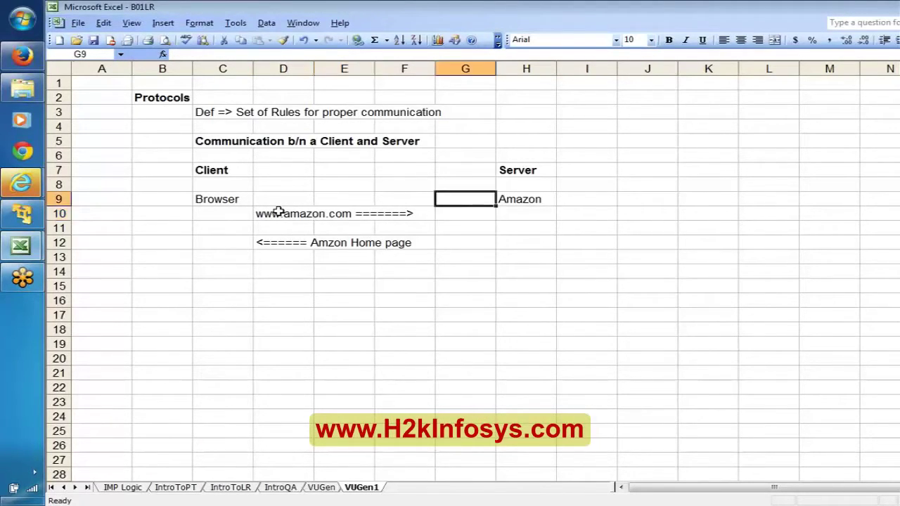
key(Down)
key(Down)
key(Left)
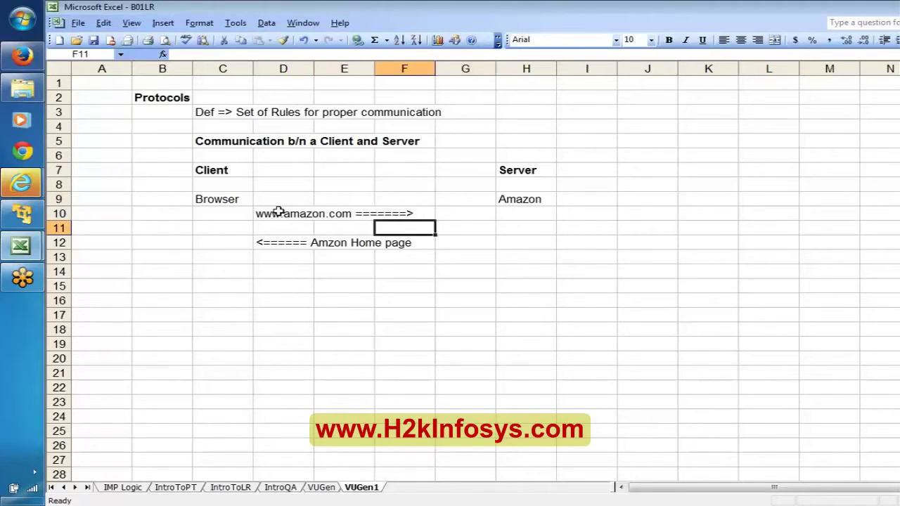
key(Down)
key(Left)
key(Left)
key(F2)
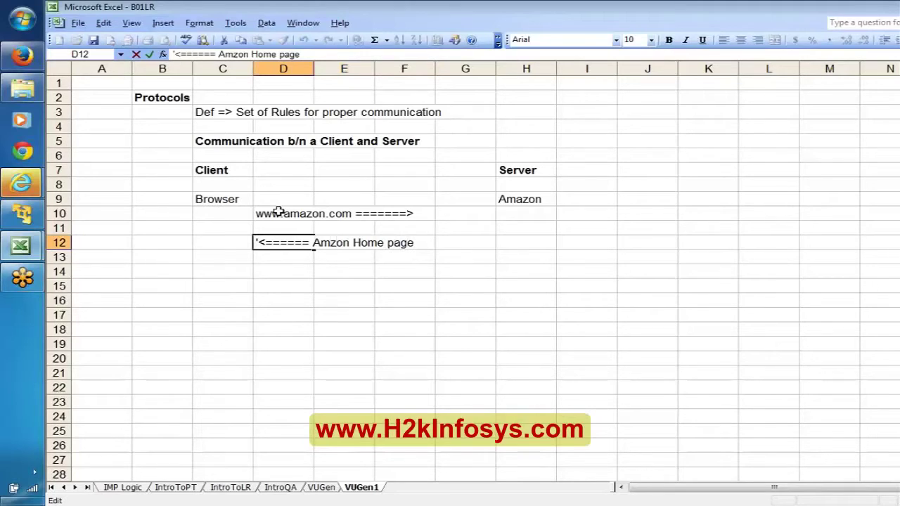
key(Return)
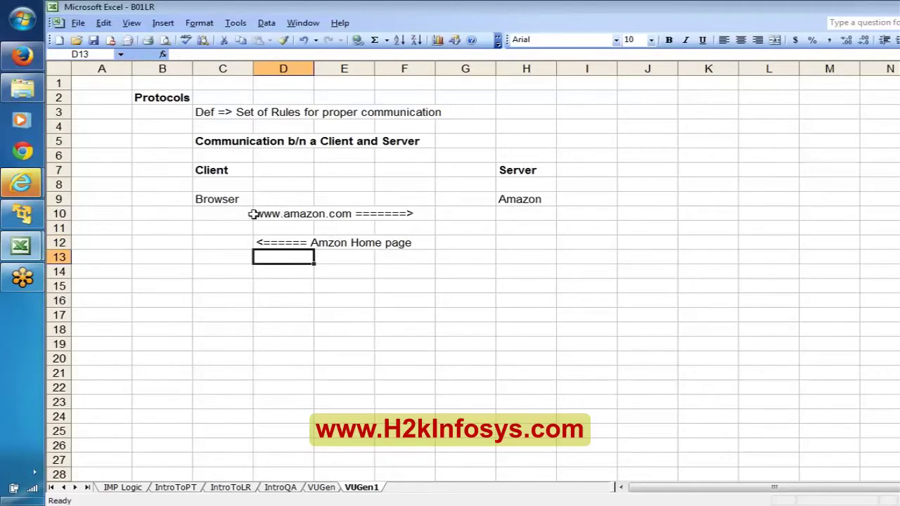
Enter the second request "Camera =======>" in cell D14, below the home page response
key(Down)
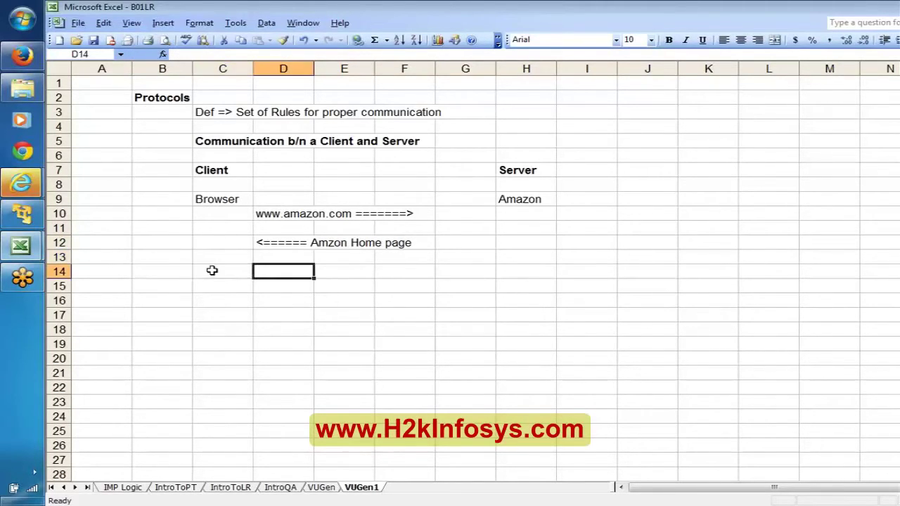
text(C)
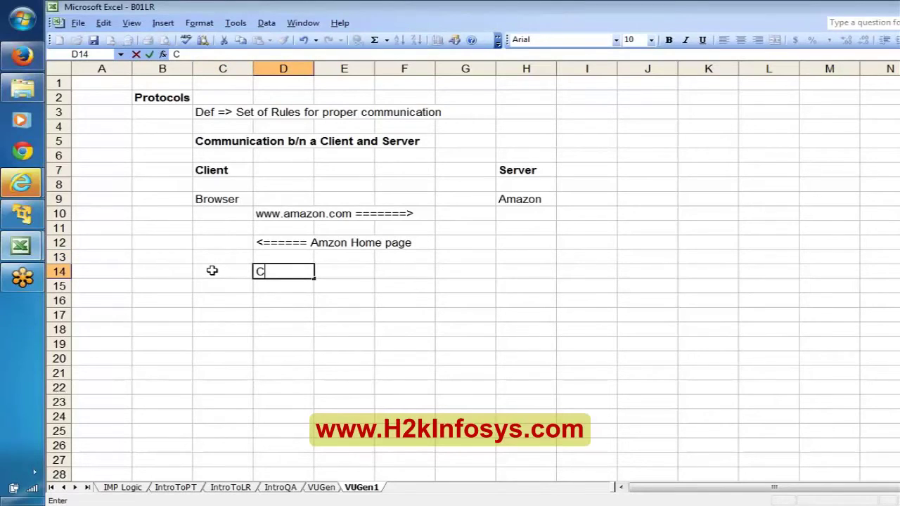
text(amera =======>)
key(Return)
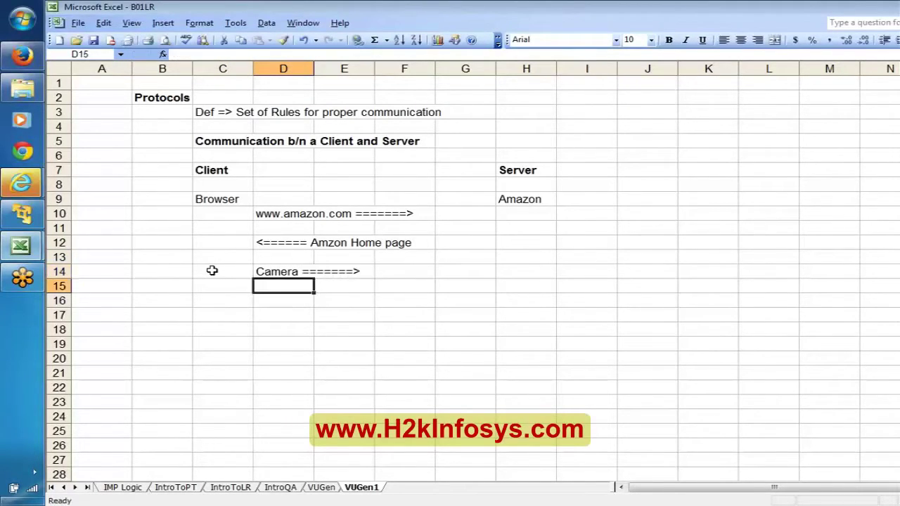
Enter the response "<======= approriate results page" as text in cell D15, directly below the Camera request
key(Right)
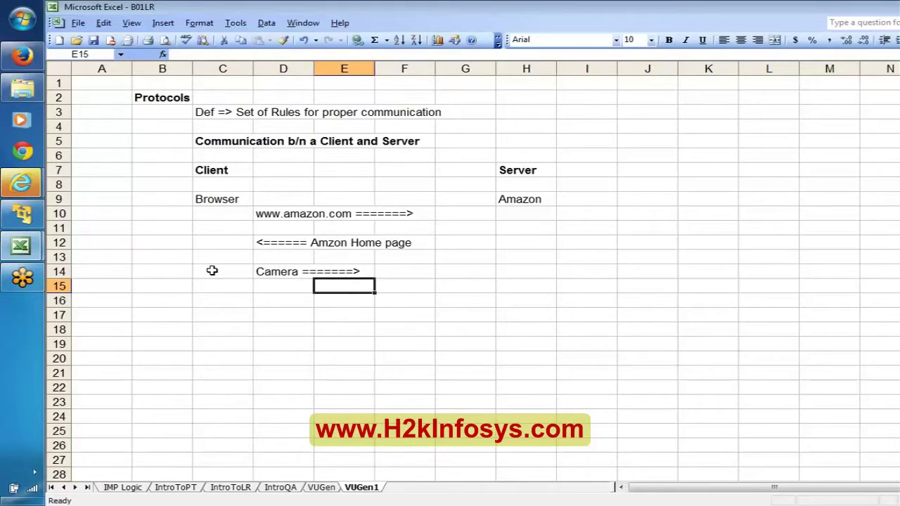
key(Left)
text(')
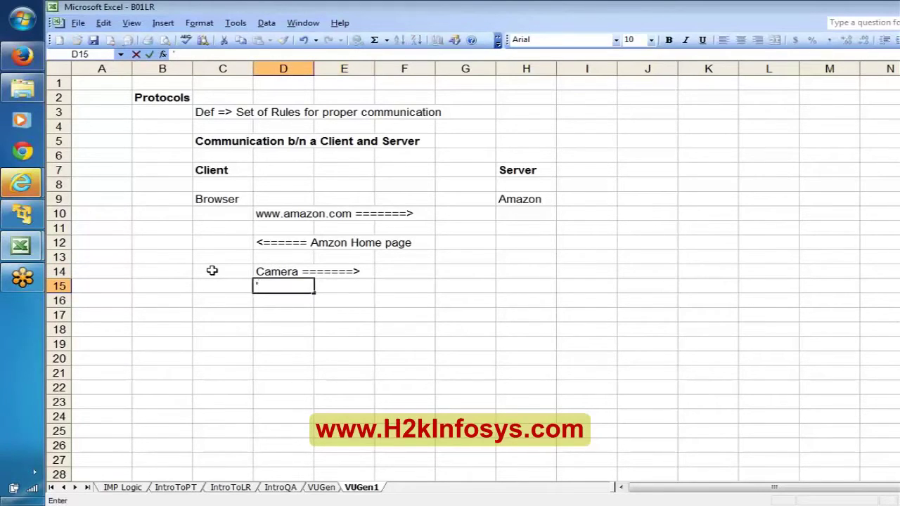
text(<=======)
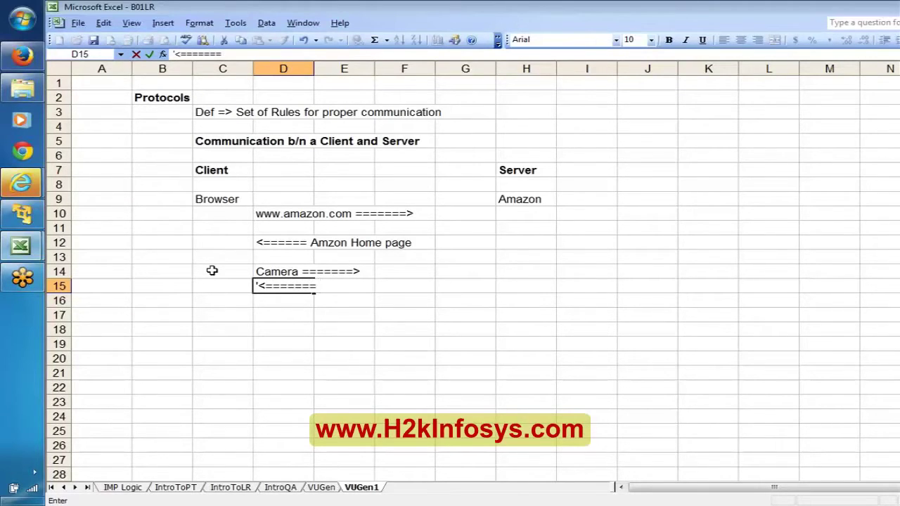
text( approri)
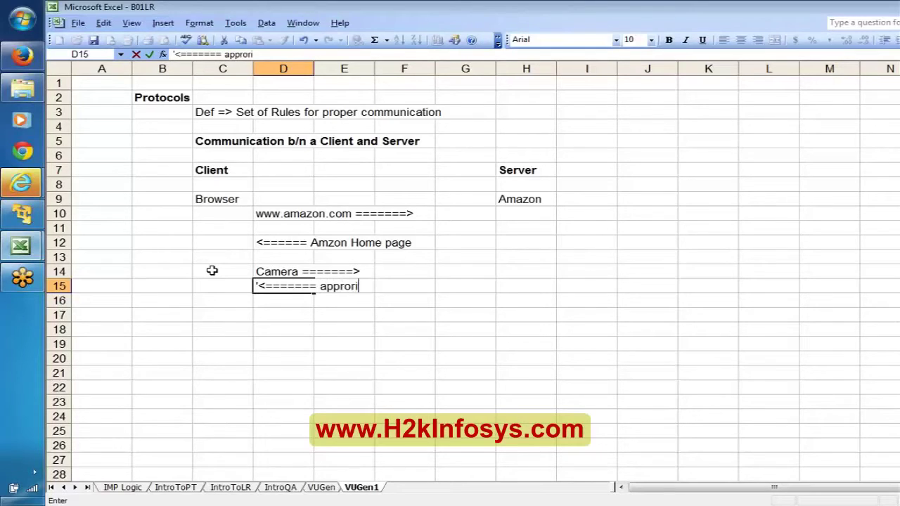
text(ate res)
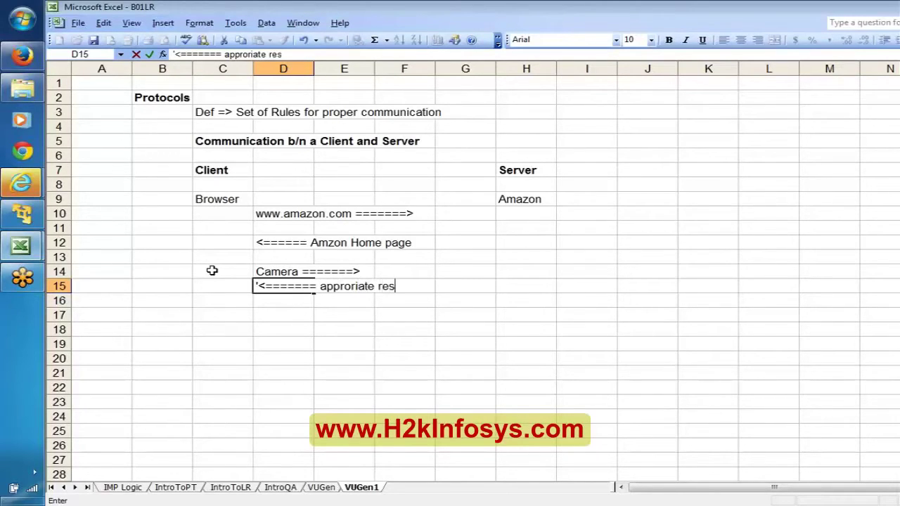
text(ults page)
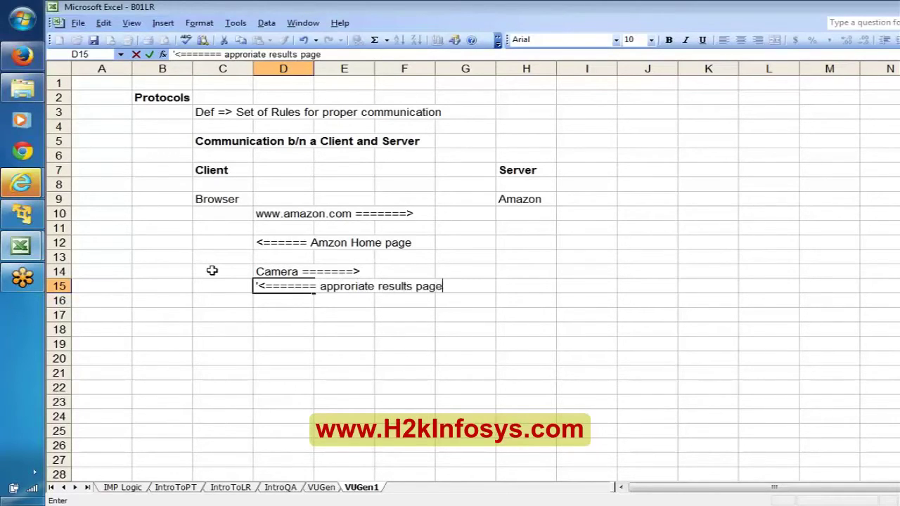
key(Return)
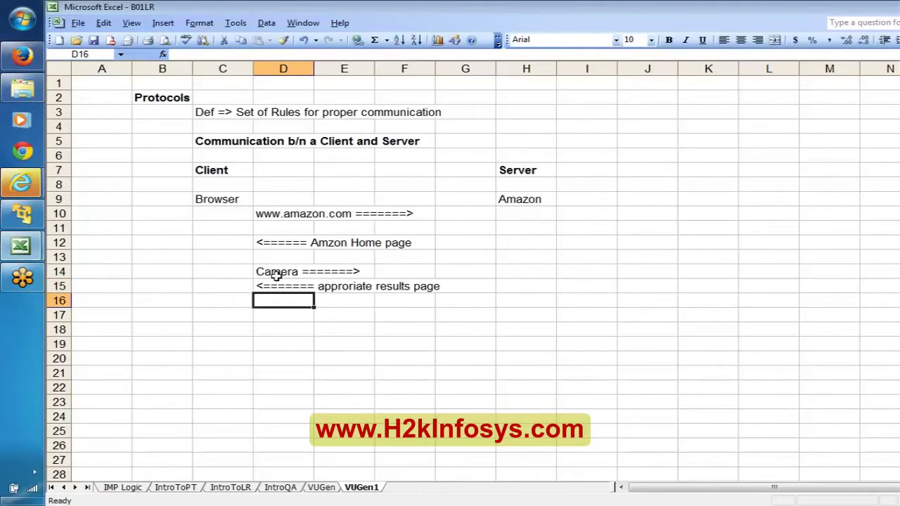
Merge and center cells C8:C15 under the Client heading into one Browser cell
click(219, 184)
key(shift+Down)
key(shift+Down)
key(shift+Down)
key(shift+Down)
key(shift+Down)
key(shift+Down)
key(shift+Down)
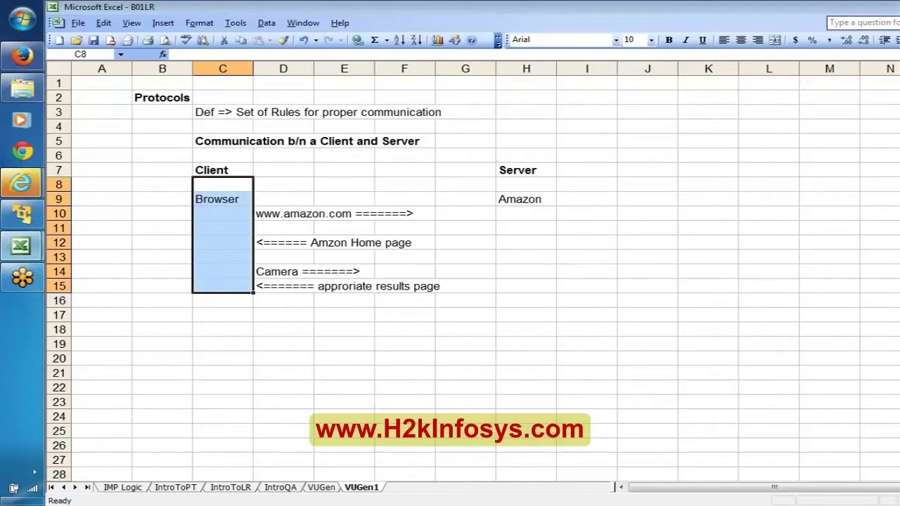
click(773, 40)
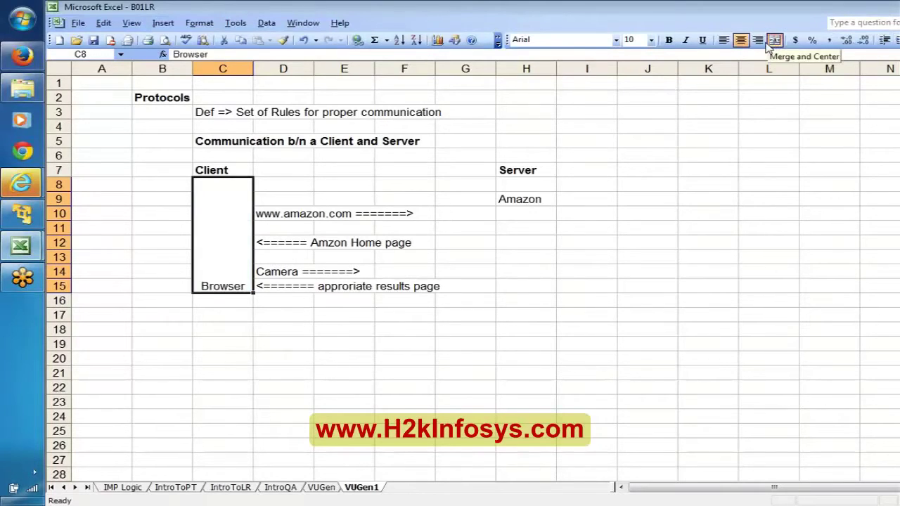
Set the vertical text alignment of the merged Browser cell to Center
right_click(227, 224)
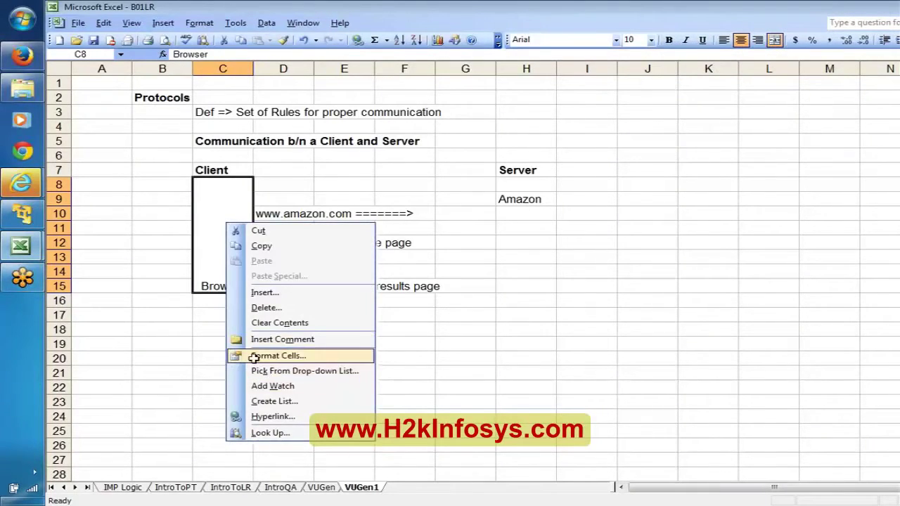
click(278, 356)
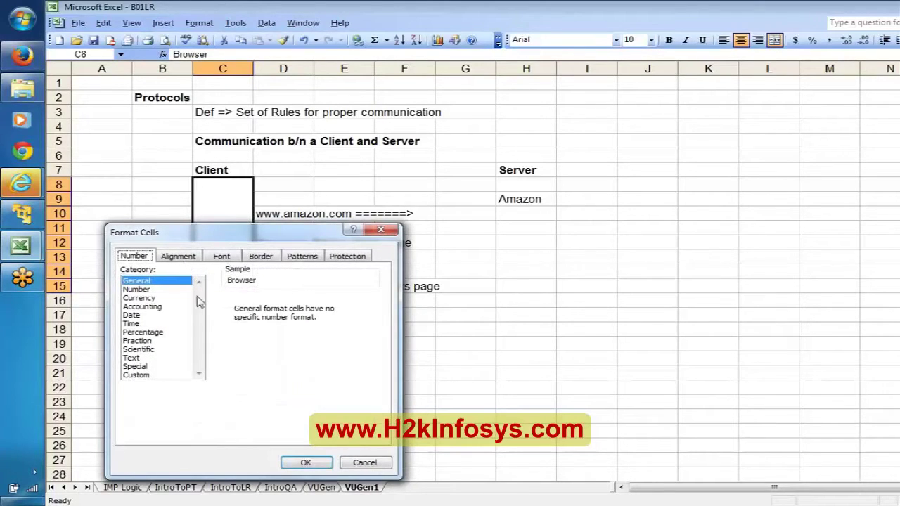
click(176, 256)
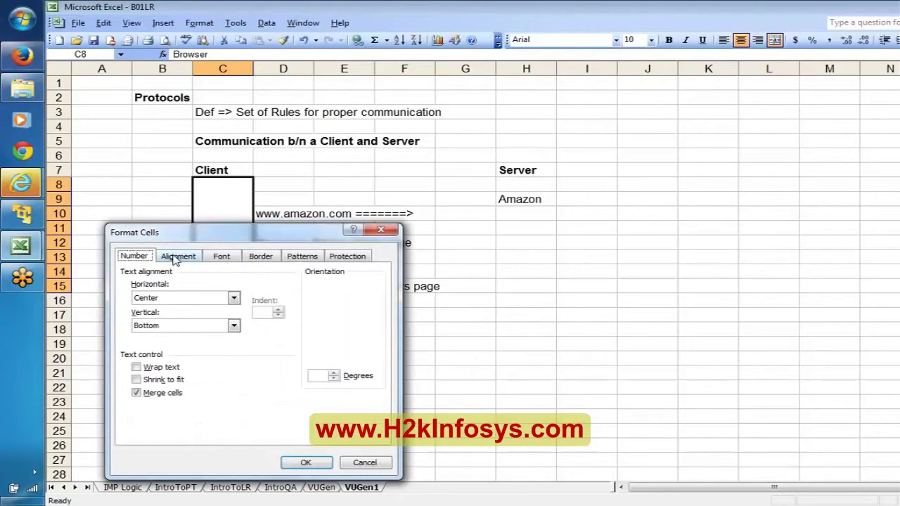
click(233, 326)
click(151, 347)
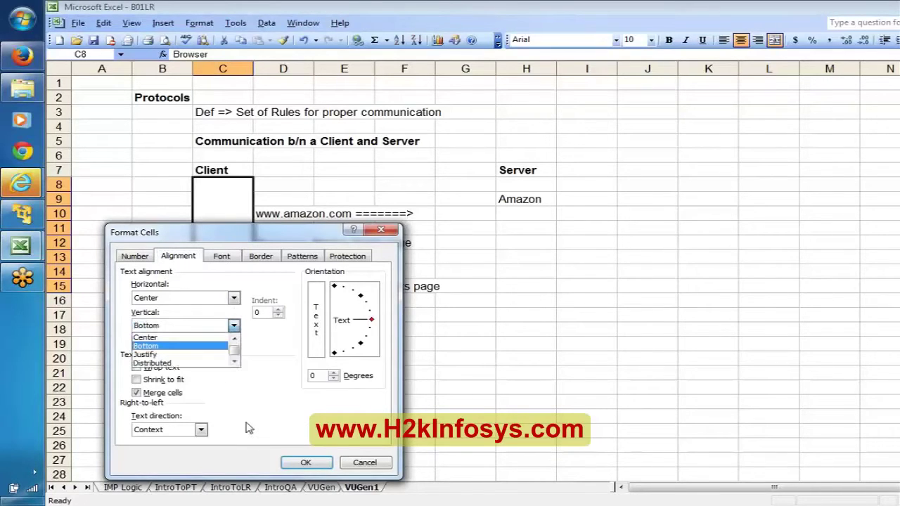
key(Up)
key(Return)
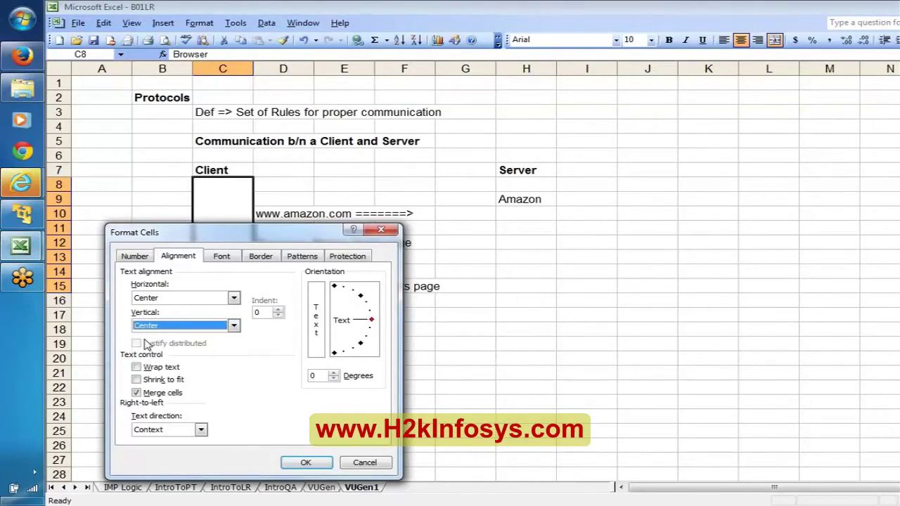
click(311, 457)
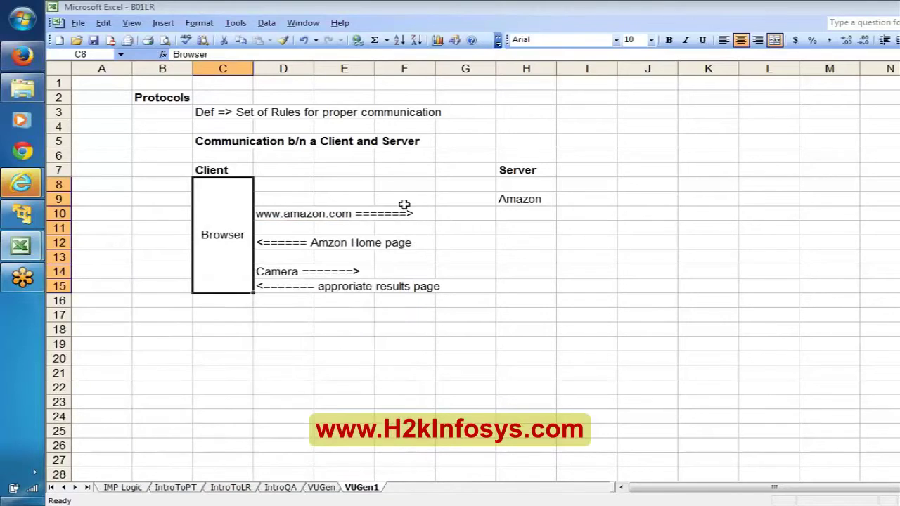
Merge and center cells H8:H15 under the Server heading into one Amazon cell
click(522, 178)
key(shift+Down)
key(shift+Down)
key(shift+Down)
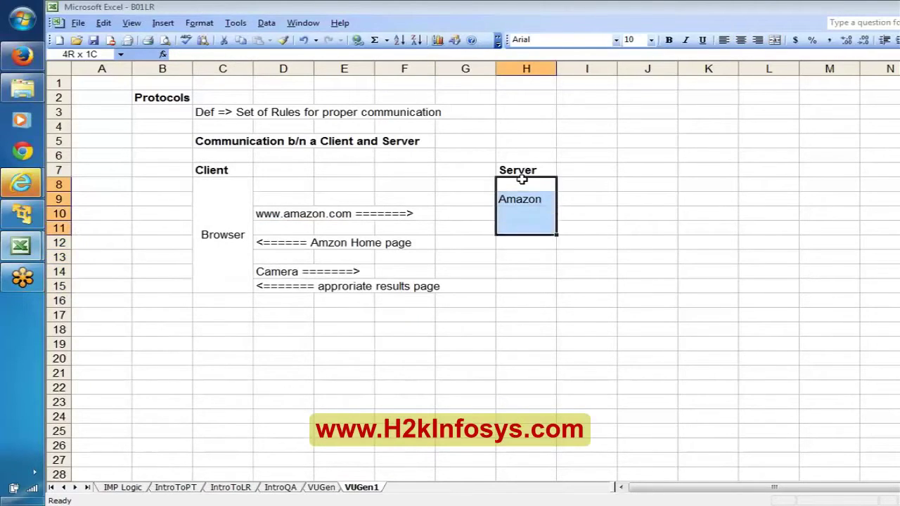
key(shift+Down)
key(shift+Down)
key(shift+Down)
key(shift+Down)
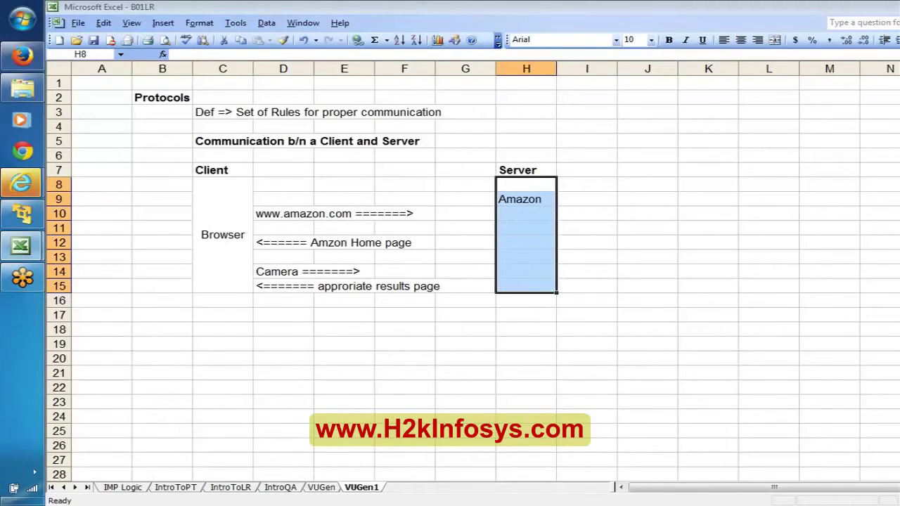
click(775, 39)
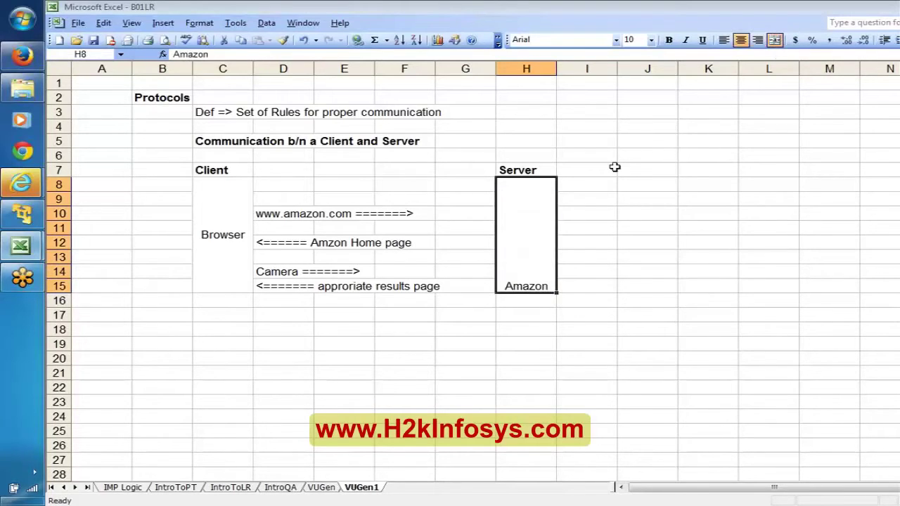
Set the vertical text alignment of the merged Amazon cell to Center
right_click(524, 199)
click(605, 332)
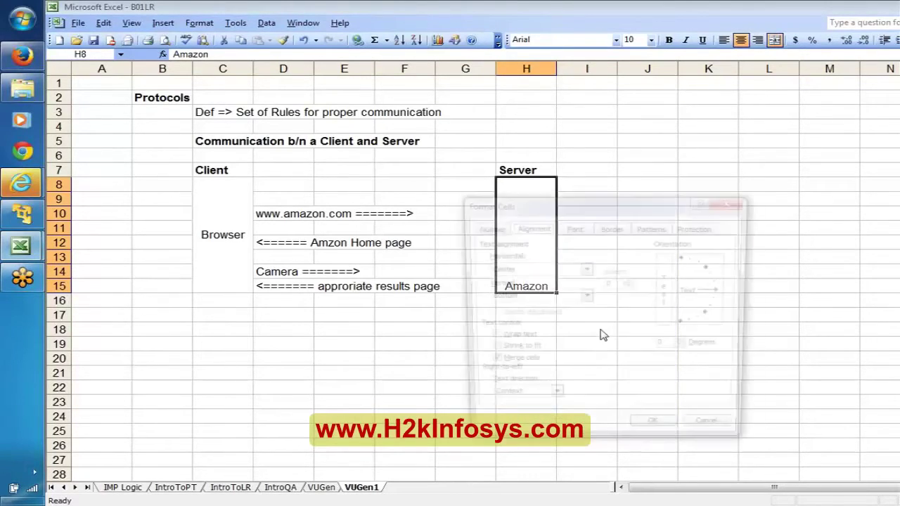
click(585, 297)
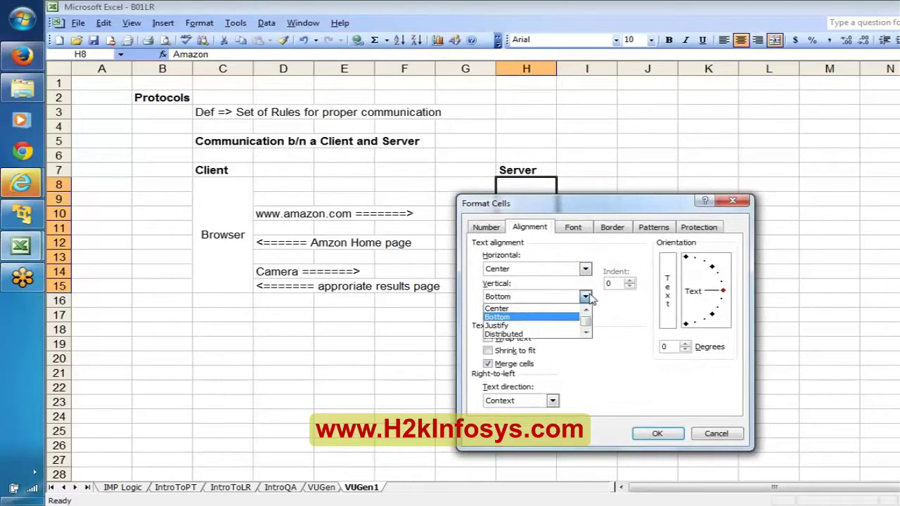
click(524, 309)
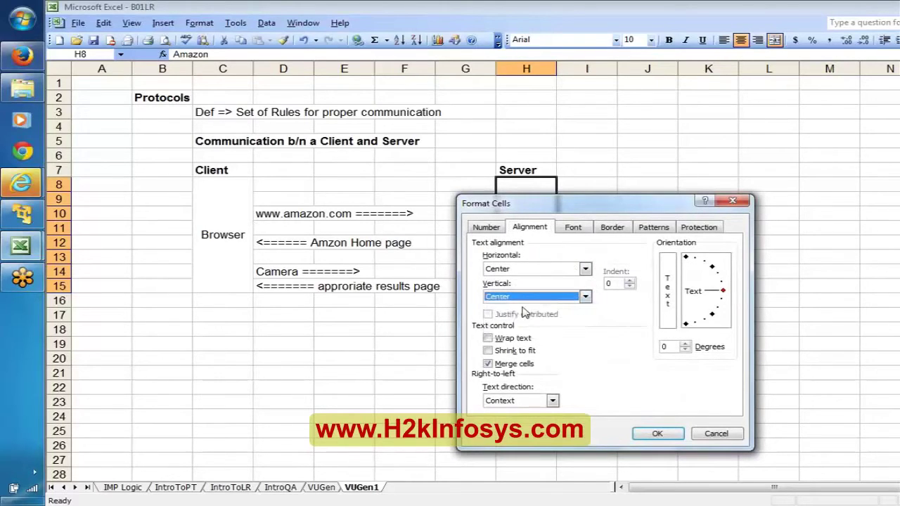
click(656, 433)
Add an outline border around the merged Browser cell and the merged Amazon cell
click(248, 208)
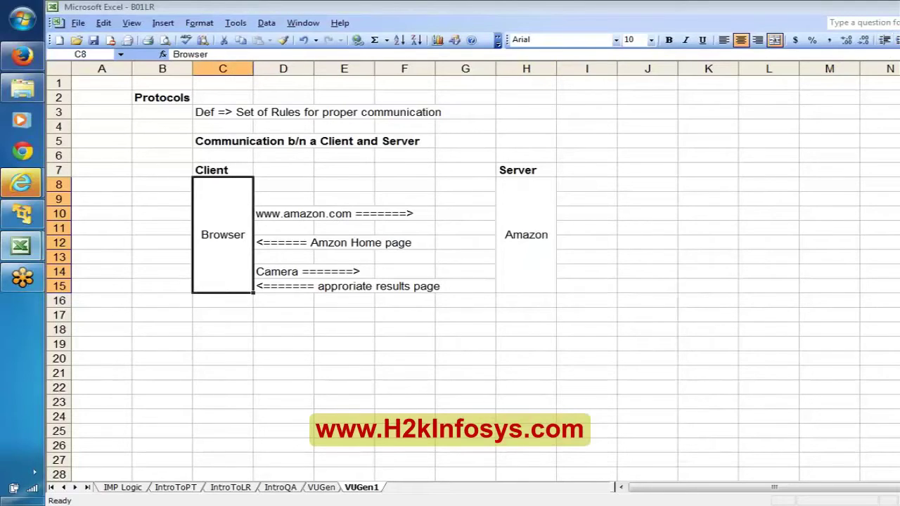
click(519, 202)
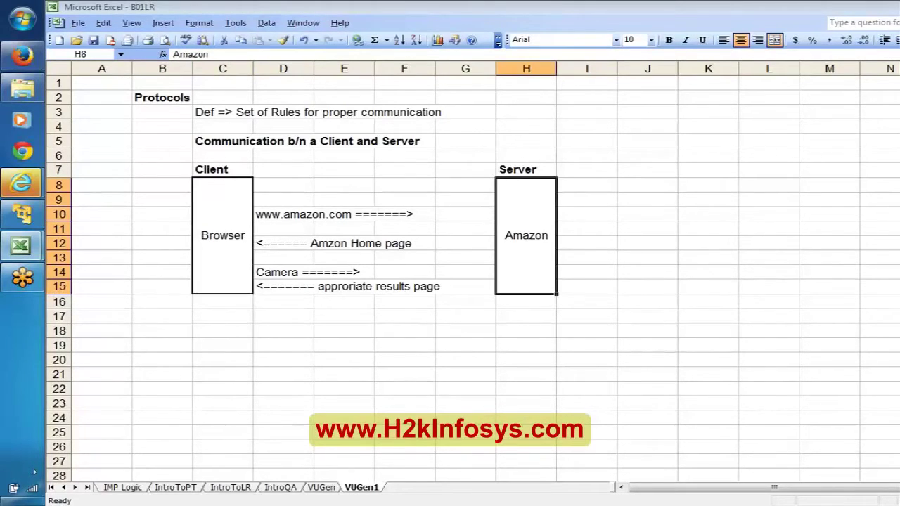
click(285, 224)
click(285, 215)
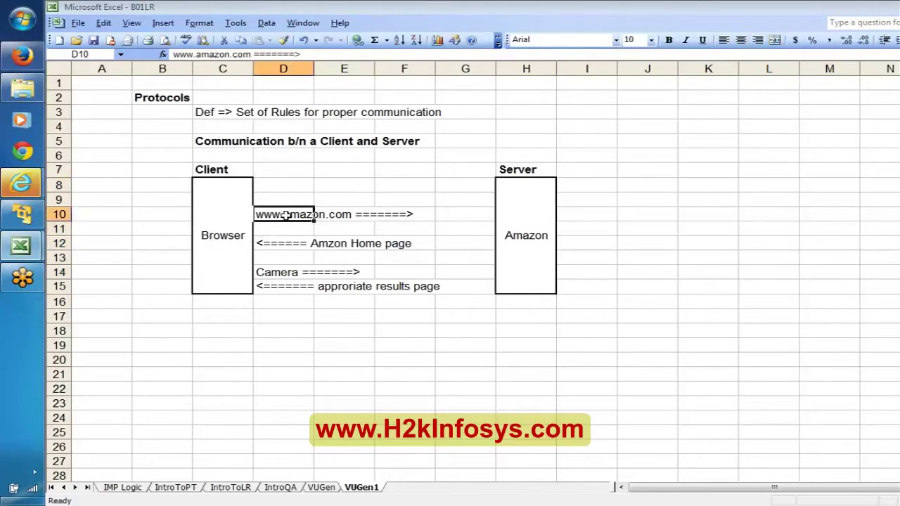
click(293, 244)
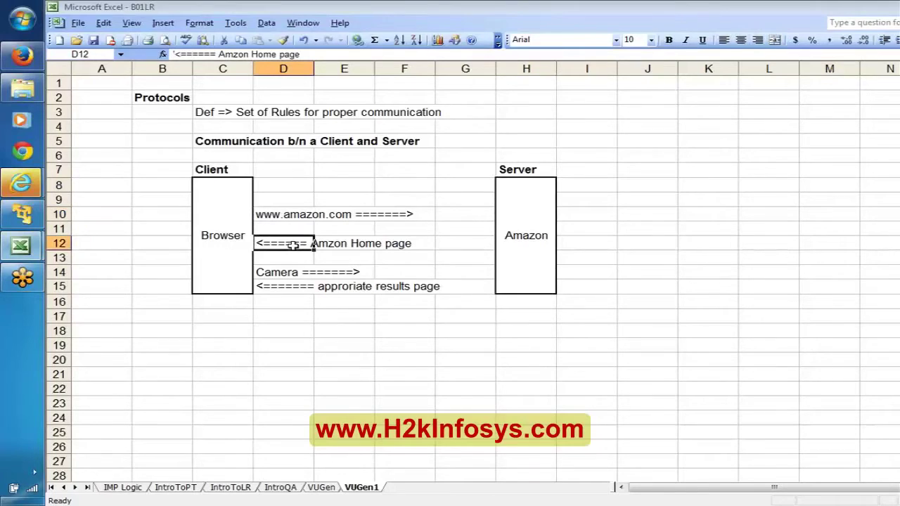
click(268, 274)
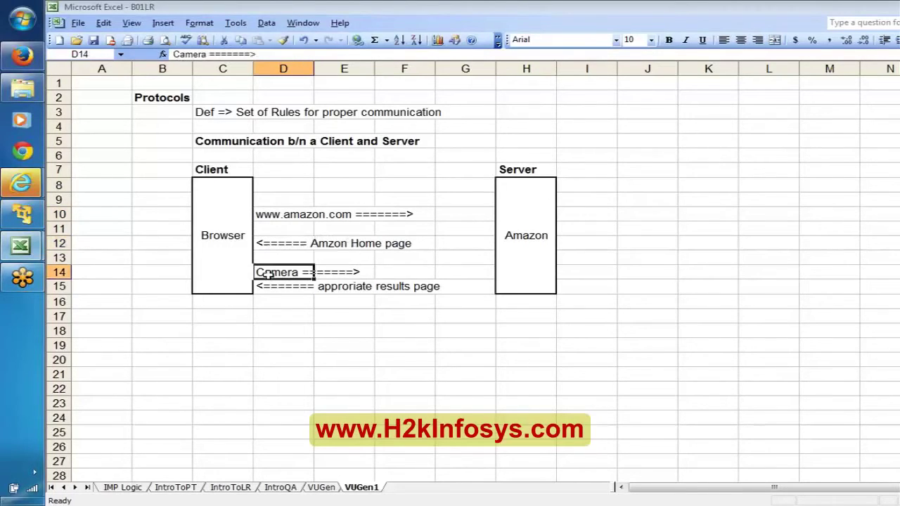
click(274, 292)
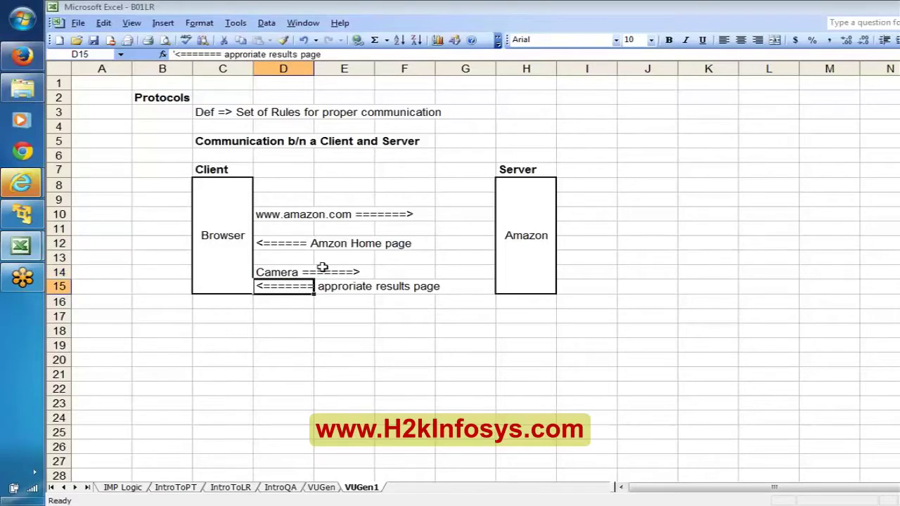
click(214, 174)
click(526, 167)
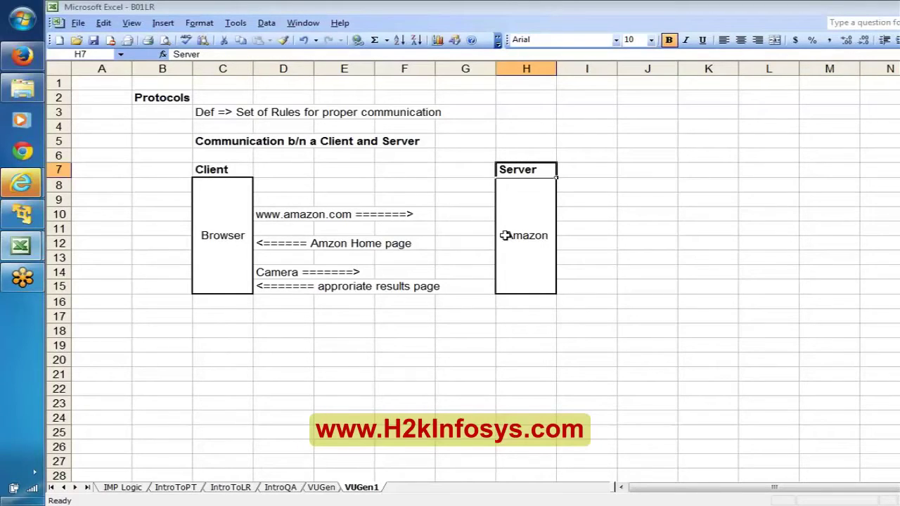
Enter "HTTP/HTML" in cell C17 below the diagram and make it bold
click(225, 317)
text(H)
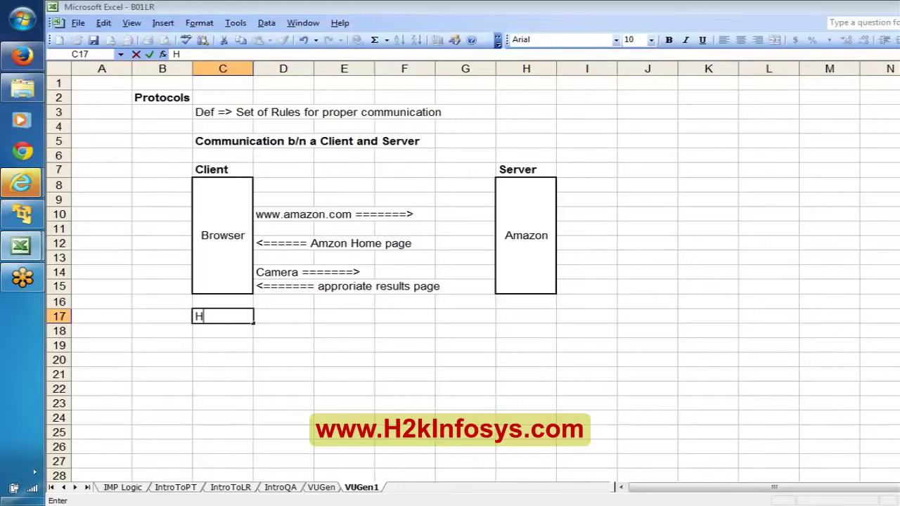
text(TTP/HTML)
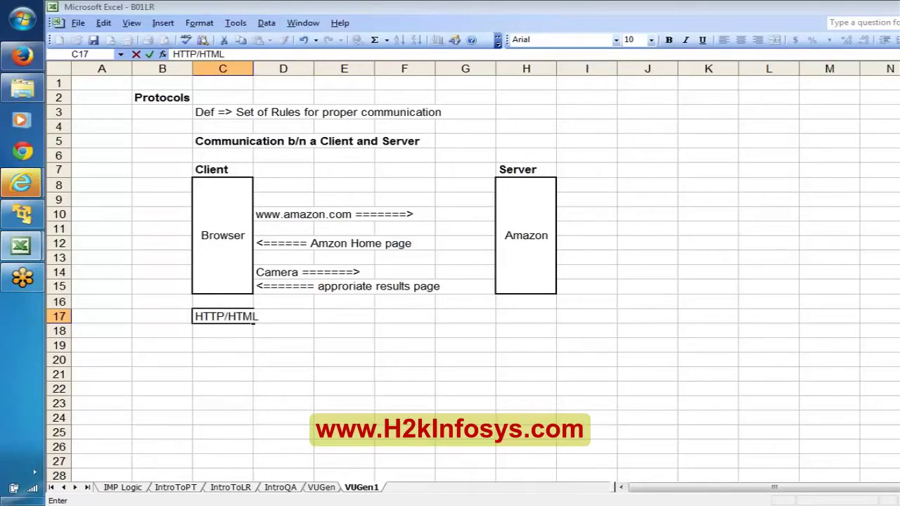
key(Return)
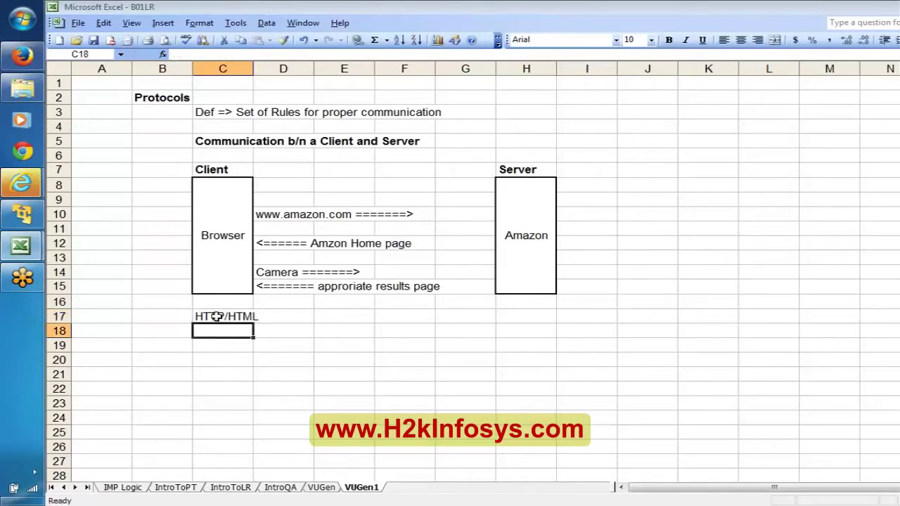
key(Up)
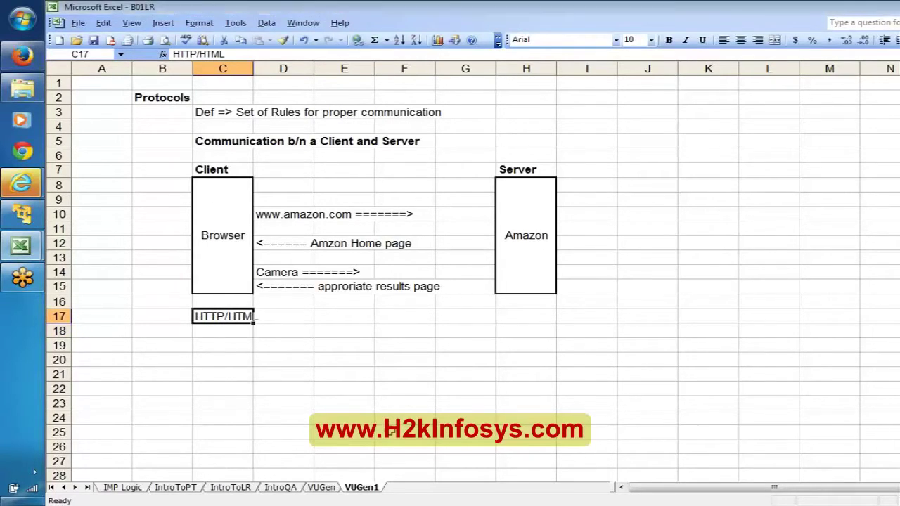
key(ctrl+b)
key(Return)
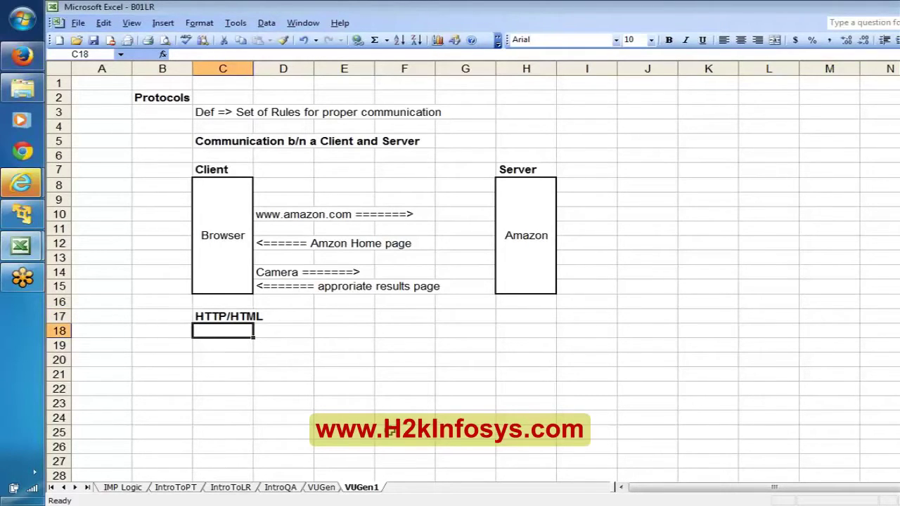
key(Up)
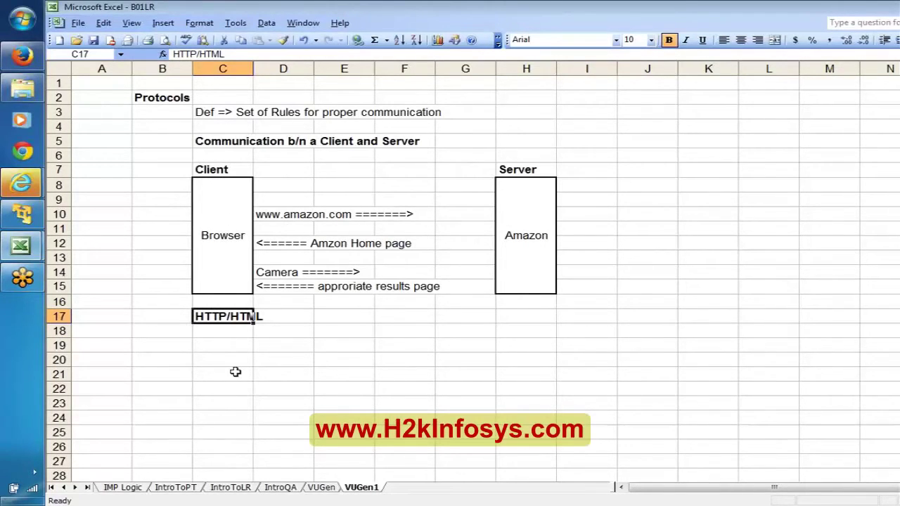
click(202, 362)
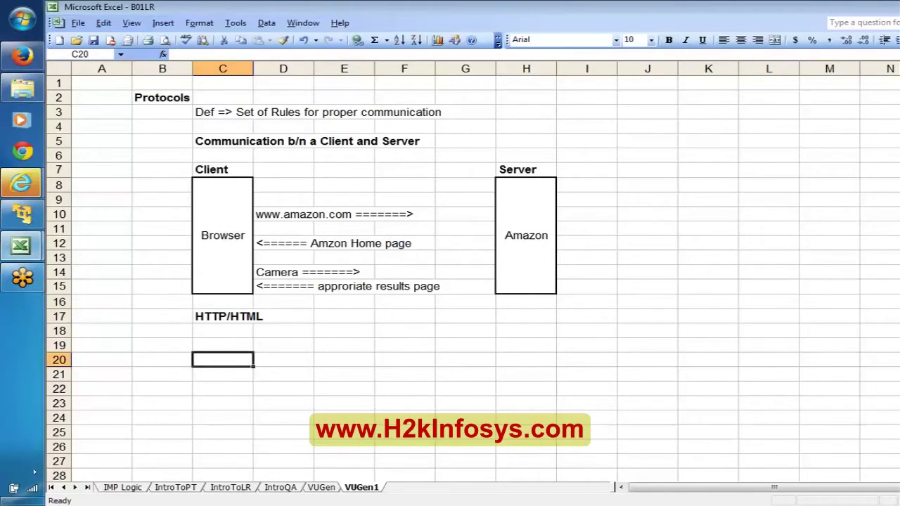
Enter "SAPGUI" in cell C20 below the HTTP/HTML entry and make it bold
text(SAP)
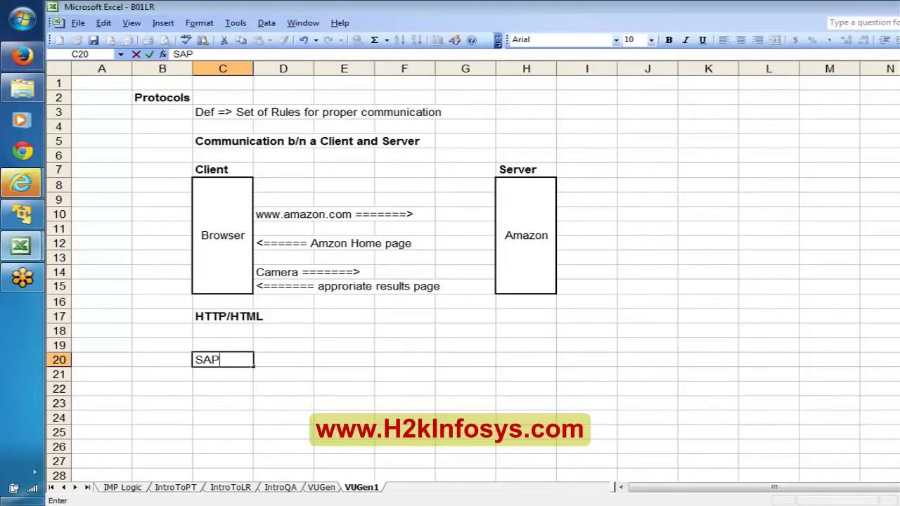
text(GUI)
key(ctrl+Return)
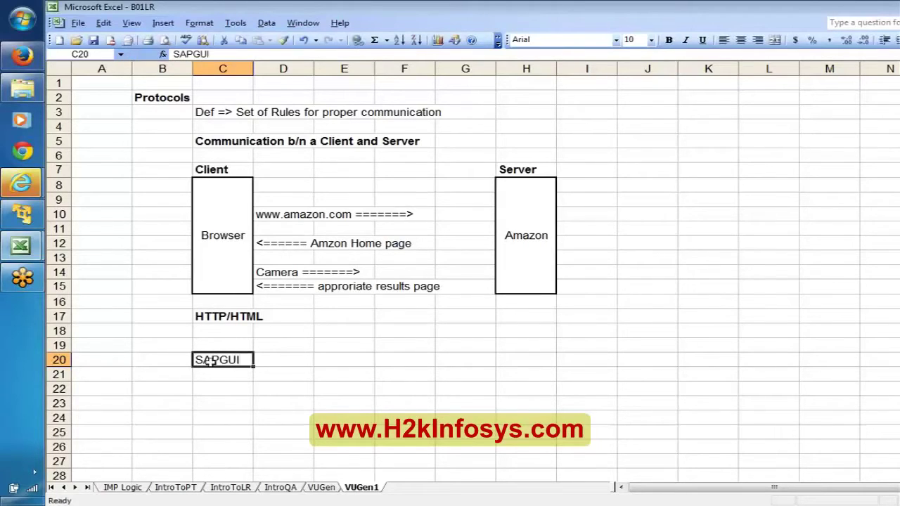
key(ctrl+b)
key(Return)
click(211, 361)
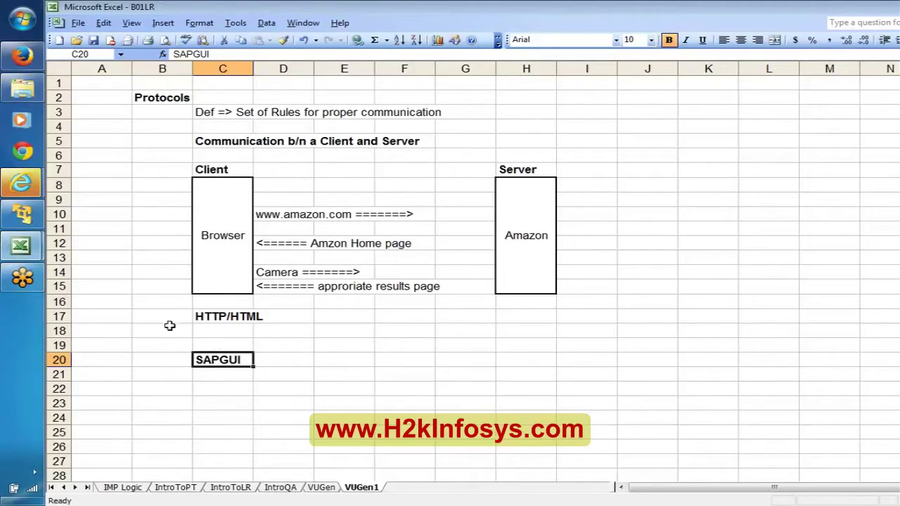
Enter "SAP Server" in cell H20, on the same row as SAPGUI, and make it bold
click(497, 359)
text(S)
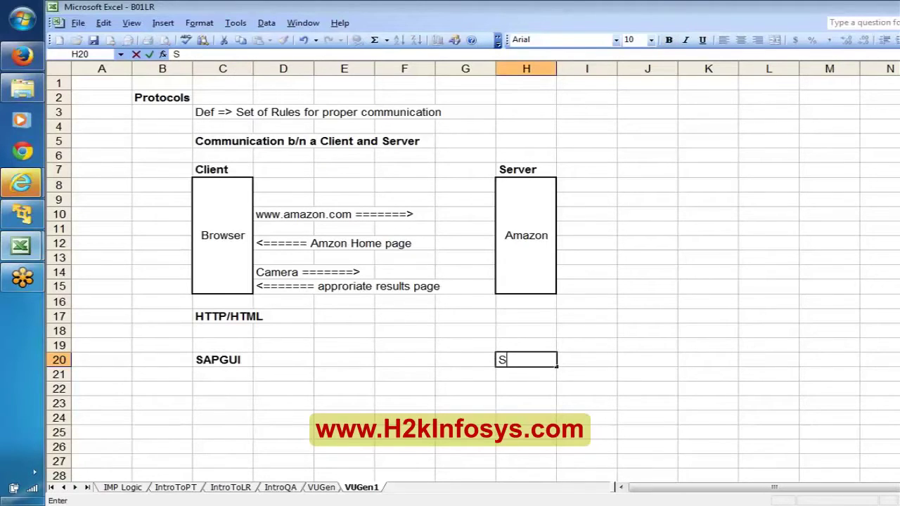
text(AP Serbe)
key(BackSpace)
key(BackSpace)
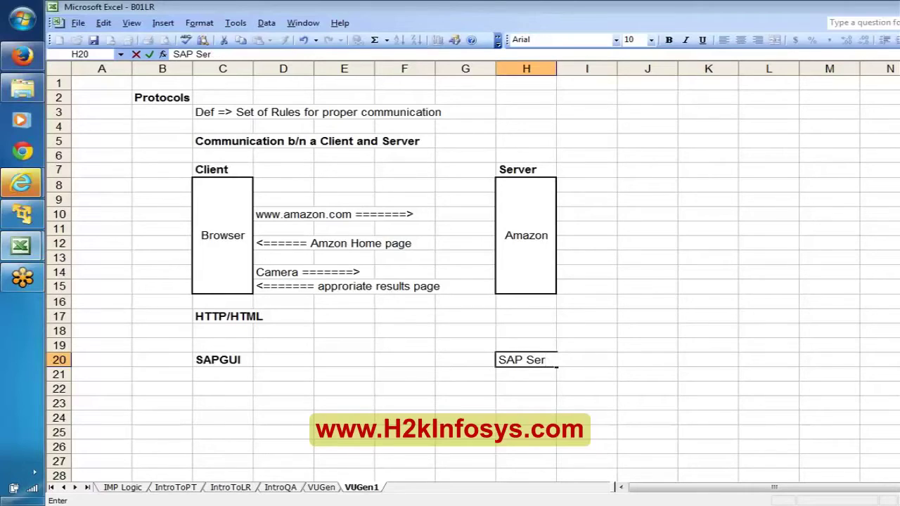
text(ver)
click(496, 359)
key(ctrl+b)
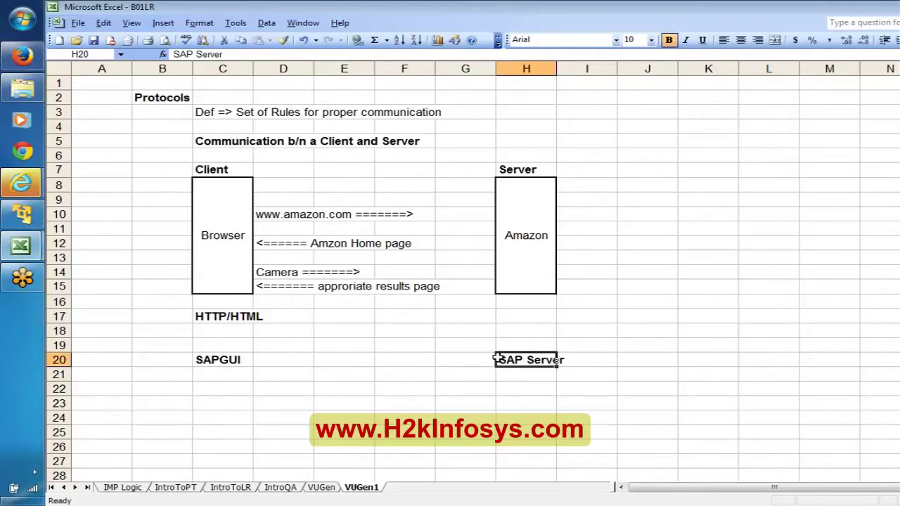
click(218, 361)
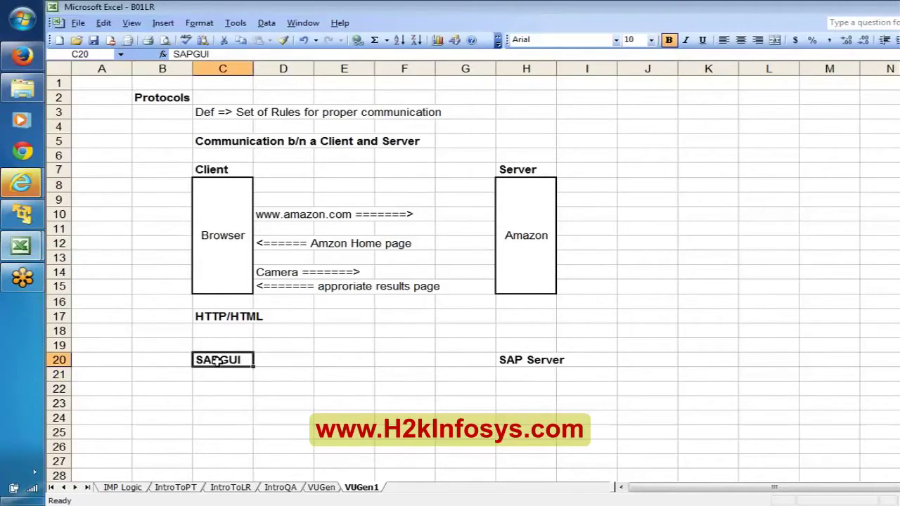
key(Down)
key(shift+Down)
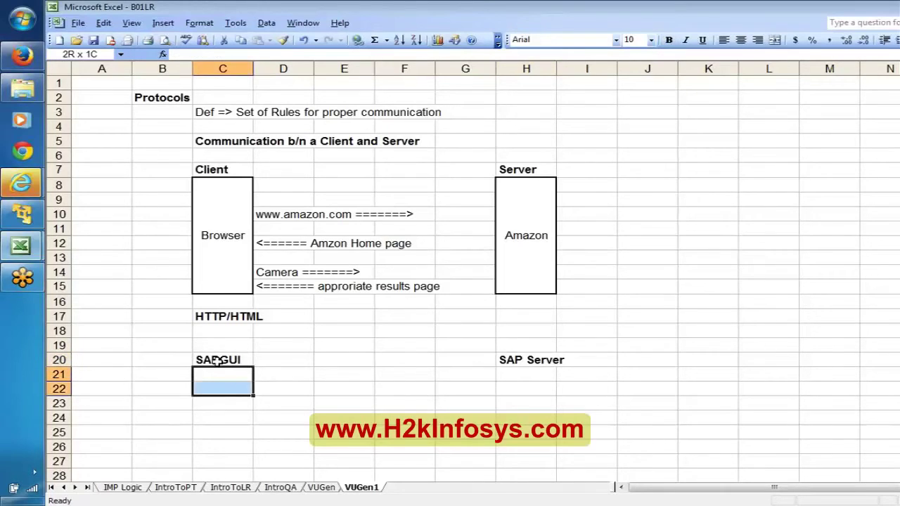
key(Right)
key(Right)
key(Right)
key(Right)
key(Right)
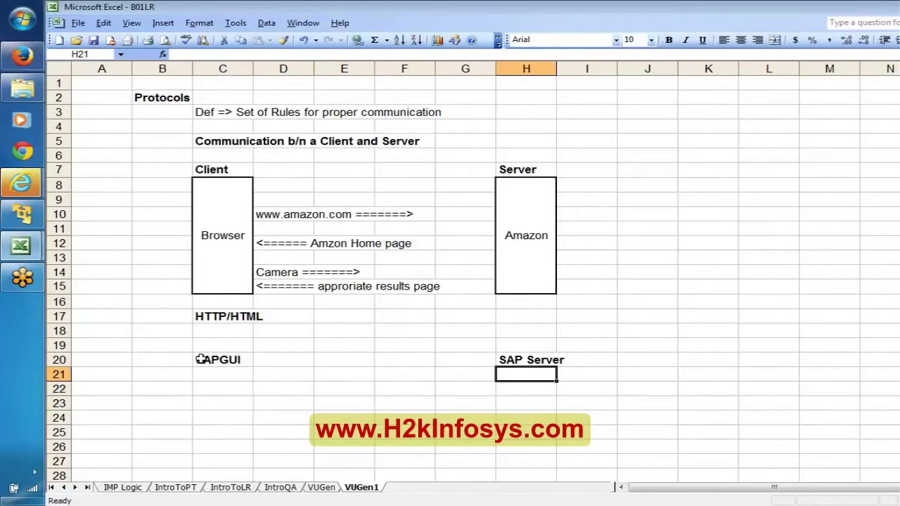
click(219, 372)
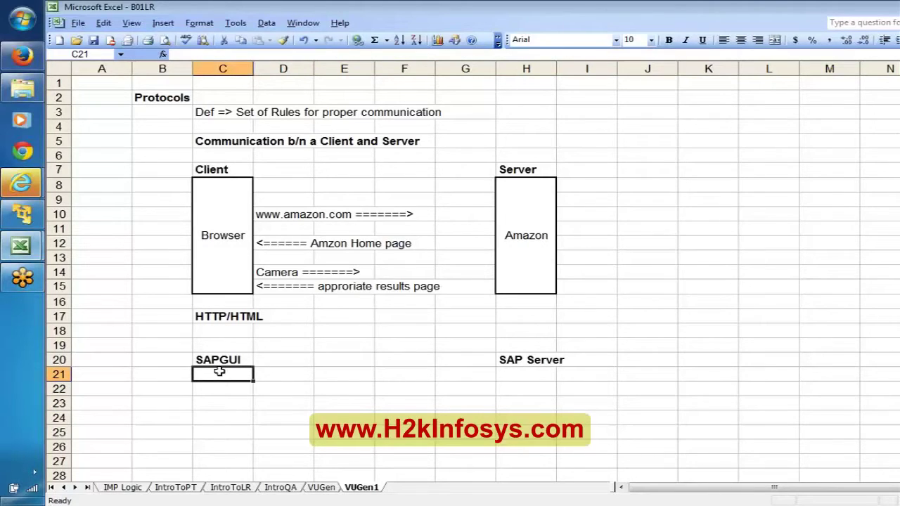
click(518, 373)
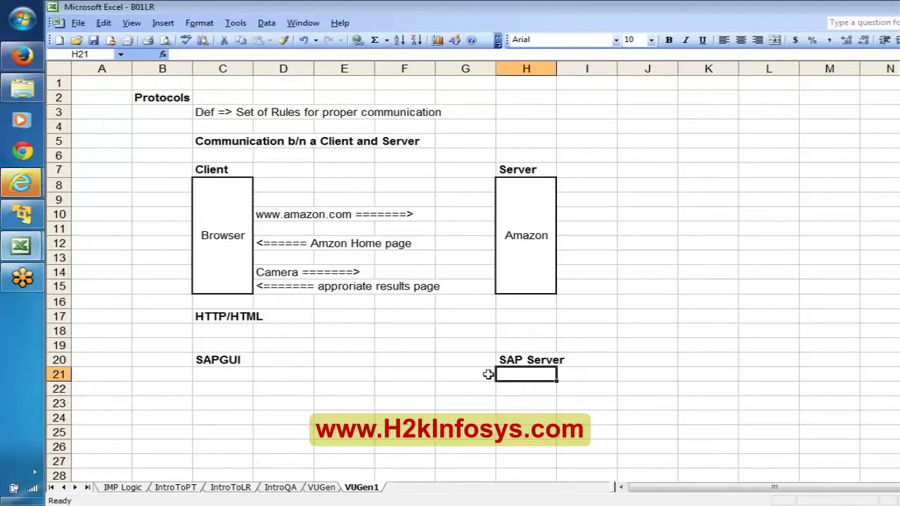
Enter "SAPGUI Protocol" in cell C23, below the SAPGUI and SAP Server row
click(238, 398)
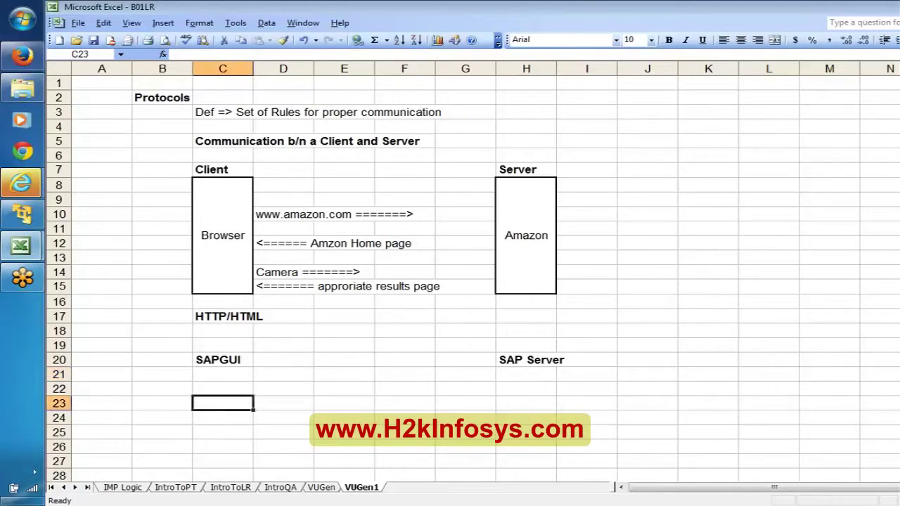
text(SAPGUI)
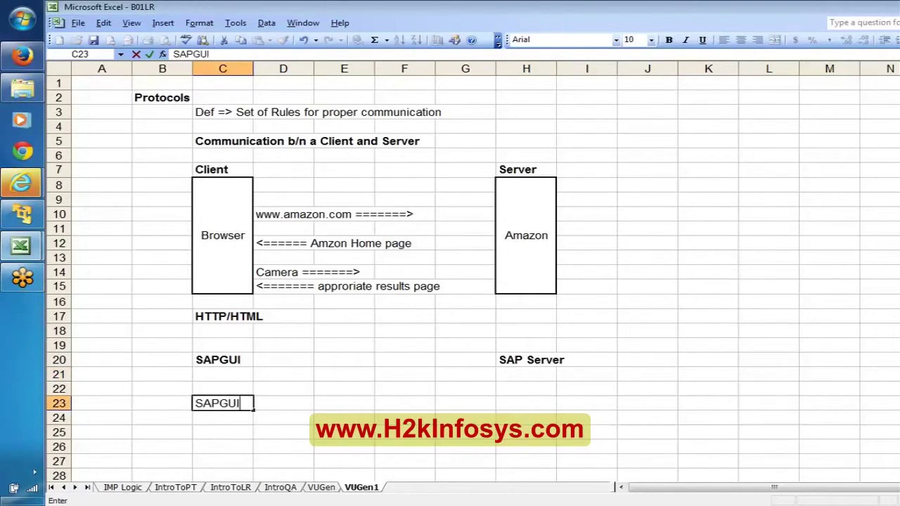
text( Protocol)
key(Return)
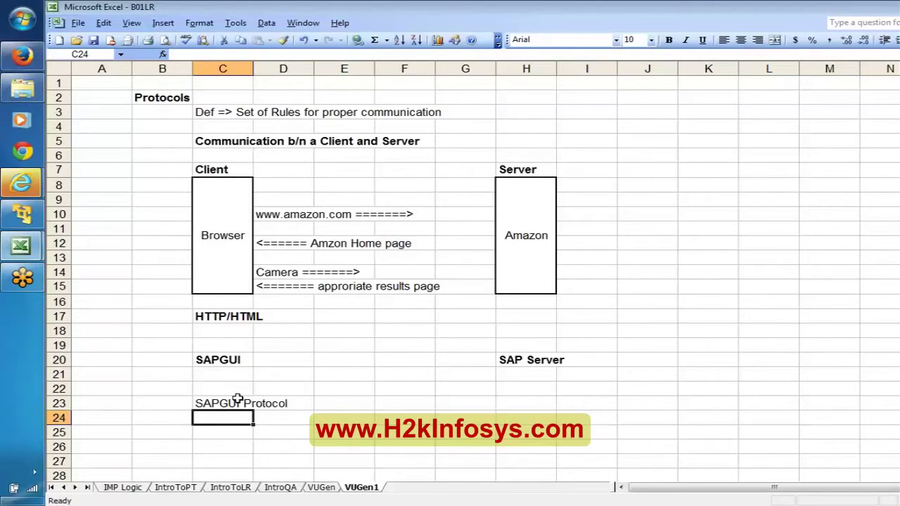
Start a list of protocols by entering "HTTP/HTML protocol" in cell C26
key(Down)
key(Down)
key(Down)
key(Down)
key(Down)
key(Down)
key(Down)
key(Down)
key(Down)
key(Down)
key(Down)
key(Down)
key(Down)
key(Down)
key(Down)
key(Down)
key(Down)
key(Down)
key(Down)
key(Down)
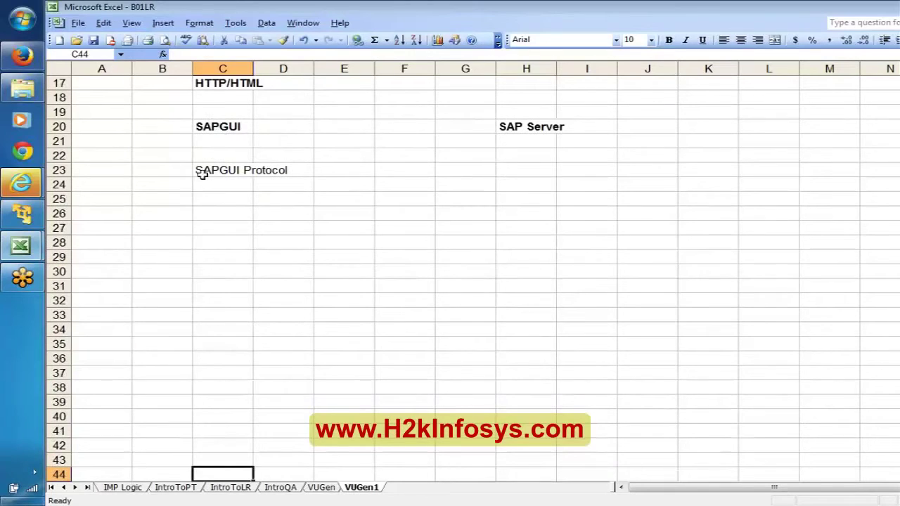
click(224, 213)
text(HTTP)
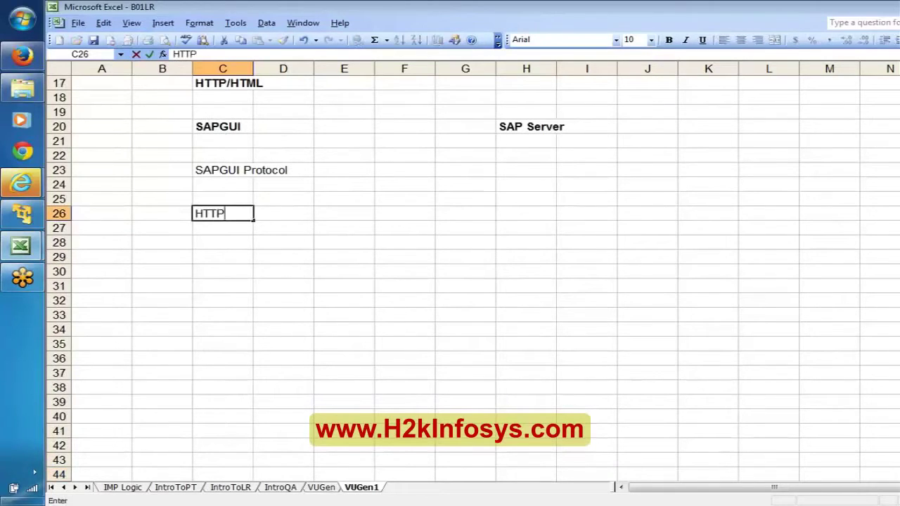
text(/HTML pro)
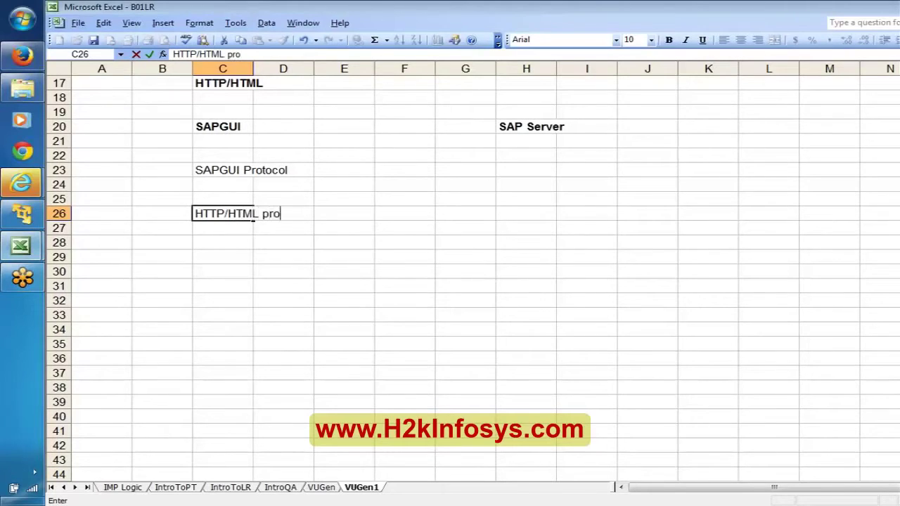
text(tocol)
key(Return)
click(225, 217)
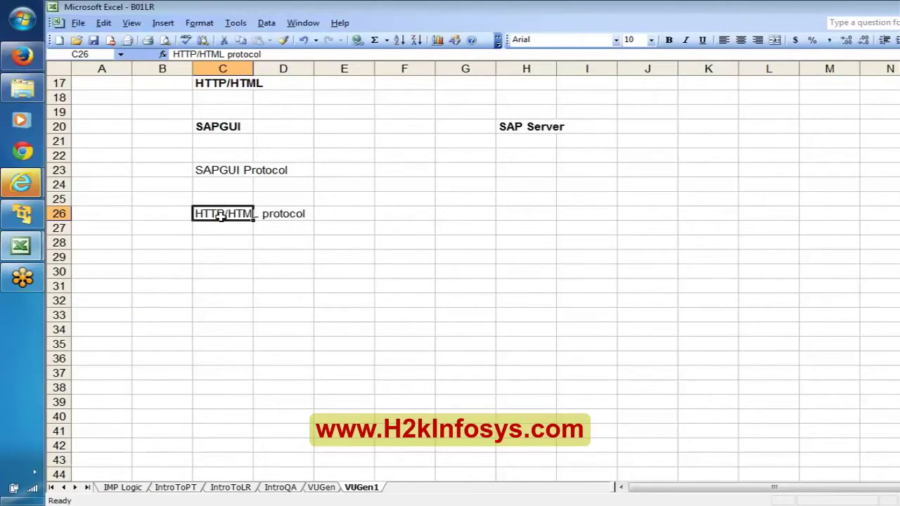
Add "SAP Web Protcol" to the protocol list in cell C27
click(56, 214)
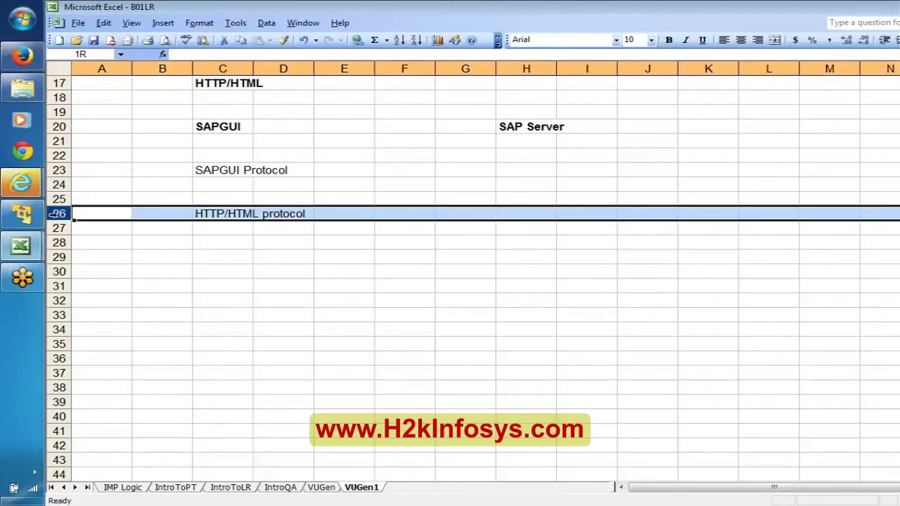
click(214, 229)
text(S)
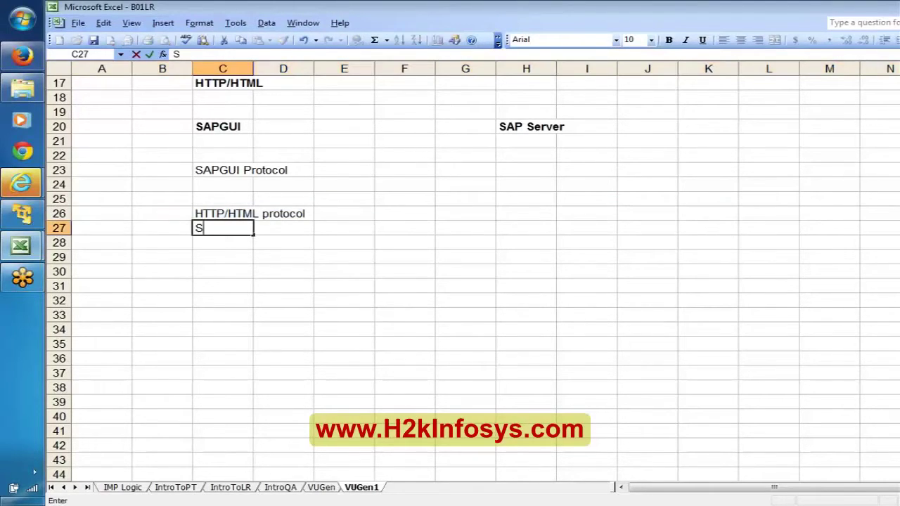
text(AP Web )
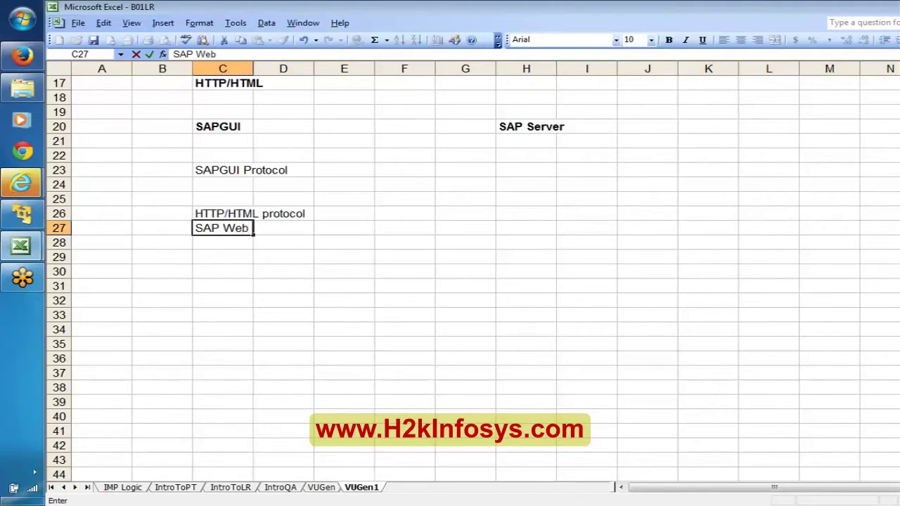
text(Protcol)
key(Return)
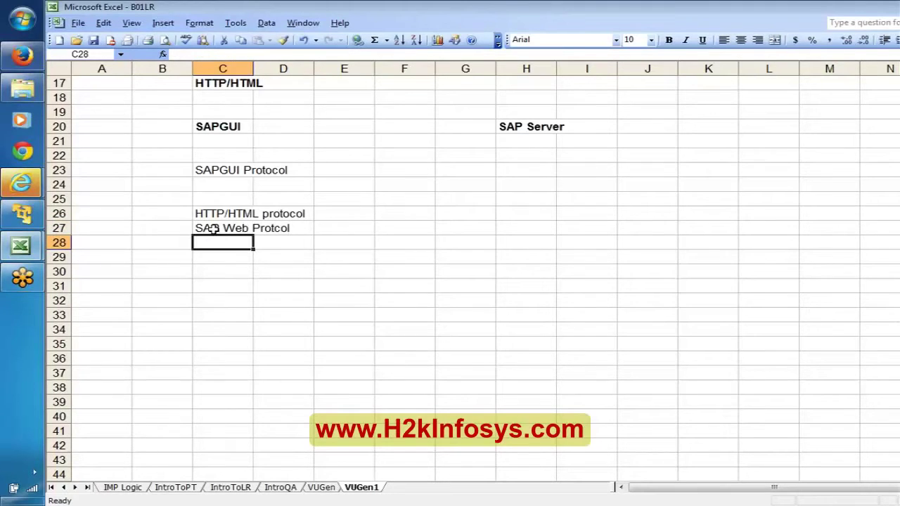
Correct the misspelled entry in cell C27 so that it reads "SAP Web Protocol"
click(209, 128)
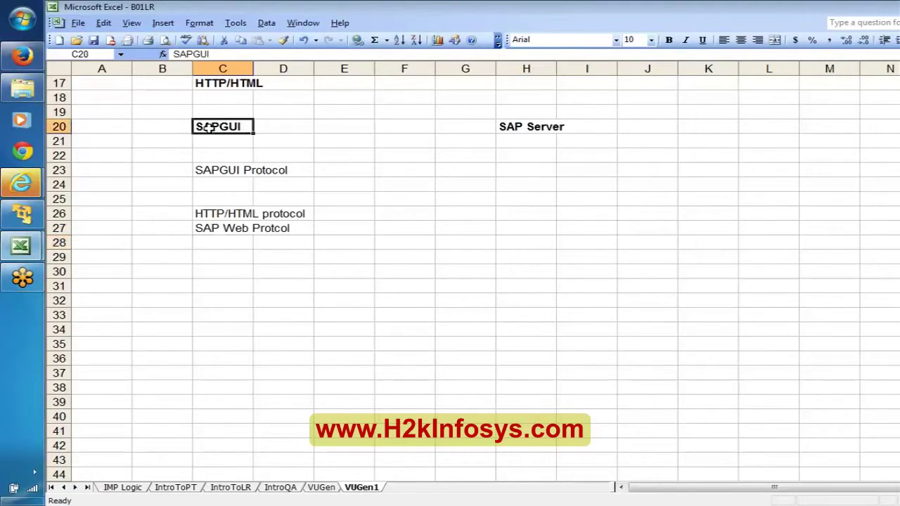
key(ctrl+b)
click(200, 232)
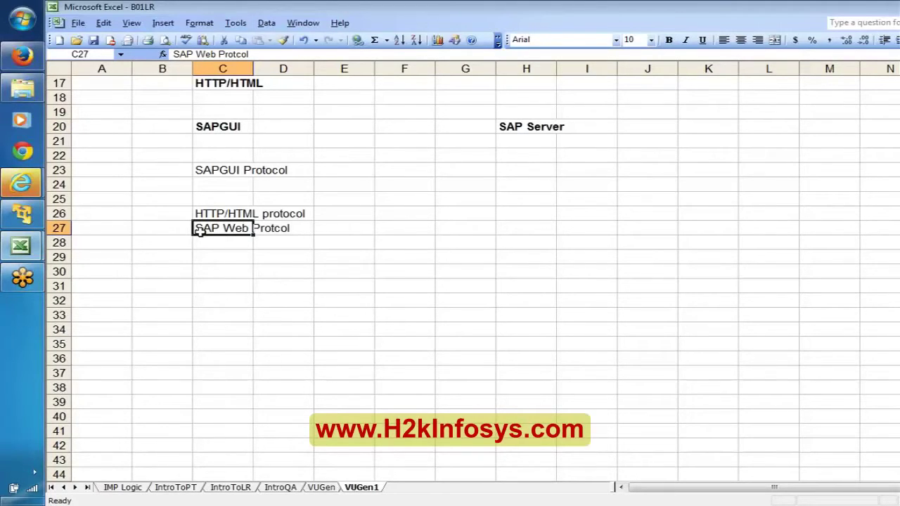
key(F2)
key(Left)
key(Left)
key(Left)
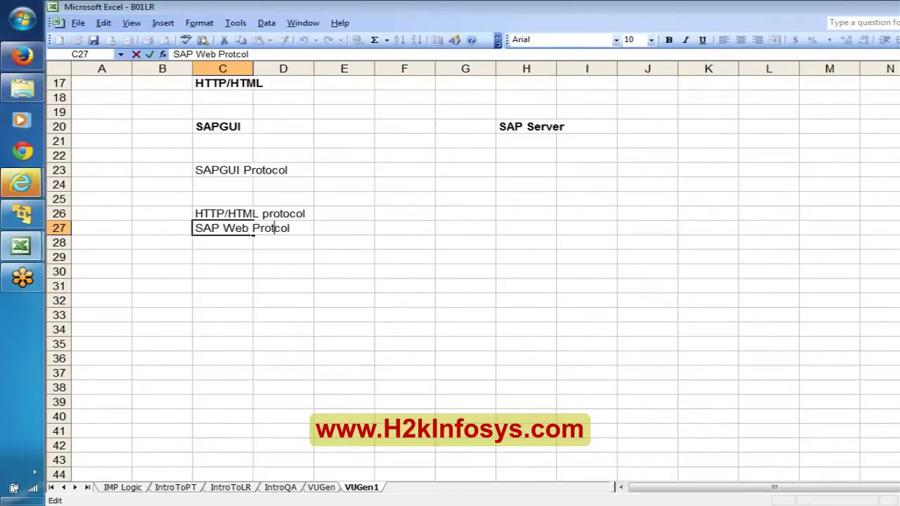
text(o)
key(Return)
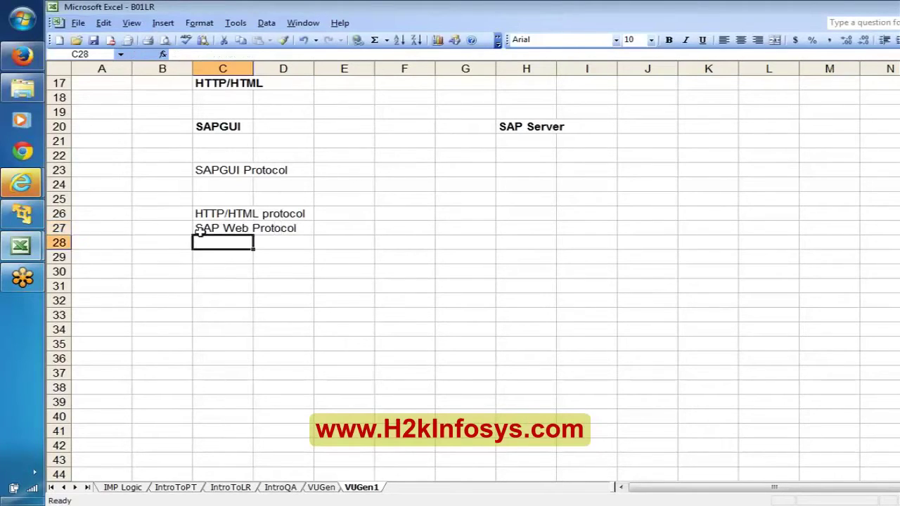
Add "SAP GUI protocol" to the protocol list in cell C28, with the spelling corrected
text(SAP G)
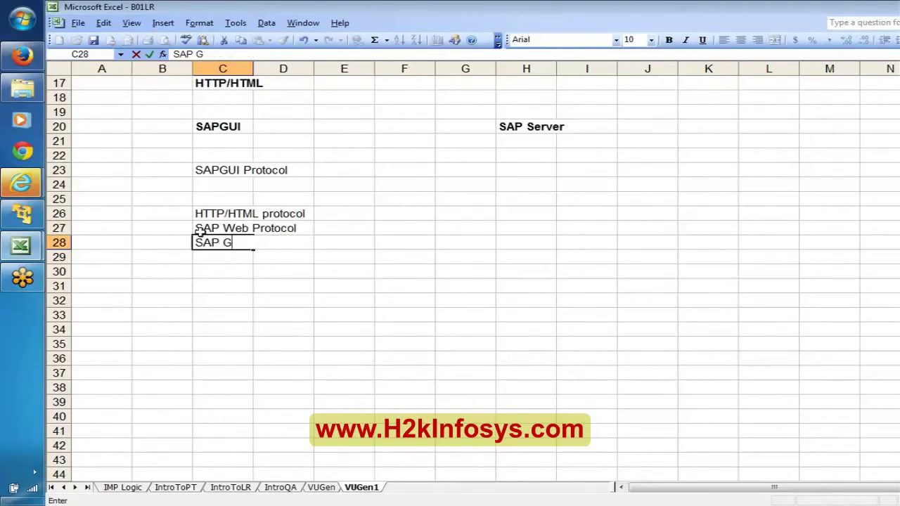
text(UI protcol)
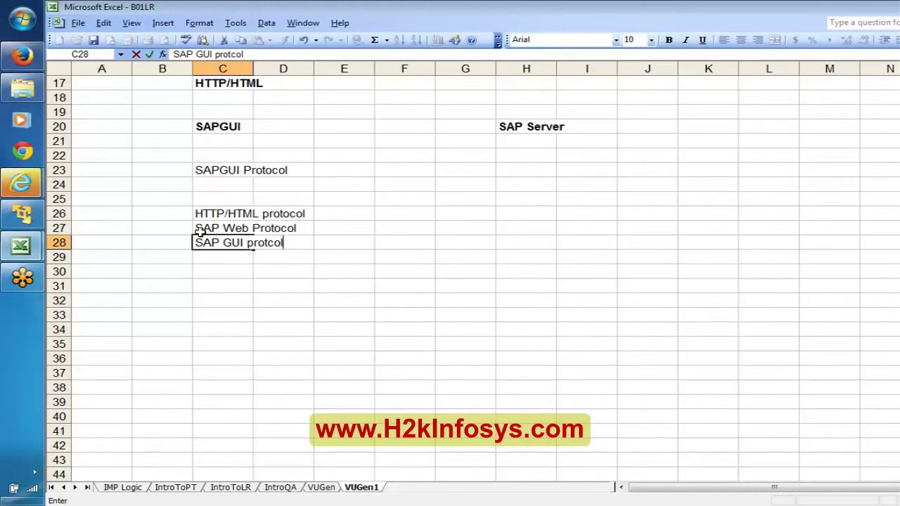
key(Return)
key(Up)
key(F2)
key(Left)
key(Left)
text(o)
key(Return)
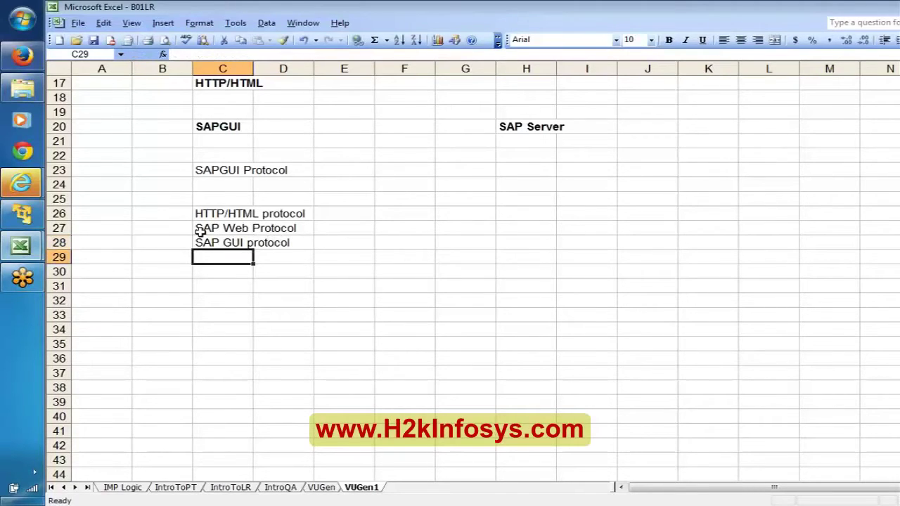
Add "Terminal Emulator Protocol" to the protocol list in cell C29
text(Termi)
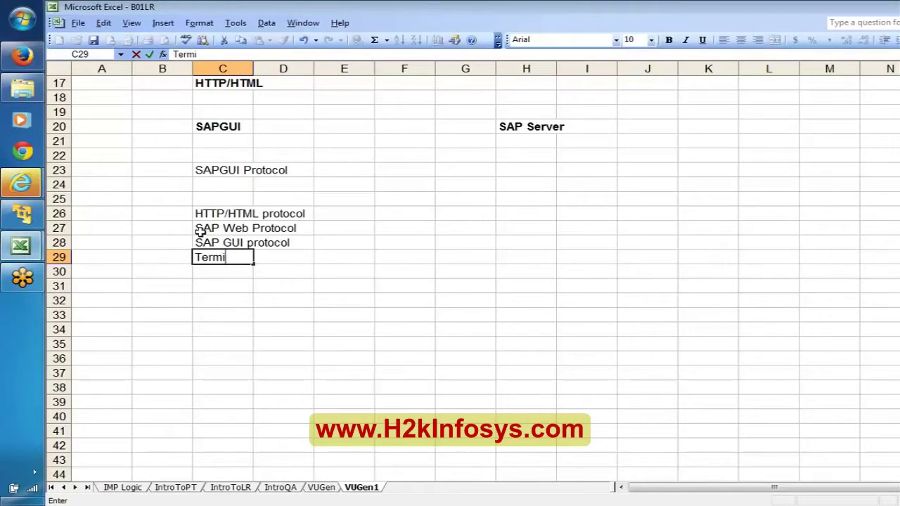
text(nal Emul)
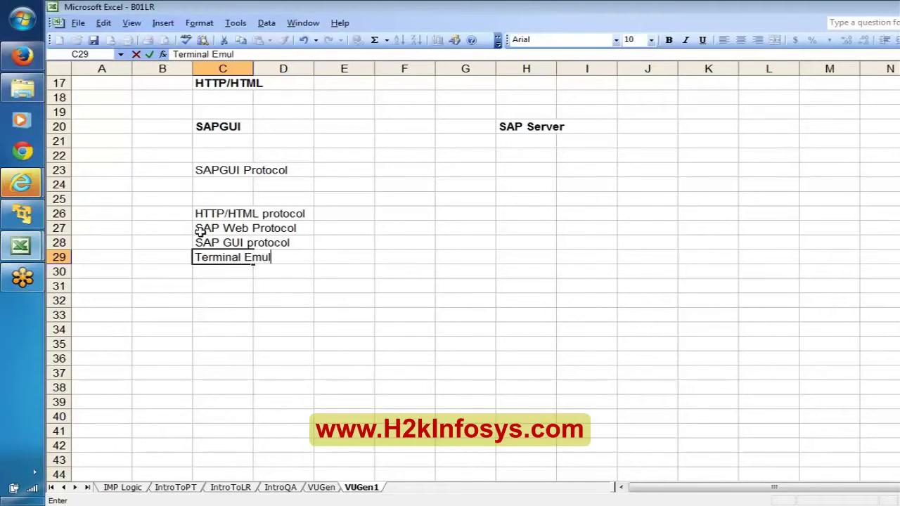
text(ator P)
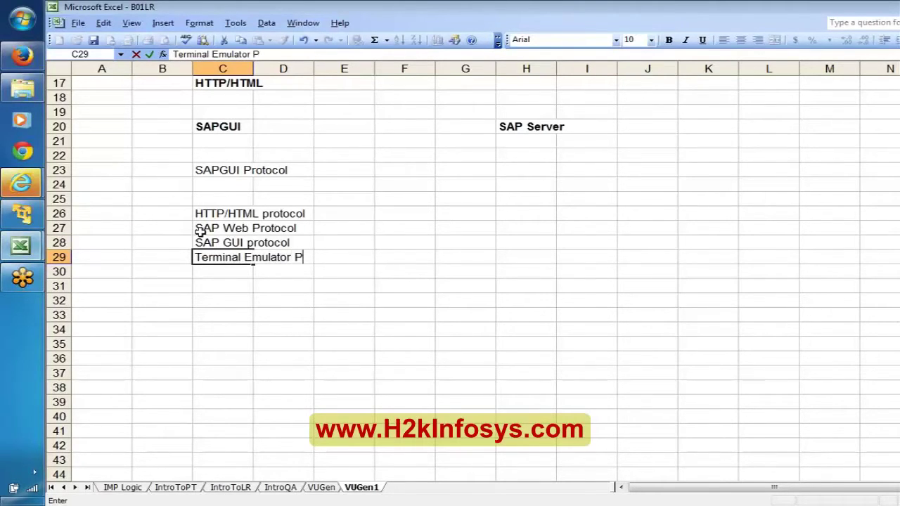
text(rotocol)
key(Return)
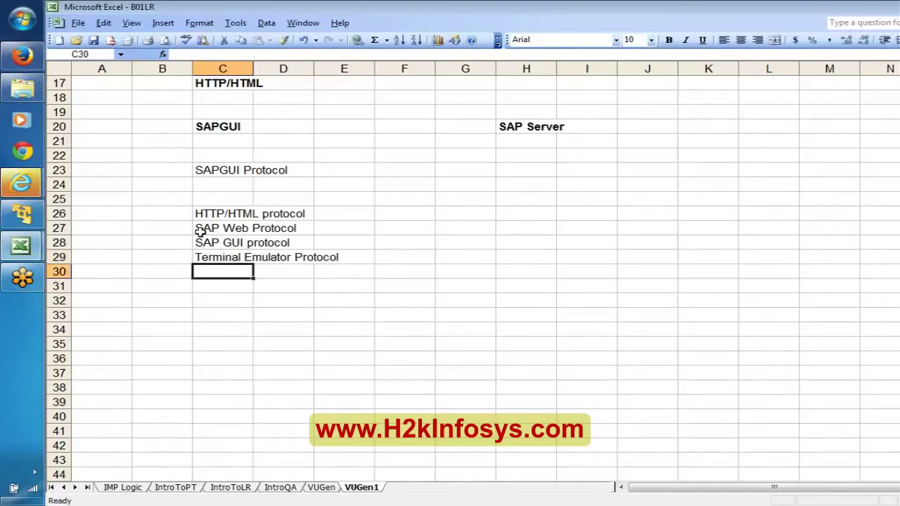
key(Up)
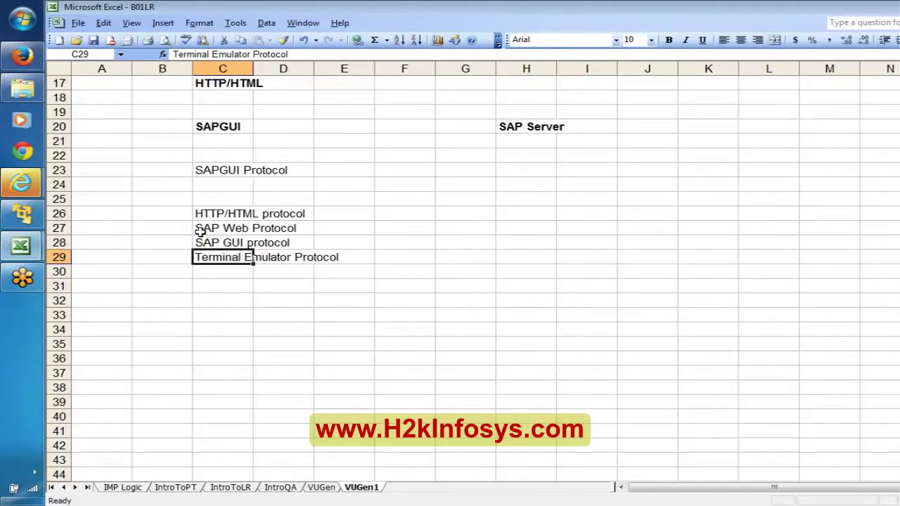
key(Down)
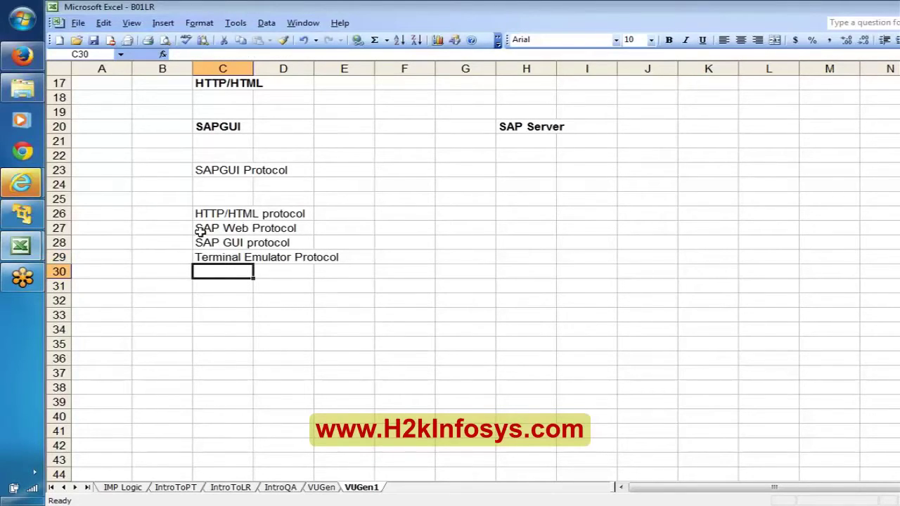
Add "Sibel" in cell C30 and "Oracle 2 tier" in cell C31 of the protocol list
text(Sibel)
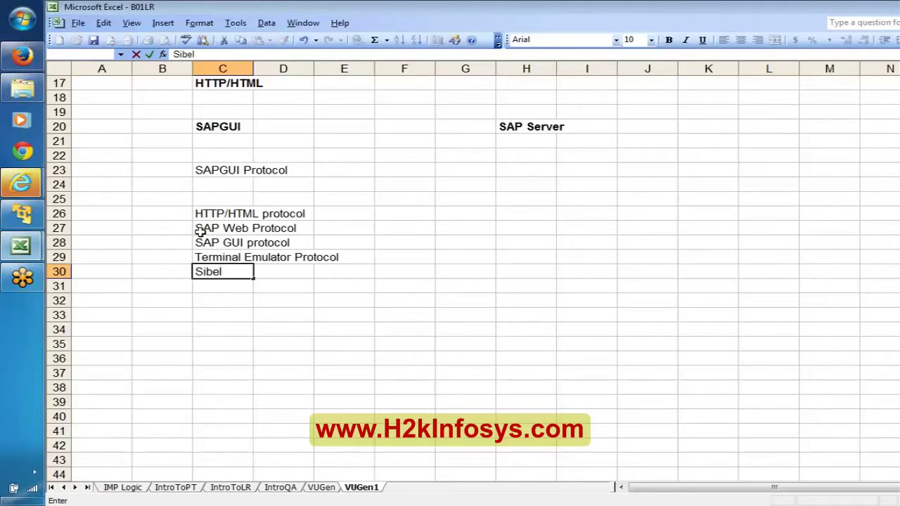
key(Return)
text(O)
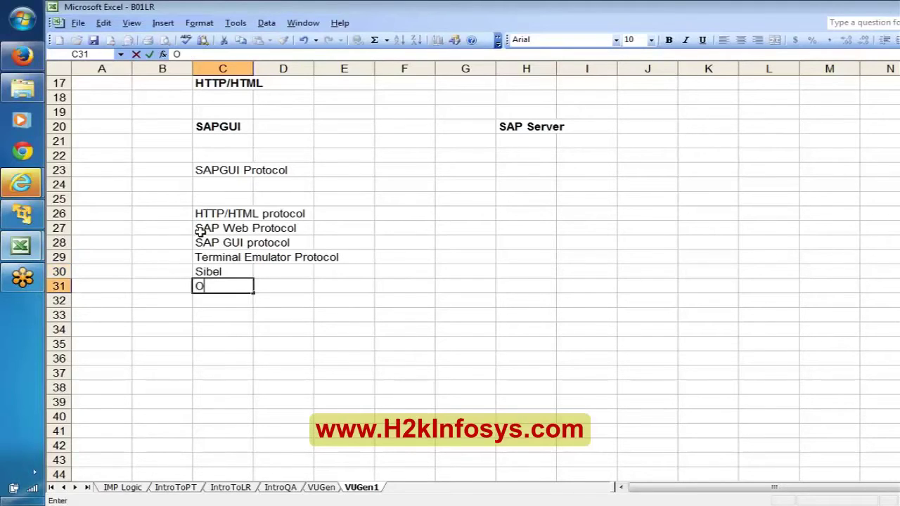
text(racle)
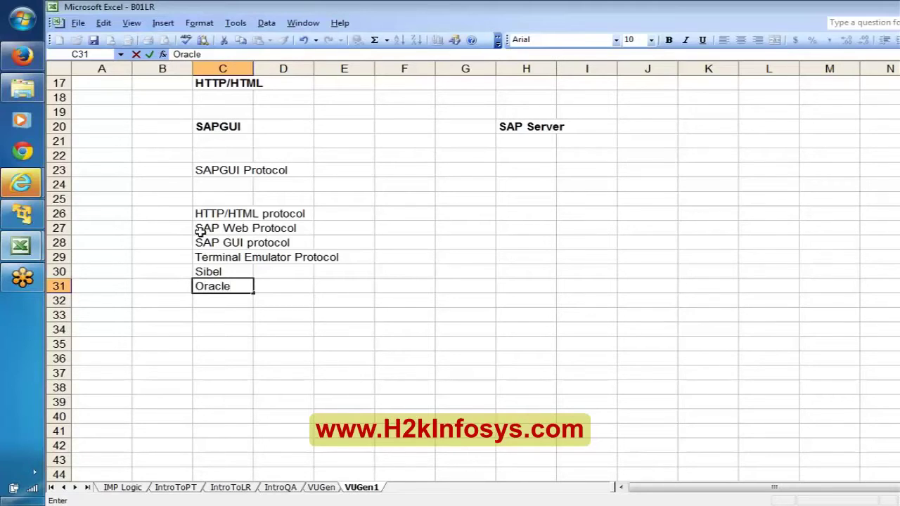
text( 2 ti)
text(er)
key(Return)
Add "Oracle NCA" to the protocol list in cell C32 and select the list in C26:C32
text(ORa)
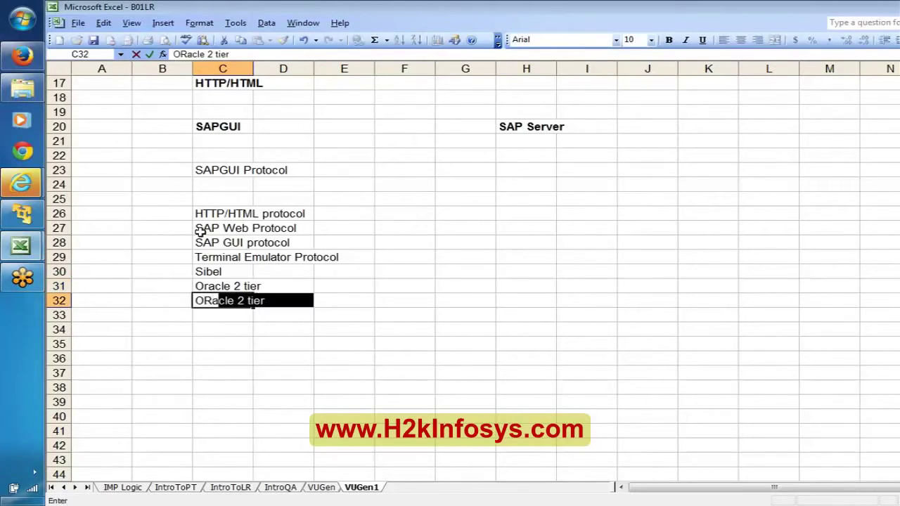
text(cle N)
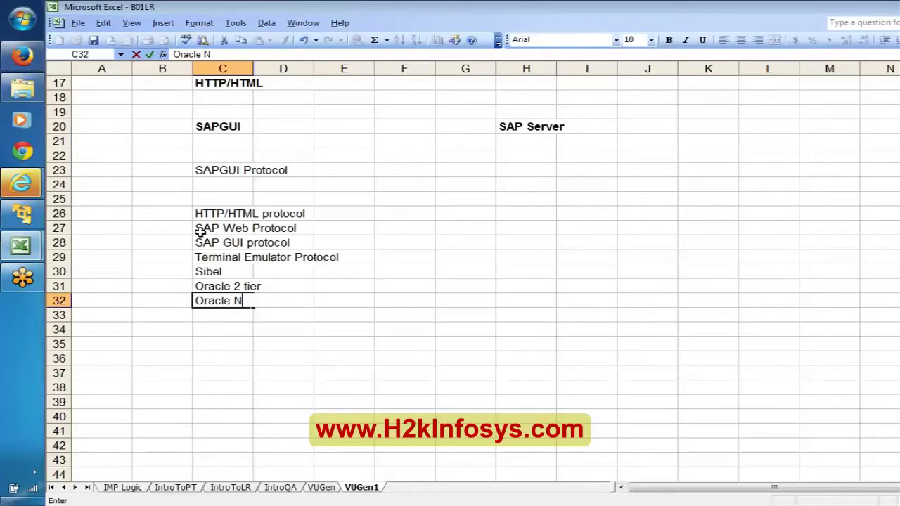
text(CA)
key(Return)
key(Up)
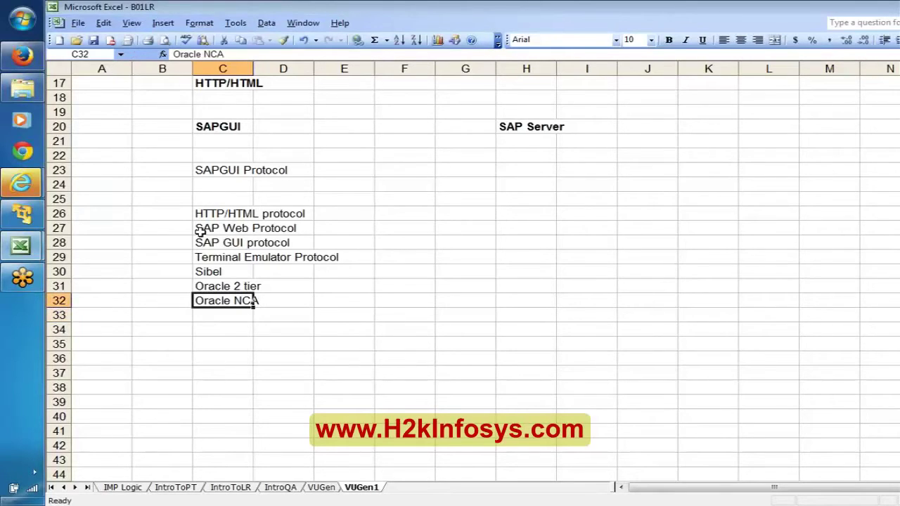
shift+click(200, 214)
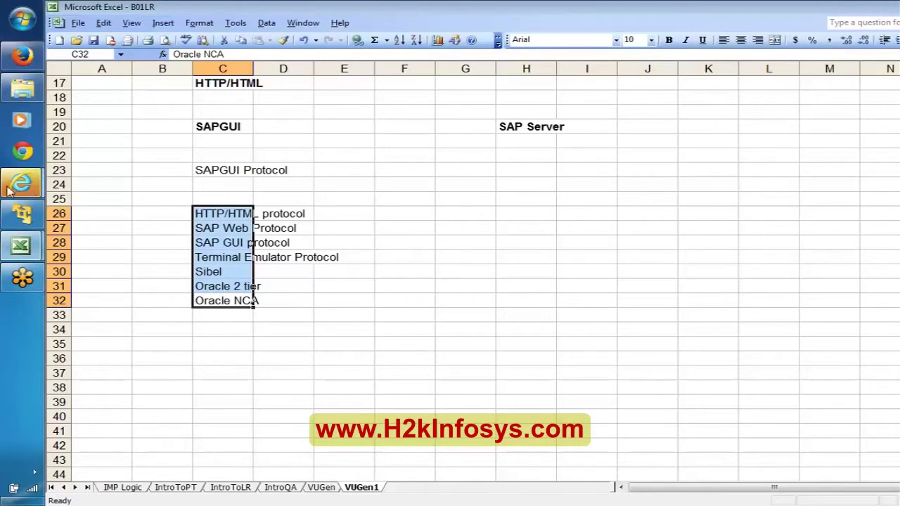
Switch to the Windows 7 virtual machine and launch Virtual User Generator as administrator, allowing it to make changes
click(21, 218)
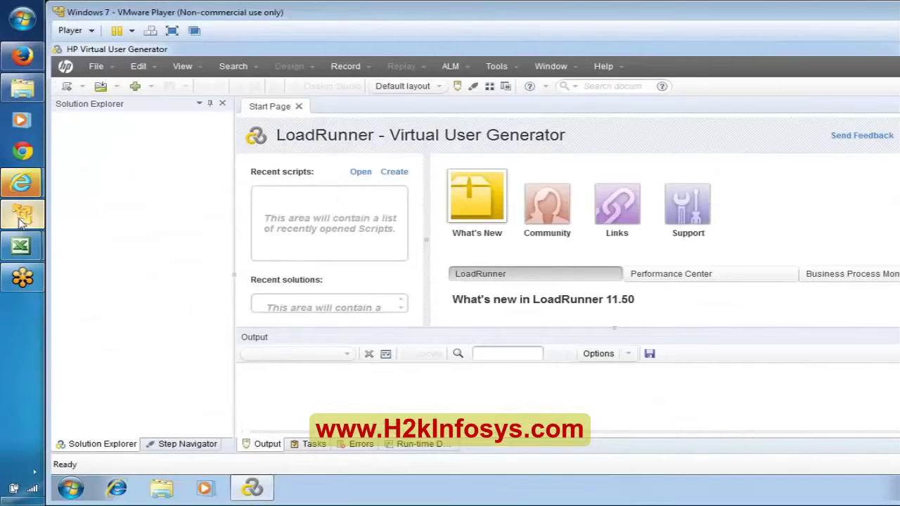
click(148, 257)
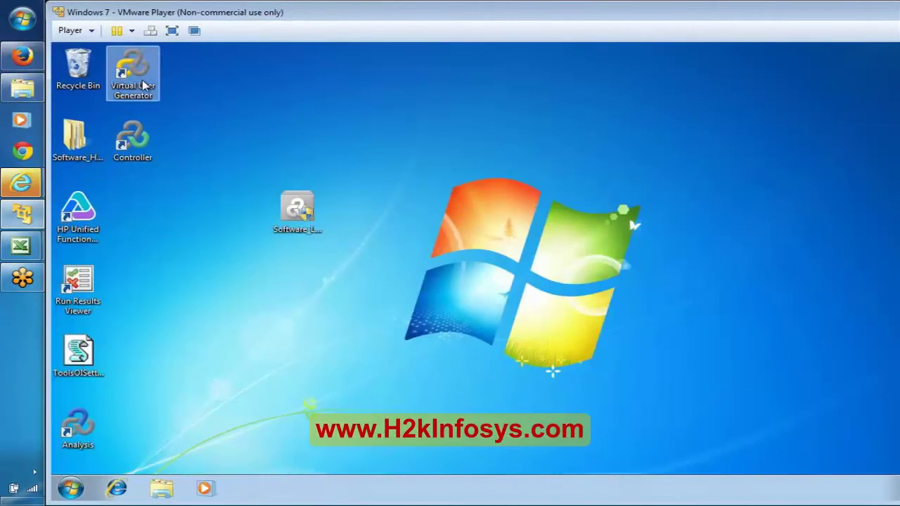
right_click(142, 80)
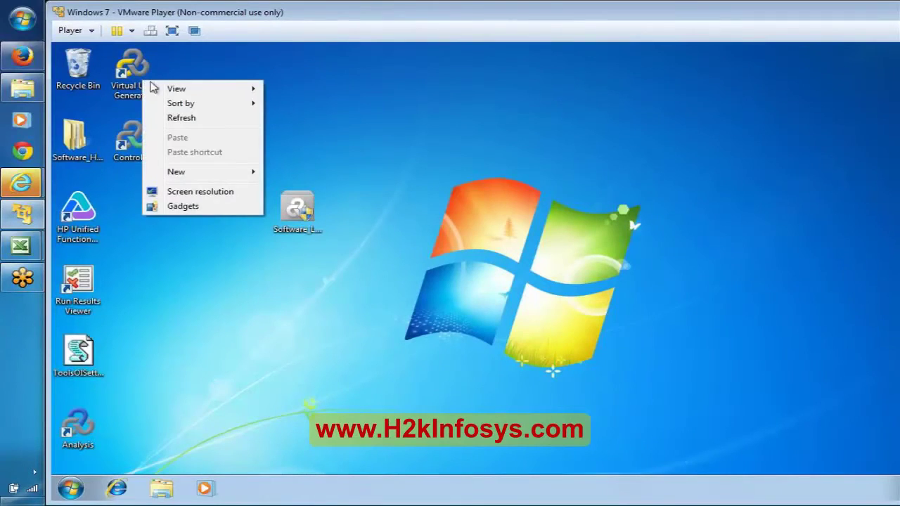
click(358, 70)
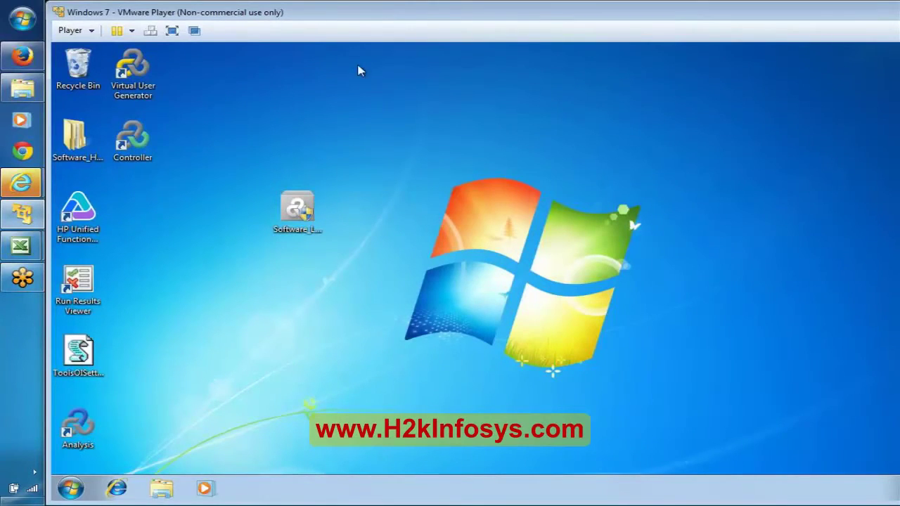
right_click(125, 68)
click(214, 117)
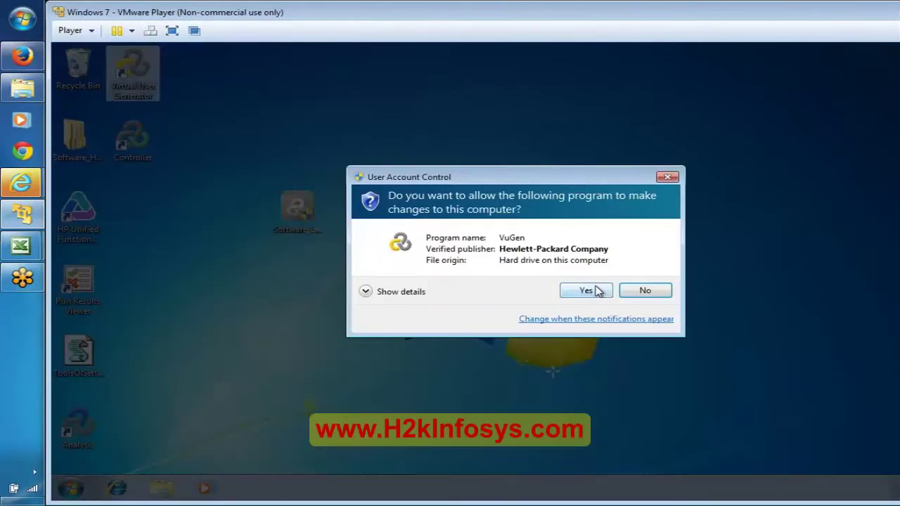
click(596, 290)
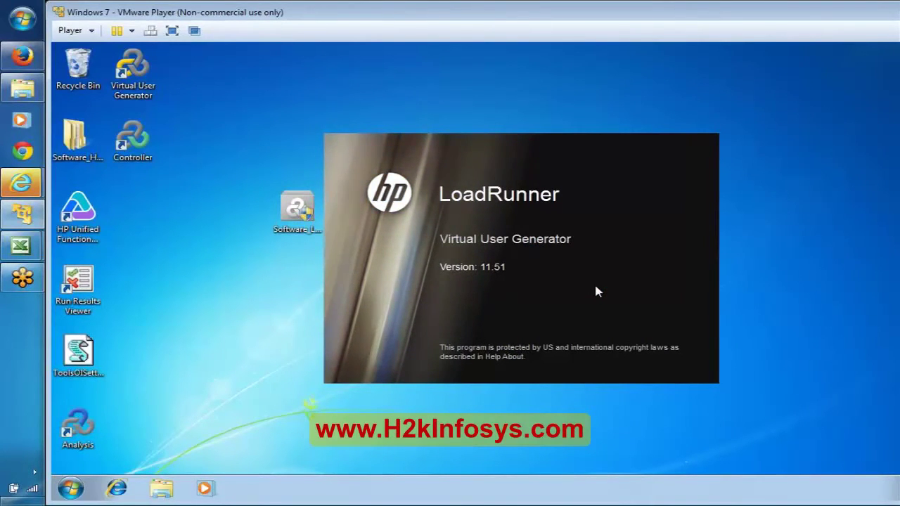
Switch to the LRSyllabus workbook and review the protocol topics in cells B3 to B5
mouse_move(43, 249)
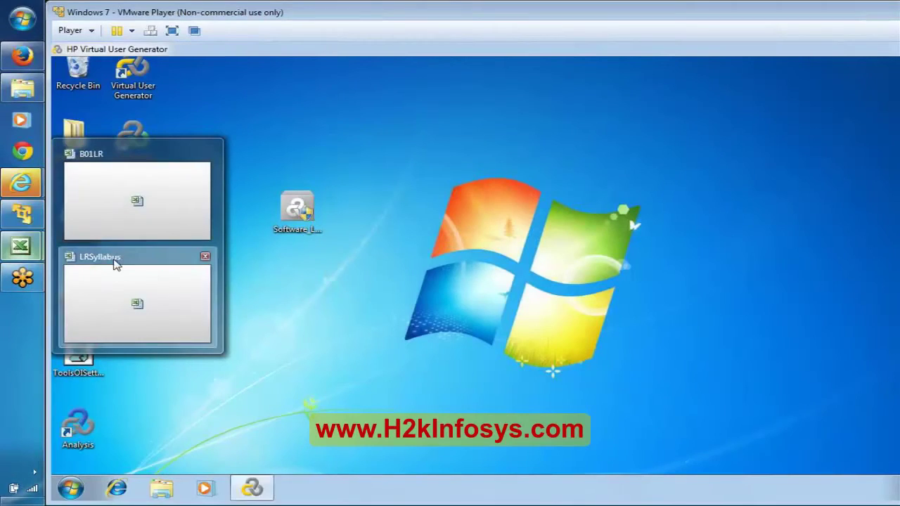
click(116, 262)
click(264, 105)
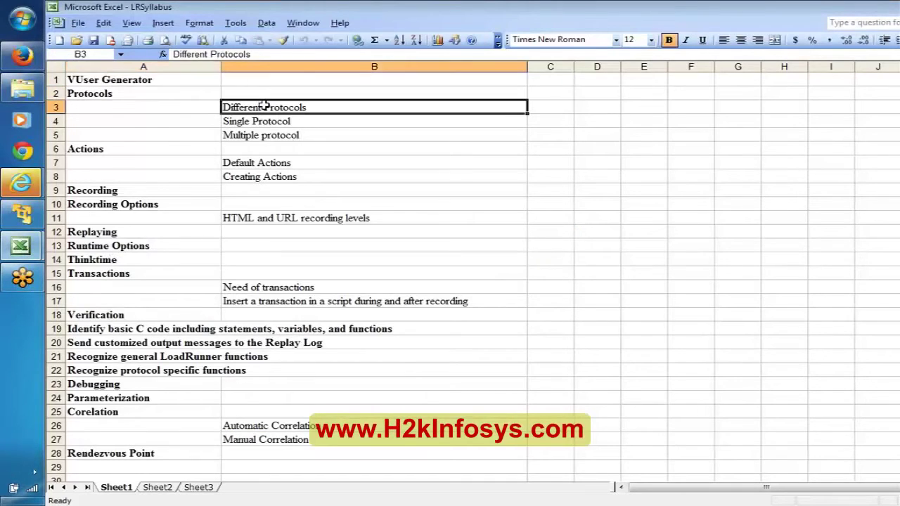
key(Down)
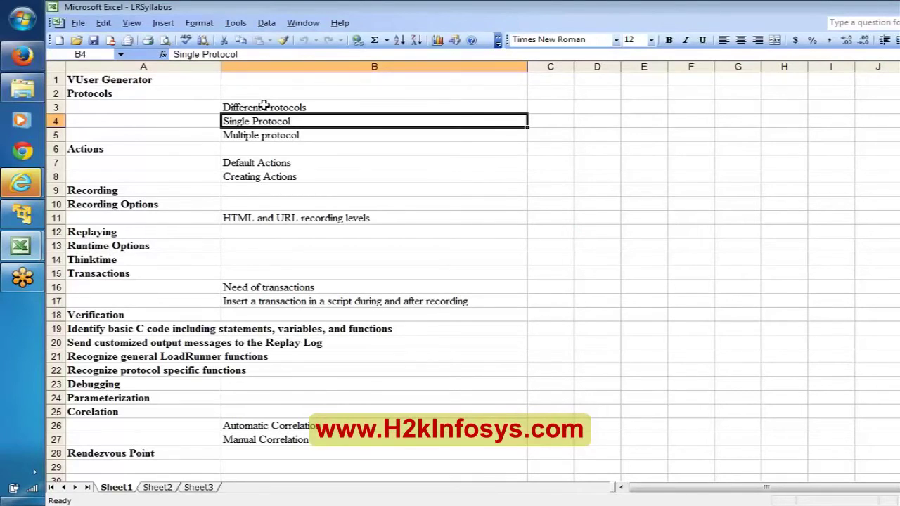
key(Down)
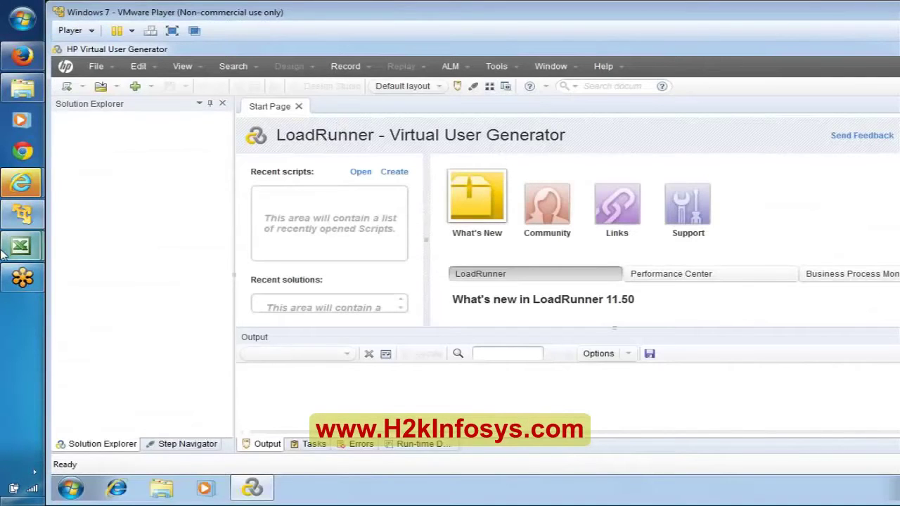
Return to the B01LR workbook and enter "Single Protocol" in cell B34 as a bold heading
mouse_move(21, 245)
click(112, 174)
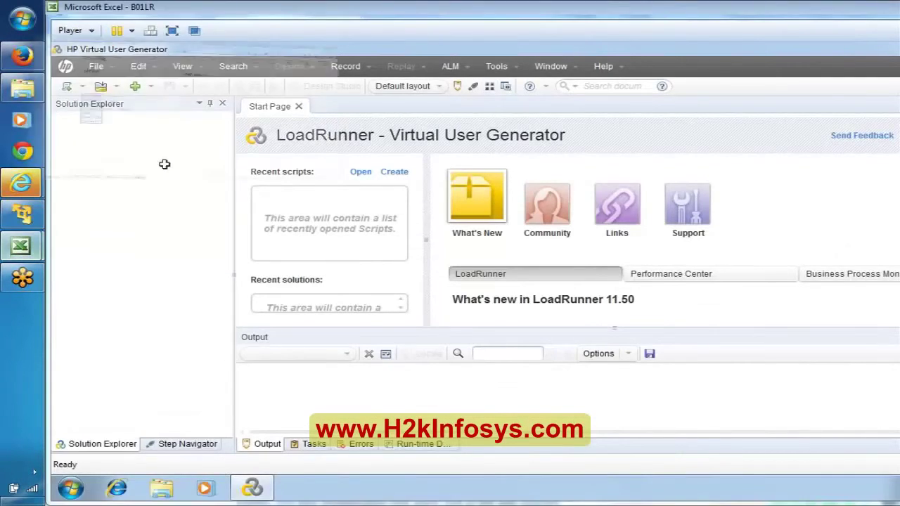
click(183, 328)
text(Single )
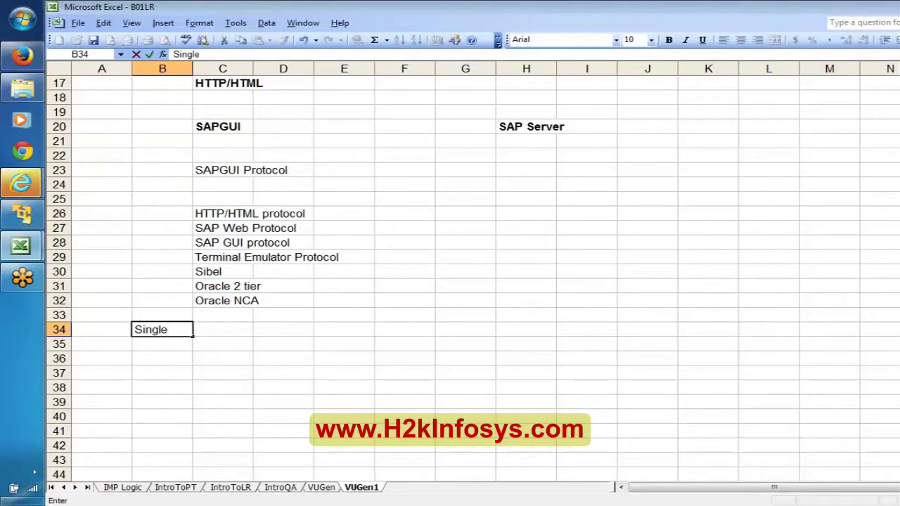
text(Protocol)
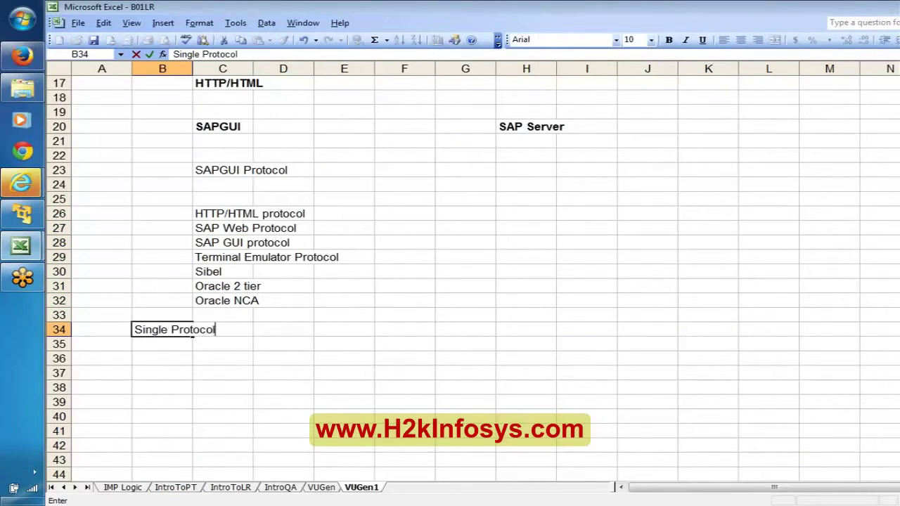
click(185, 328)
key(ctrl+b)
key(Down)
key(Down)
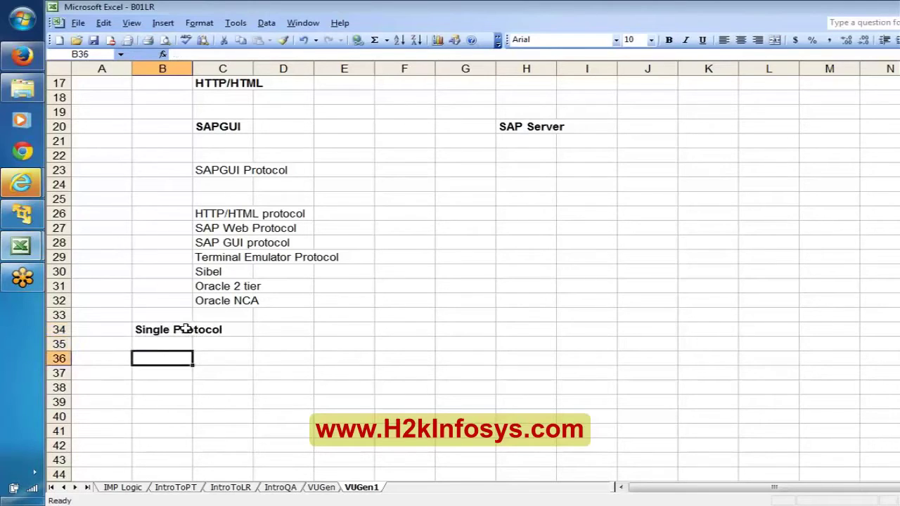
Enter "While Creating the Script, VUGen shows options like" in cell B33, above the Single Protocol heading
key(Down)
key(Down)
key(Down)
key(Down)
key(Down)
key(Down)
key(Down)
key(Down)
key(Down)
key(Down)
key(Down)
key(Down)
key(Down)
key(Down)
key(Down)
key(Down)
key(Down)
key(Down)
key(Down)
key(Down)
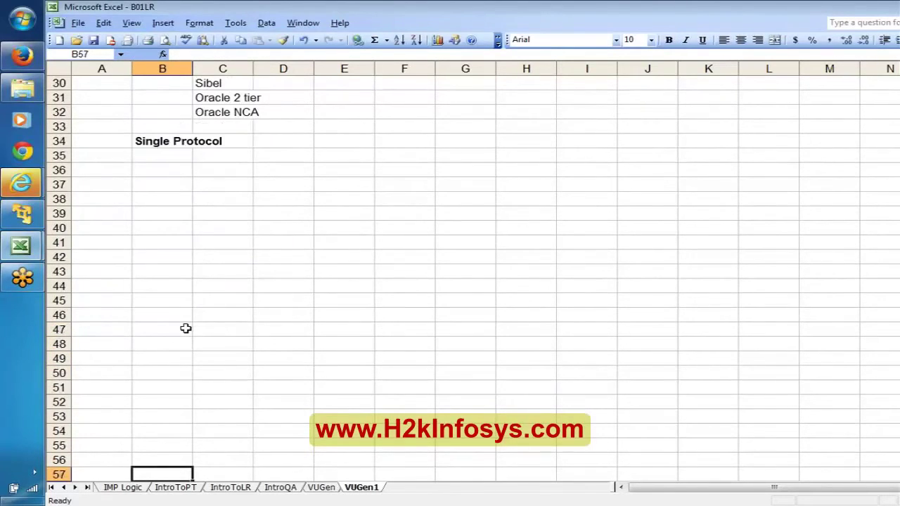
key(Down)
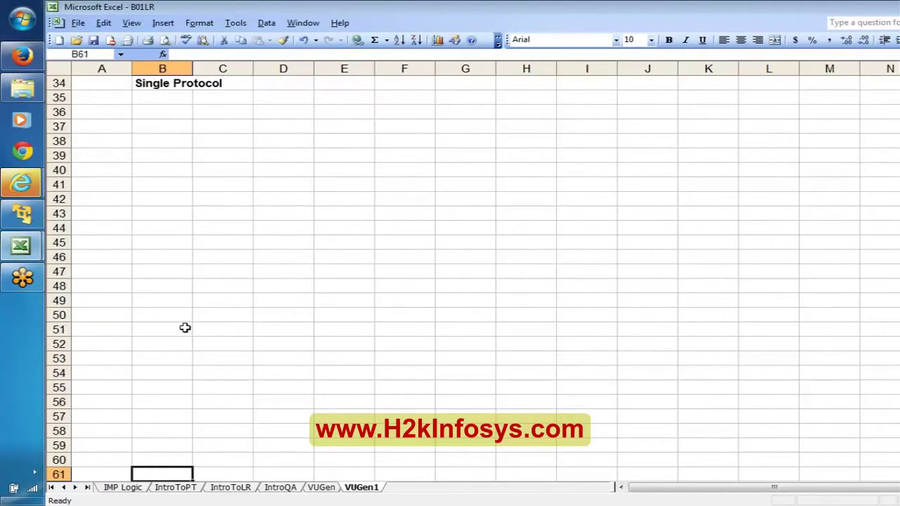
click(171, 117)
key(Up)
key(Up)
key(Up)
text(W)
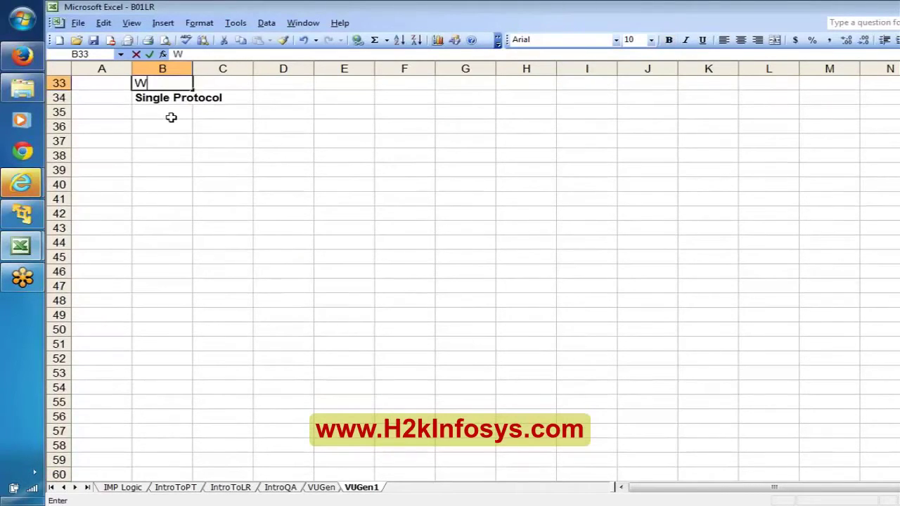
text(hile Creating the Script, VUGe)
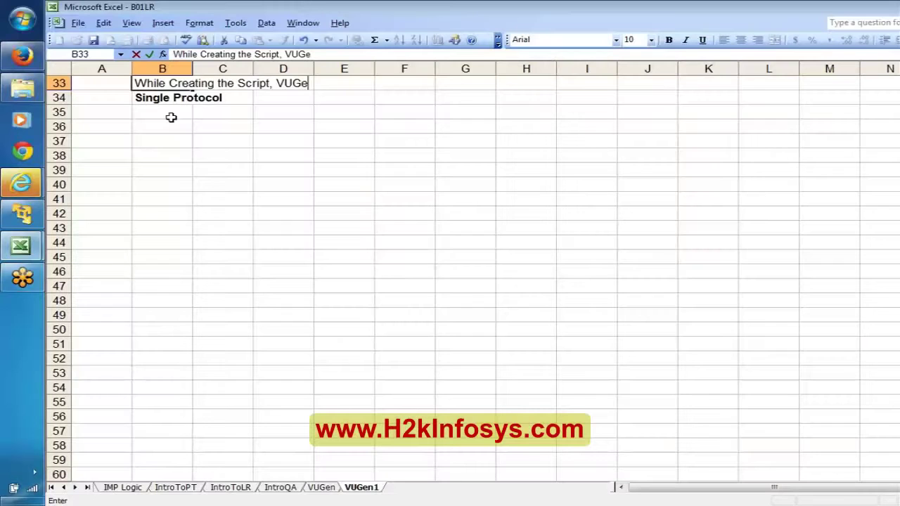
text(n show)
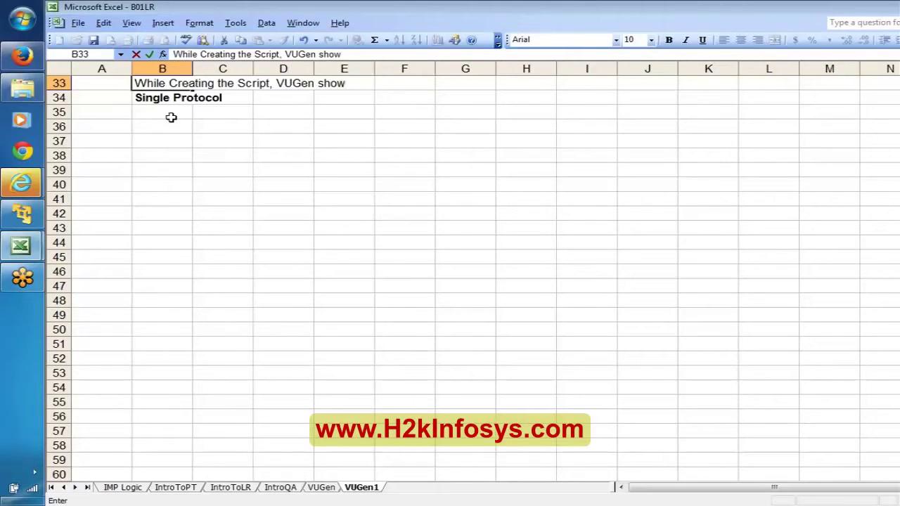
text(s options like)
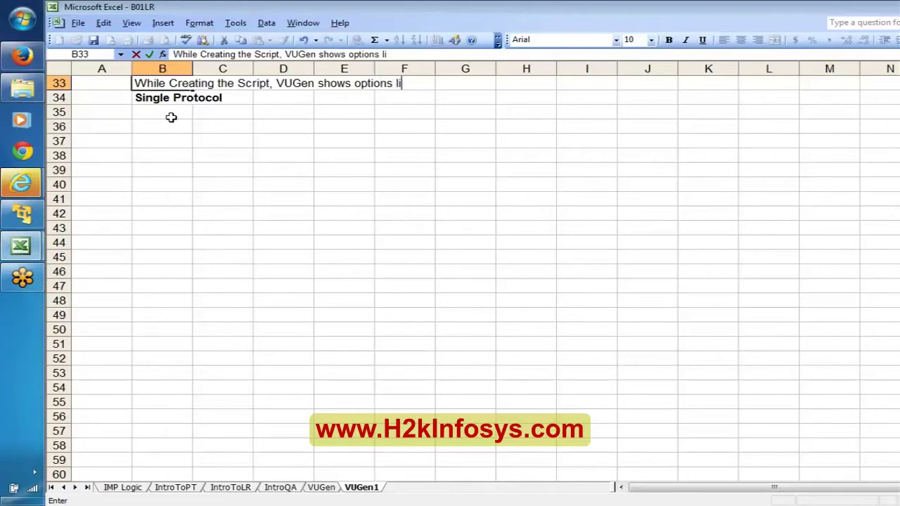
key(Return)
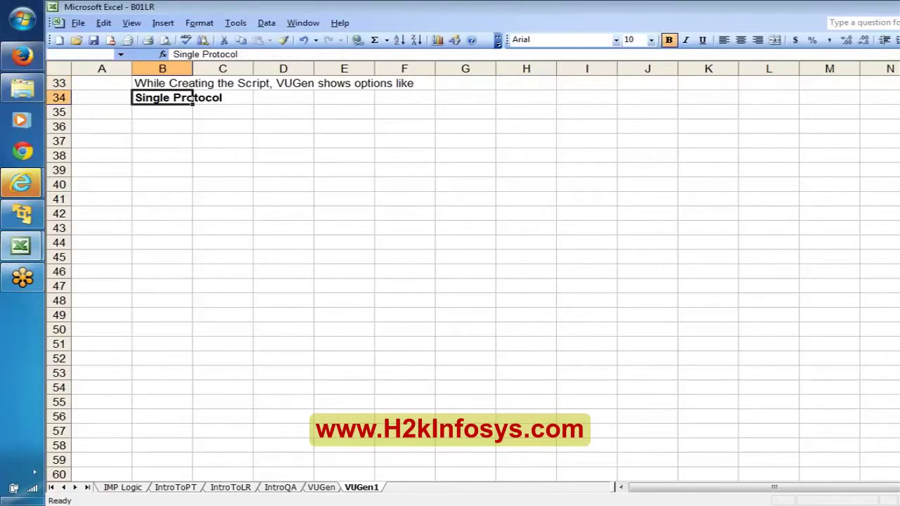
Insert a blank row above the script options sentence and add "VU" before "Script" in that sentence
right_click(60, 86)
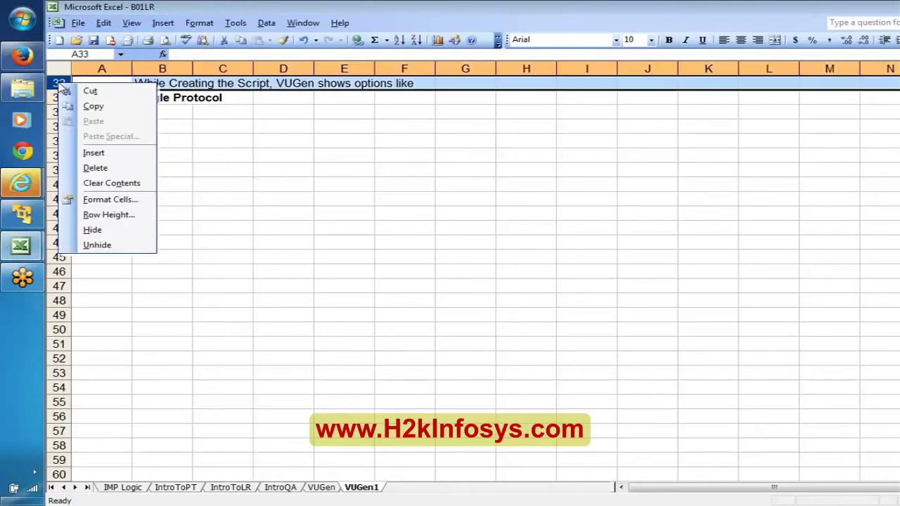
click(122, 155)
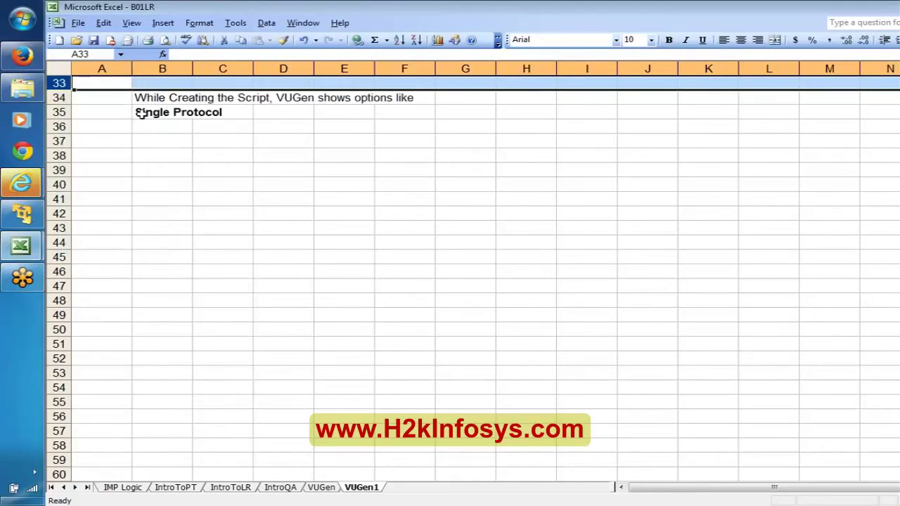
click(156, 95)
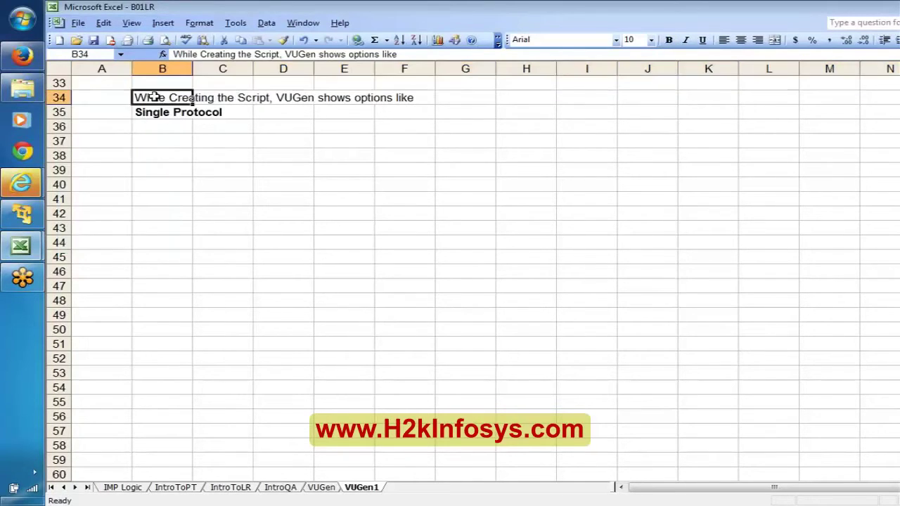
double_click(191, 99)
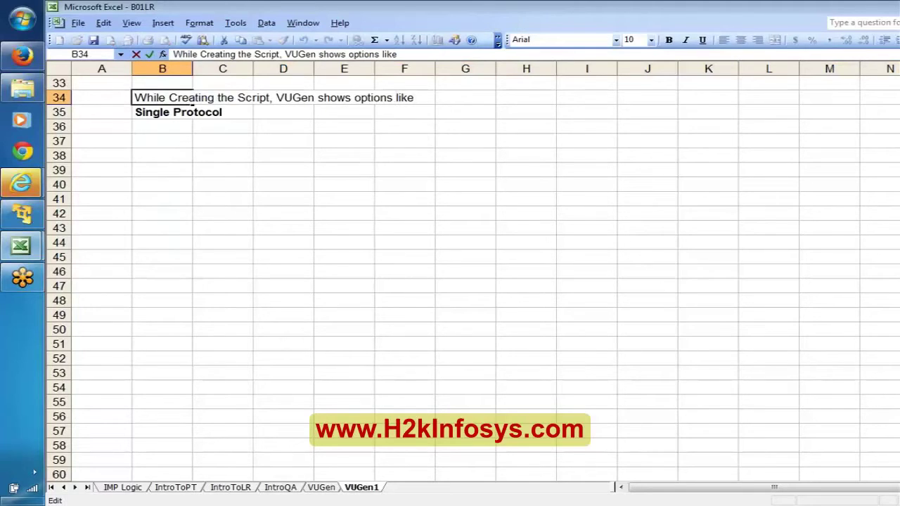
click(237, 98)
text(VU)
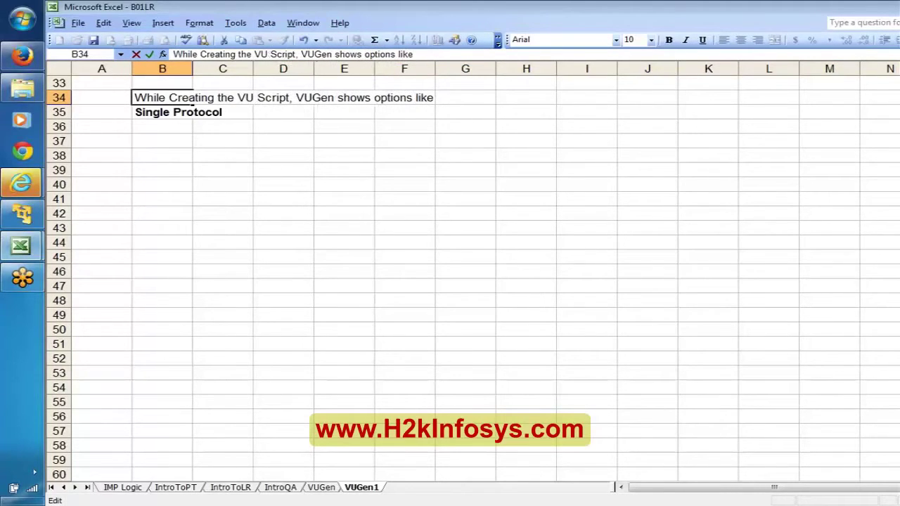
key(Return)
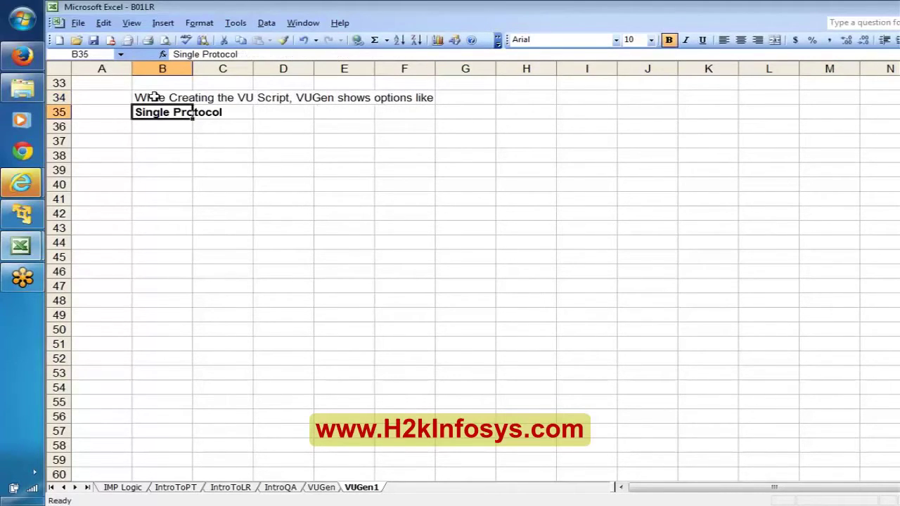
key(Down)
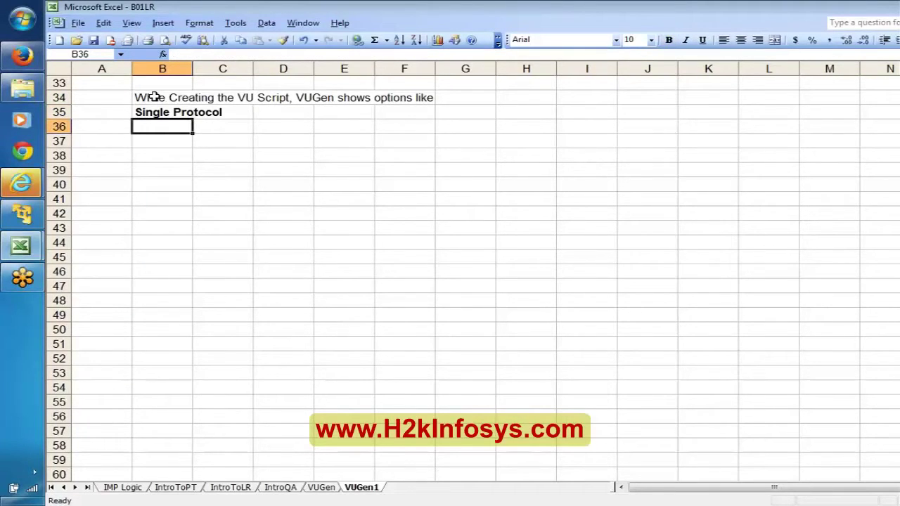
Enter "multi Protocol" in cell B38, below the Single Protocol heading
key(Right)
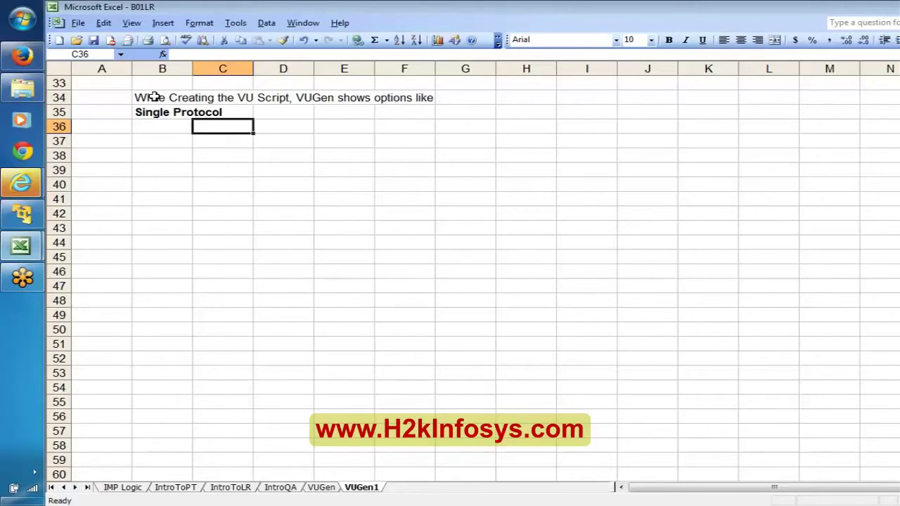
key(Down)
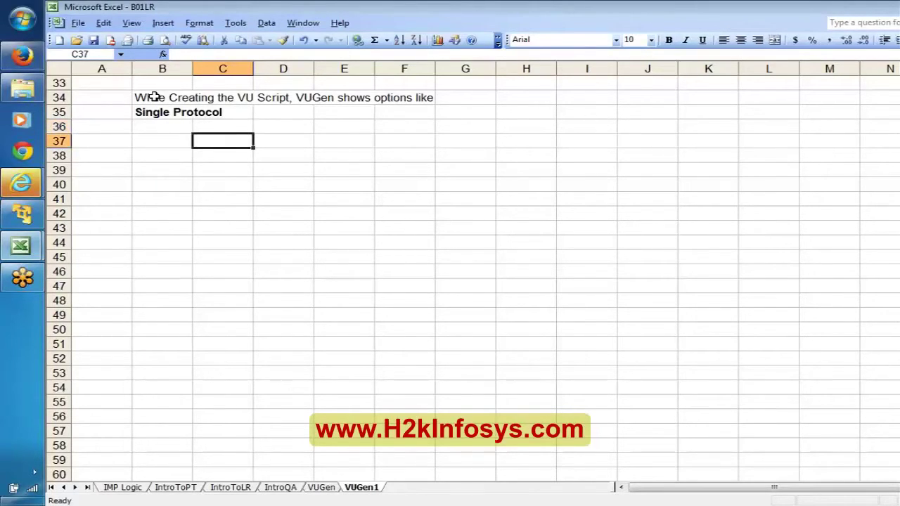
key(Left)
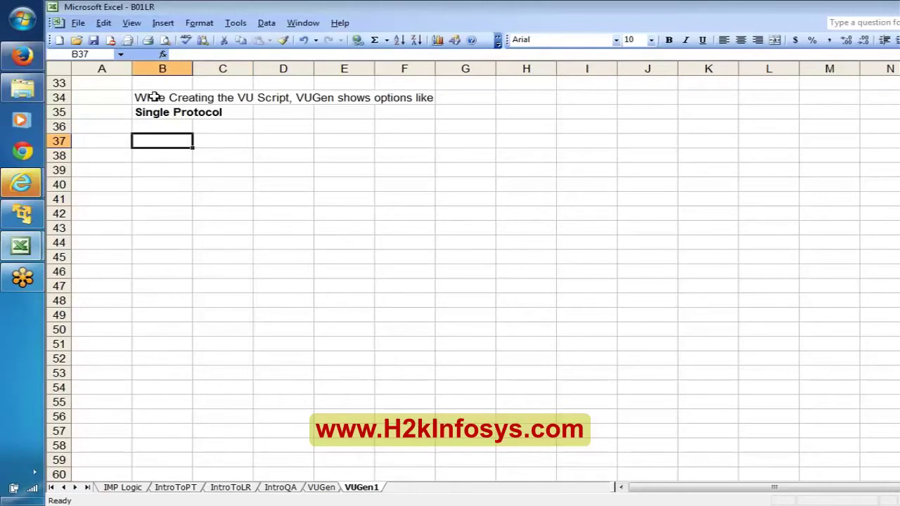
key(Down)
text(multi Pro)
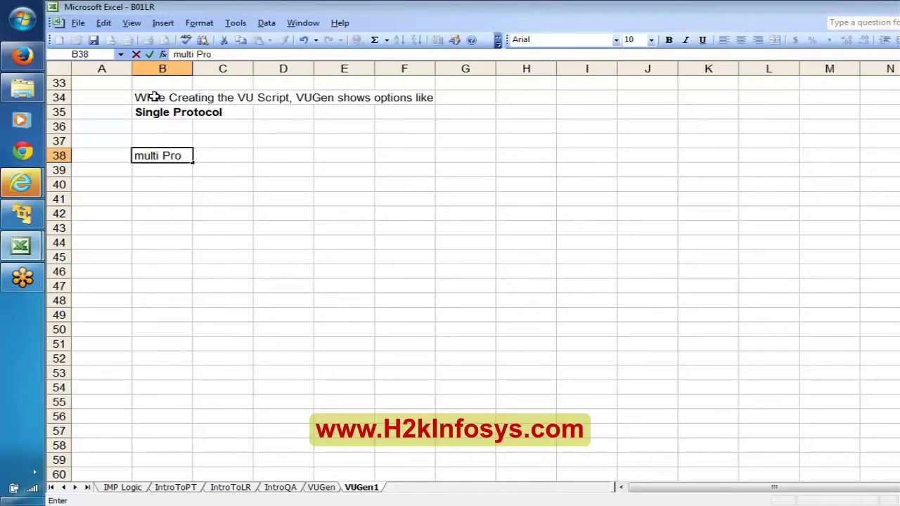
text(tocol)
key(Return)
Capitalize the first letter of the entry in cell B38 to read "Multi Protocol" and make it bold
key(Up)
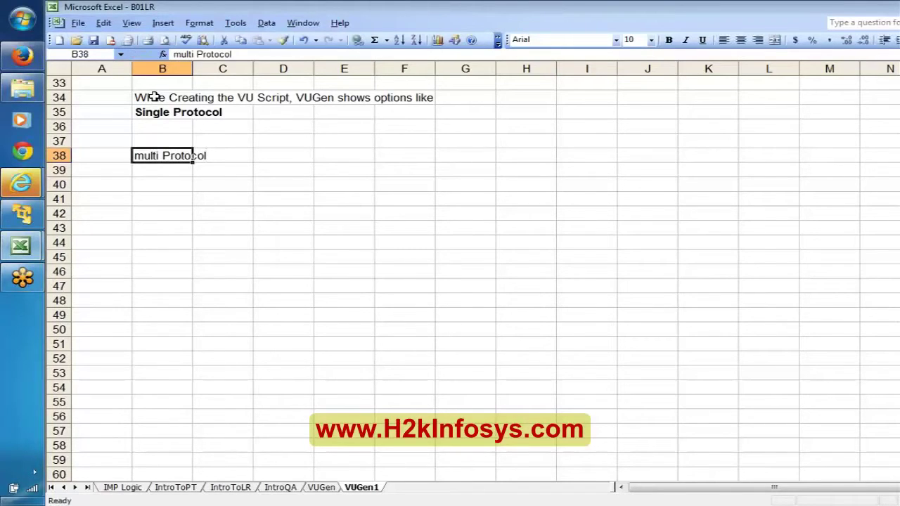
key(F2)
key(Home)
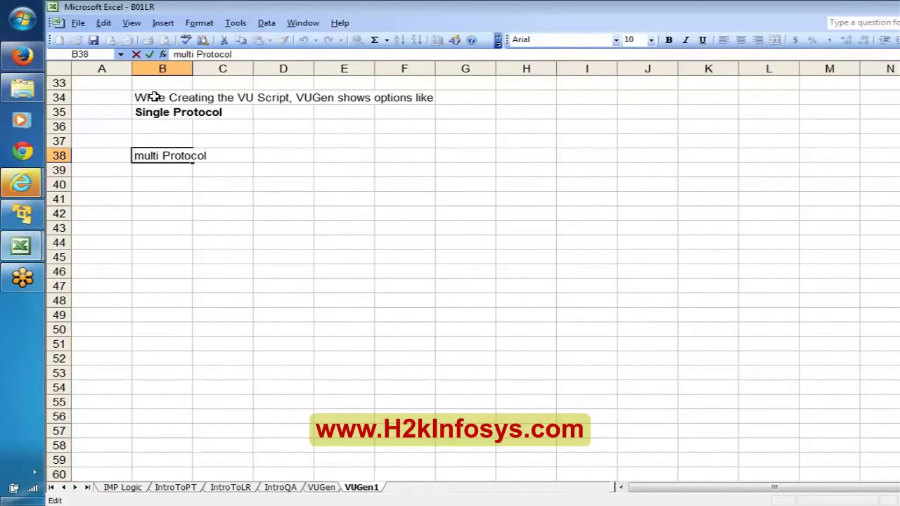
key(Delete)
text(M)
key(Return)
key(Up)
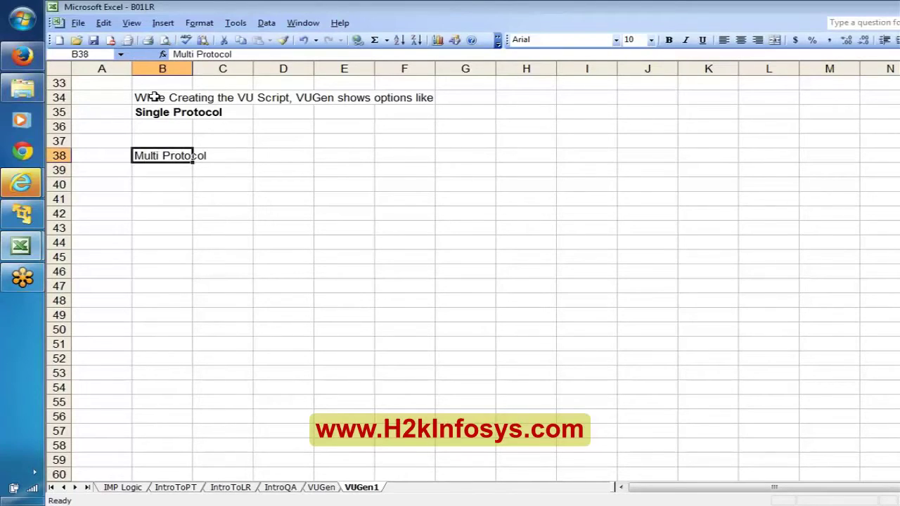
key(ctrl+b)
key(Down)
key(Right)
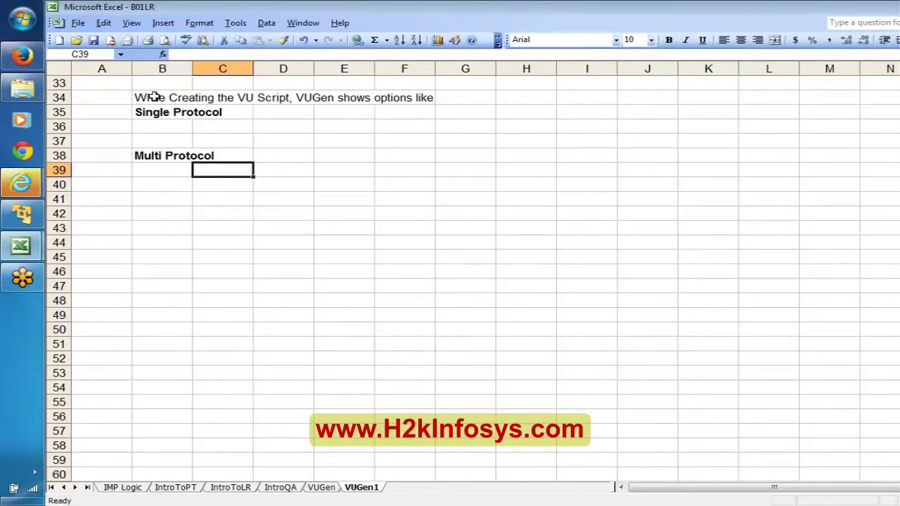
key(Up)
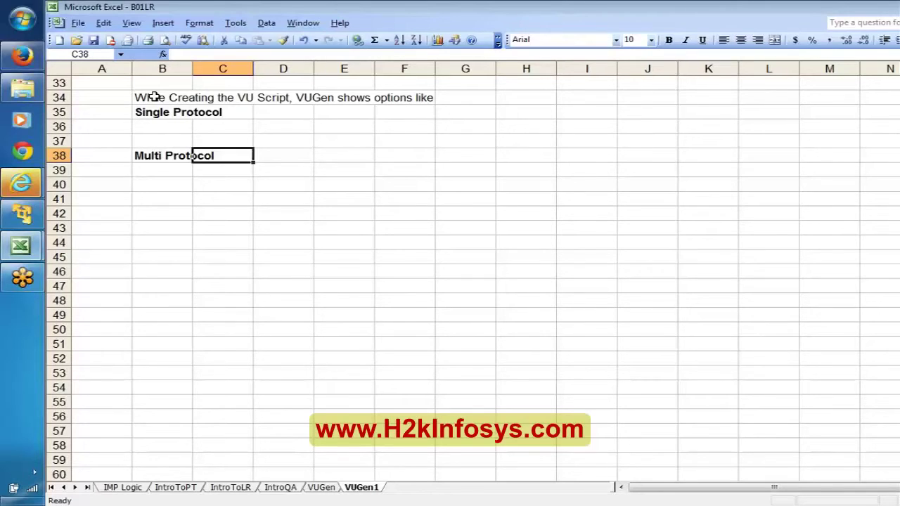
key(Left)
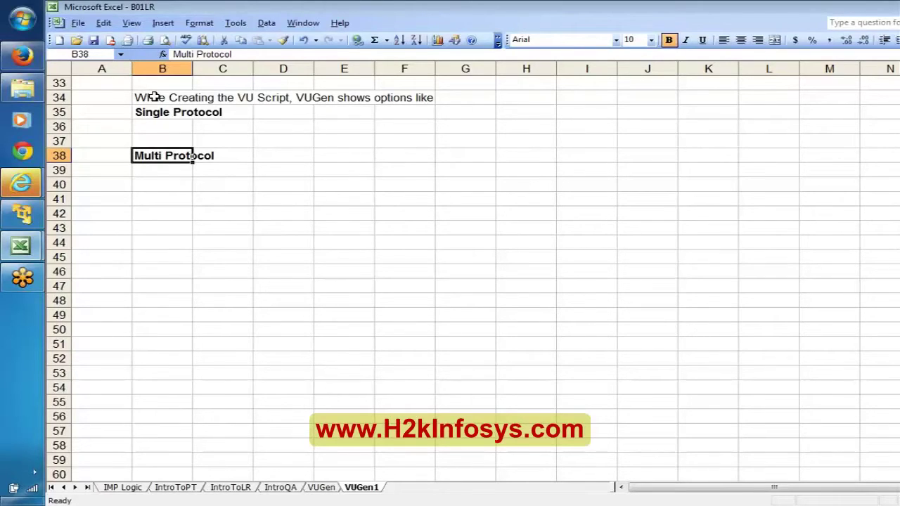
key(Down)
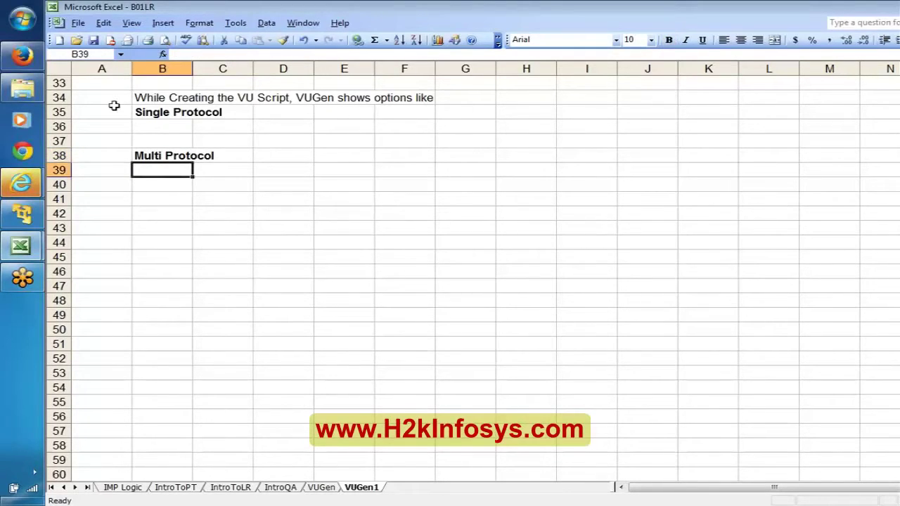
Switch to HP Virtual User Generator in the VMware virtual machine and start creating a new script and solution
click(21, 214)
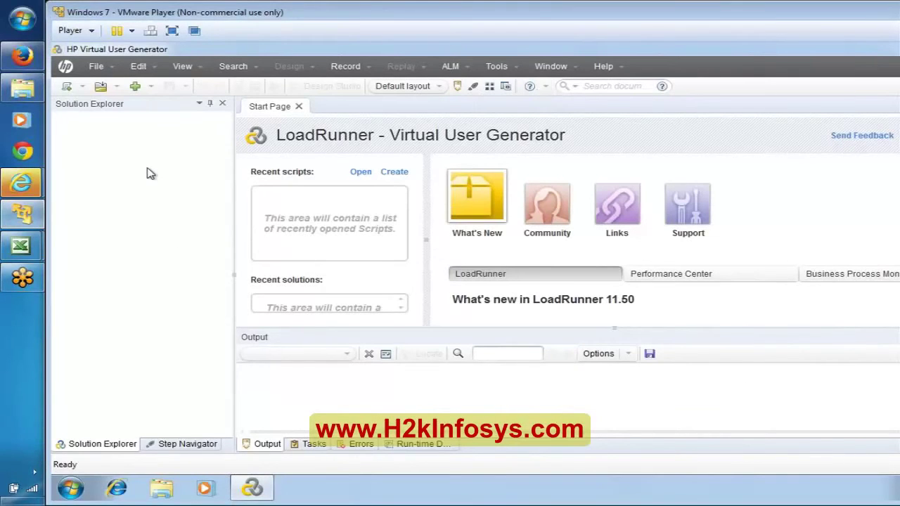
click(97, 68)
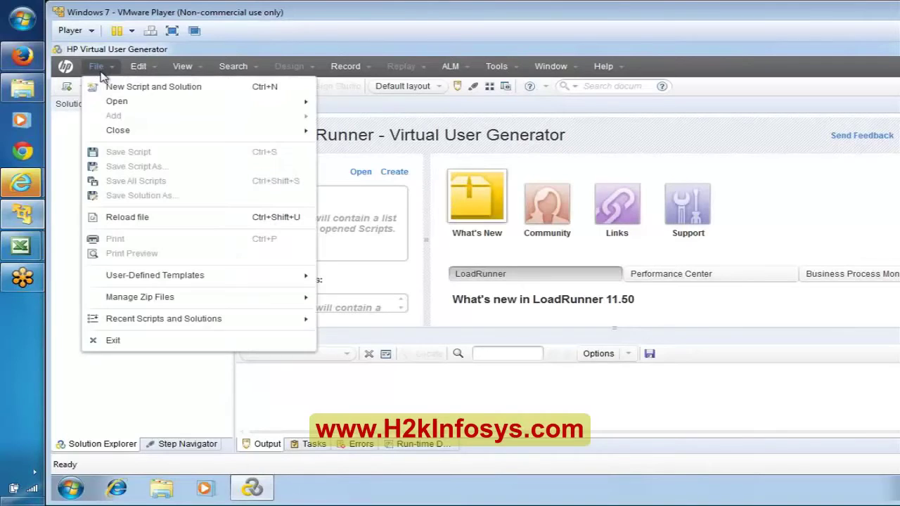
click(157, 95)
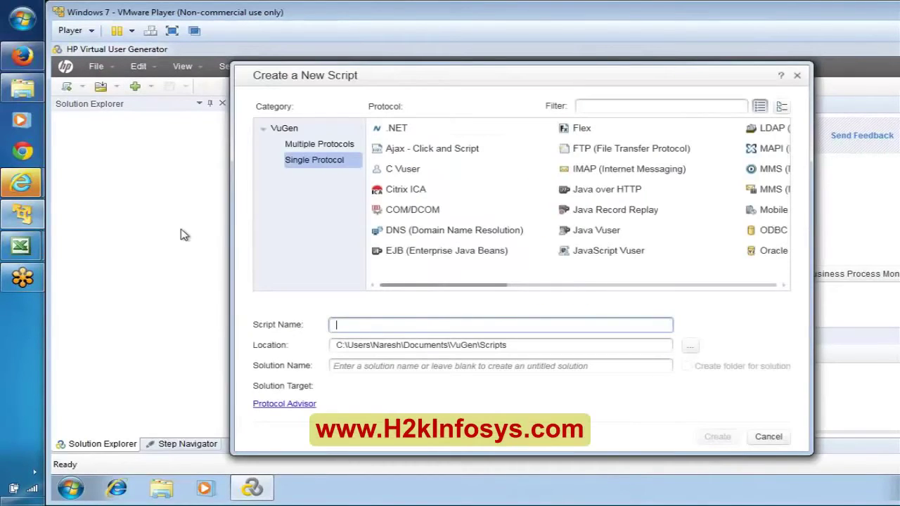
Compare the protocols offered under Single Protocol and Multiple Protocols, and dismiss the avast! antivirus pop-ups
click(311, 164)
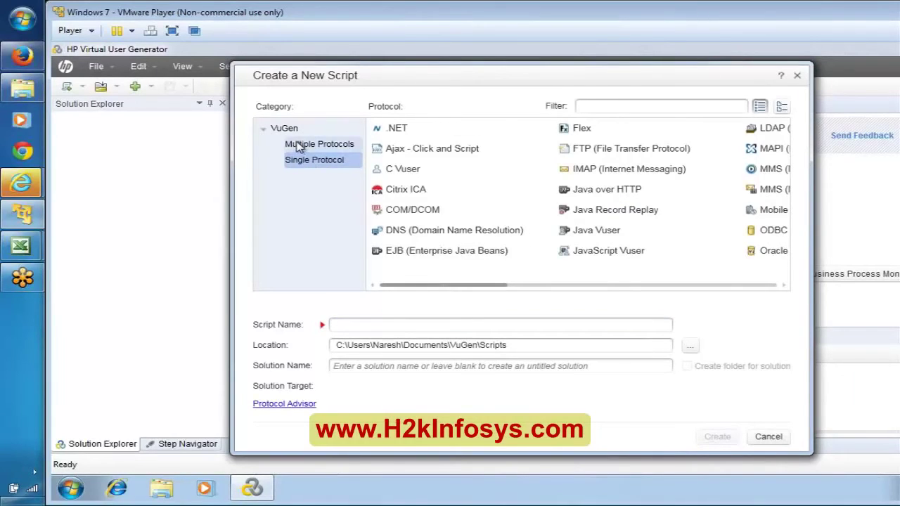
click(298, 145)
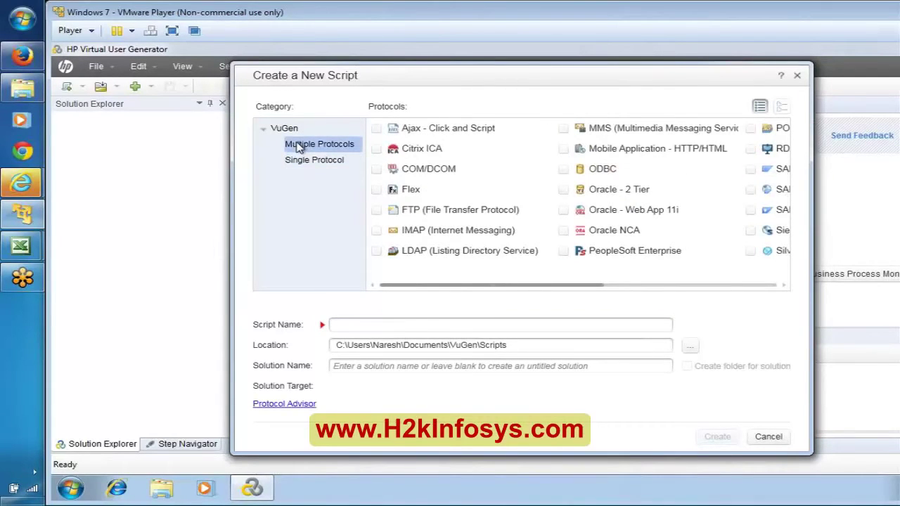
click(304, 163)
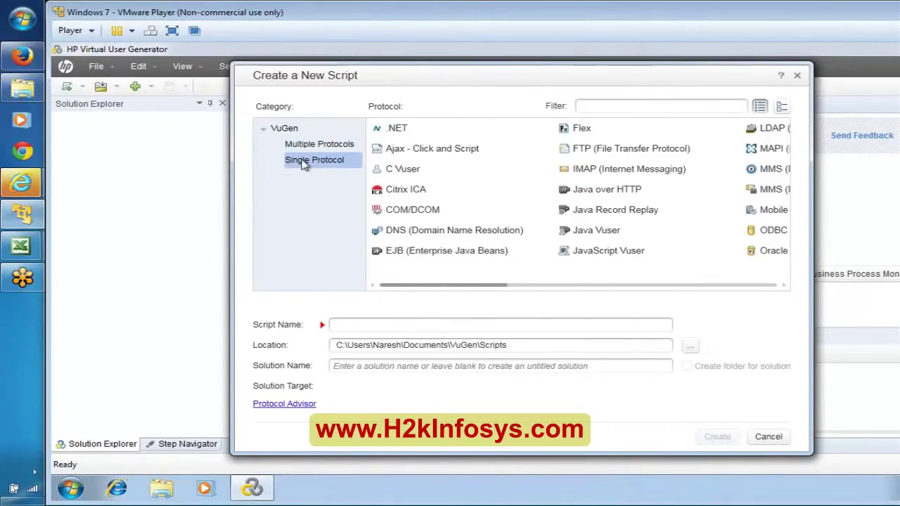
click(301, 146)
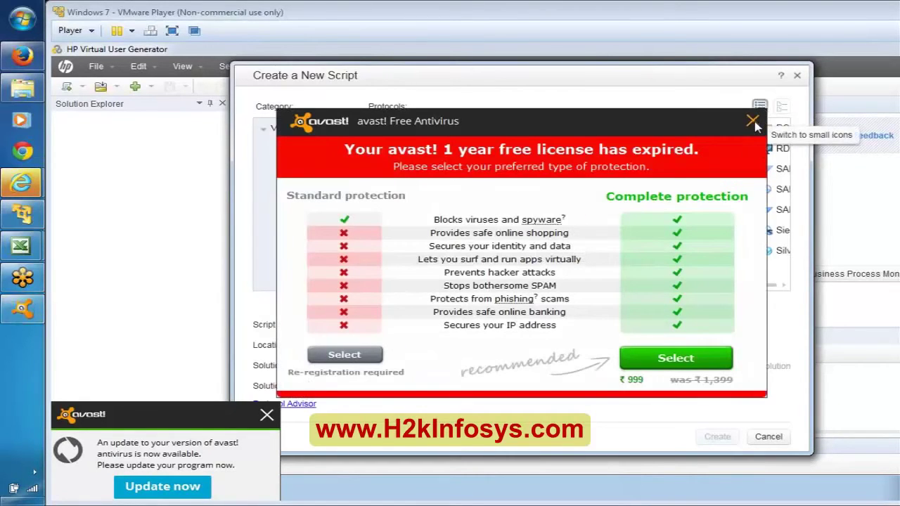
click(752, 121)
click(268, 416)
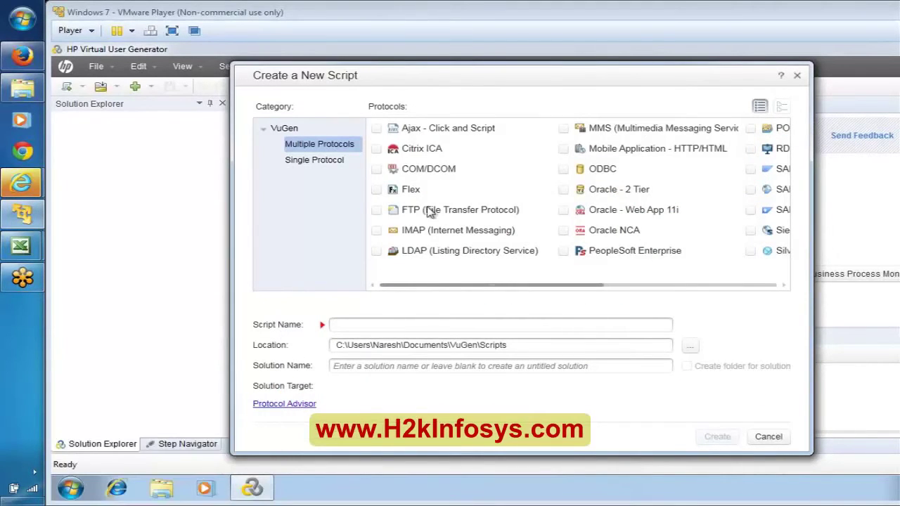
Select Web - HTTP/HTML and Oracle NCA together in the Multiple Protocols category and review which protocols can be combined
click(769, 286)
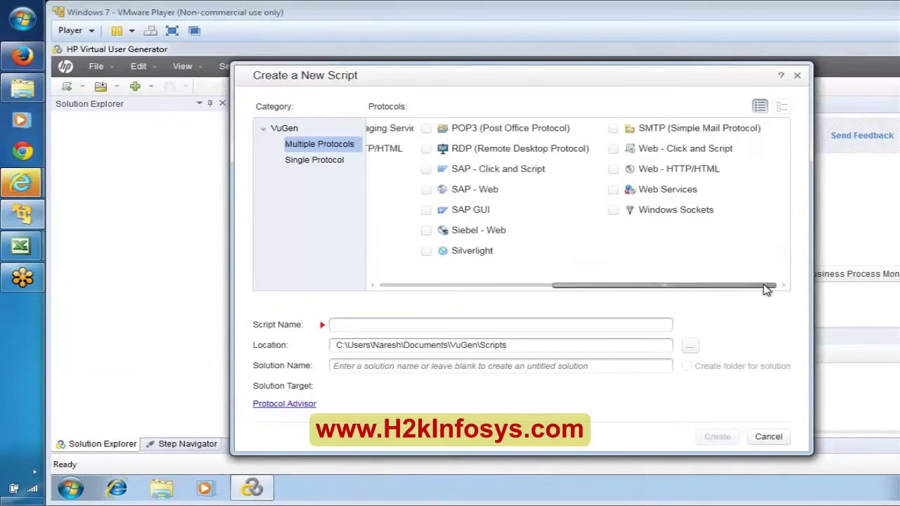
click(613, 171)
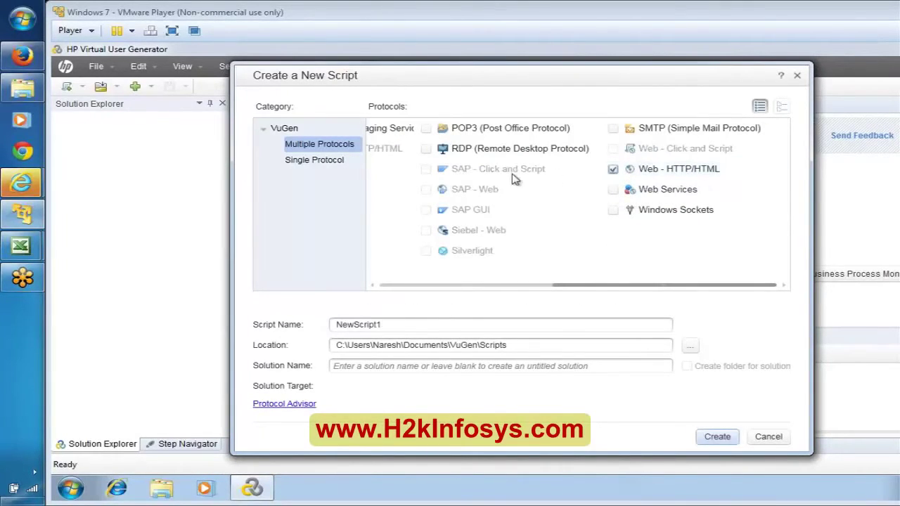
drag(374, 288, 374, 288)
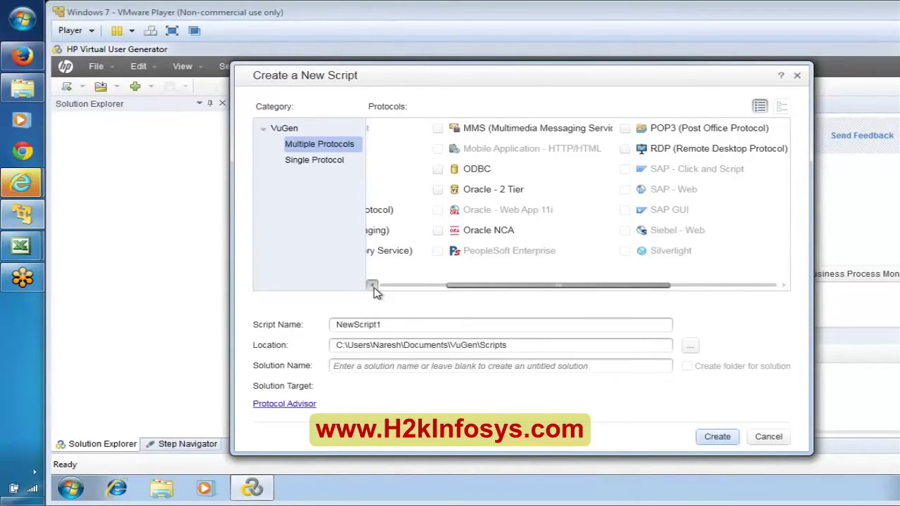
drag(372, 287, 374, 291)
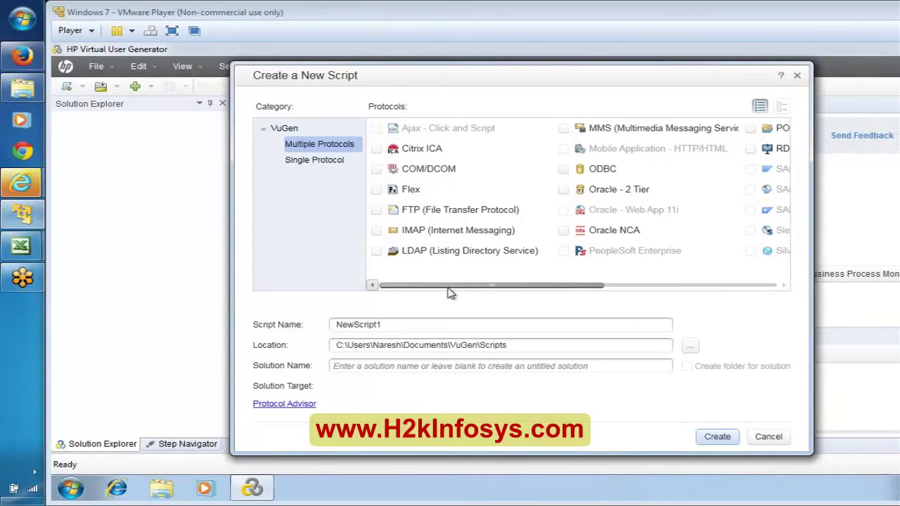
click(763, 287)
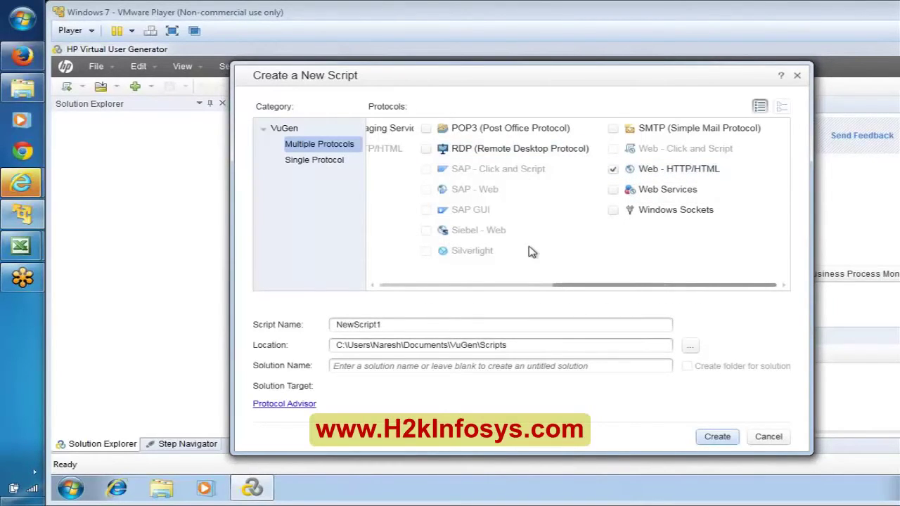
click(383, 288)
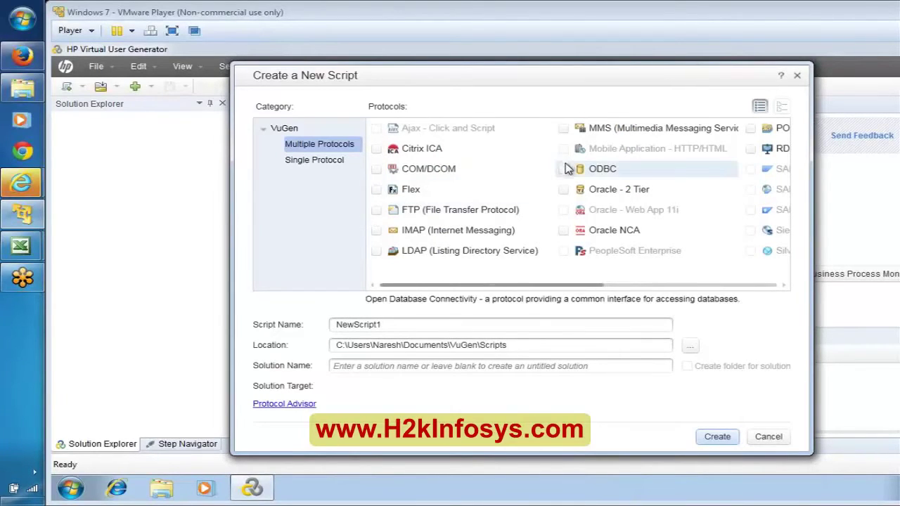
click(565, 231)
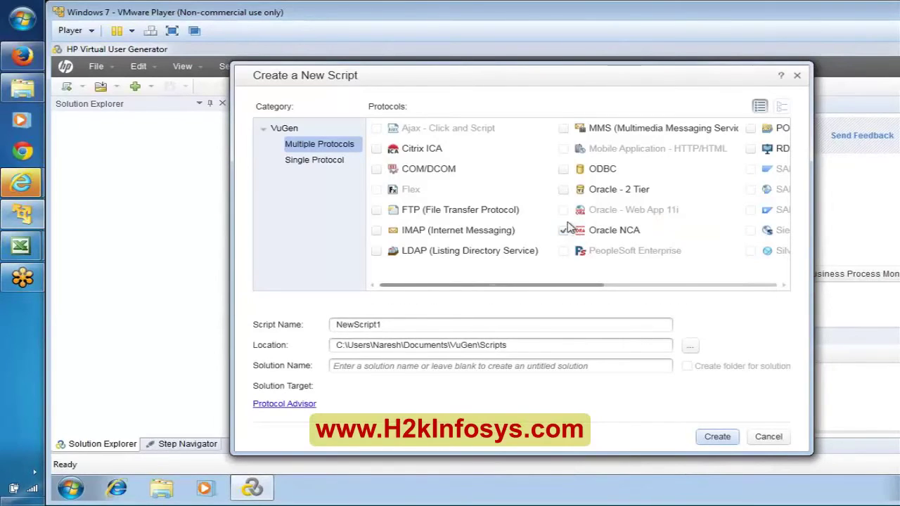
click(766, 286)
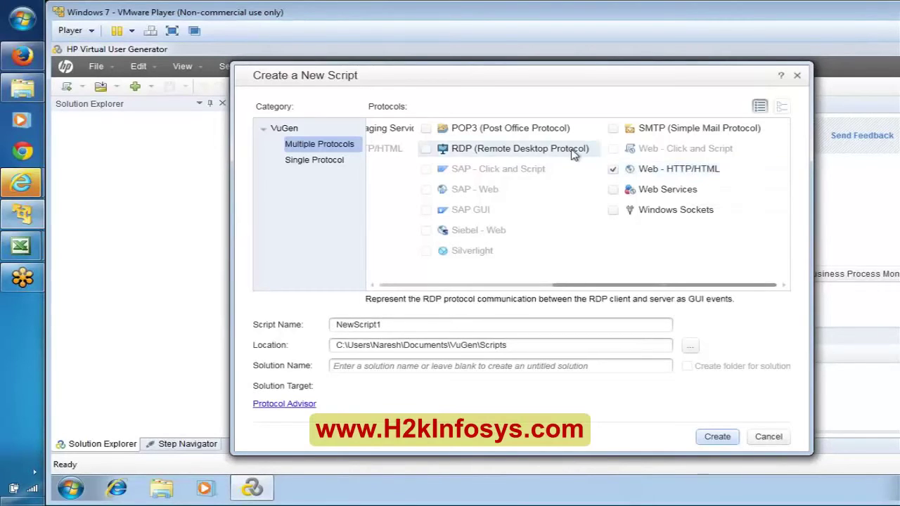
Change the script category to Single Protocol and choose the Web - HTTP/HTML protocol
click(312, 163)
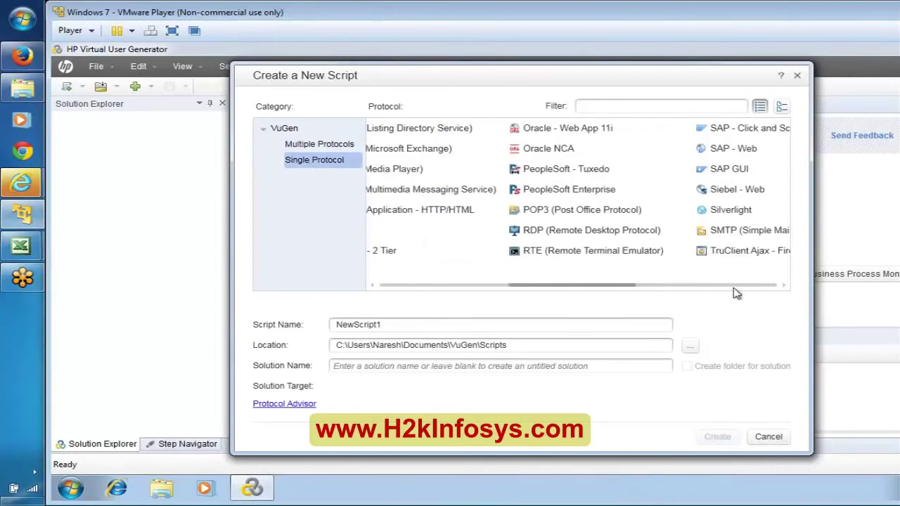
click(760, 287)
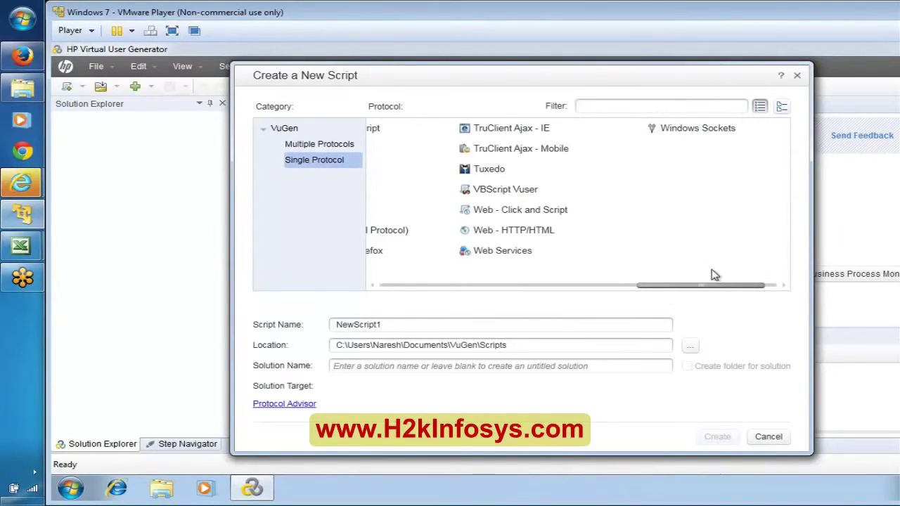
click(476, 232)
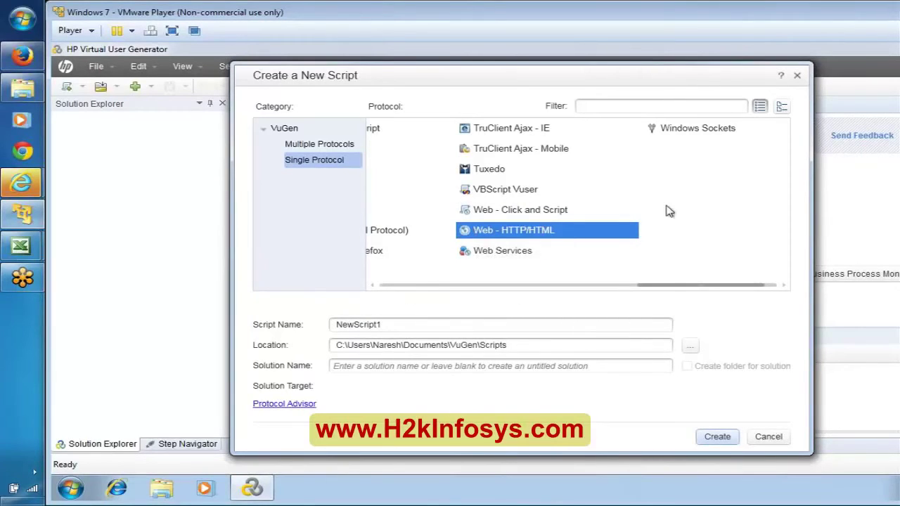
click(386, 287)
click(386, 287)
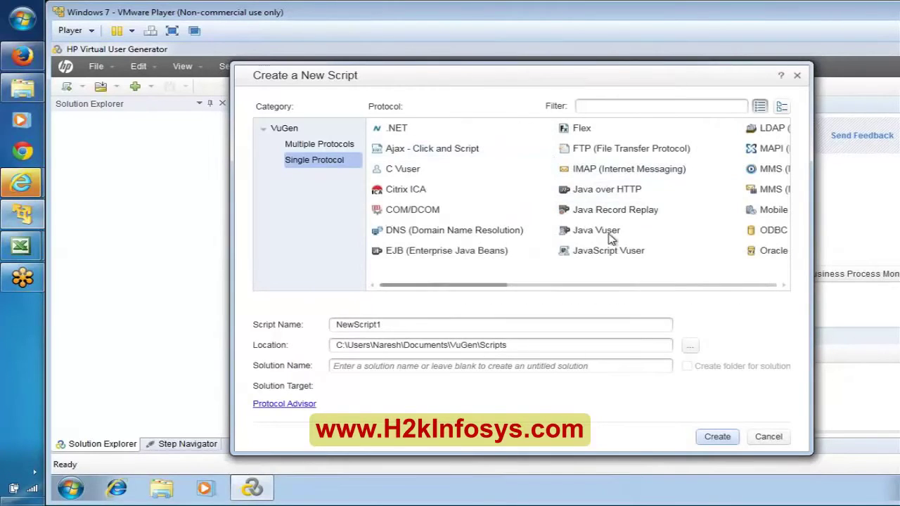
click(761, 287)
click(761, 287)
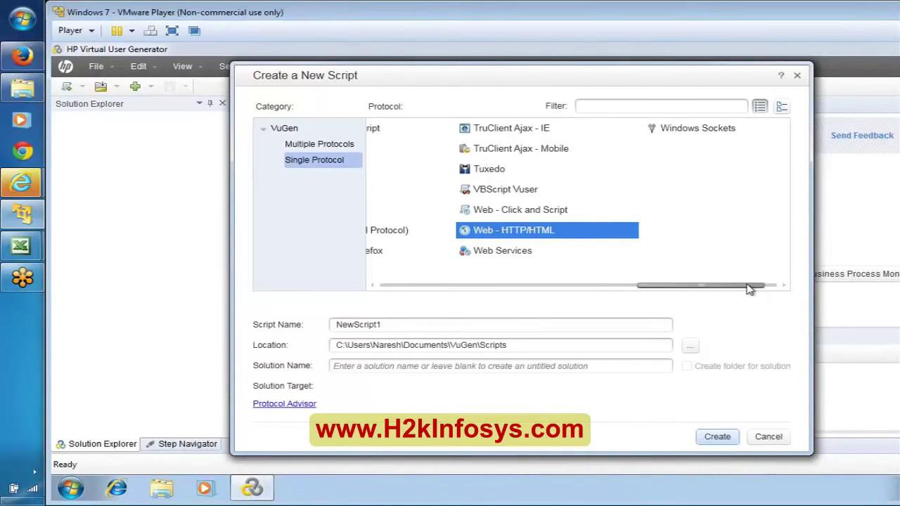
click(497, 235)
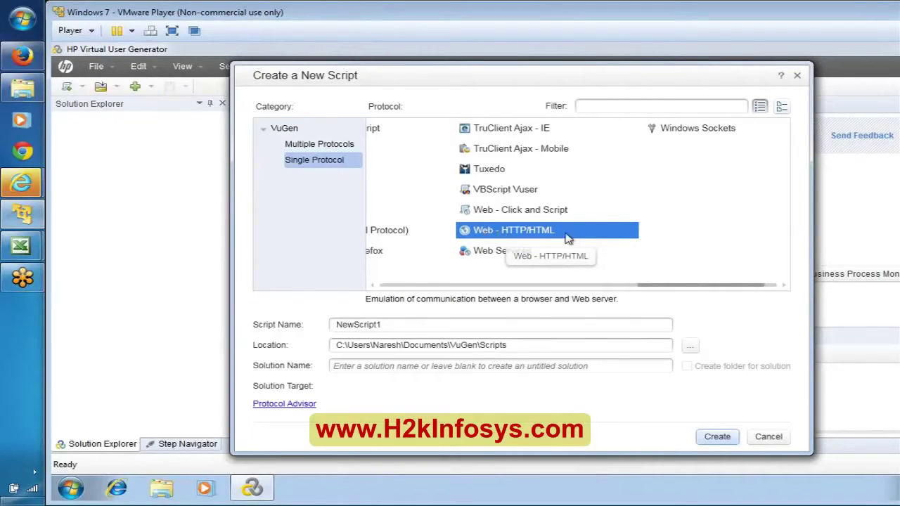
Name the new script Sample
click(444, 322)
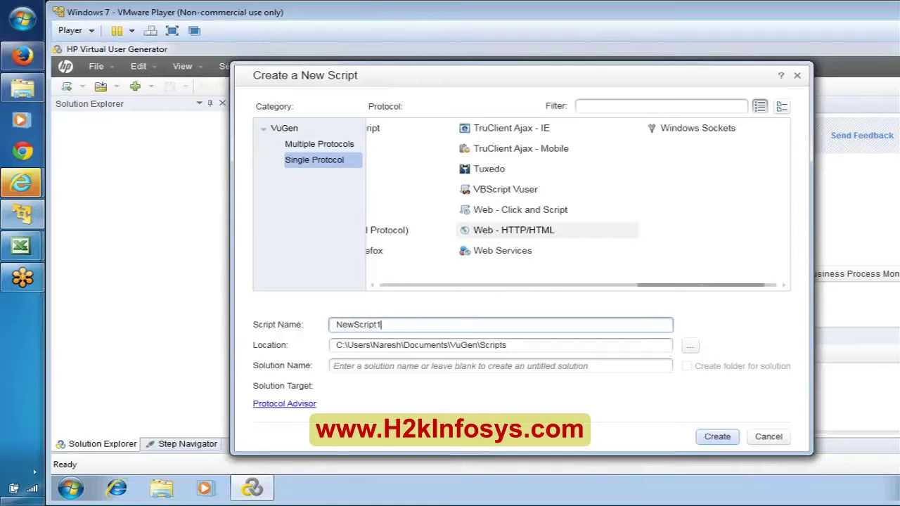
key(ctrl+a)
text(Sample)
Set the script location to a new folder named VUGen Scripts on Local Disk (C:) and create the script
click(690, 345)
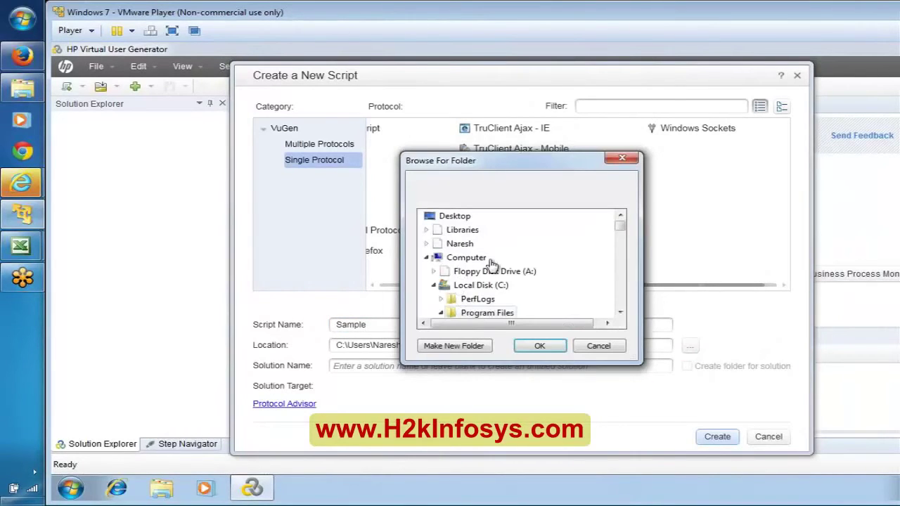
click(481, 286)
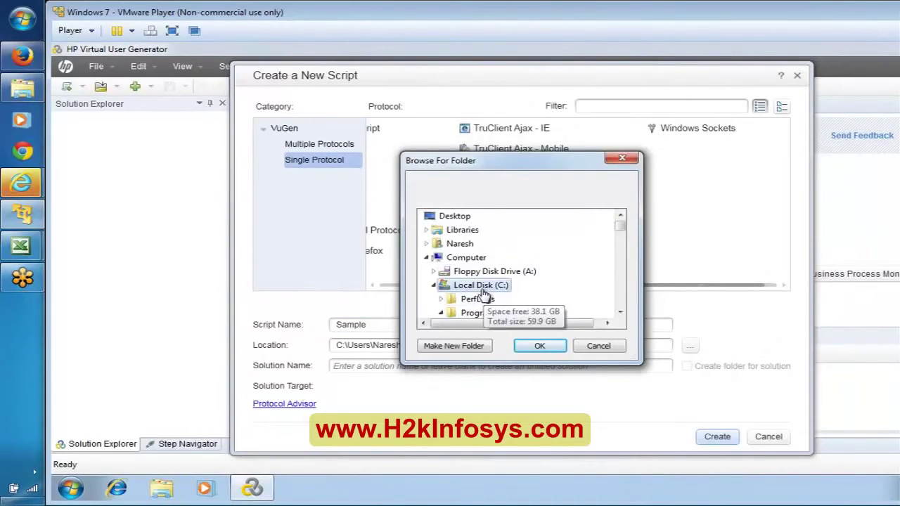
click(454, 346)
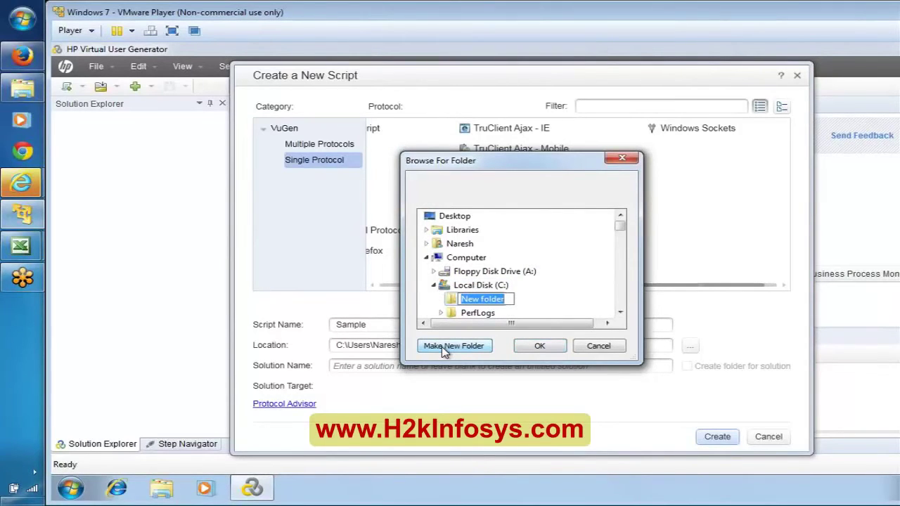
text(V)
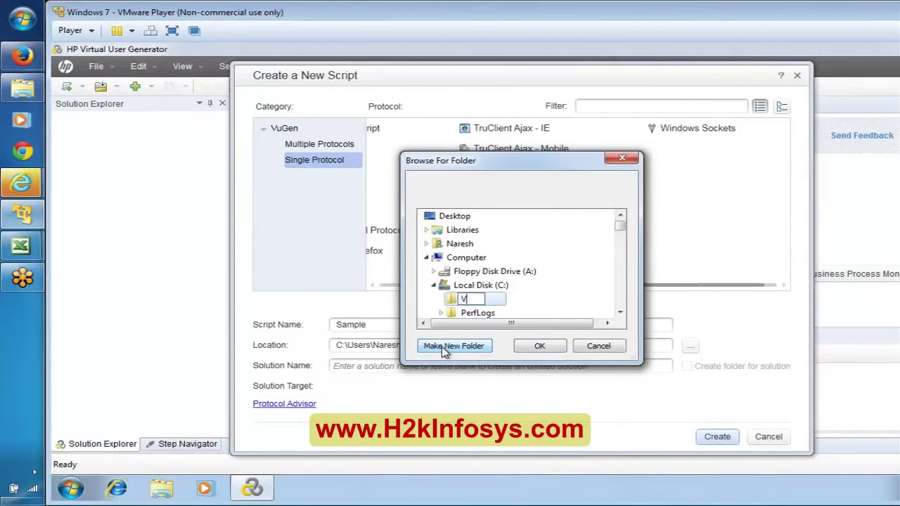
text(UGen Scripts)
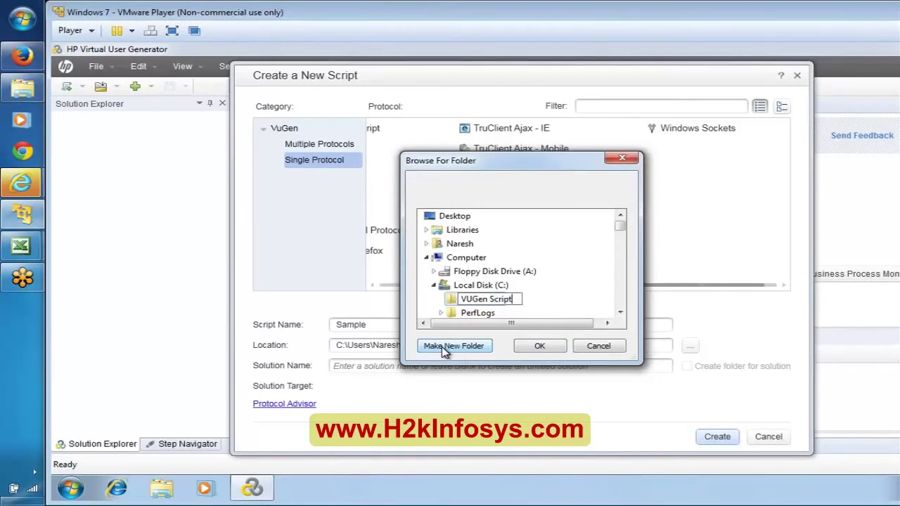
key(Return)
key(Return)
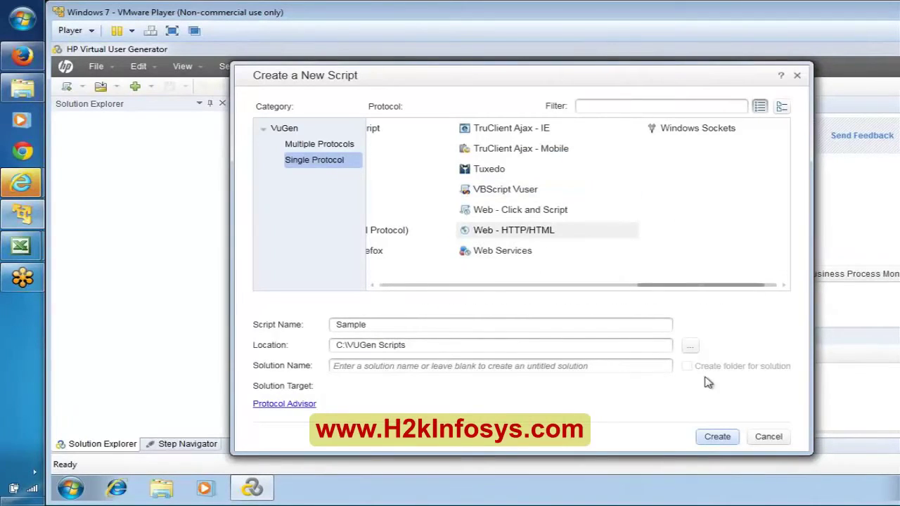
click(723, 437)
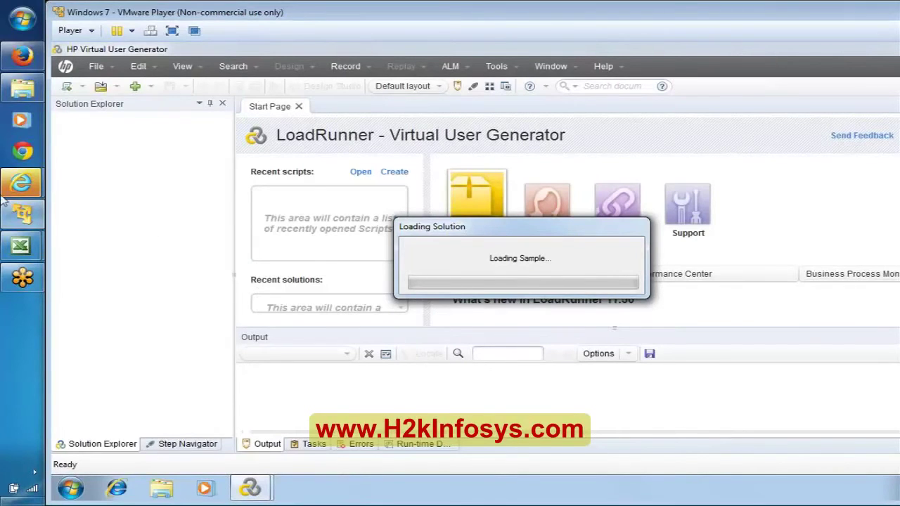
Switch to the LRSyllabus workbook in Excel, go through the protocol topics, and insert a blank row above Actions
mouse_move(26, 264)
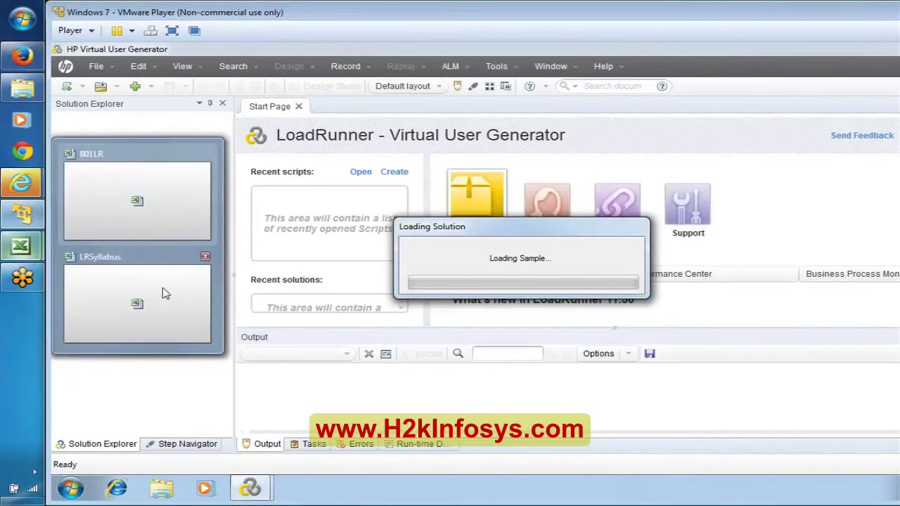
click(162, 293)
click(233, 106)
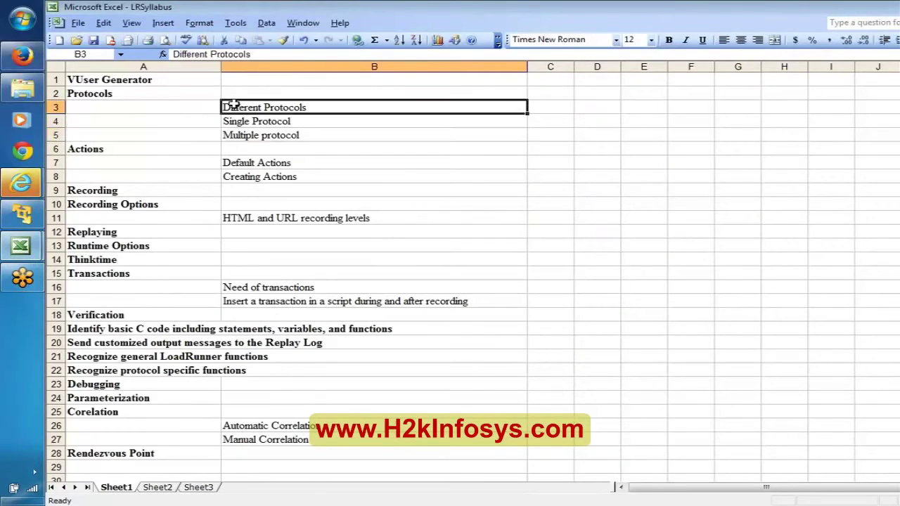
key(Down)
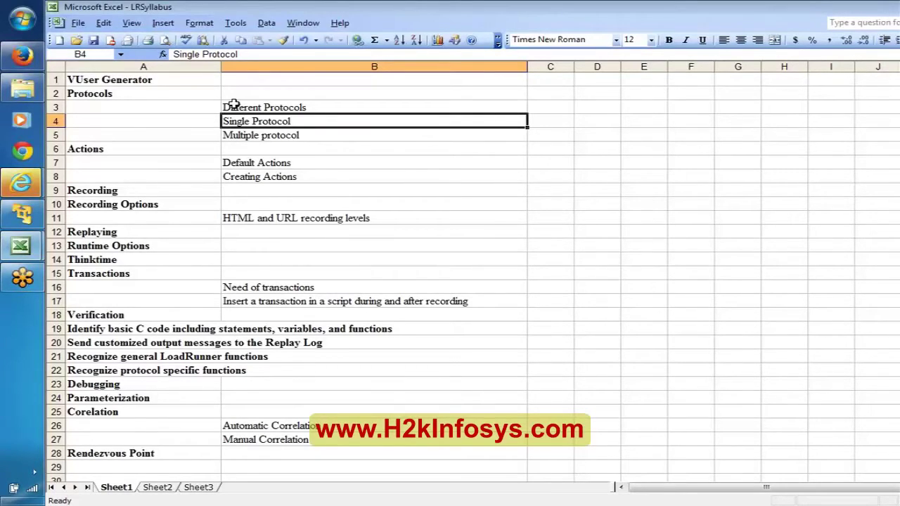
key(Down)
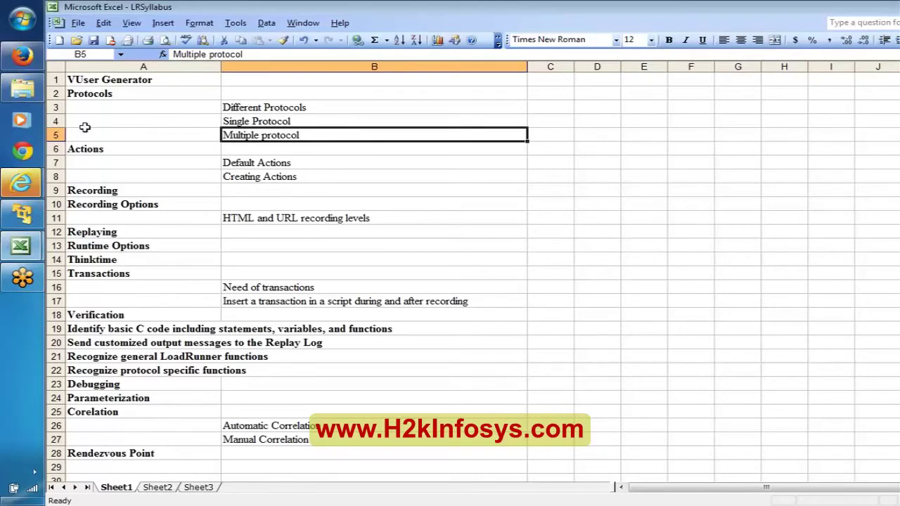
right_click(59, 152)
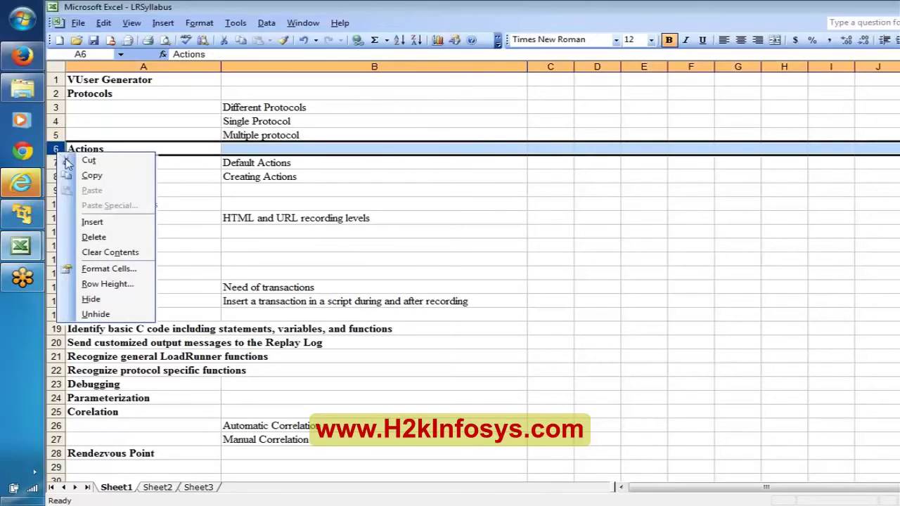
click(92, 221)
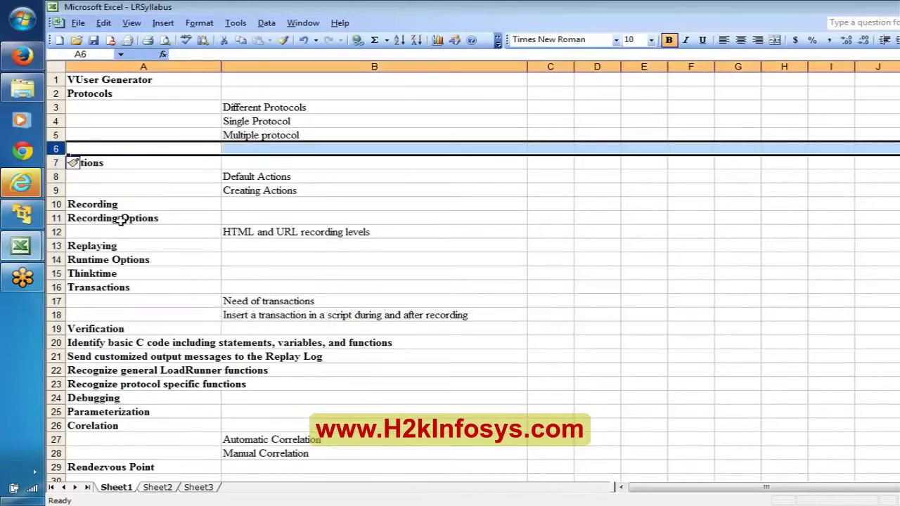
click(274, 147)
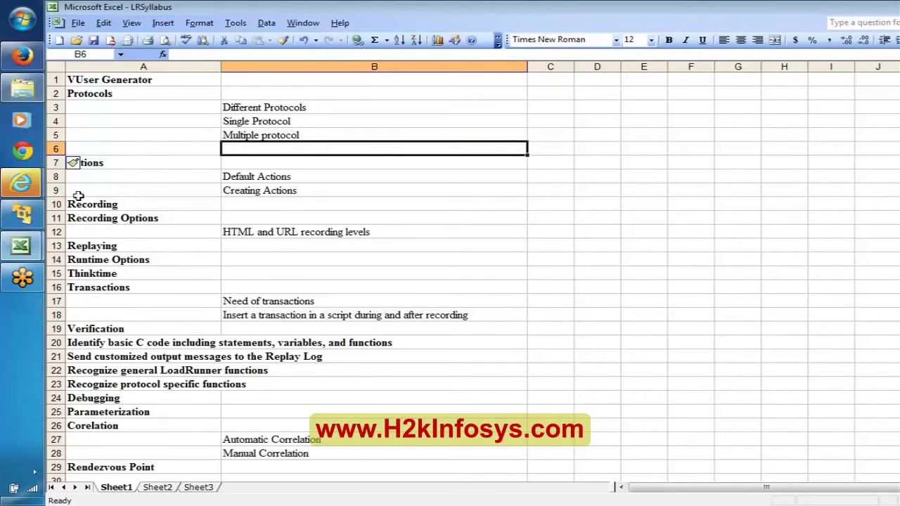
Switch to HP Virtual User Generator in the virtual machine and examine the recording commands, including the Protocol Advisor options
click(18, 218)
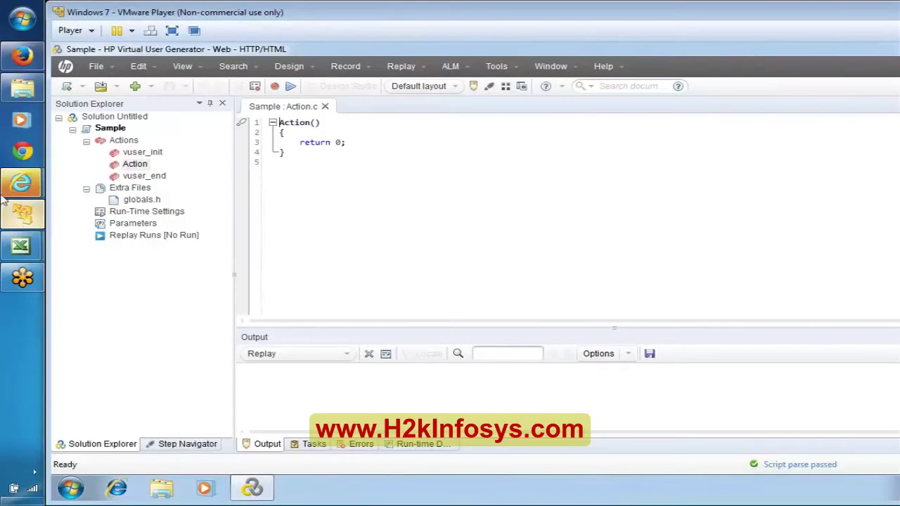
click(492, 67)
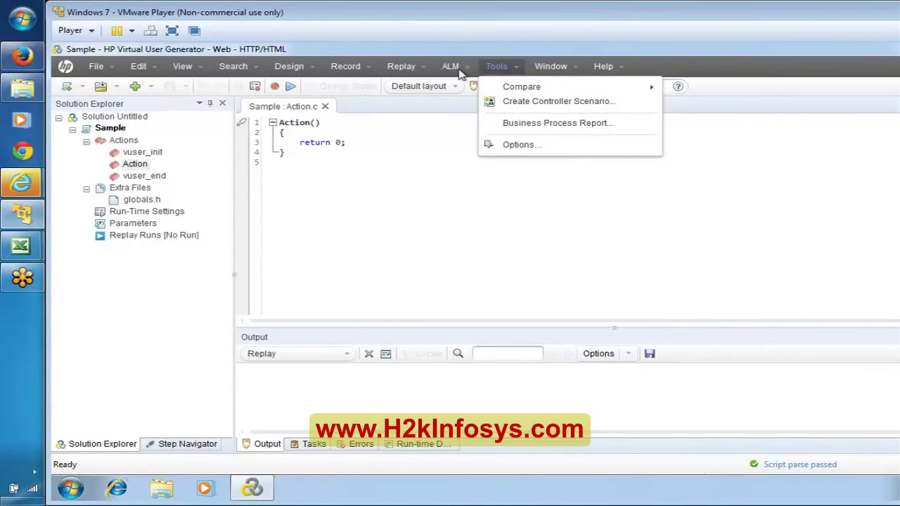
click(123, 70)
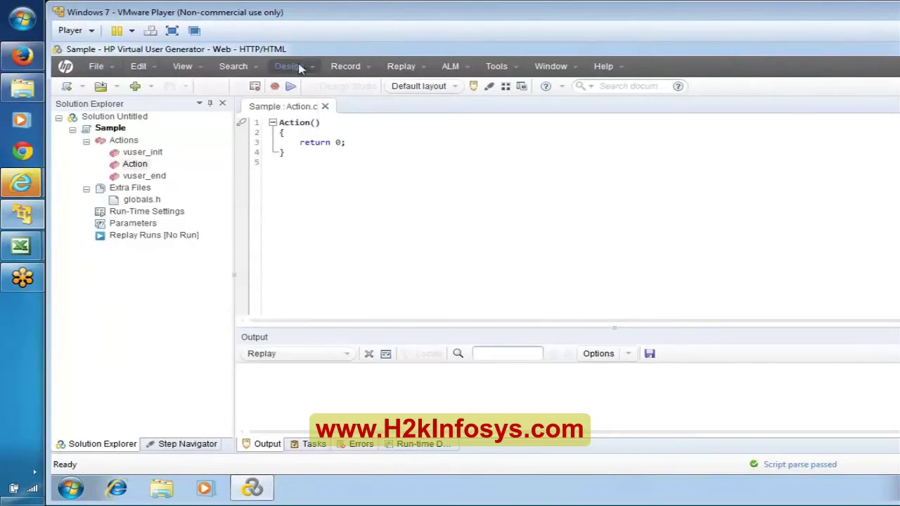
click(317, 66)
mouse_move(348, 66)
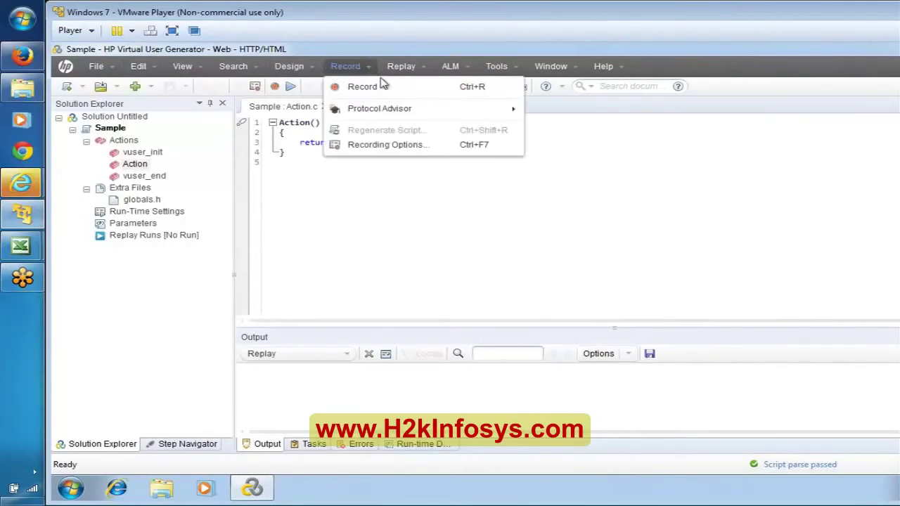
mouse_move(361, 116)
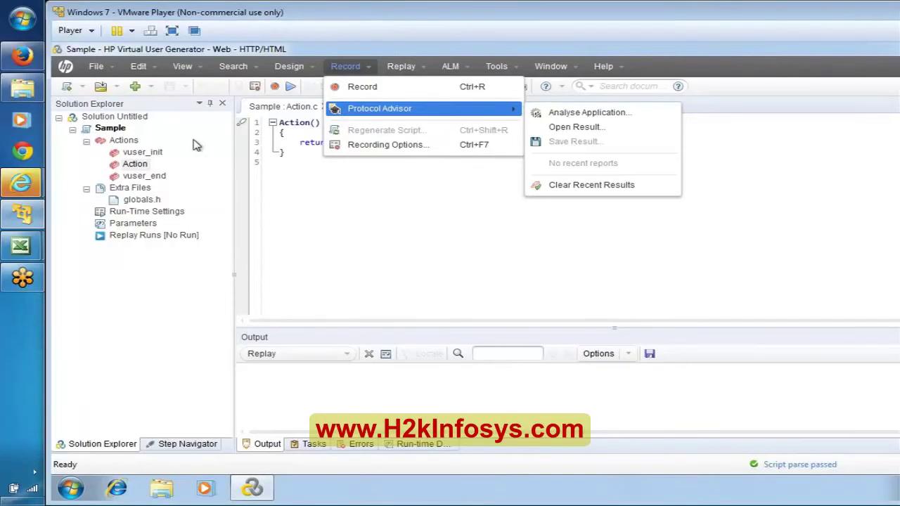
Switch back to the LRSyllabus workbook in Excel and enter Protocol Advisor in cell B6, below Multiple protocol
mouse_move(21, 246)
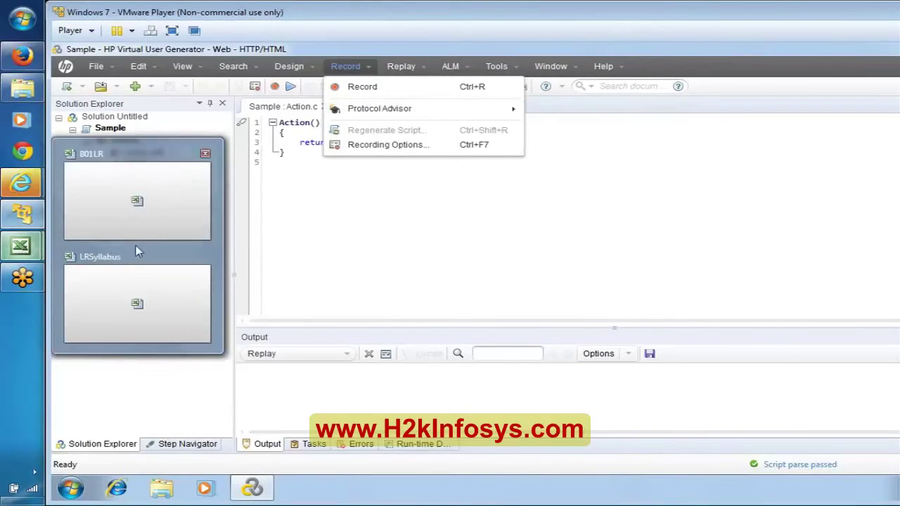
click(169, 216)
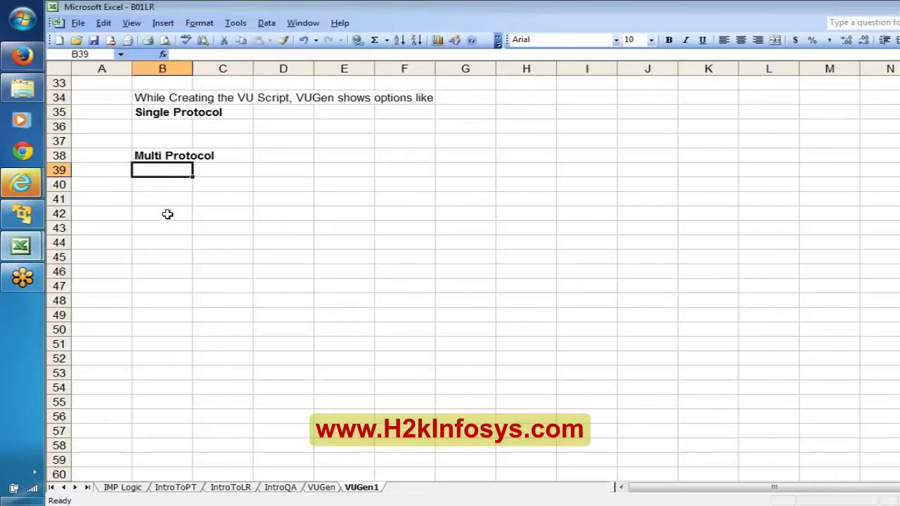
key(alt+Tab)
key(alt+Tab)
text(Prot)
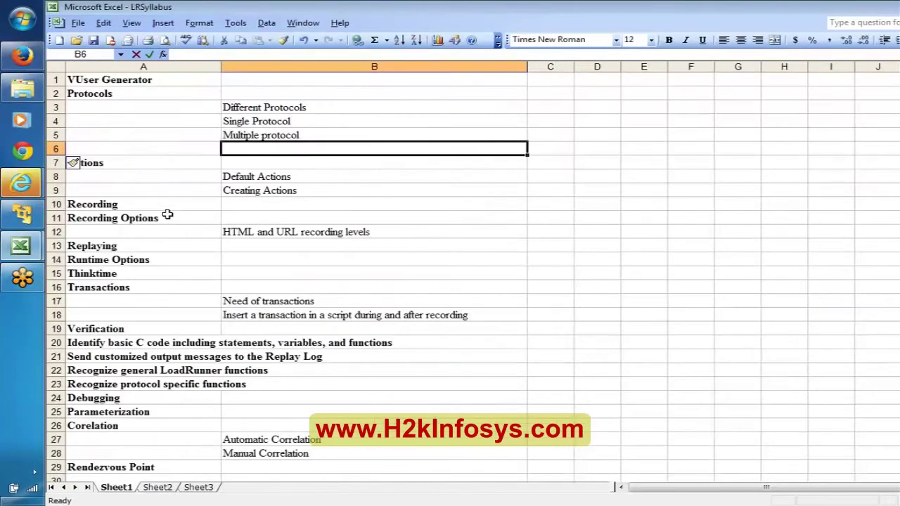
text(o)
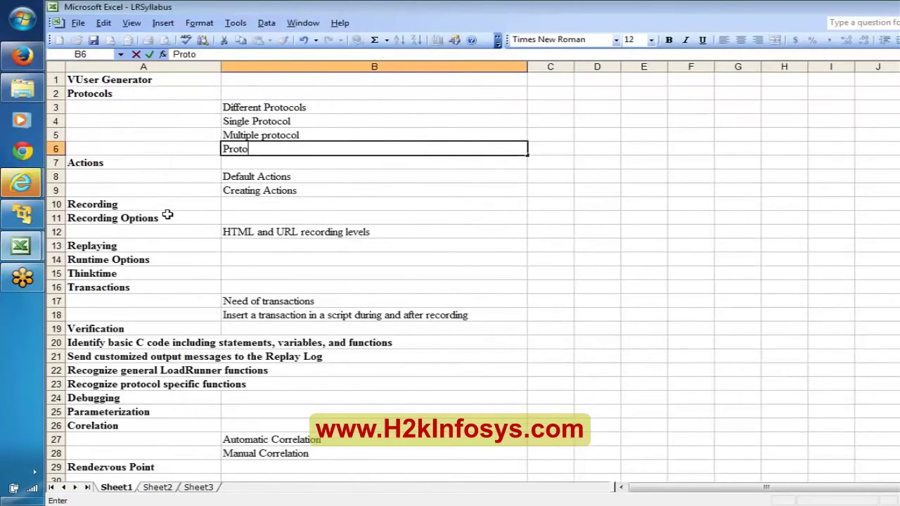
text(col Advis)
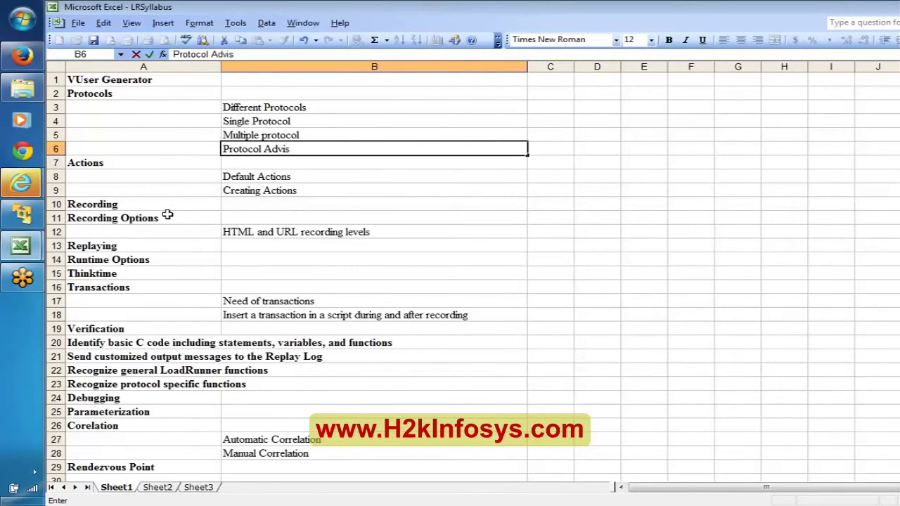
text(or)
Switch to the B01LR workbook and add the bold heading Protocol Advisor in cell B40 of the VUGen1 sheet
key(alt+Tab)
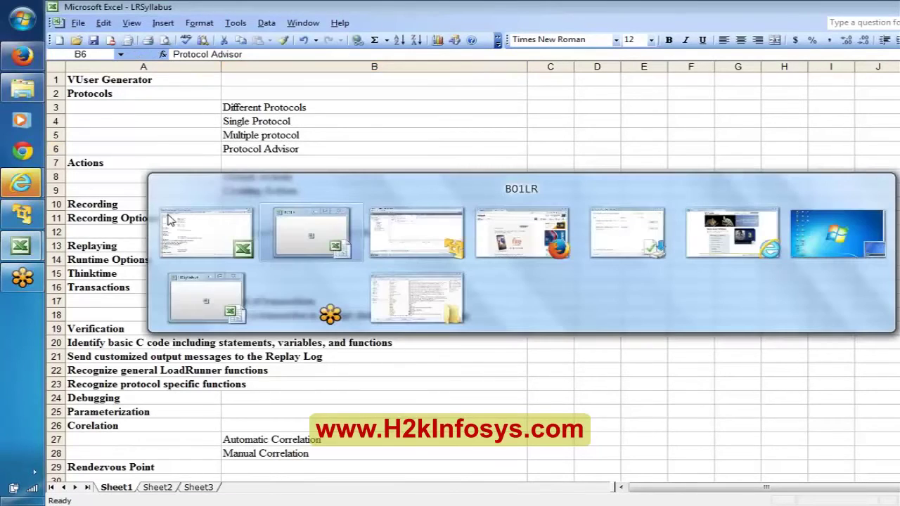
key(Down)
text(P)
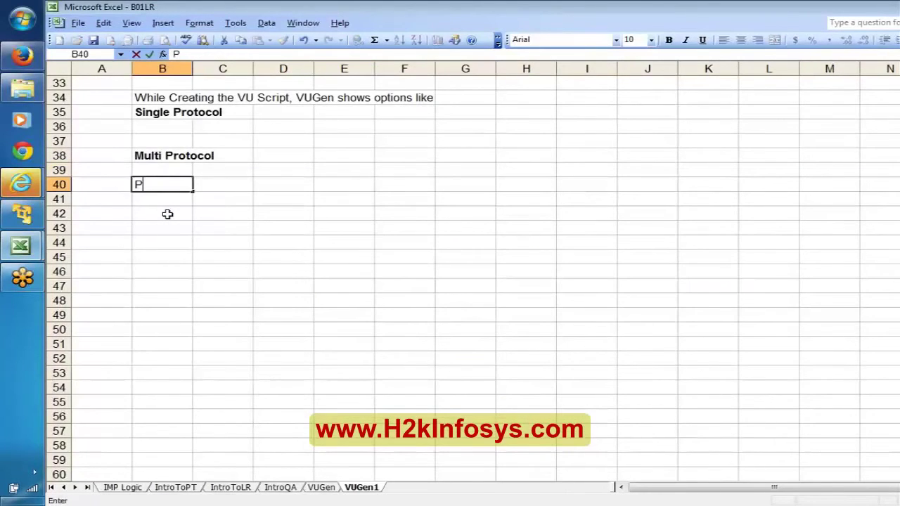
text(rotocol Ad)
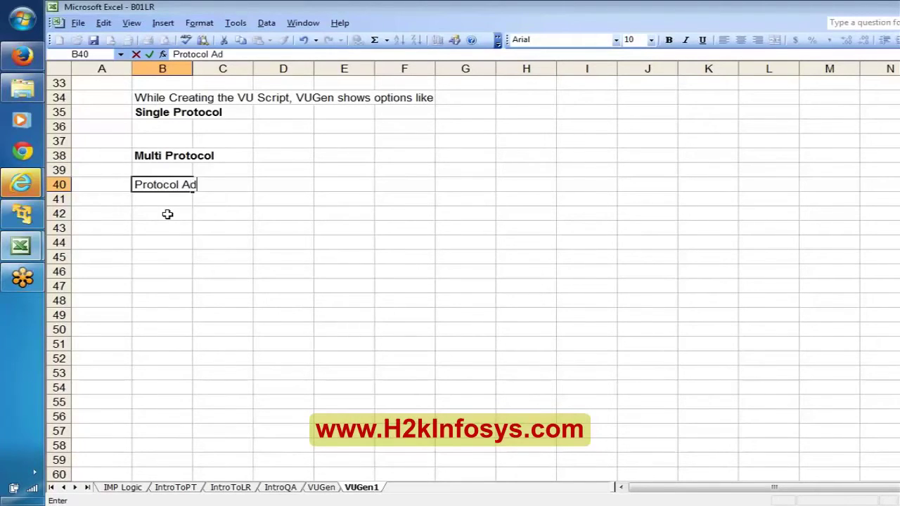
text(visor)
key(Return)
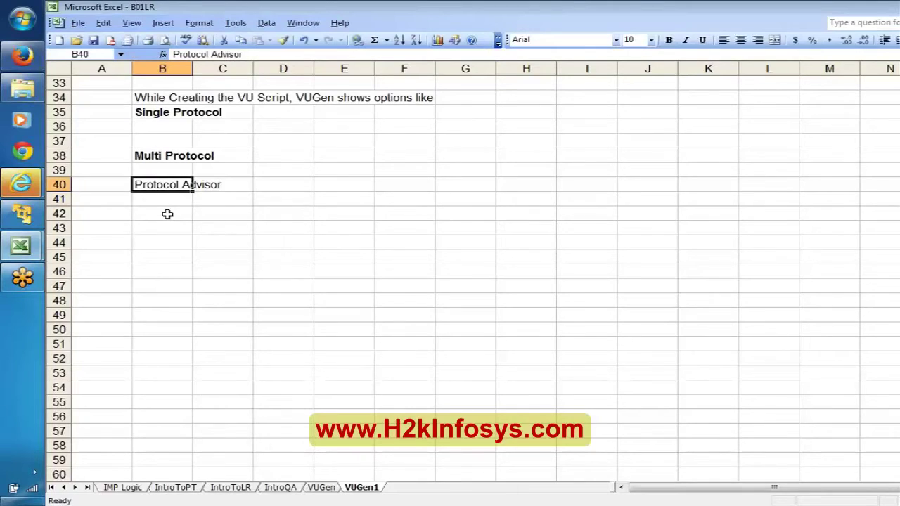
key(ctrl+b)
Write the note "helps in finding out the type of protocol" in cell C41 under the Protocol Advisor heading
key(Down)
key(Right)
text(h)
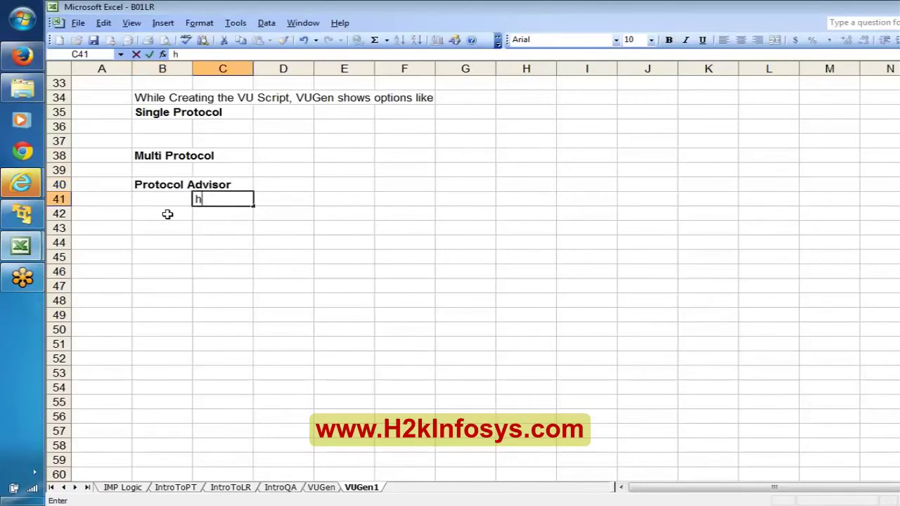
text(elps in findin)
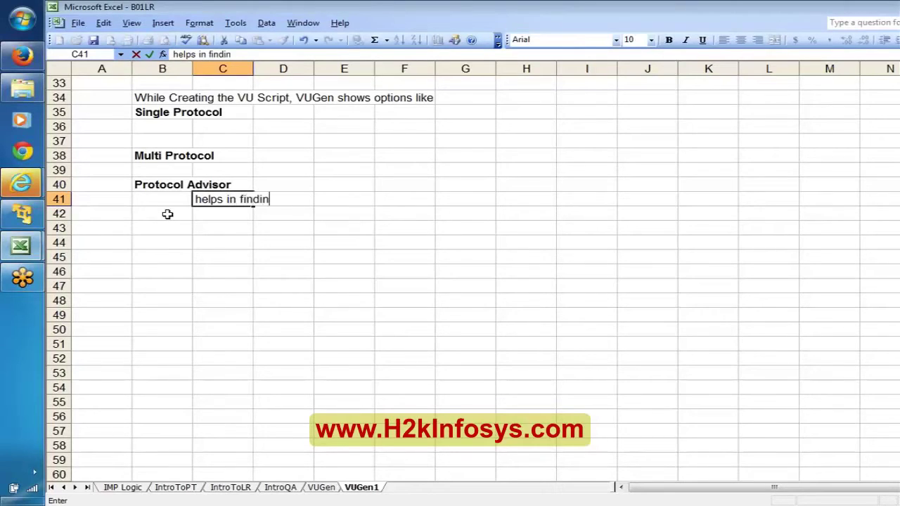
text(g out the )
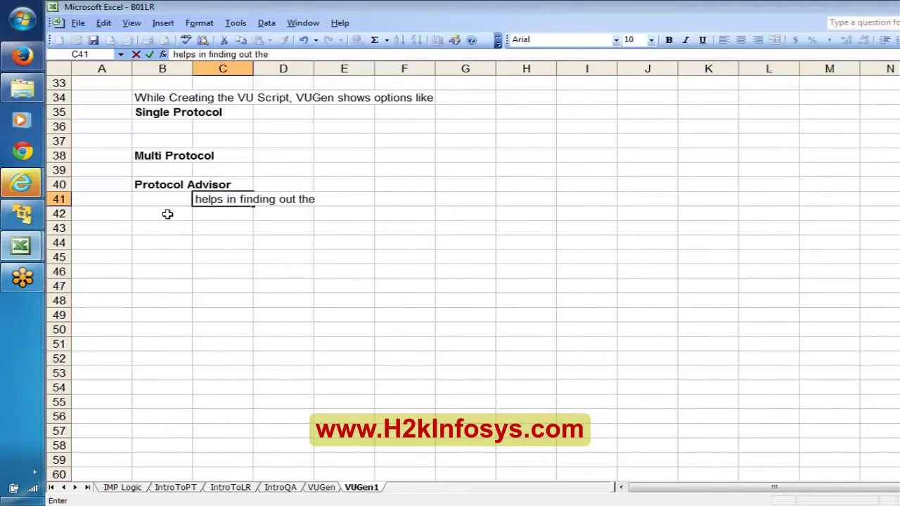
text(type of protocol)
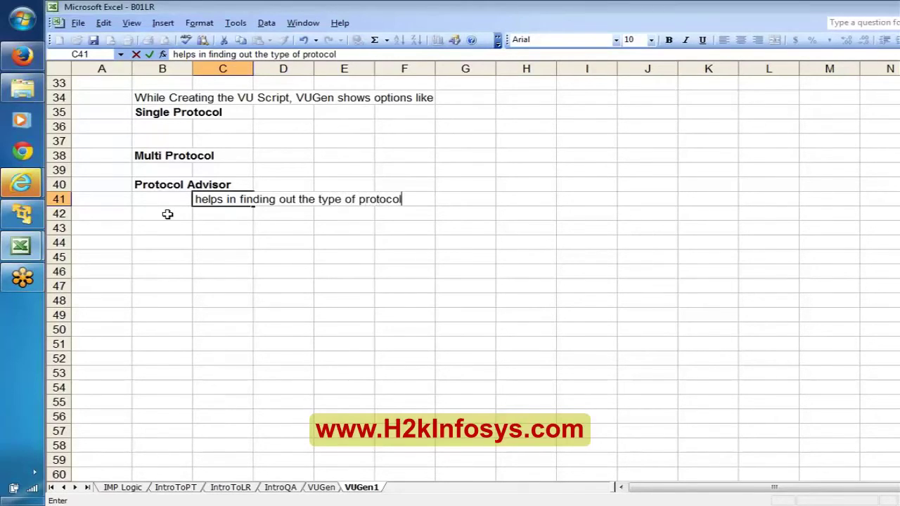
Finish the Protocol Advisor note in C41 so it ends with "for an application"
text( for an application)
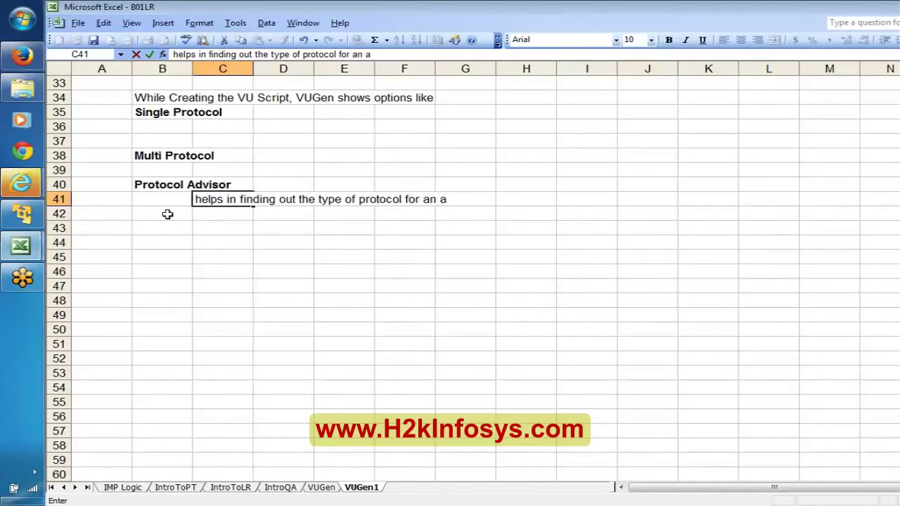
key(Return)
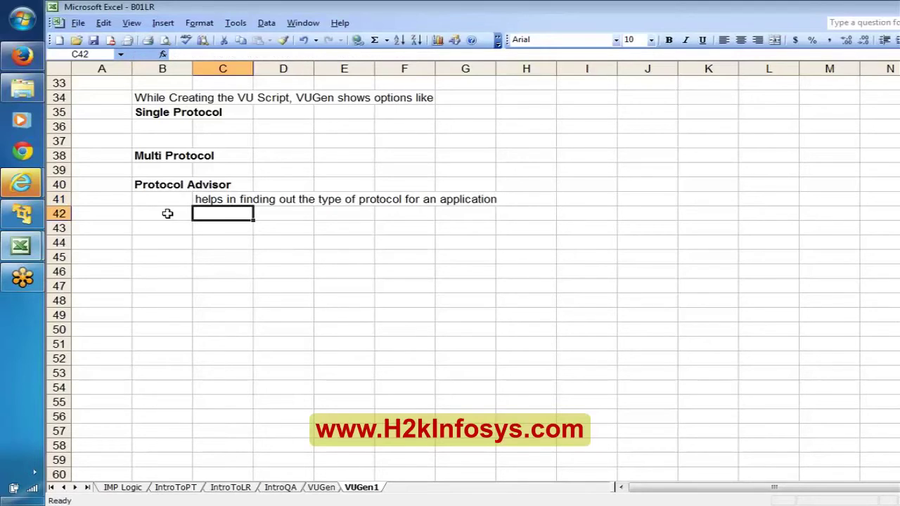
click(149, 183)
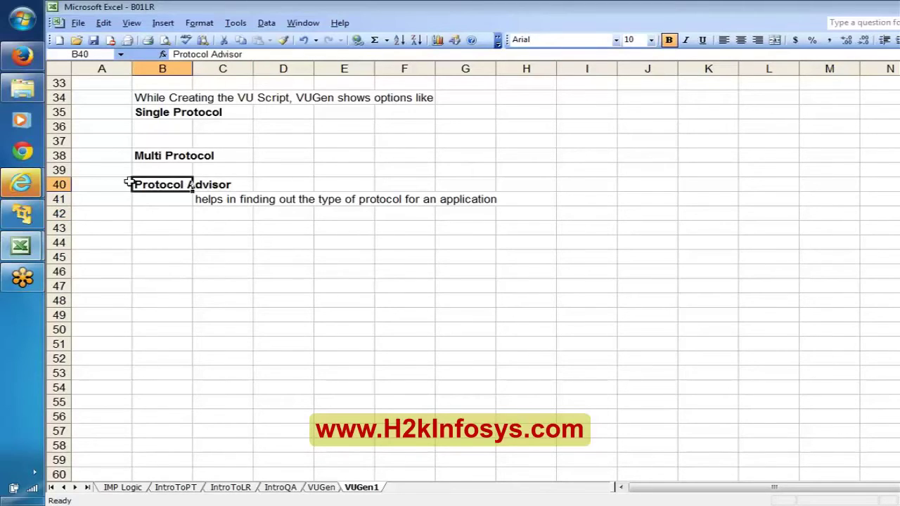
Check the Record options in the VUGen virtual machine, and enter "LR11.5 => Record menu => Protocol Advisror" in C43 of the B01LR workbook
click(20, 216)
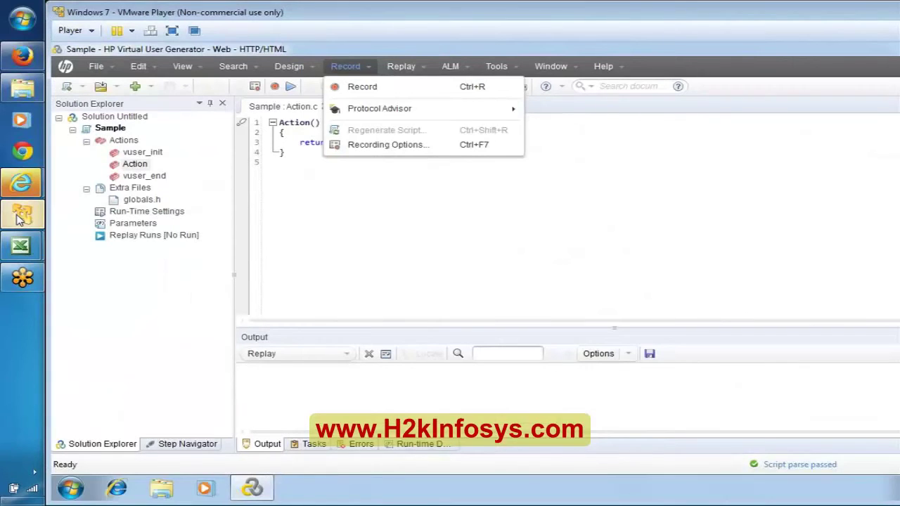
mouse_move(20, 252)
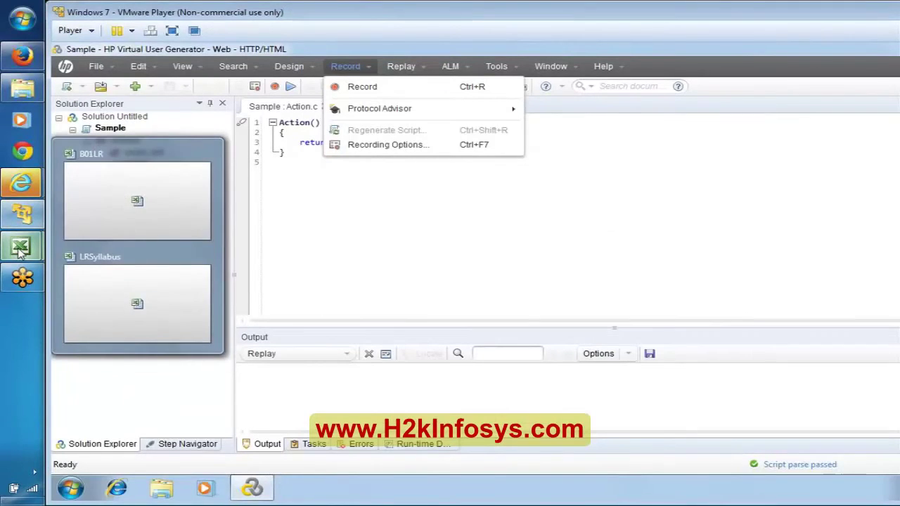
click(140, 193)
key(Down)
key(Down)
key(Right)
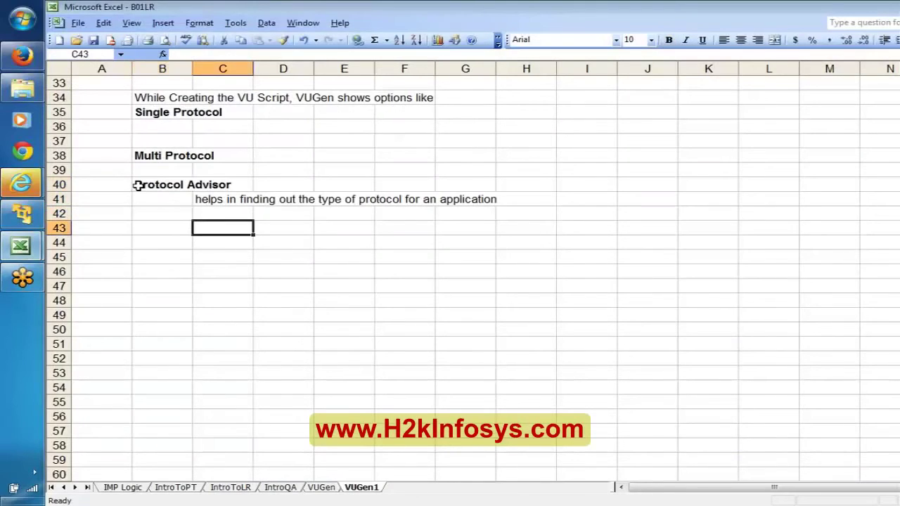
text(LR11)
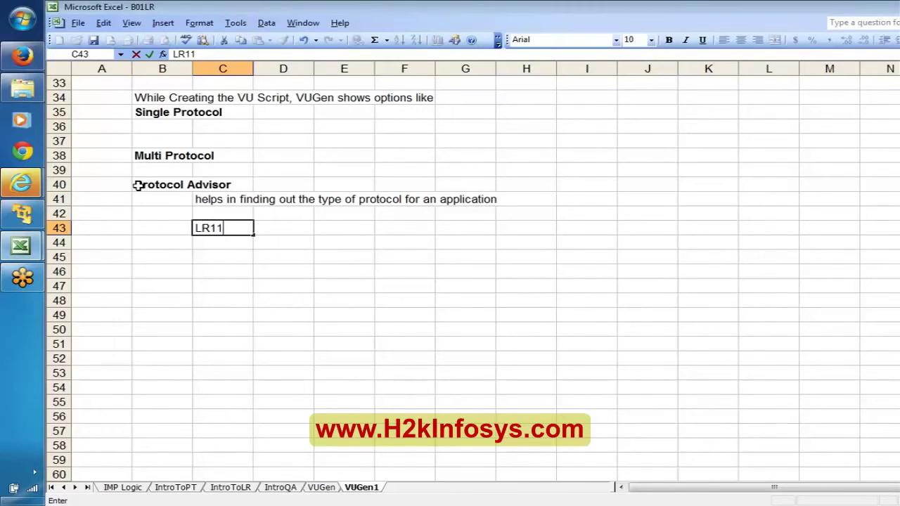
text(.5 => Record )
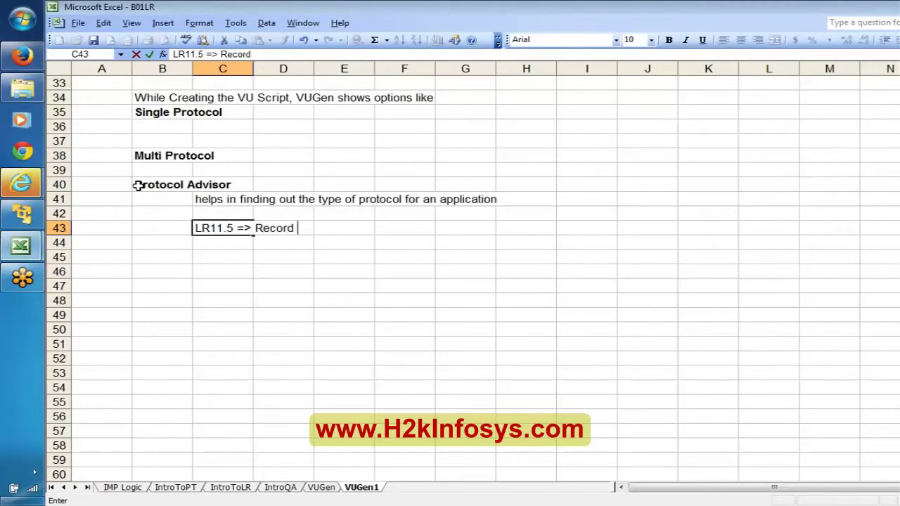
text(menu => )
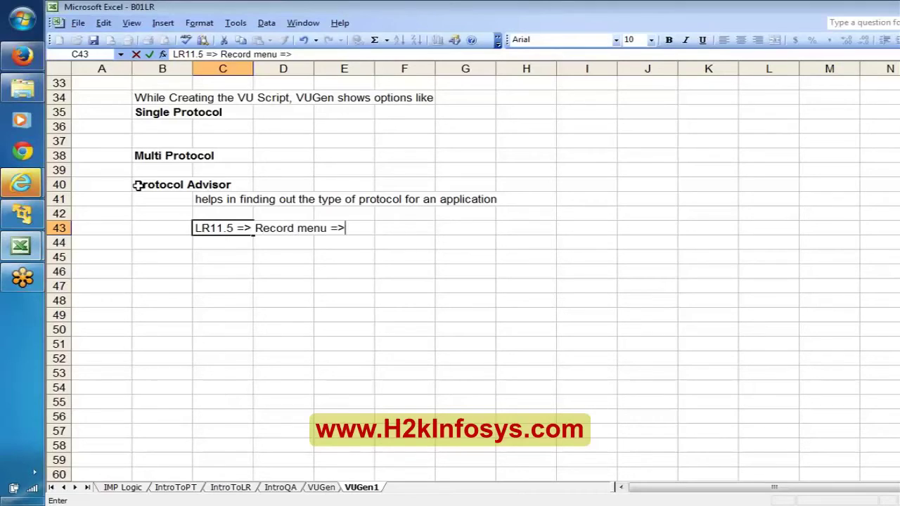
text(Protocol)
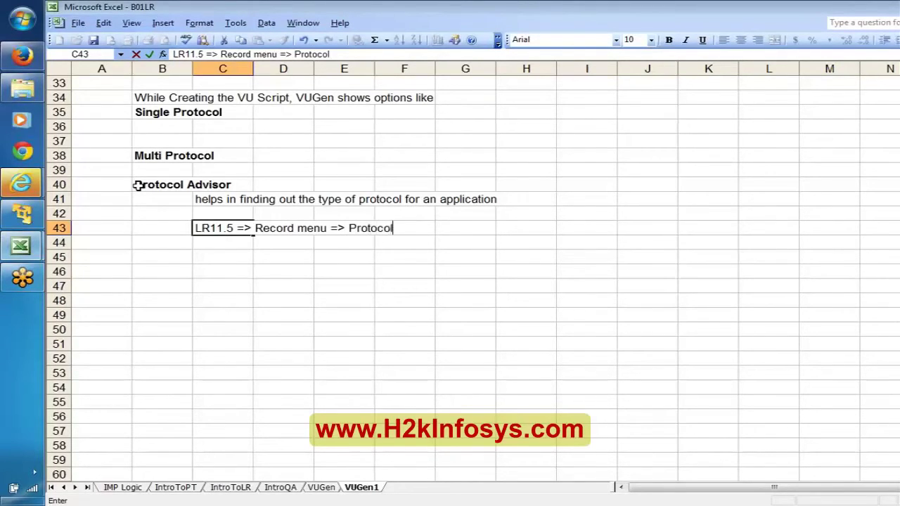
text( Advisror)
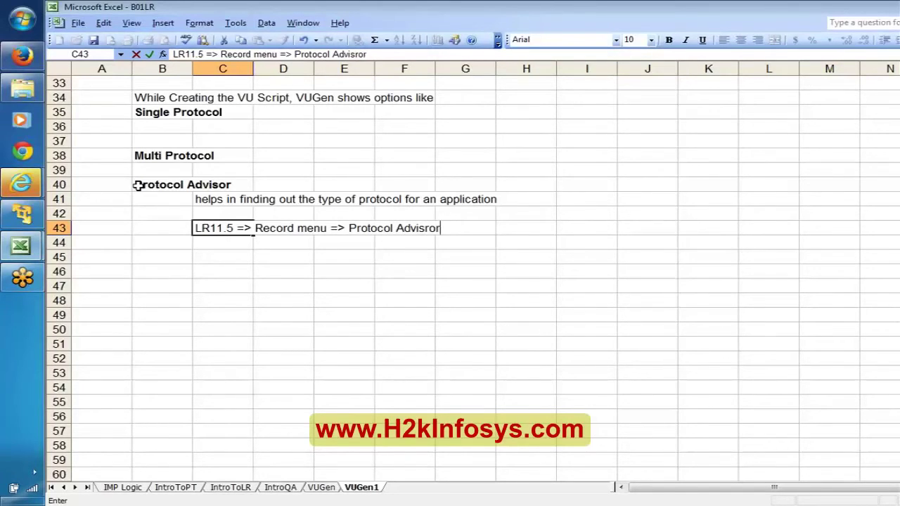
key(Return)
Switch to the LRSyllabus workbook and locate the Actions topic in the VUser Generator outline
click(138, 185)
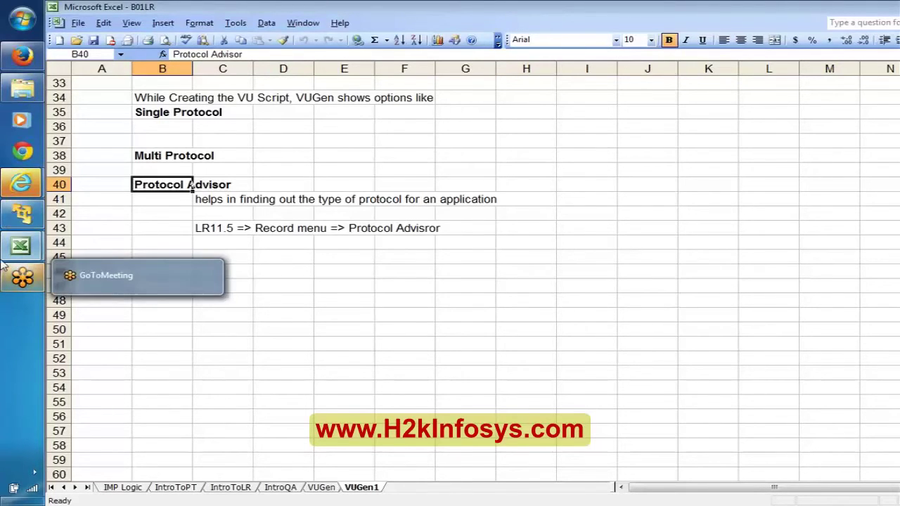
mouse_move(4, 246)
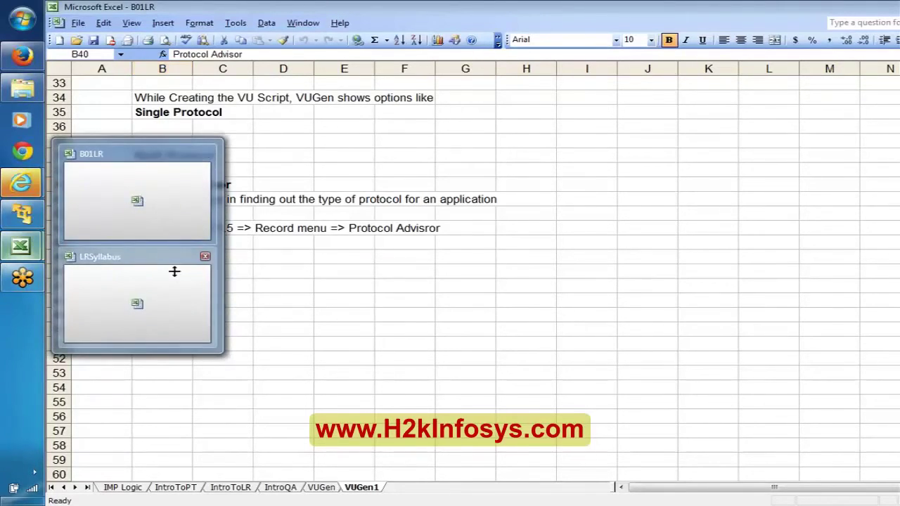
click(175, 269)
click(90, 164)
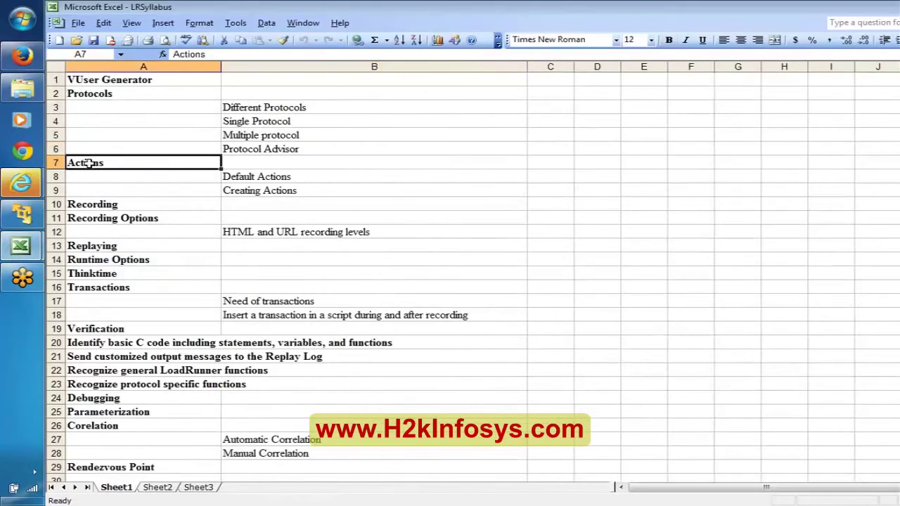
Switch to VUGen in the virtual machine and examine the Sample script's Actions and Extra Files in the solution tree
click(20, 216)
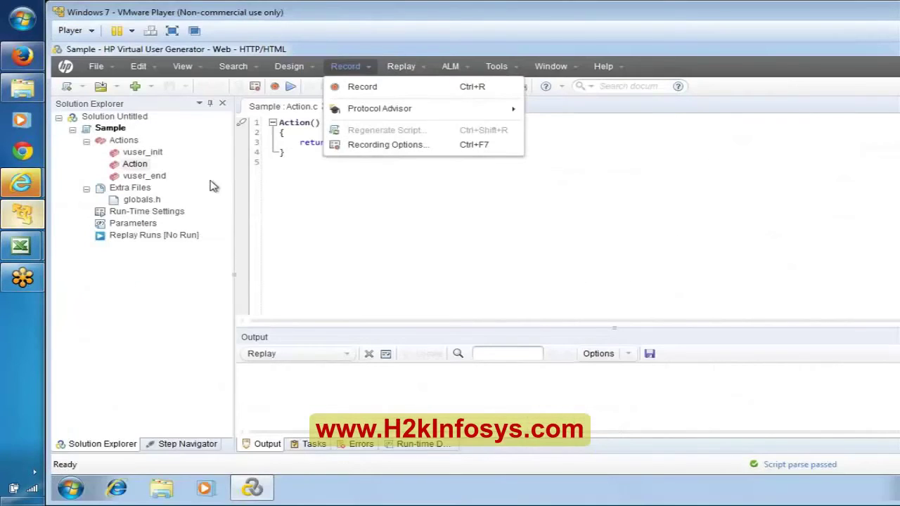
click(386, 199)
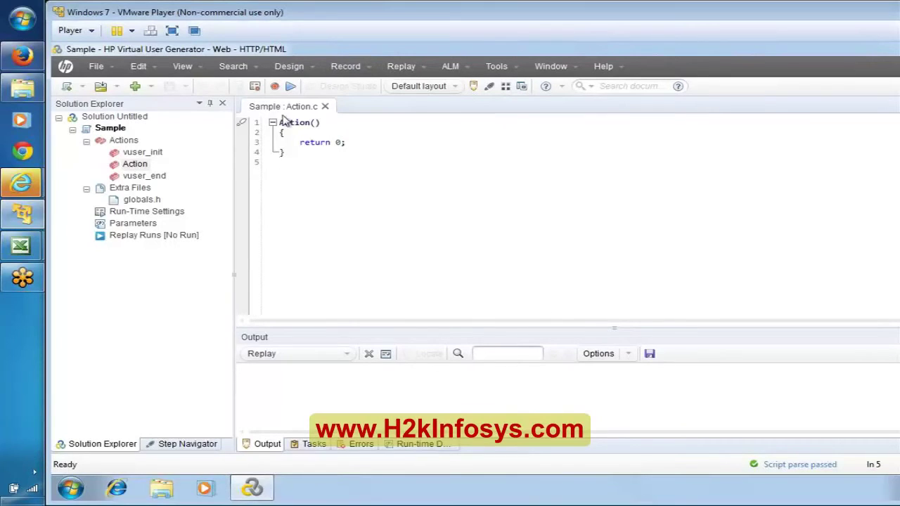
click(99, 131)
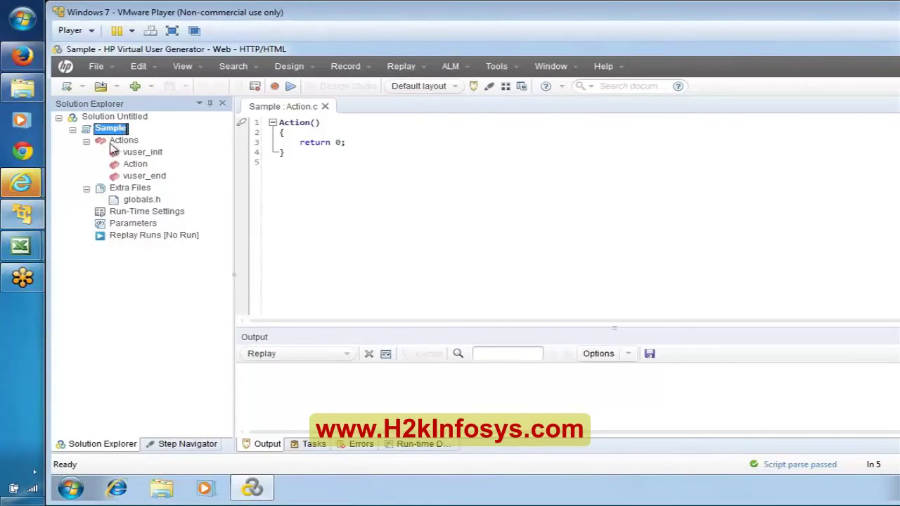
click(92, 144)
click(86, 142)
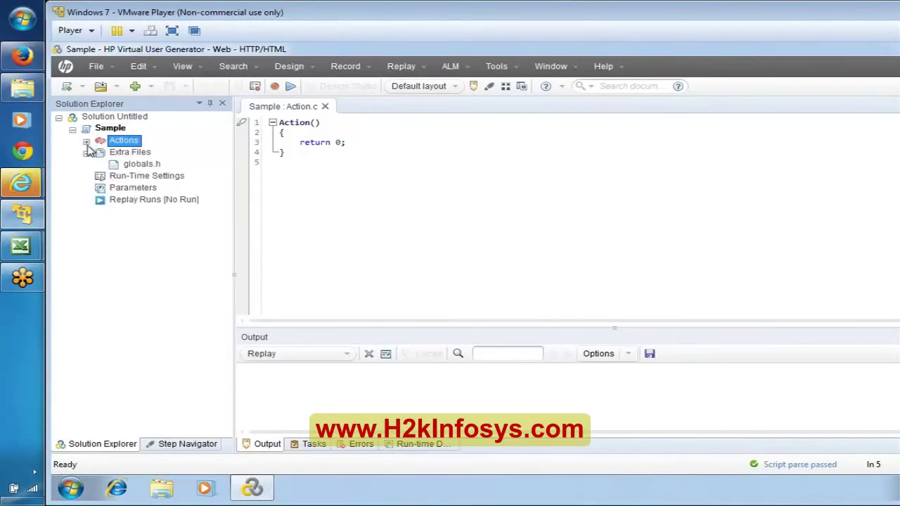
click(85, 154)
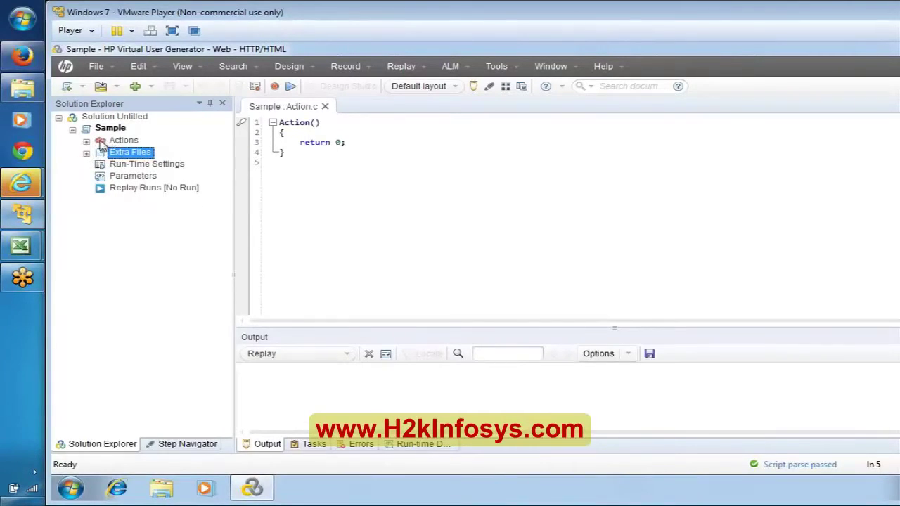
click(87, 142)
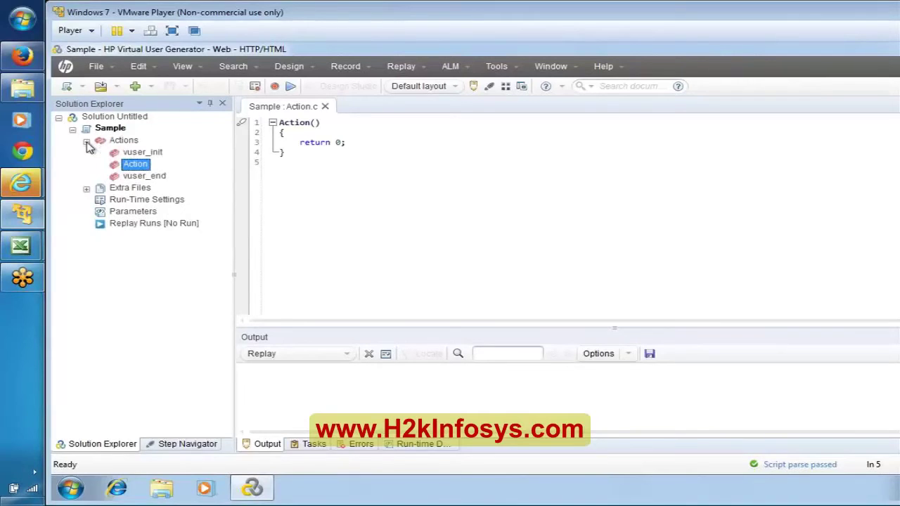
click(86, 189)
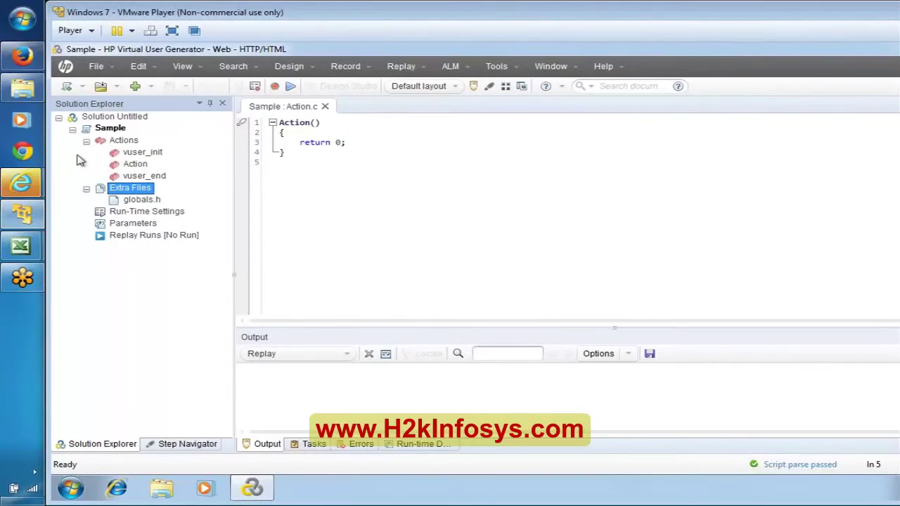
click(126, 141)
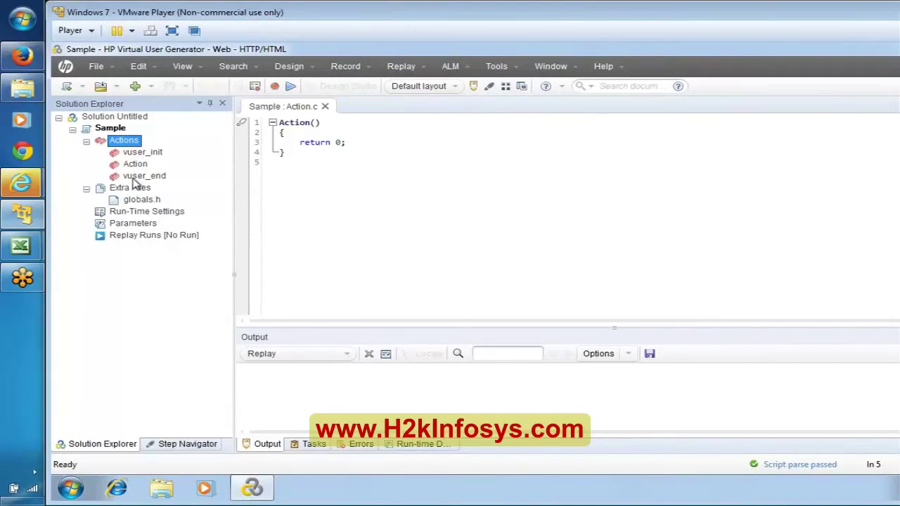
Return to the B01LR workbook and highlight the Protocols heading in B2 with a yellow fill
mouse_move(20, 246)
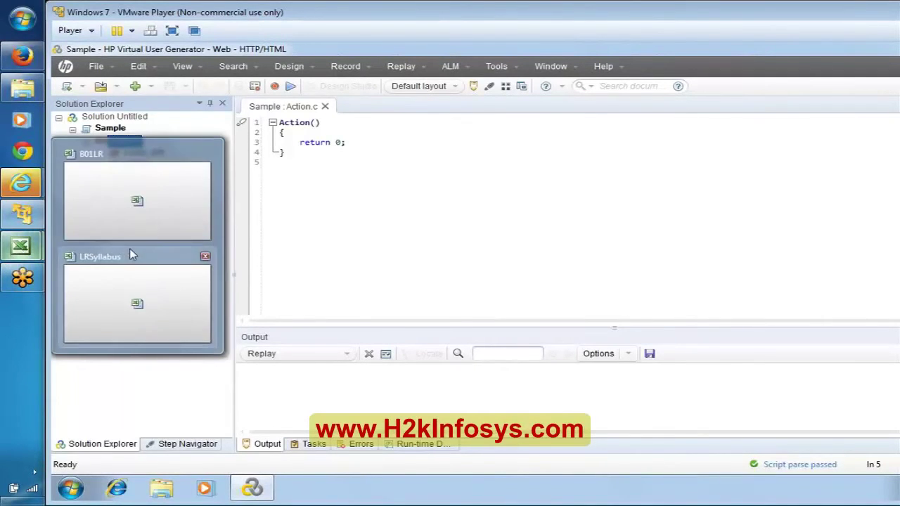
click(179, 177)
click(161, 261)
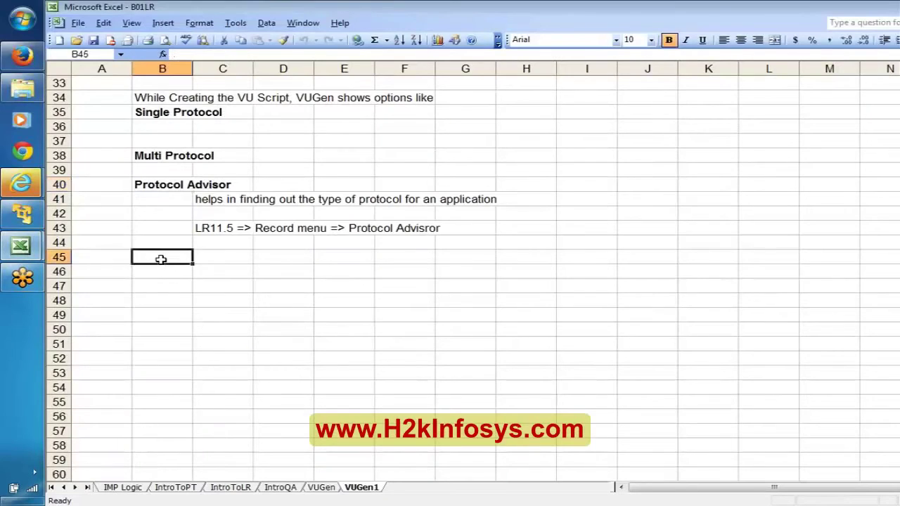
key(Up)
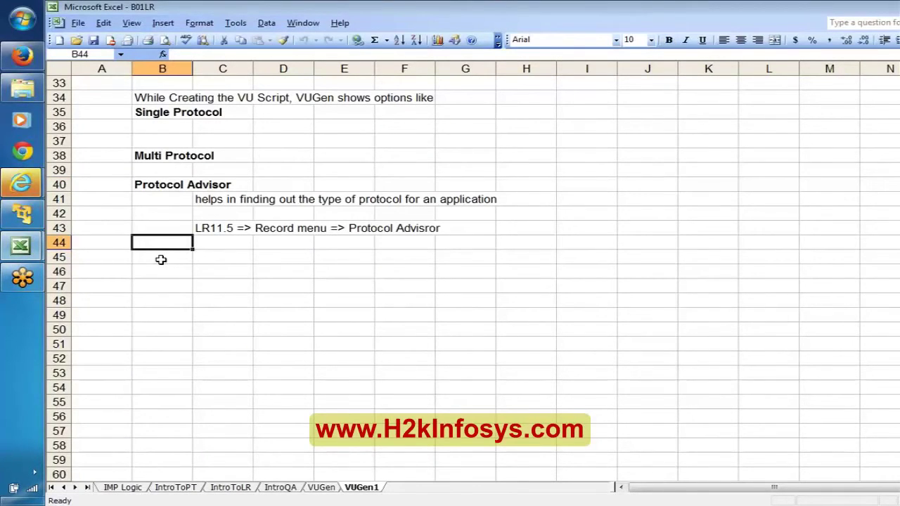
key(Up)
key(Up)
key(Up)
key(Up)
key(Up)
key(Up)
key(Up)
key(Up)
key(Up)
key(Up)
key(Up)
key(Up)
key(Up)
key(Up)
key(Up)
key(Up)
key(Up)
key(Up)
key(Up)
key(Up)
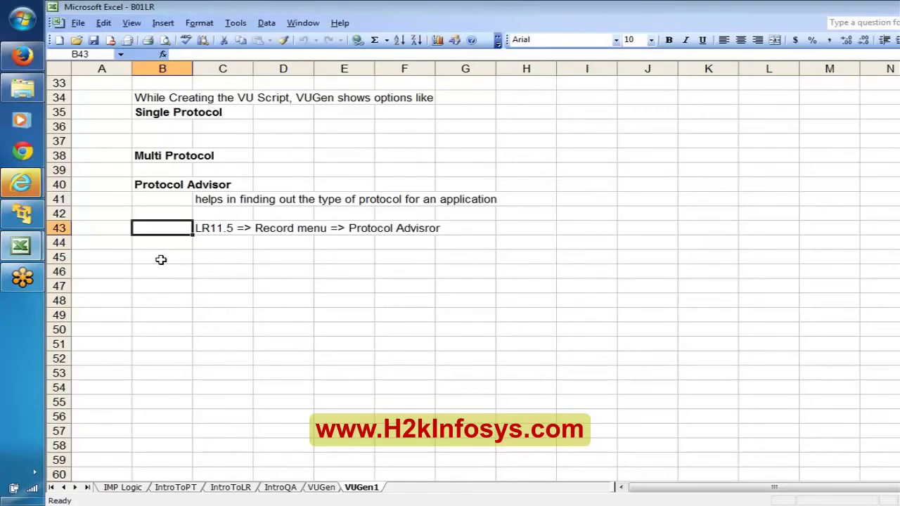
key(Up)
key(Up)
key(Up)
key(Up)
key(Up)
key(Up)
key(Up)
key(Up)
key(Up)
key(Up)
key(Up)
key(Up)
key(Up)
key(Up)
key(Up)
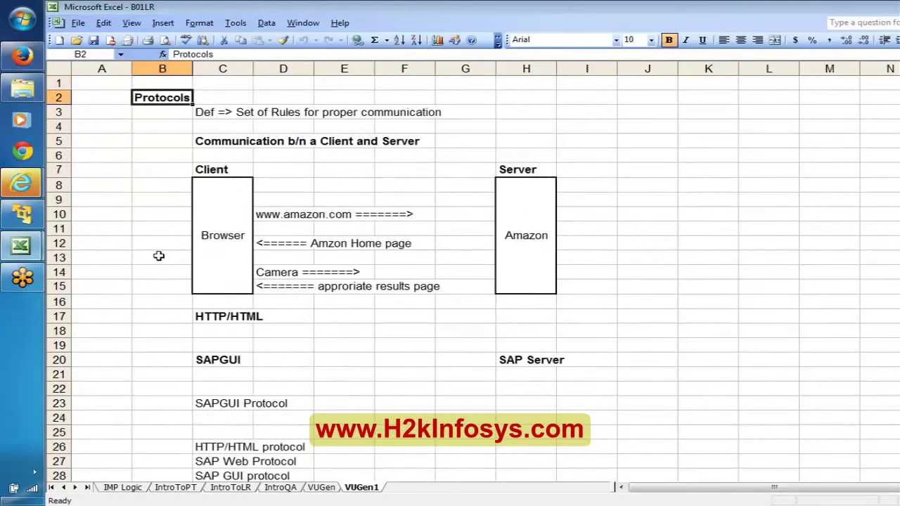
key(F4)
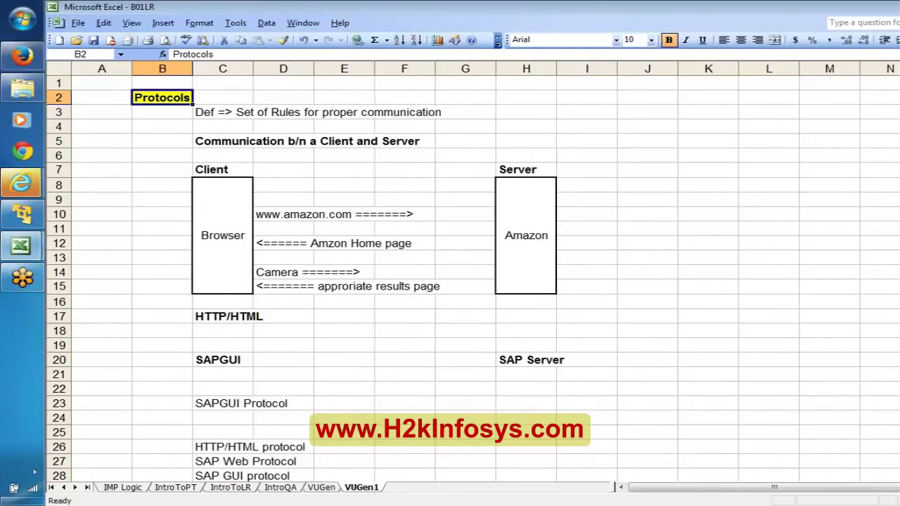
Rename the VUGen1 worksheet as VUGenProtocols
key(alt+o)
key(h)
key(r)
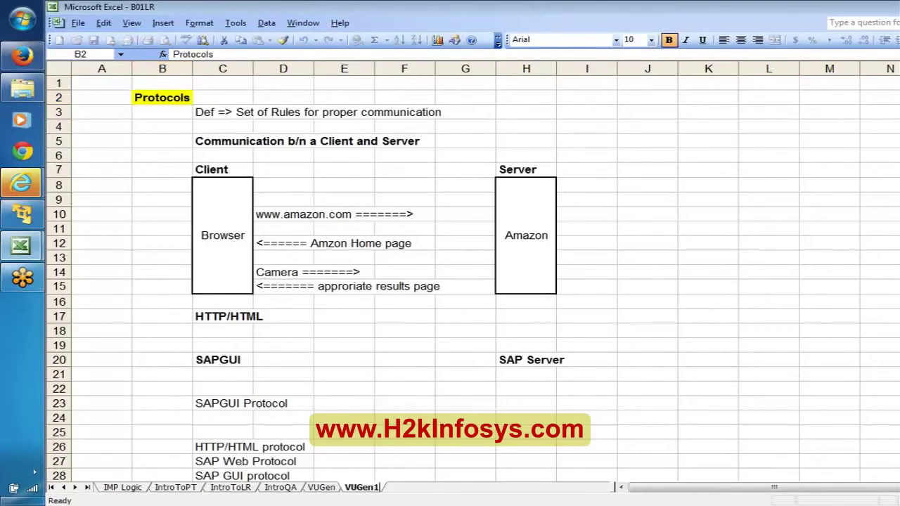
key(BackSpace)
text(Protocols)
click(366, 346)
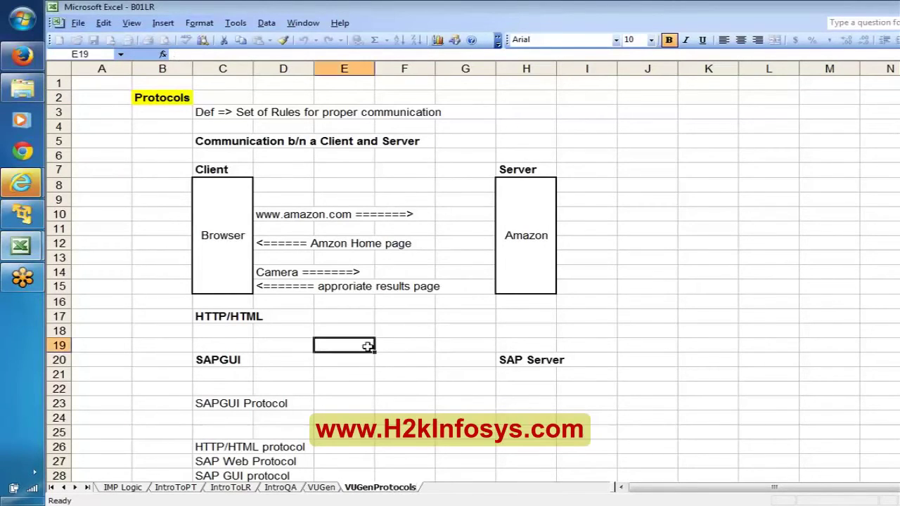
Insert a new blank worksheet and place it after the VUGenProtocols sheet
right_click(406, 487)
click(443, 384)
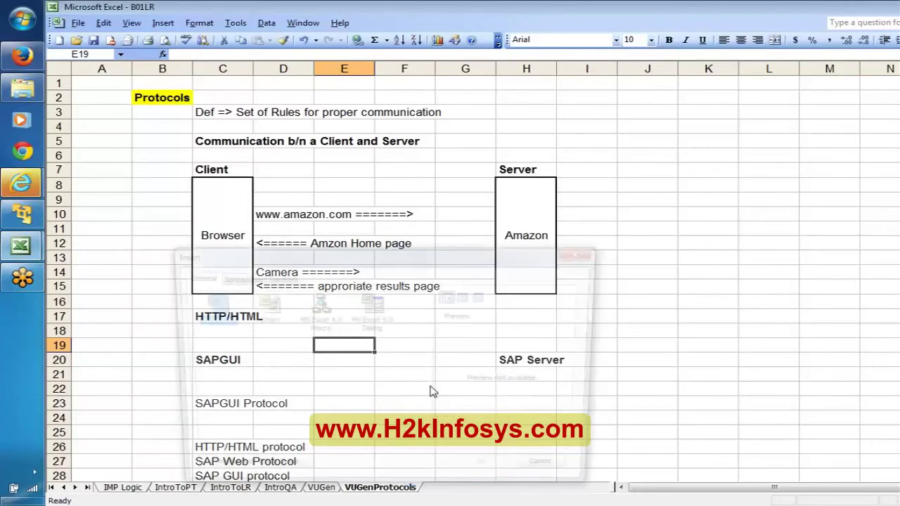
click(490, 476)
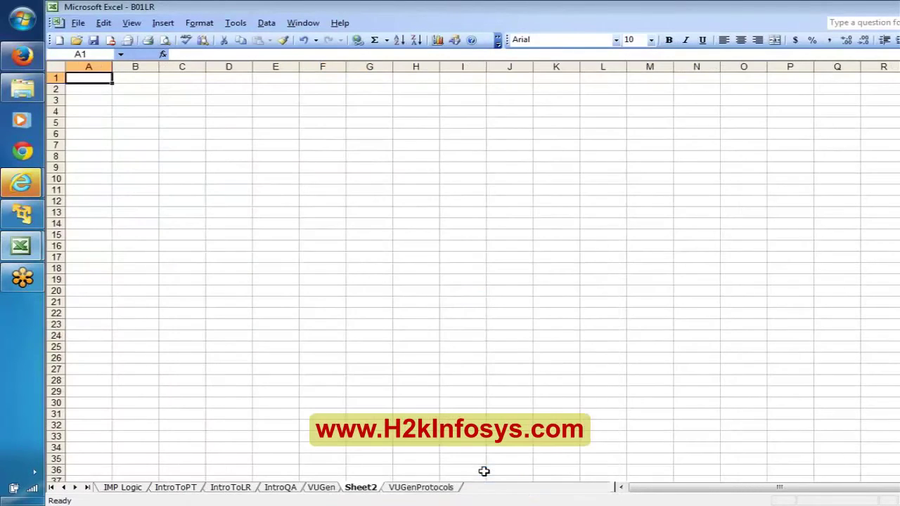
click(407, 487)
drag(402, 491, 365, 491)
Rename the new worksheet as VUGActions and select cell B2 on it
double_click(431, 490)
text(V)
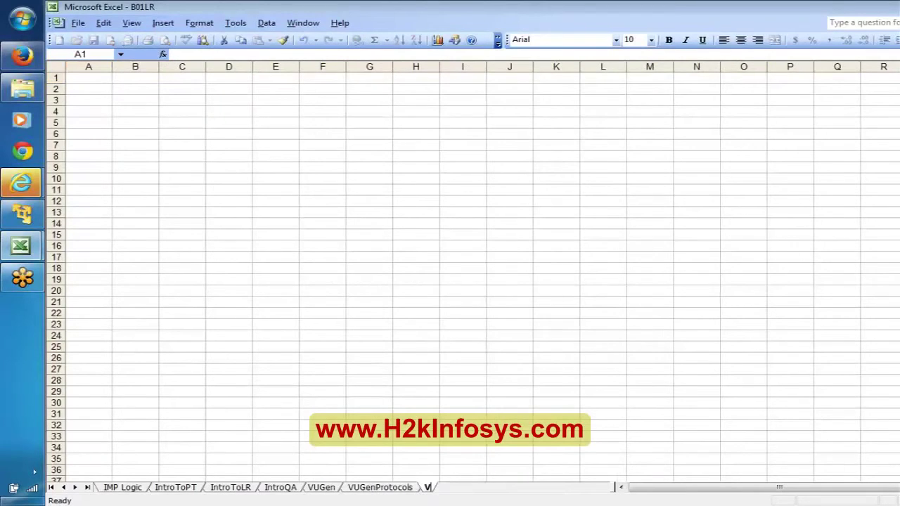
text(UGActions)
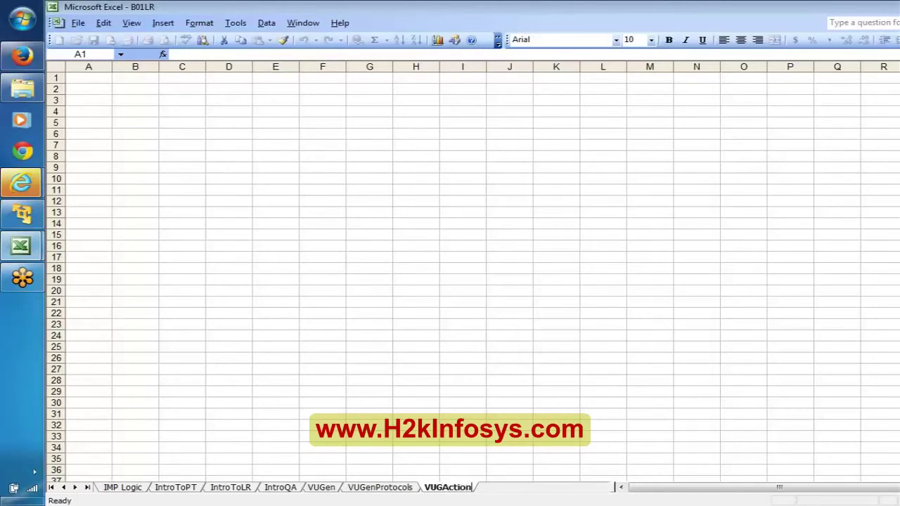
click(127, 87)
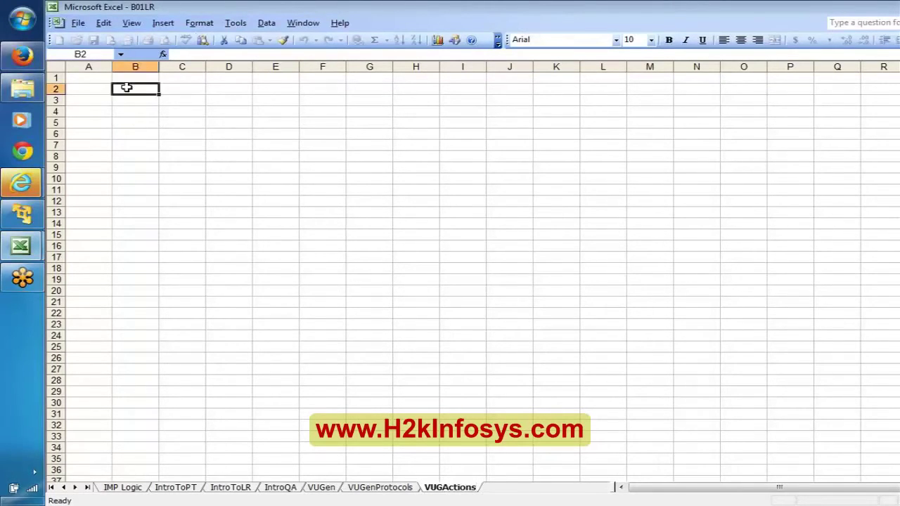
Set the VUGActions sheet's zoom to a custom magnification of 130%
click(161, 24)
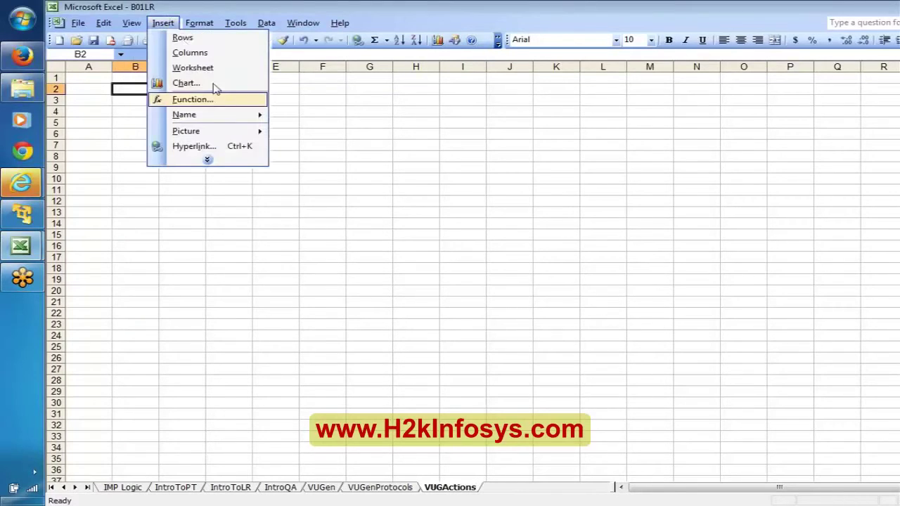
mouse_move(134, 24)
click(167, 46)
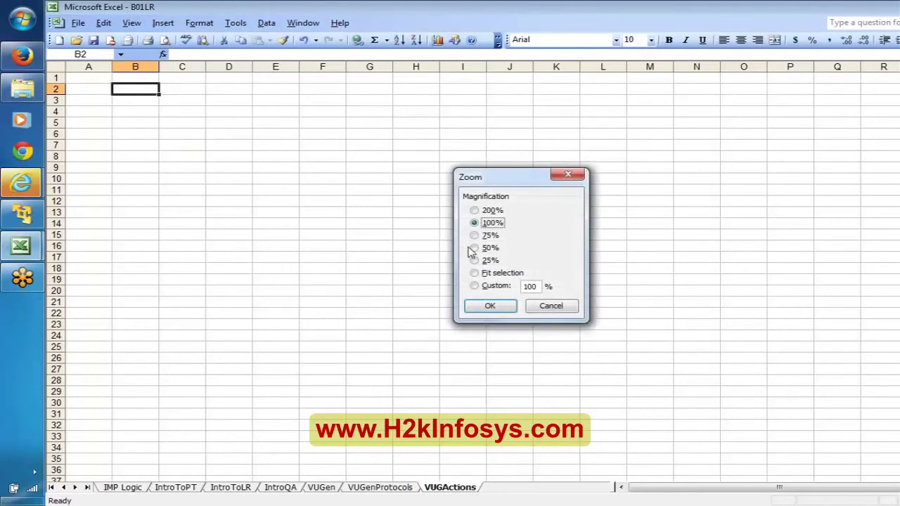
double_click(530, 286)
text(130)
key(Return)
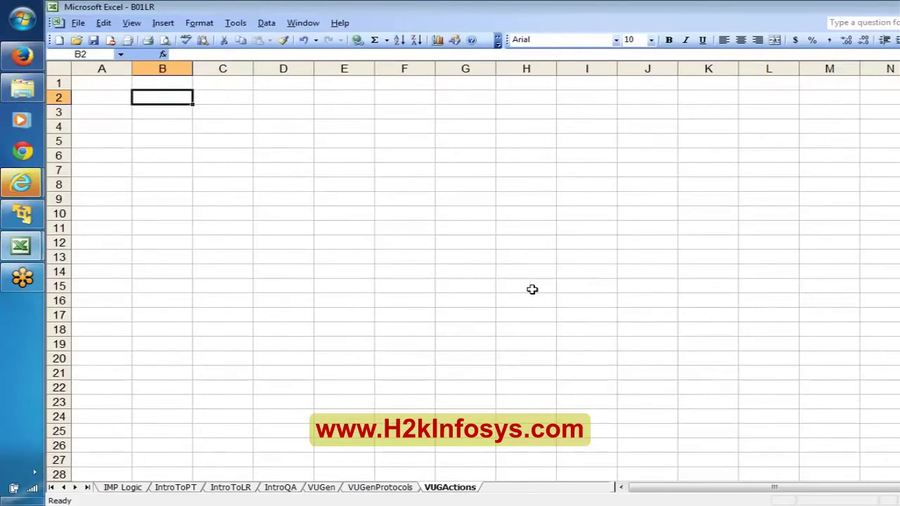
Enter "By Default, a VU script will contain 3 Actions" in cell B2
text(By D)
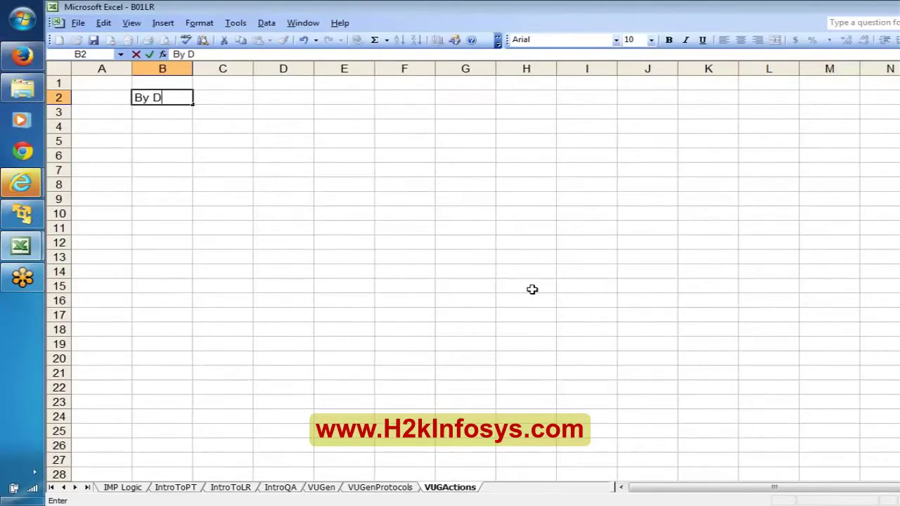
text(efault,)
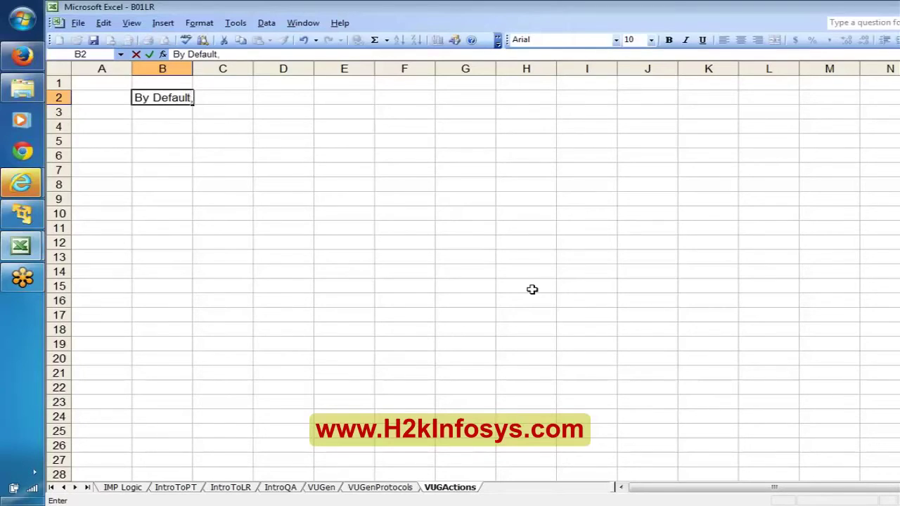
text( a VU script wi)
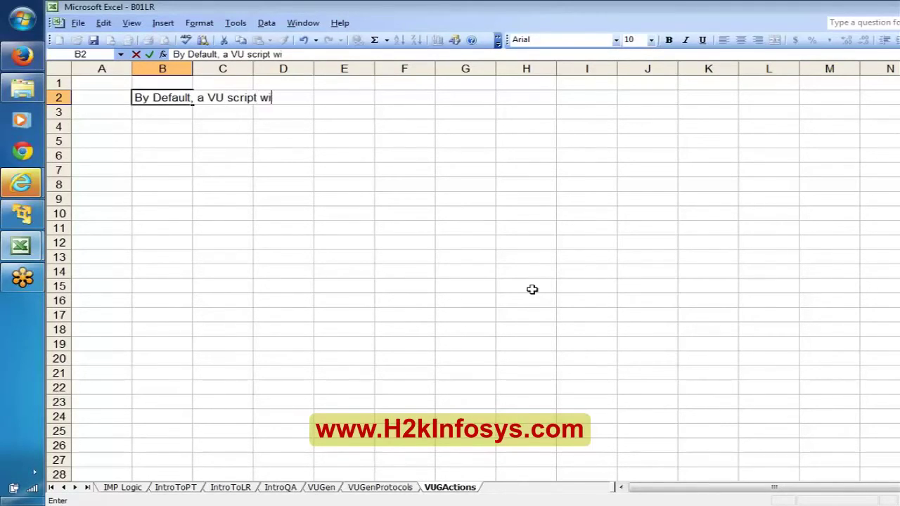
text(ll contain)
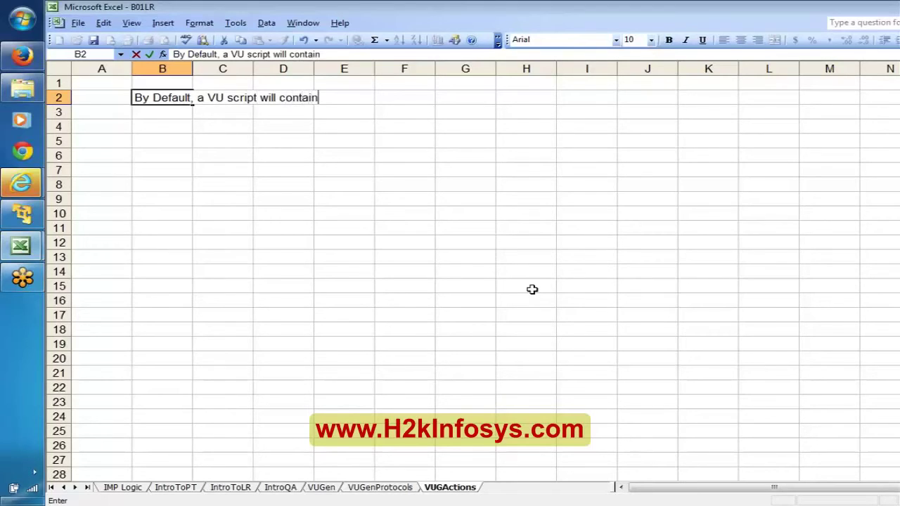
text( 3 Actions)
key(Return)
key(Up)
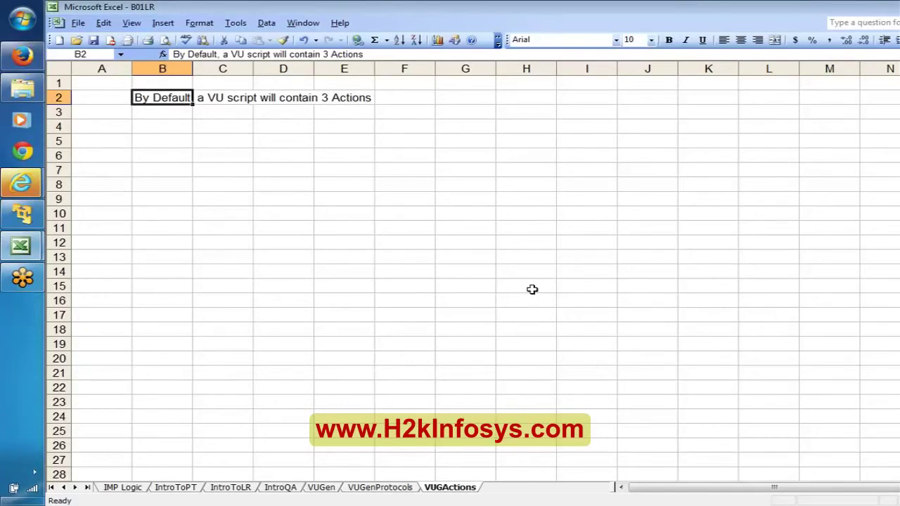
List the three actions in C3 to C5 as "1. Vuser_init", "2. Action" and "3. vUser_end"
key(Down)
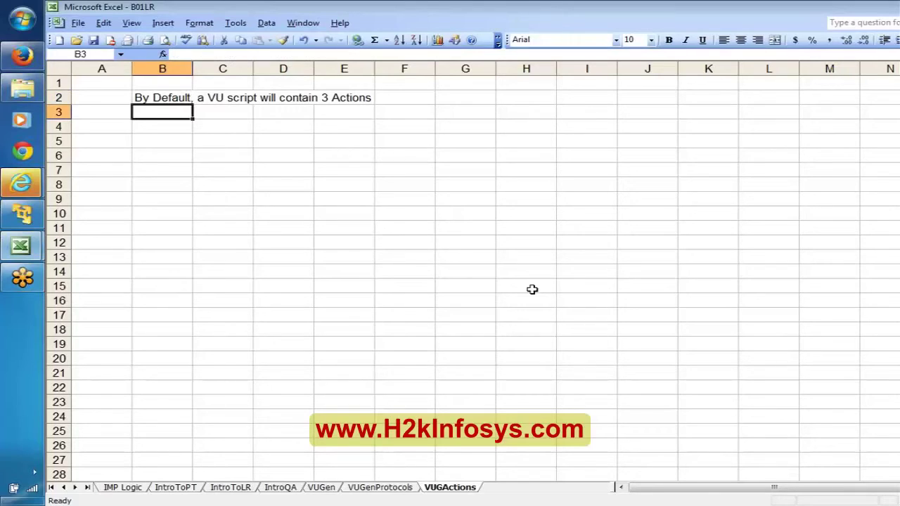
key(Right)
text(1)
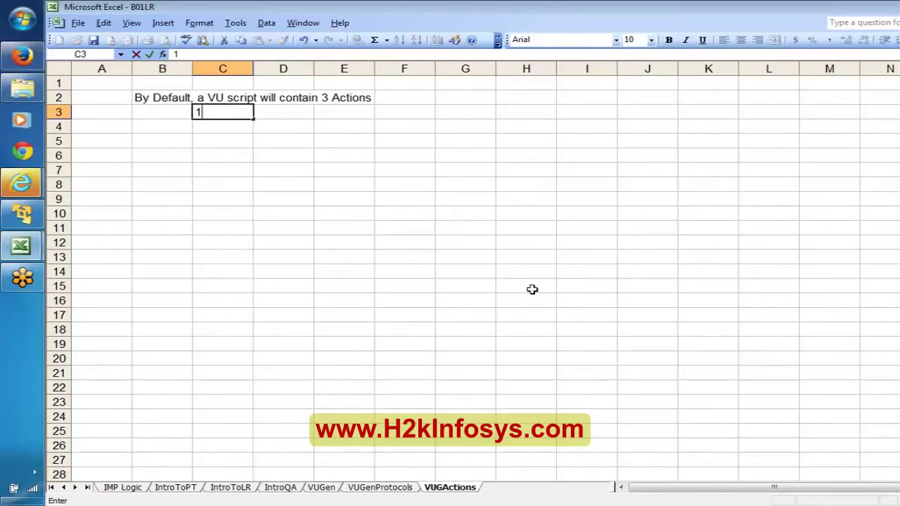
text(. VU)
text(ser_init)
key(Return)
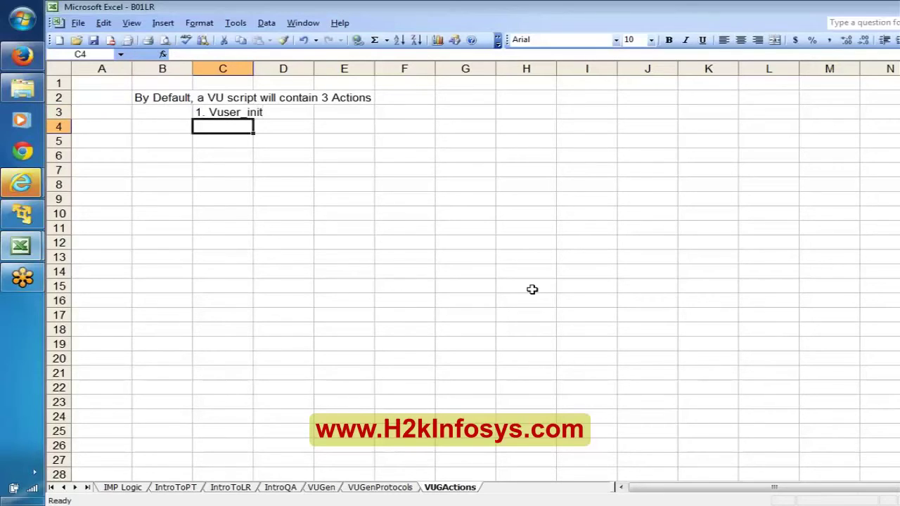
text(2.)
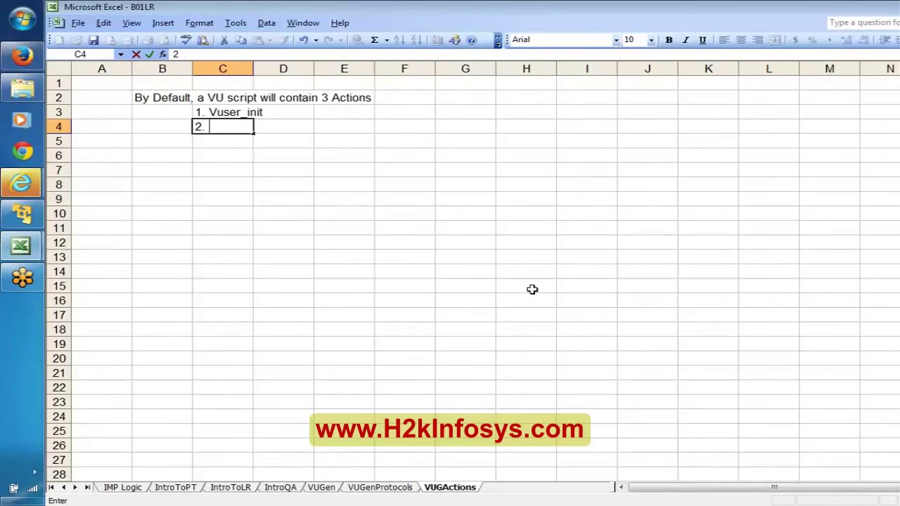
text( Action)
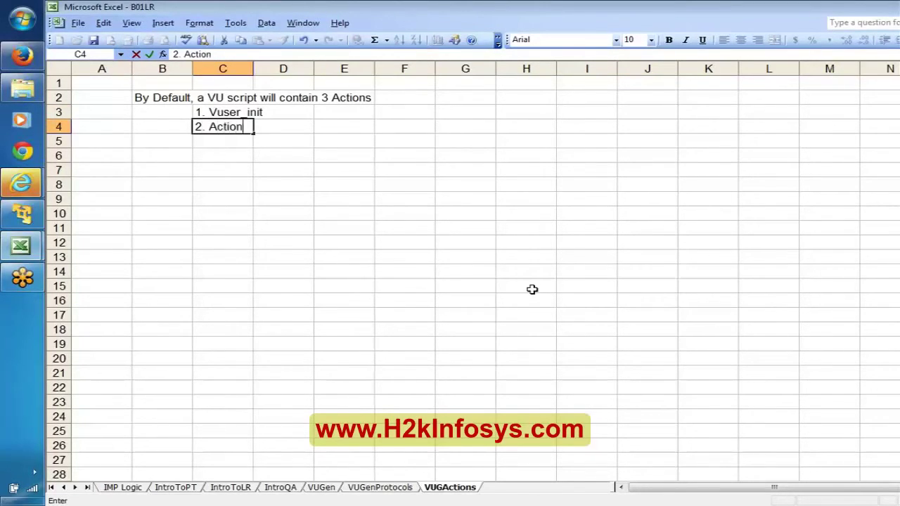
key(Return)
text(3.)
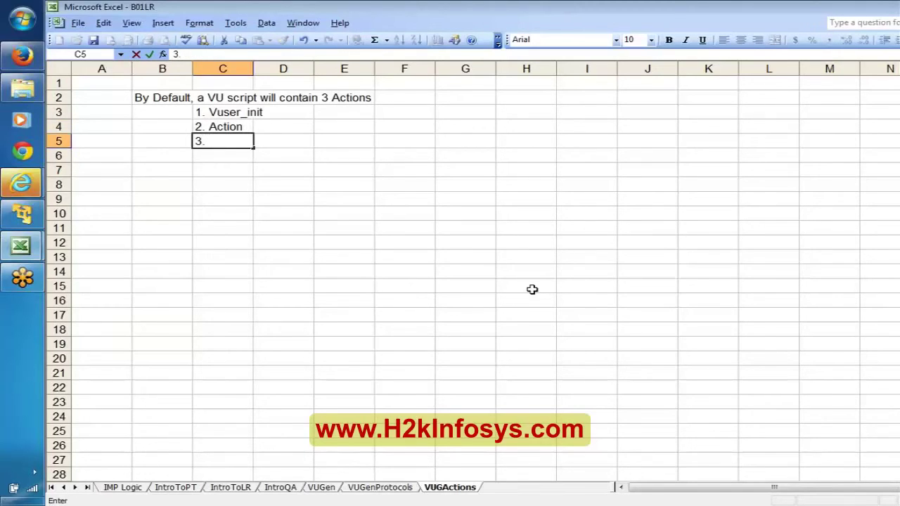
text( vUser_end)
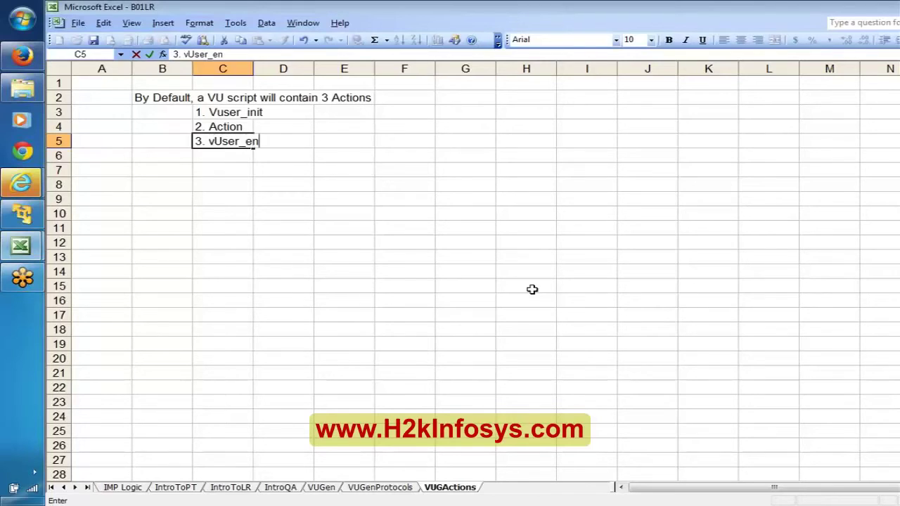
key(Return)
Correct the third list entry in C5 to read "3. vuser_end" in lowercase
key(Up)
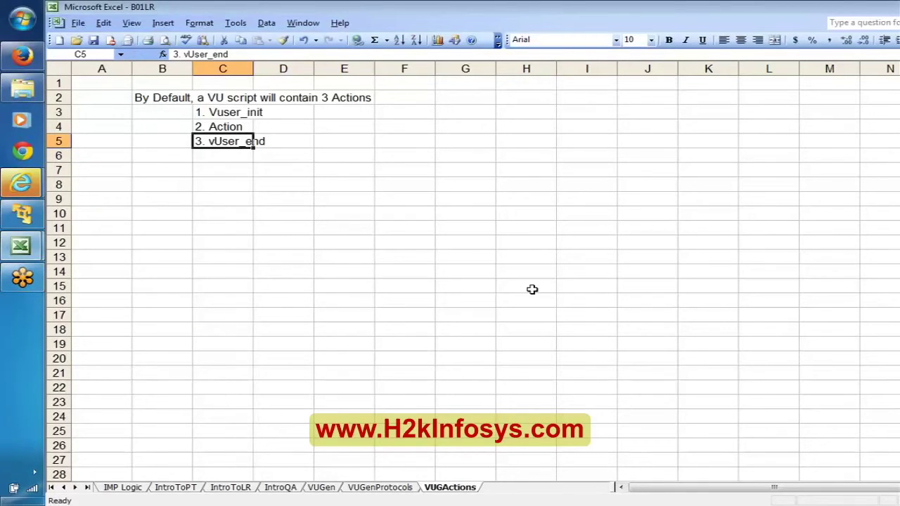
key(F2)
key(ctrl+Left)
key(Delete)
key(Delete)
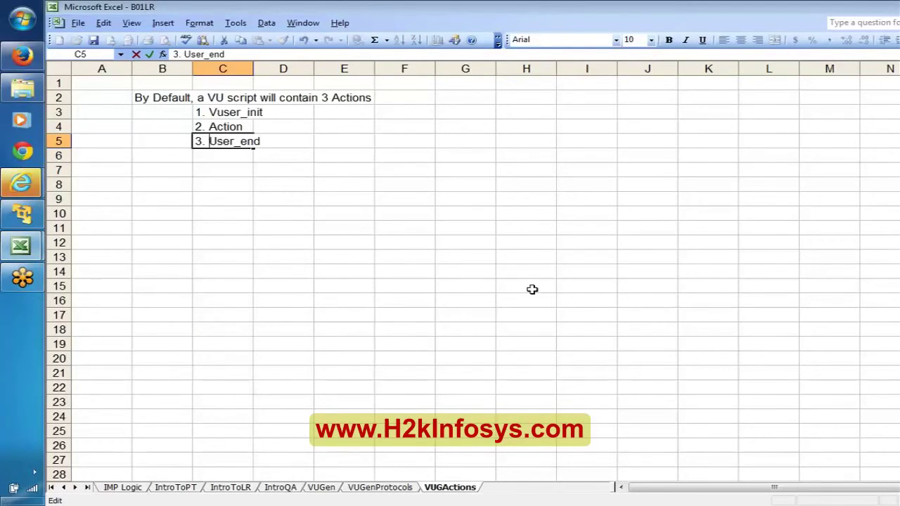
text(vu)
key(Return)
Make the Vuser_init entry in C3 bold and move the selection to cell E3
key(Up)
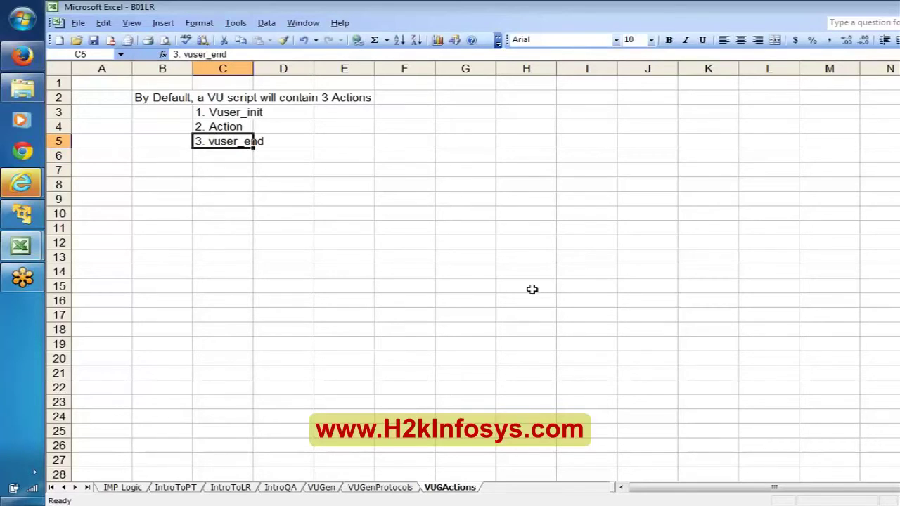
key(Up)
key(Up)
key(ctrl+b)
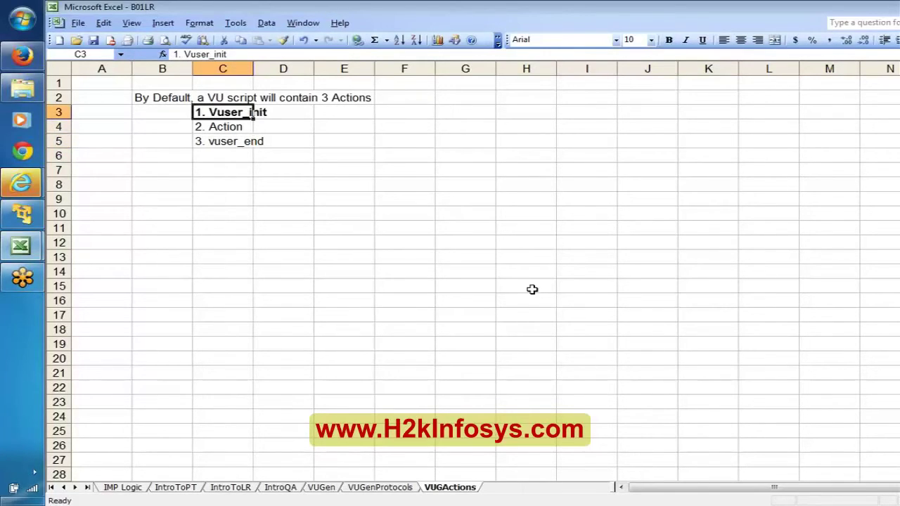
key(Right)
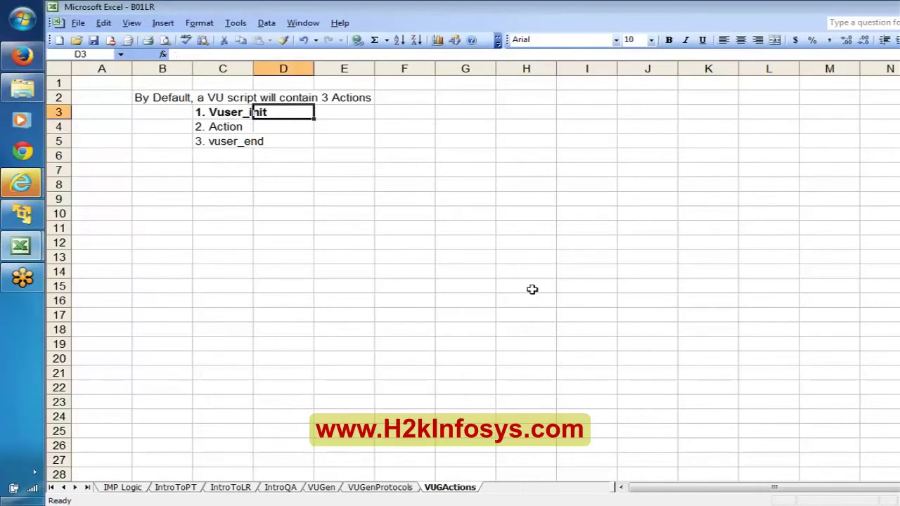
key(Right)
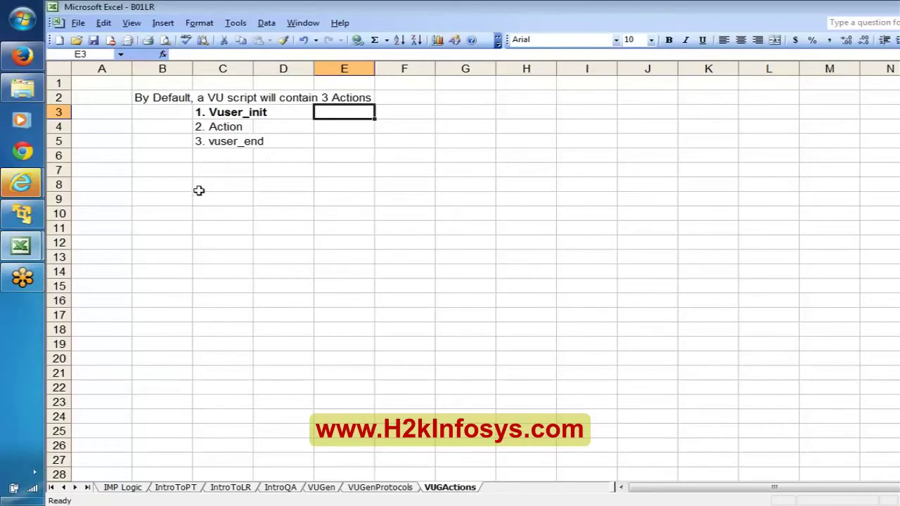
Enter the heading "Action" in cell B1 and make it bold
click(153, 80)
text(Action)
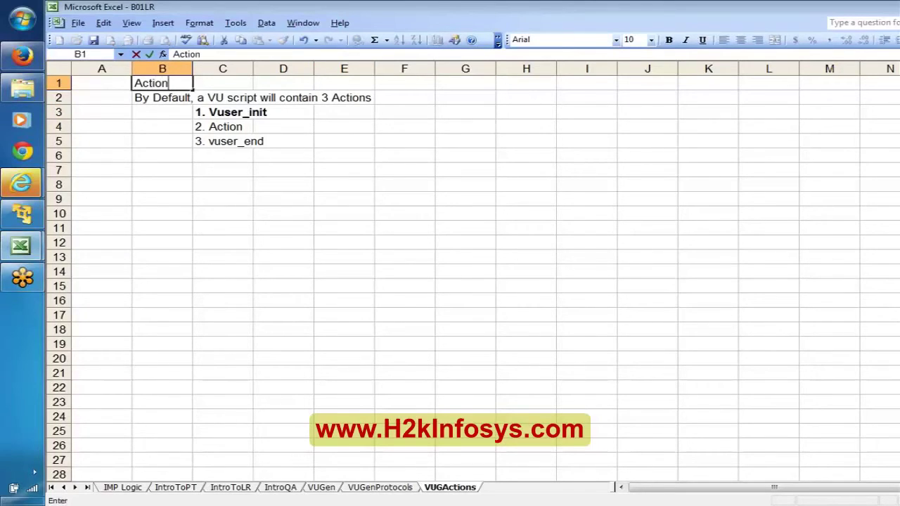
key(ctrl+Return)
key(F2)
text(s)
key(ctrl+Return)
key(F2)
key(BackSpace)
key(ctrl+Return)
key(ctrl+b)
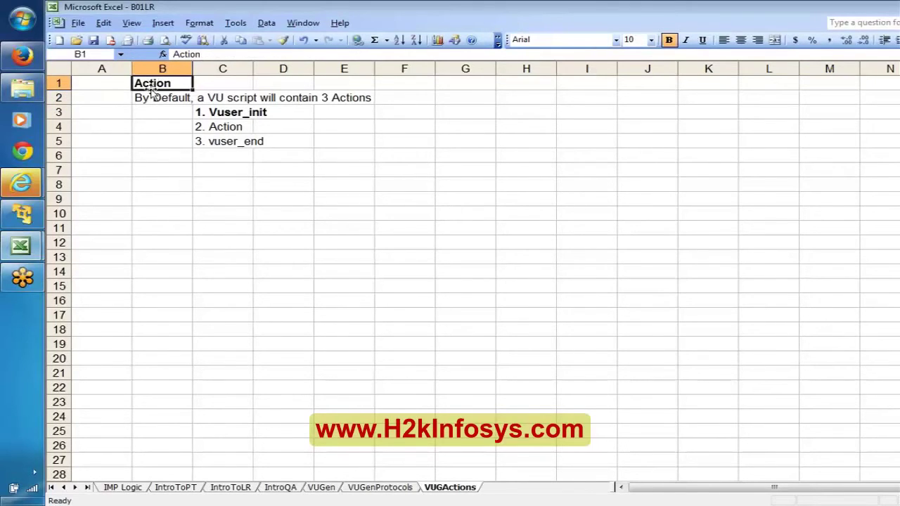
Insert a row below the Action heading and enter "Set of Steps for a particular task" in C2
right_click(63, 101)
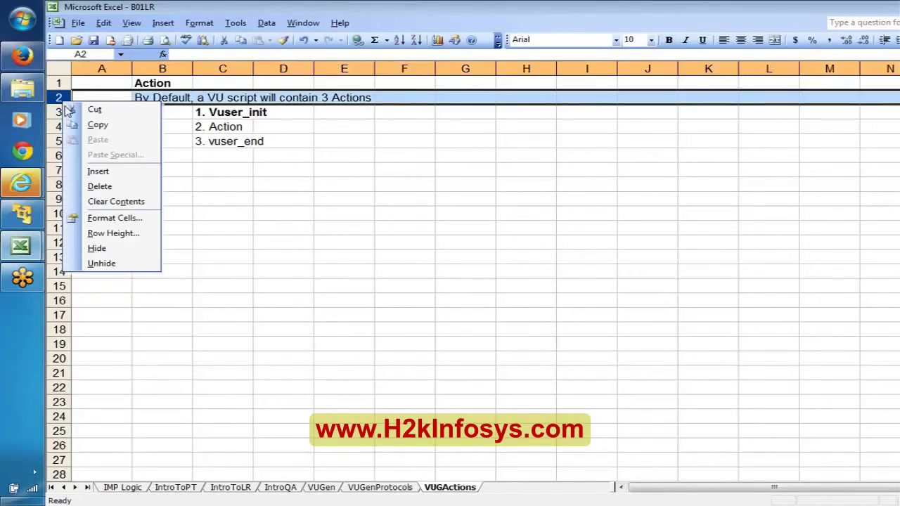
click(95, 172)
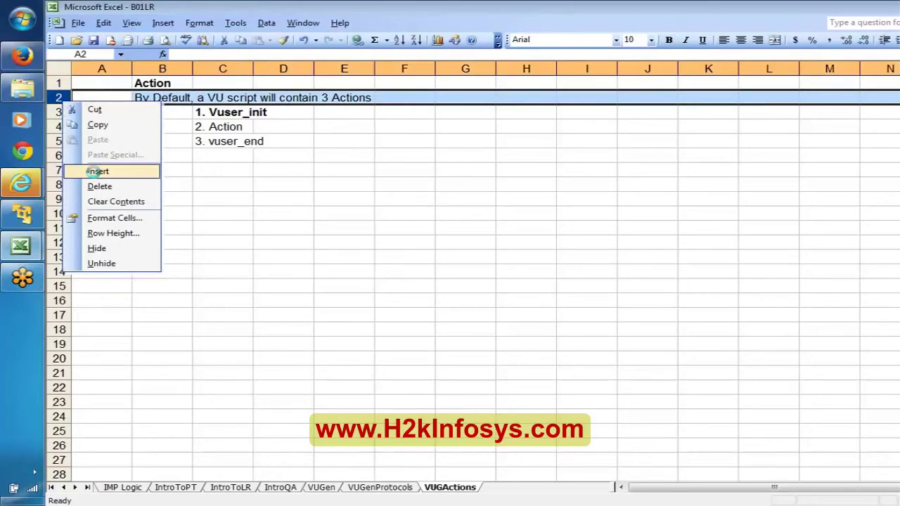
click(238, 99)
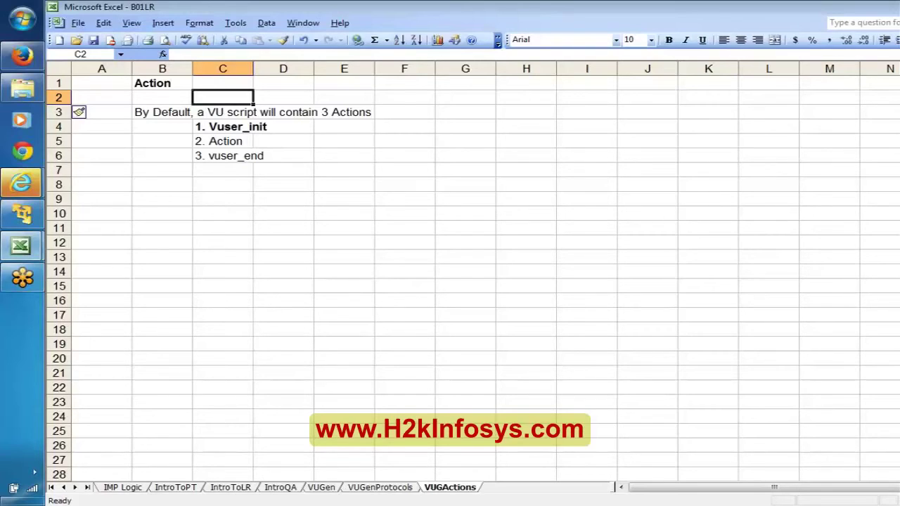
text(Set of)
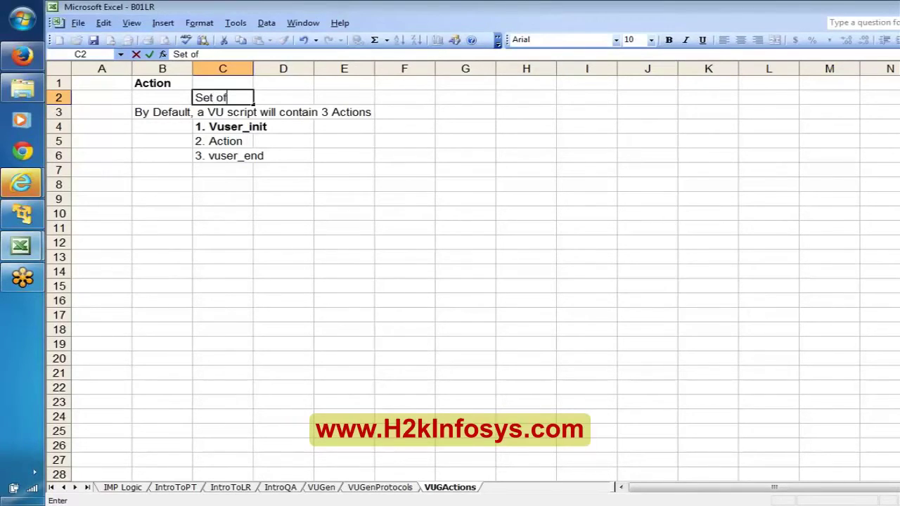
text( Steps for a p)
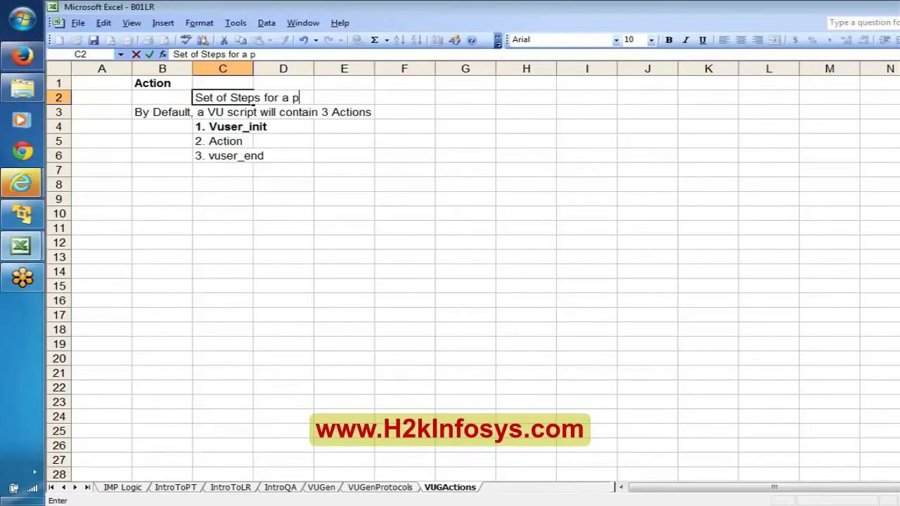
text(articula)
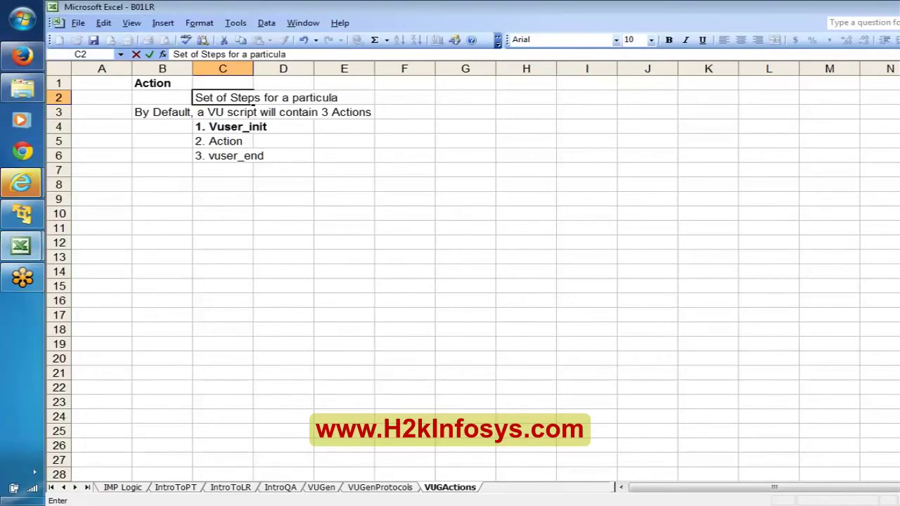
text(r task)
key(Return)
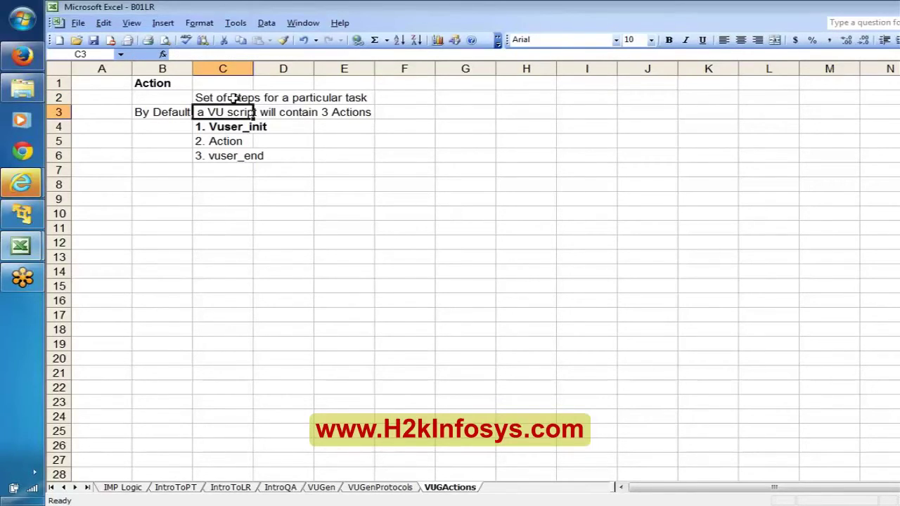
Insert a blank row above the "By Default" line in row 3 and select cell C3
click(158, 84)
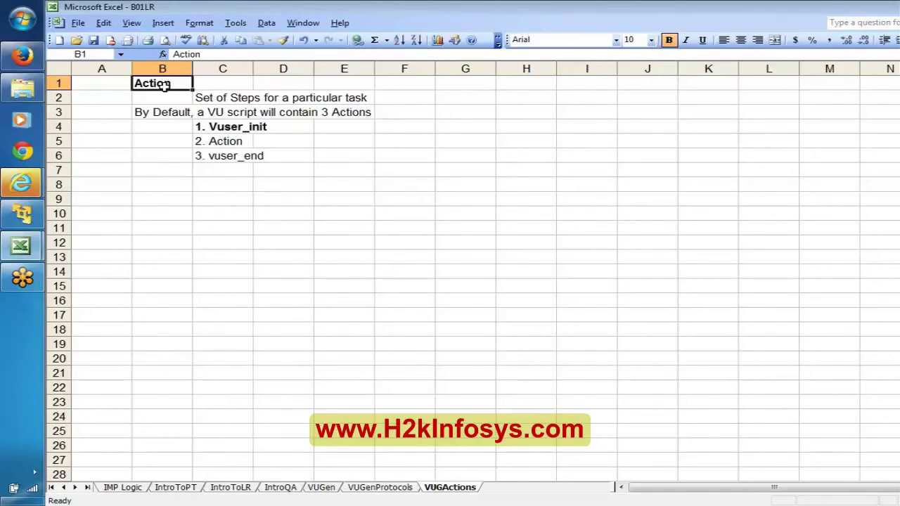
click(228, 131)
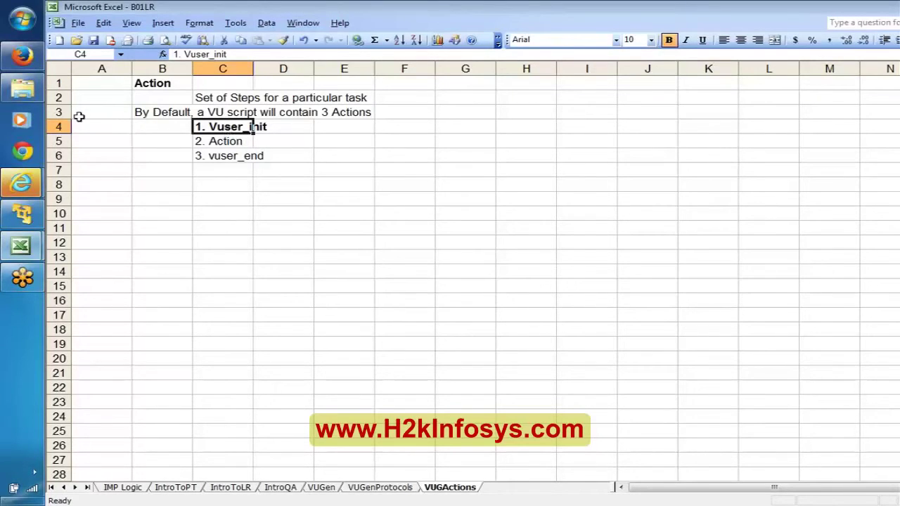
right_click(58, 113)
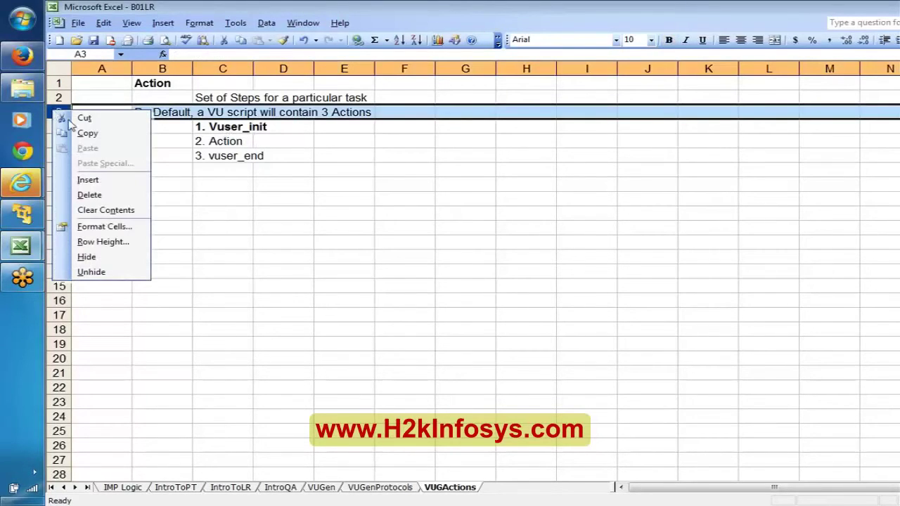
click(115, 178)
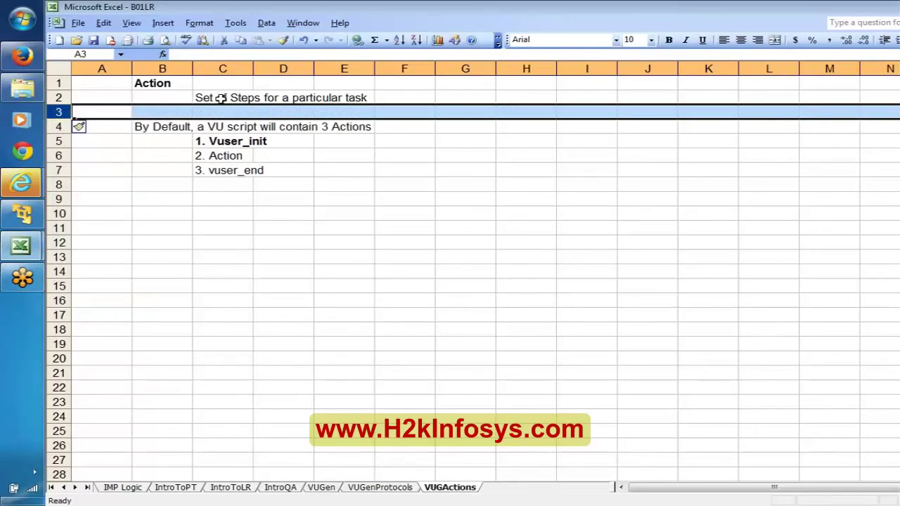
click(221, 110)
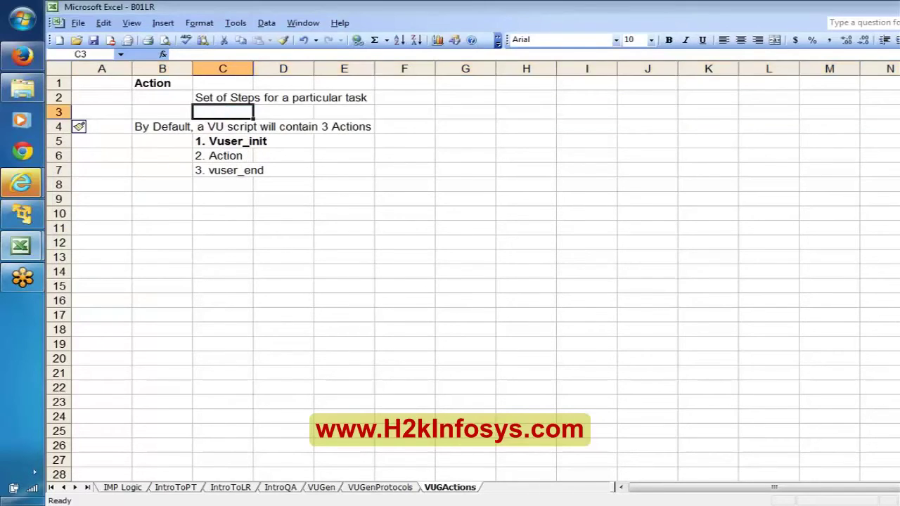
Enter "Ex:" in cell C3 and move the "By Default" line with its three actions down to start at B18
text(Ex:)
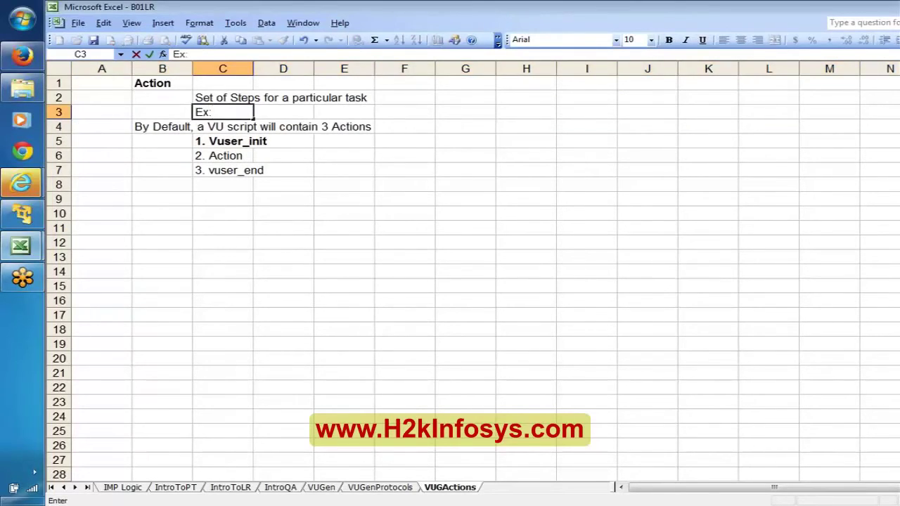
key(Return)
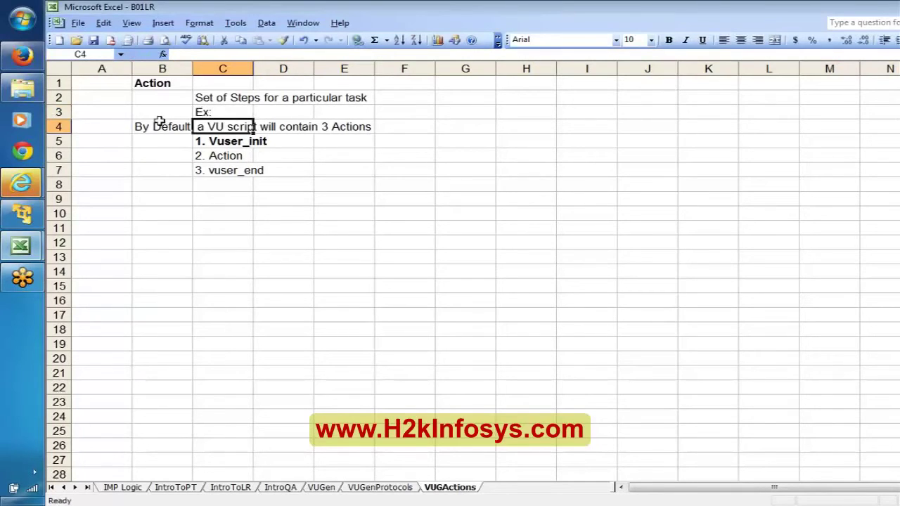
drag(140, 127, 139, 126)
key(shift+Right)
key(shift+Down)
key(shift+Down)
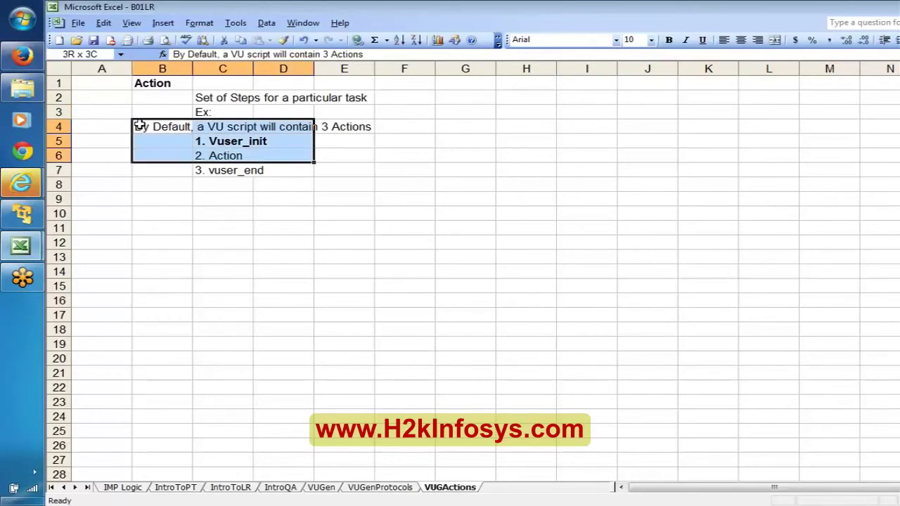
key(shift+Down)
key(ctrl+c)
key(Down)
key(Down)
key(Down)
key(Down)
key(Down)
key(Down)
key(Down)
key(Down)
key(Down)
key(Down)
key(Down)
key(Down)
key(Down)
key(Down)
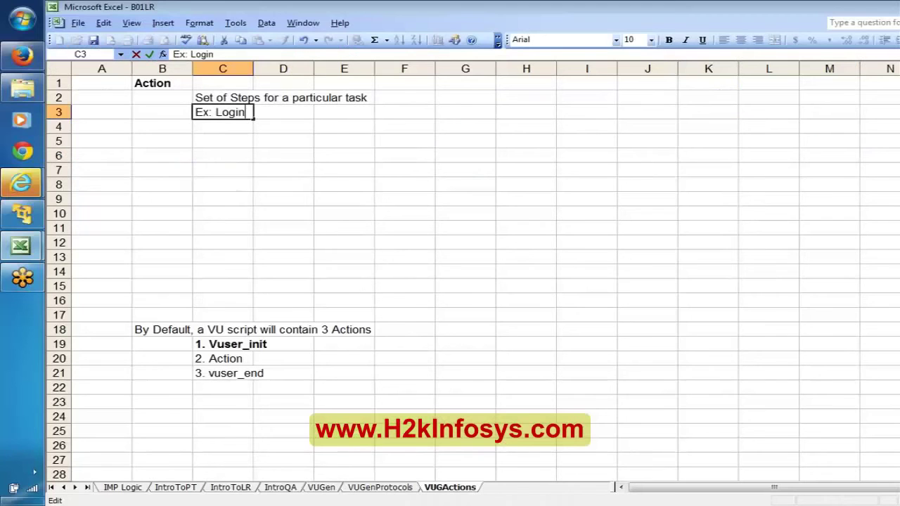
Complete the C3 entry as "Ex: Login" and enter "Open Browser" in cell D4
click(223, 126)
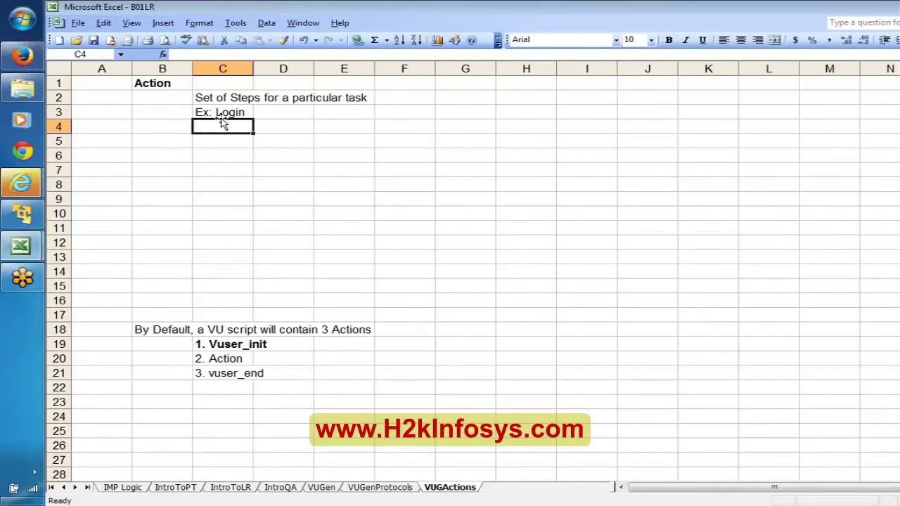
key(Right)
text(O)
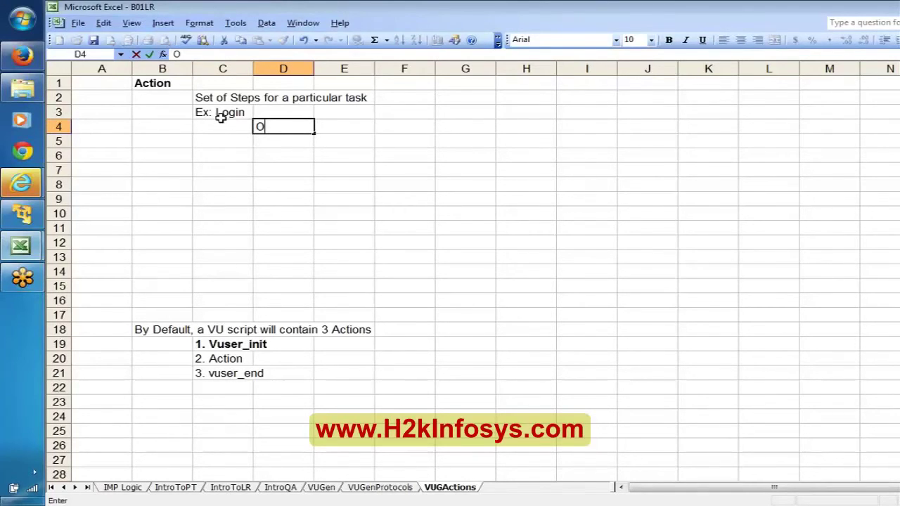
text(pen Brow)
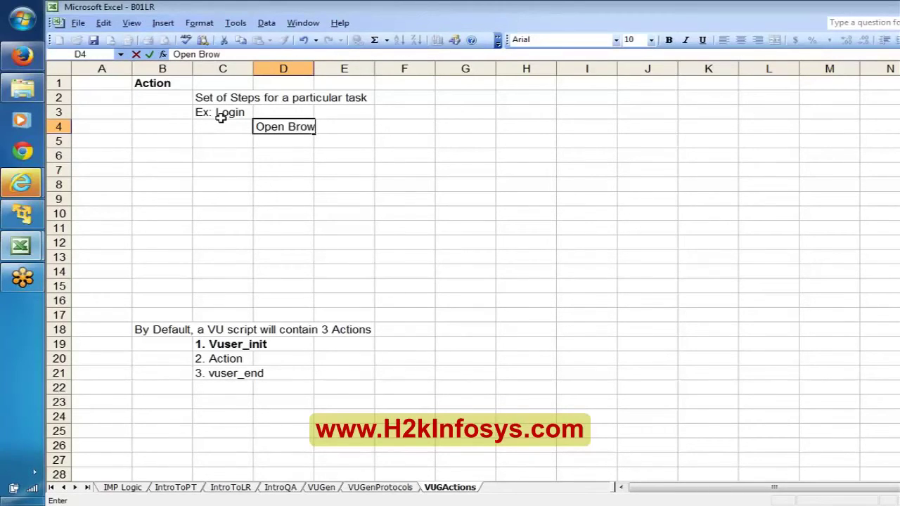
text(ser)
key(Return)
text(L)
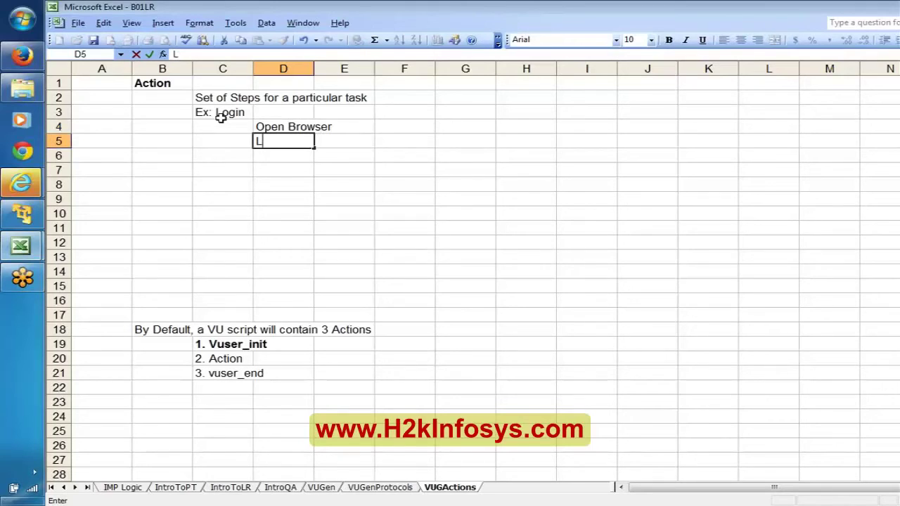
text(aunch)
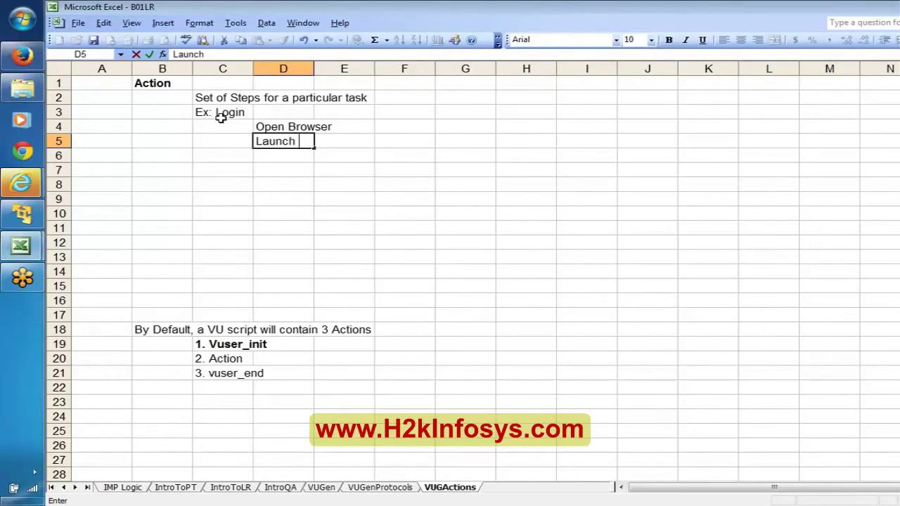
text( www.ama)
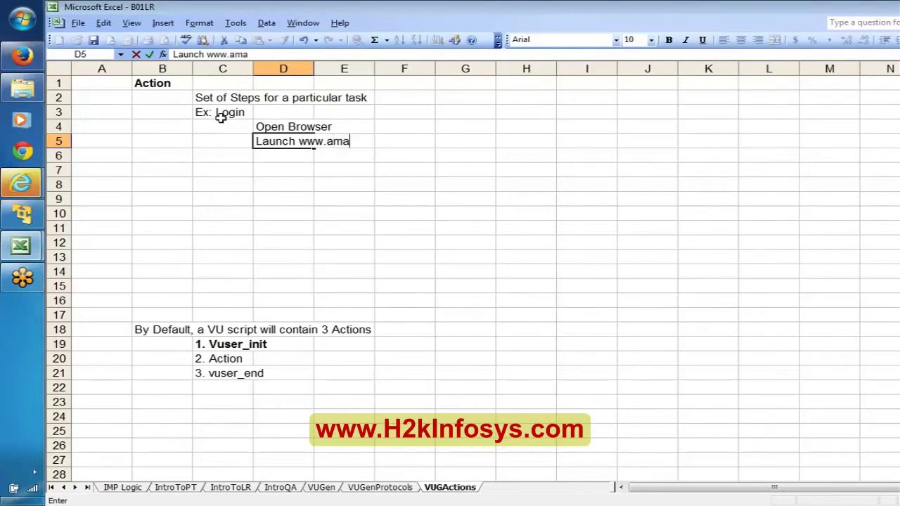
text(zon.com)
key(Return)
Enter "Click on Login Link" in cell D6 as the third login step
text(Ent)
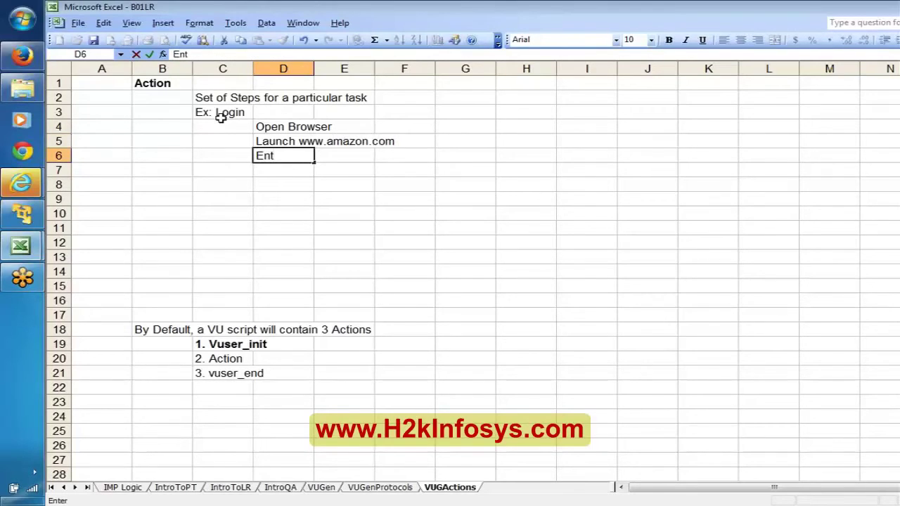
key(BackSpace)
key(BackSpace)
text(nter)
key(BackSpace)
key(BackSpace)
key(BackSpace)
key(BackSpace)
key(BackSpace)
text(Click on L)
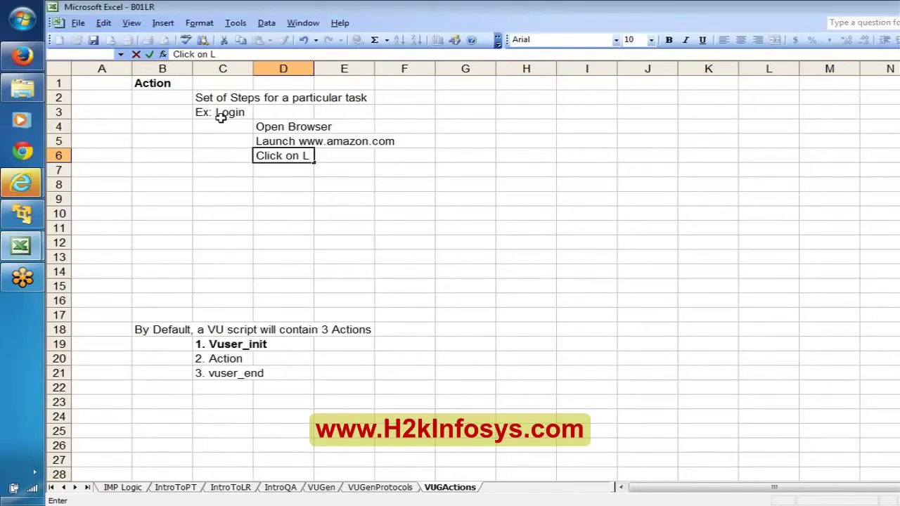
text(ogin Lin)
text(k)
key(Return)
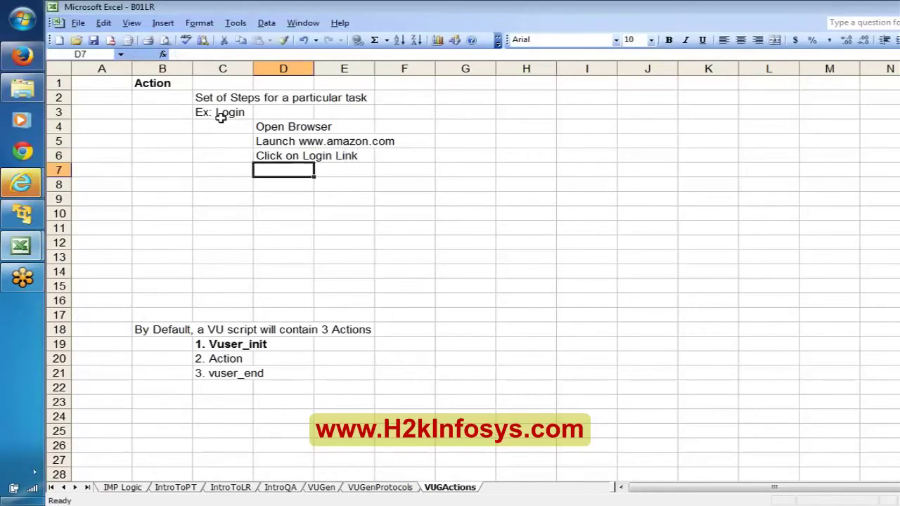
Enter the login steps "Enter username" in D7 and "Enter Password" in D8
text(Enter )
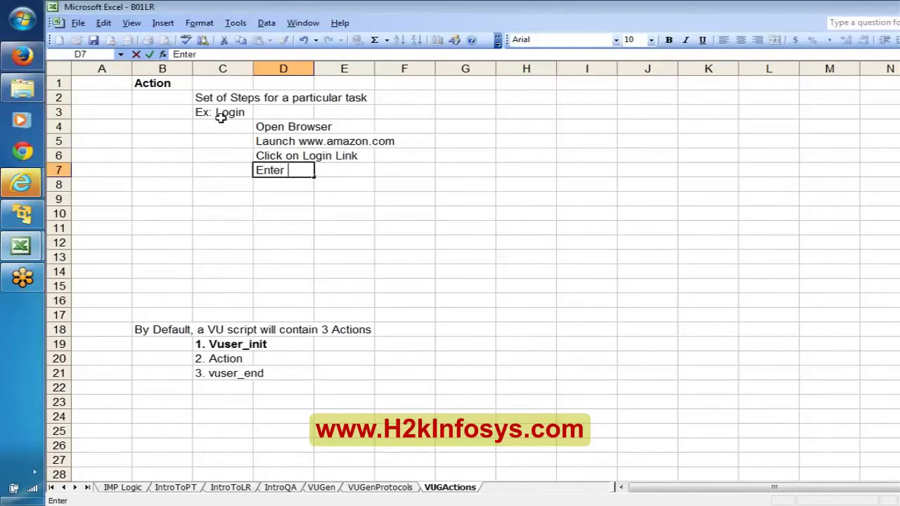
text(username)
key(Return)
text(Ent)
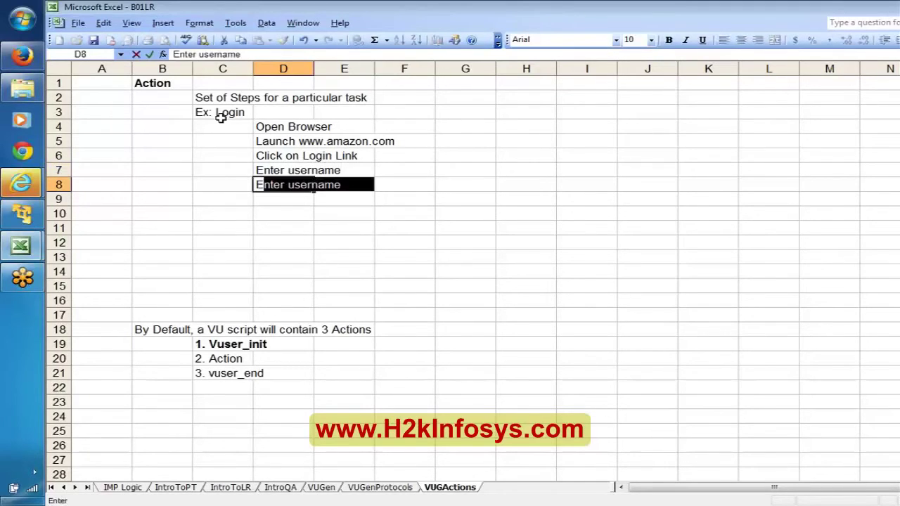
text(er P)
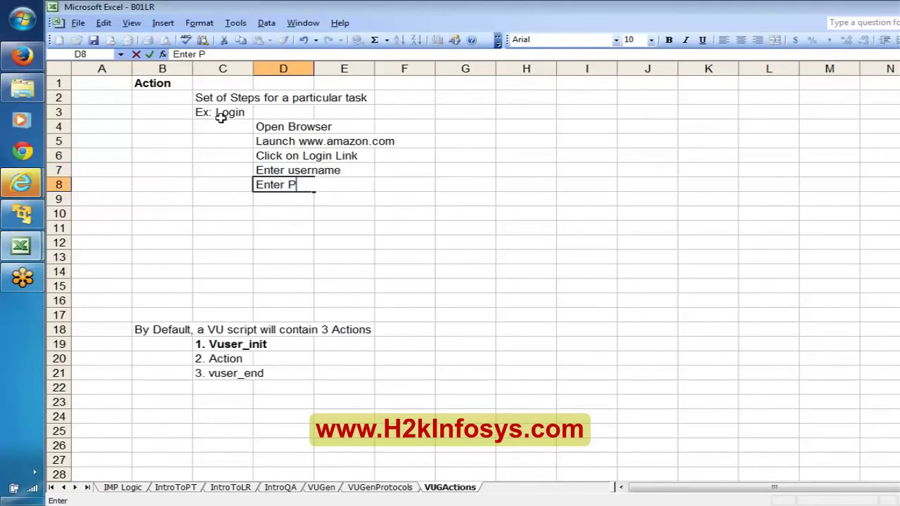
text(assword)
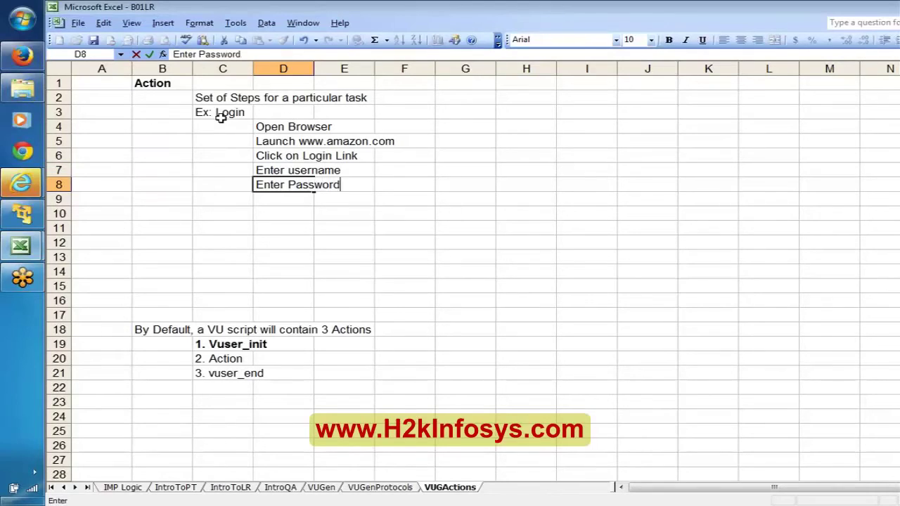
key(Return)
Enter "Click on Sign In button" in cell D9 as the last login step
text(Click o)
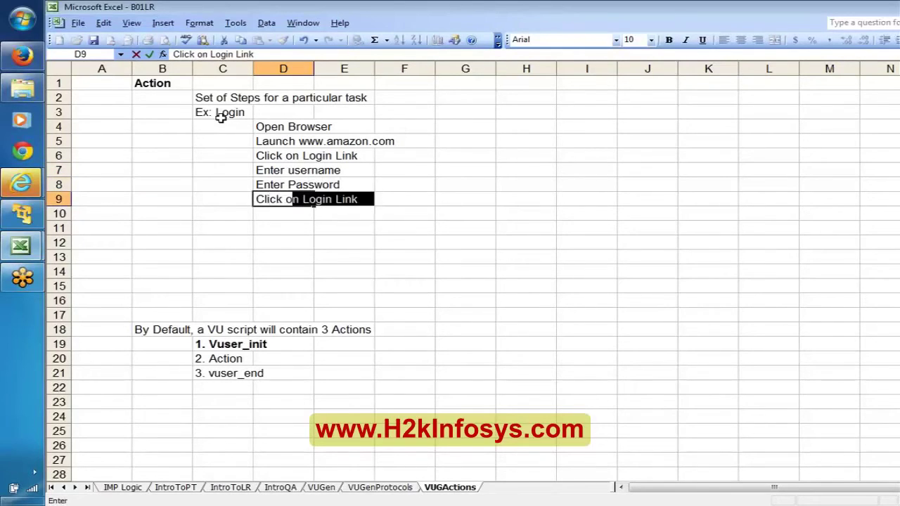
text(n Sign I)
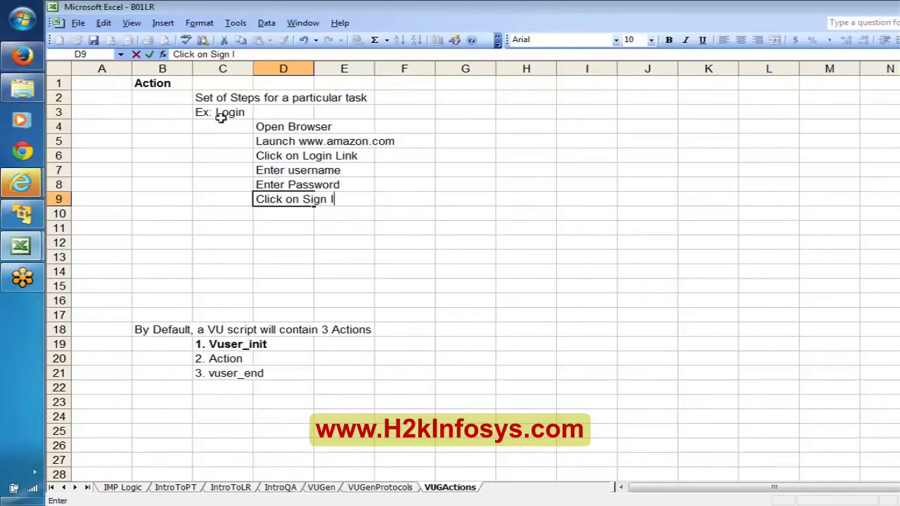
text(n button)
key(Return)
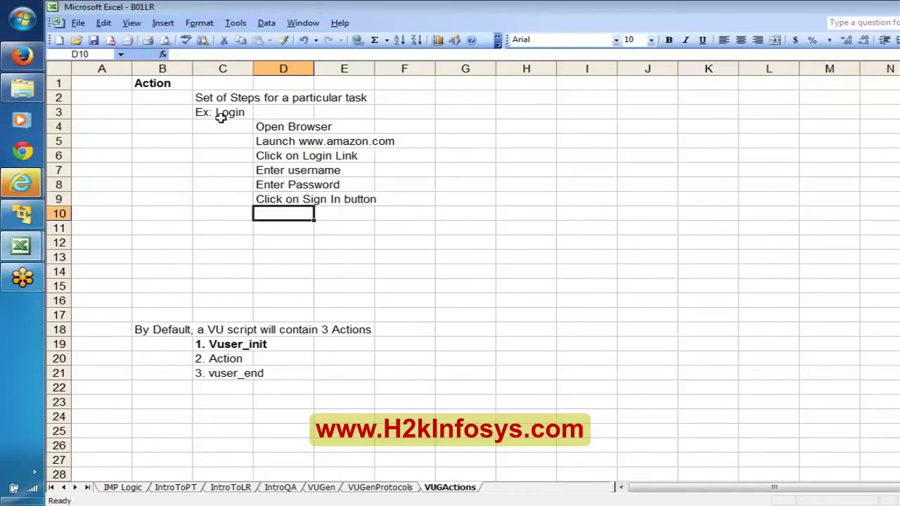
Make the "Ex: Login" entry in cell C3 bold
click(213, 109)
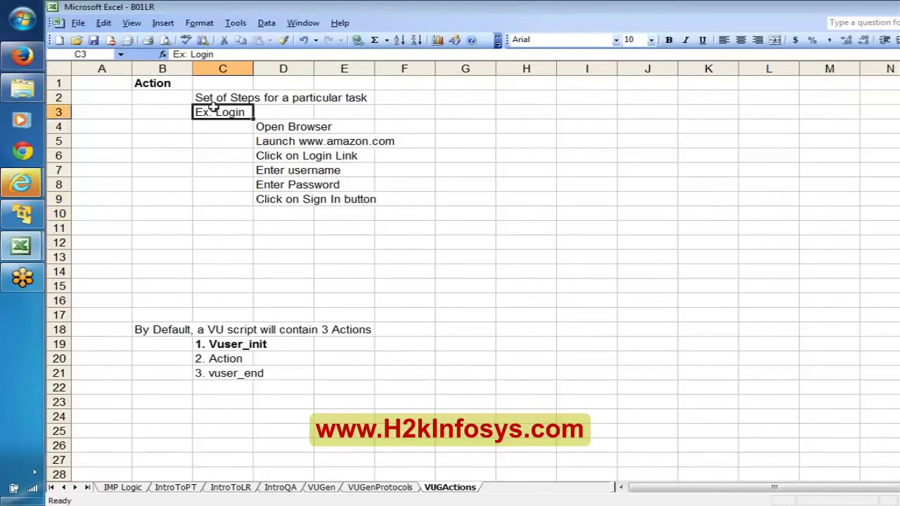
key(ctrl+b)
key(Return)
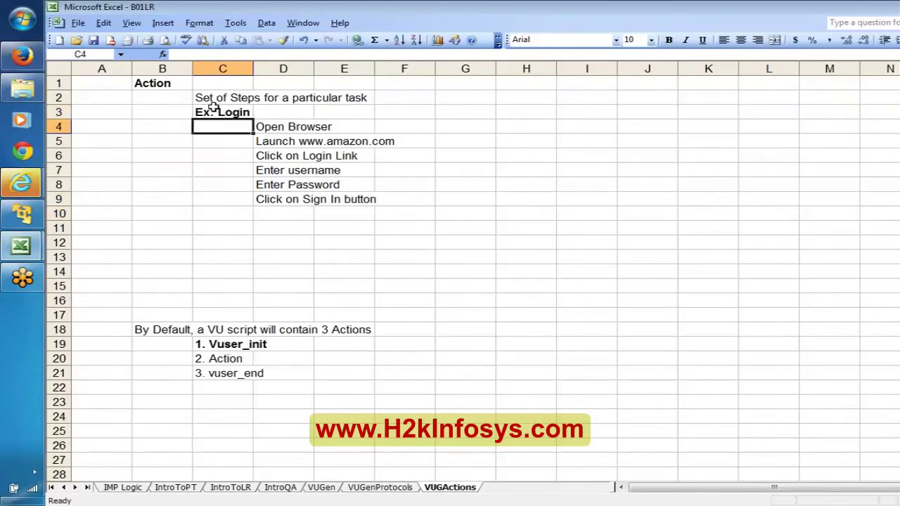
Review the login example by selecting its steps in D4:F9, its heading in C3, and rows 4 to 9
key(Right)
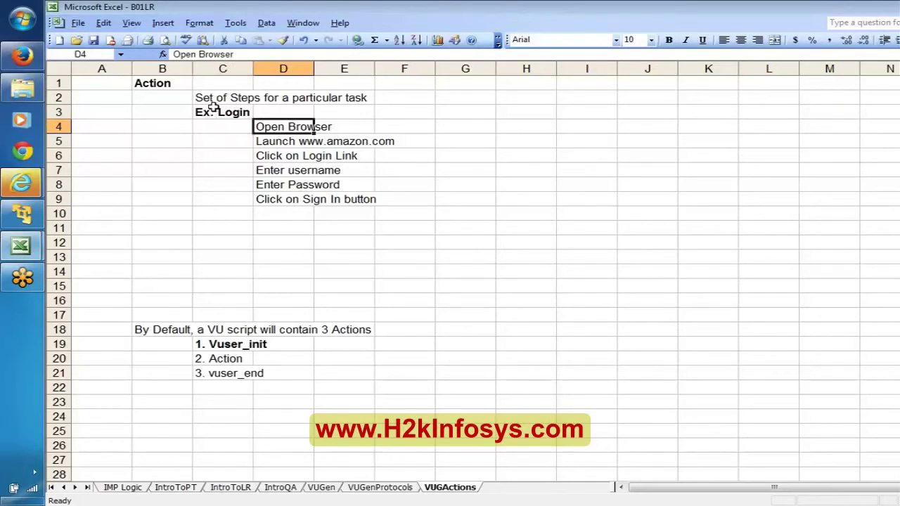
key(shift+Right)
key(shift+Right)
key(shift+Down)
key(shift+Down)
key(shift+Down)
key(shift+Down)
key(shift+Down)
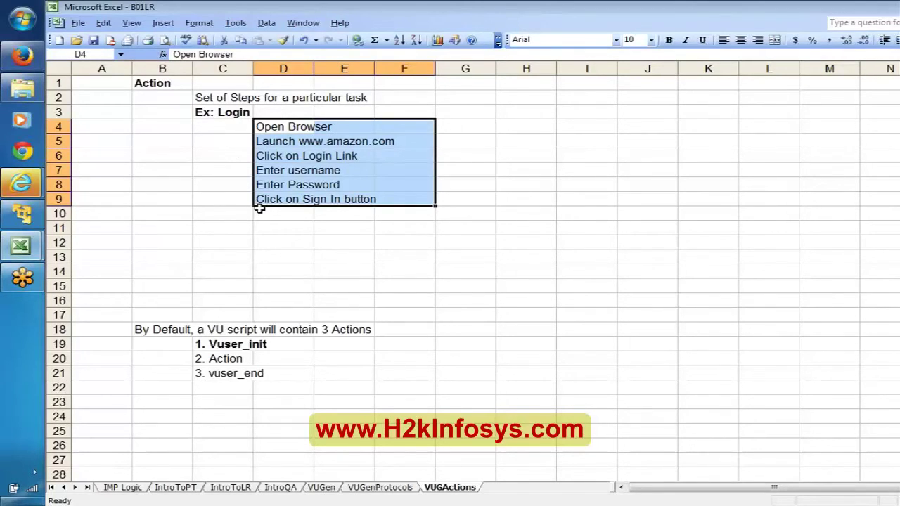
click(216, 118)
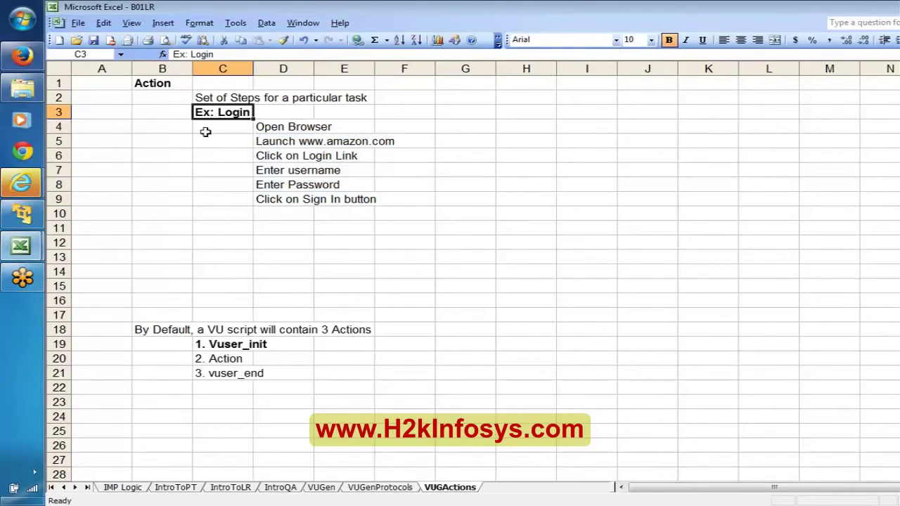
click(55, 126)
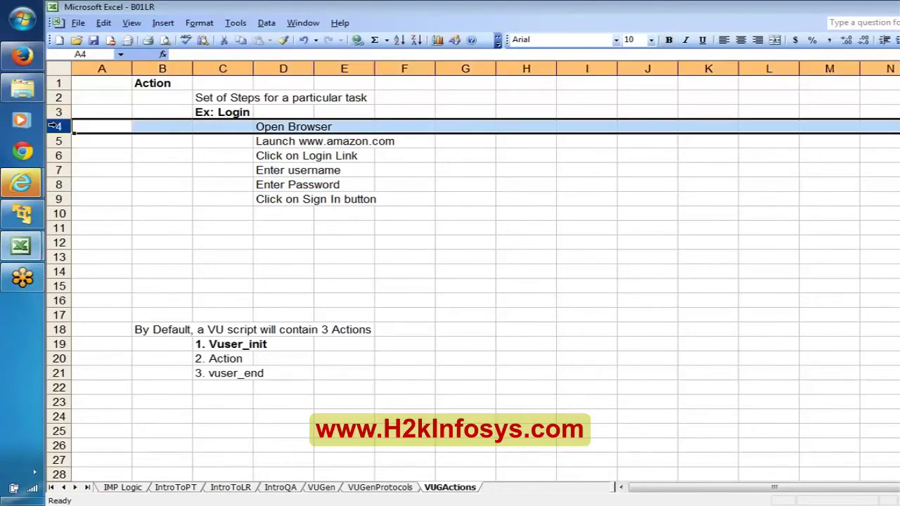
key(shift+Down)
key(shift+Down)
key(shift+Down)
key(shift+Down)
key(shift+Down)
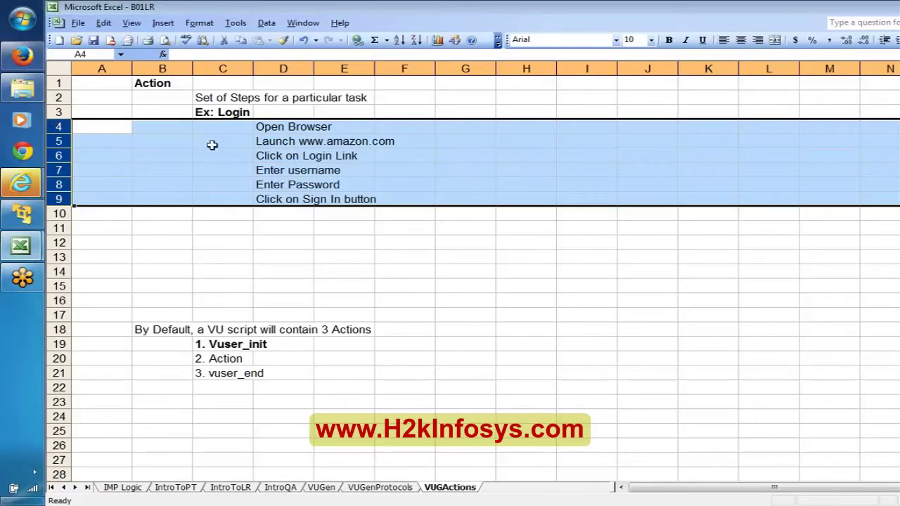
Move the "By Default" line and its three actions from B18:E21 up to start at B11
click(165, 328)
key(shift+Down)
key(shift+Down)
key(shift+Right)
key(shift+Right)
key(shift+Right)
key(shift+Down)
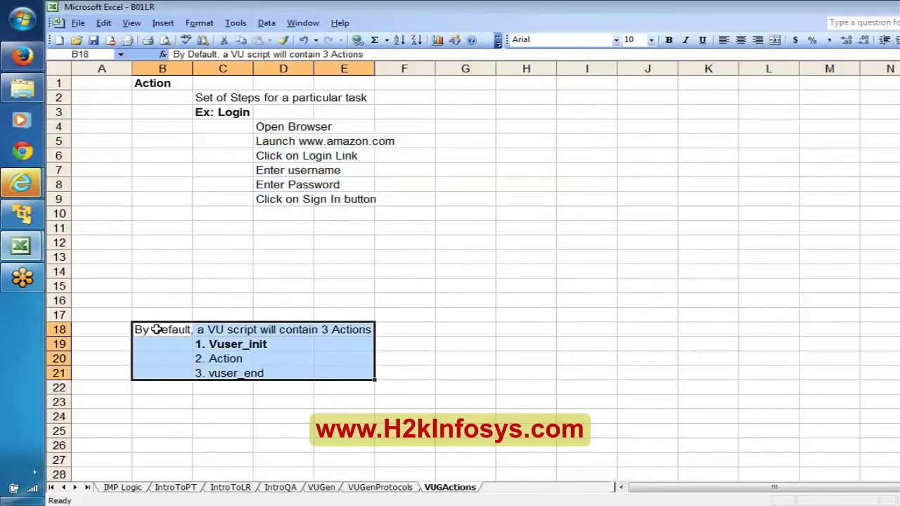
key(ctrl+c)
key(Up)
key(Up)
key(Up)
key(Up)
key(Up)
key(Up)
key(Up)
key(Up)
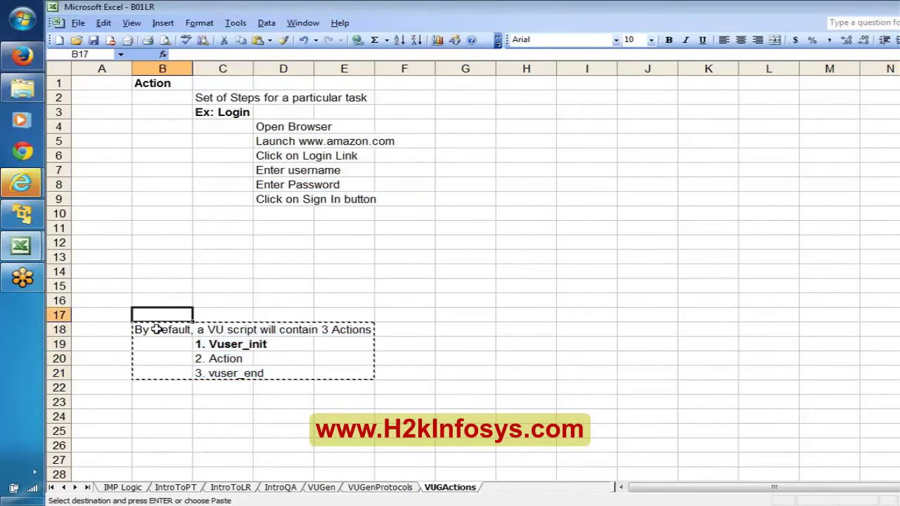
key(Down)
key(Return)
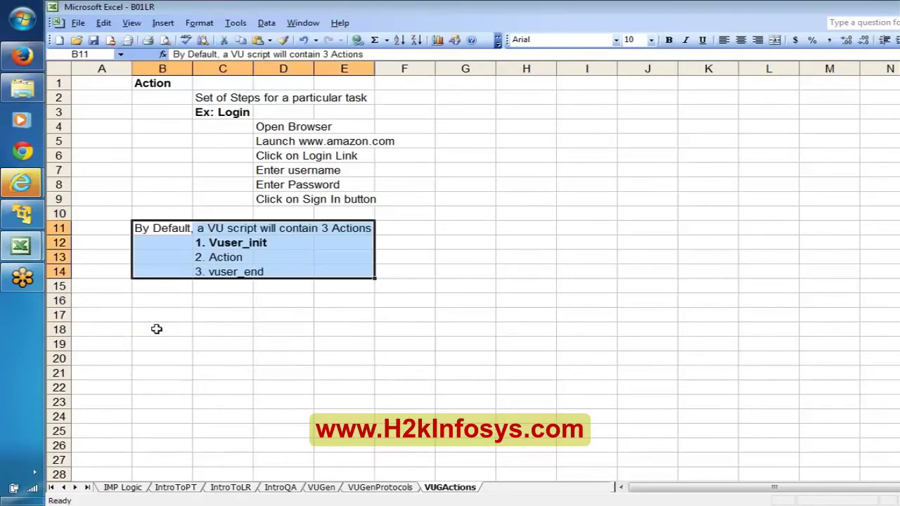
Describe the Vuser_init action by entering "is to keep the Login/launch the application" in cell E12
click(144, 230)
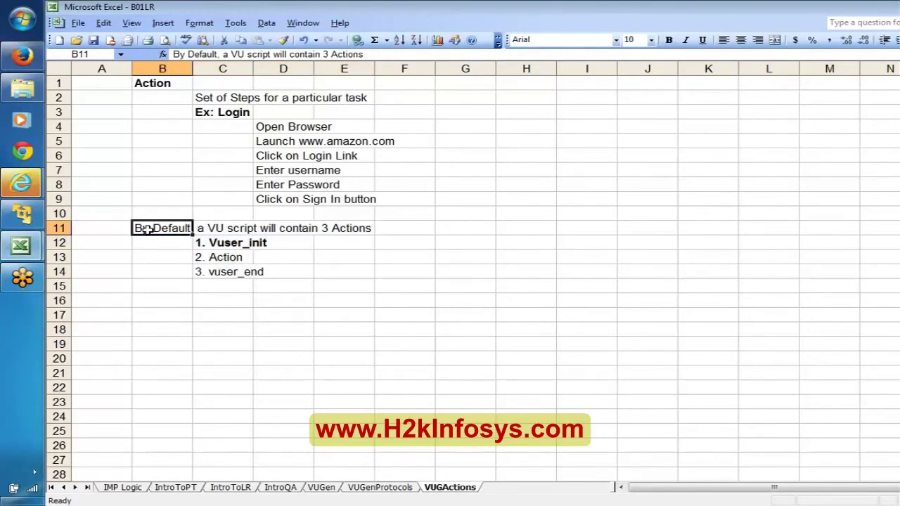
key(Down)
key(Right)
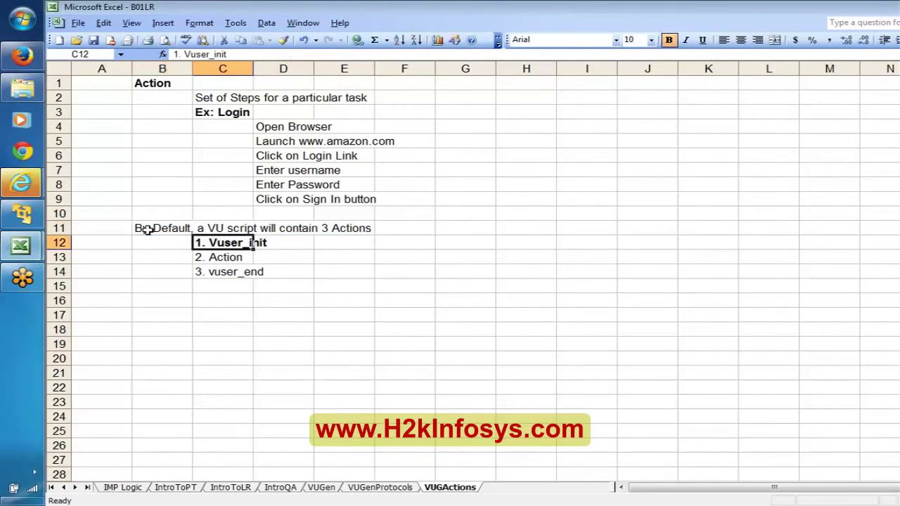
key(shift+Down)
key(shift+Down)
key(Down)
key(Up)
key(Right)
key(Right)
text(i)
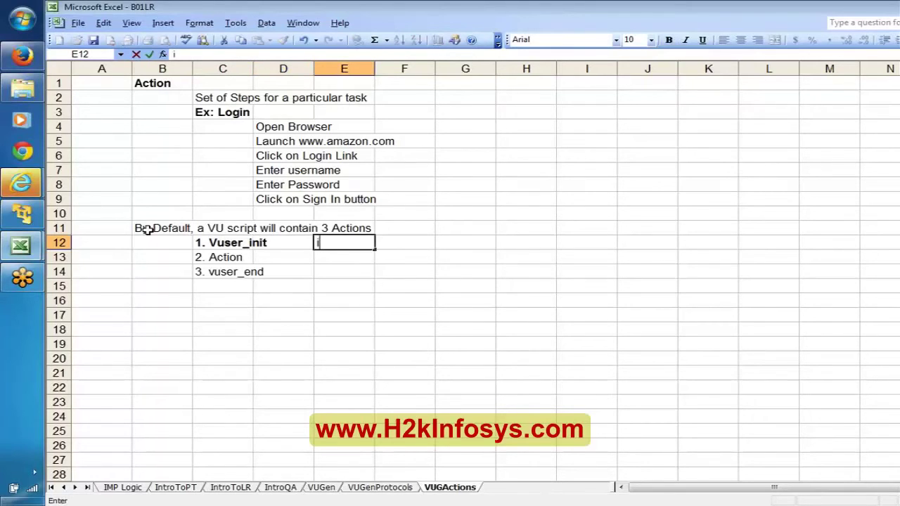
text(s to keep the)
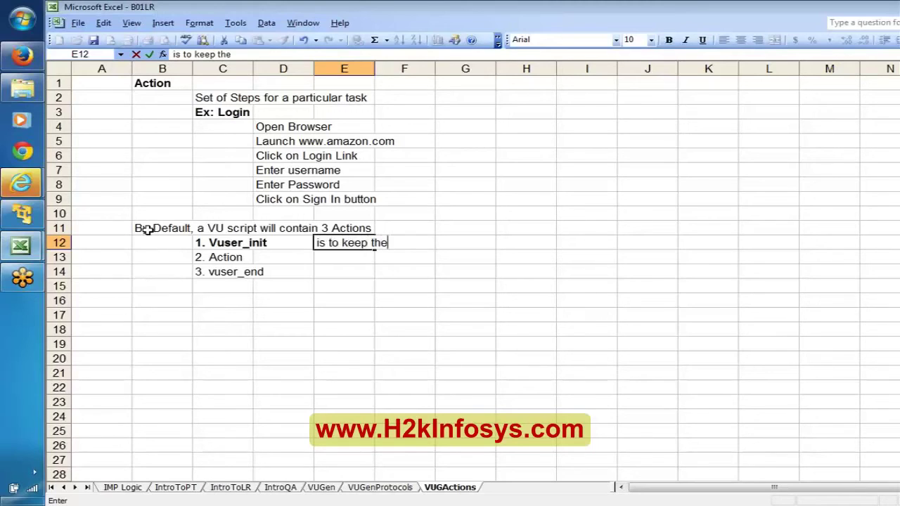
text( Log)
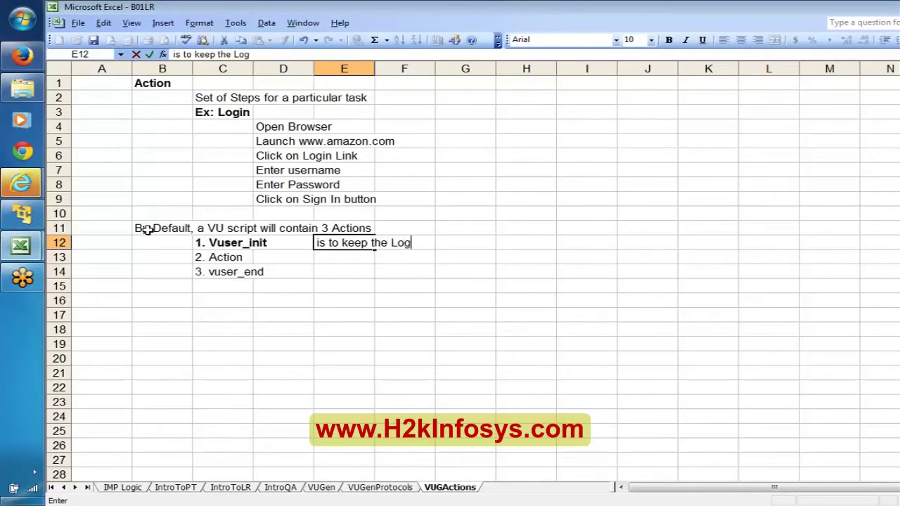
text(in/)
text(launc)
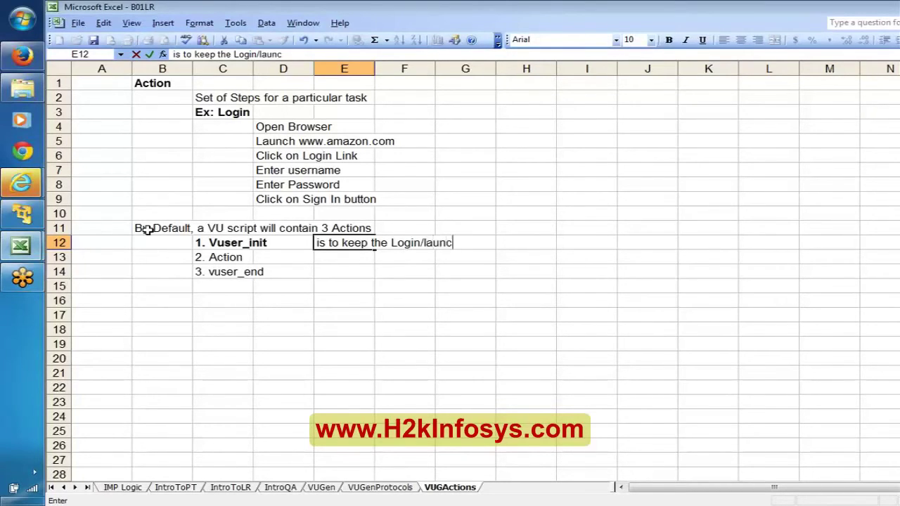
text(h the application)
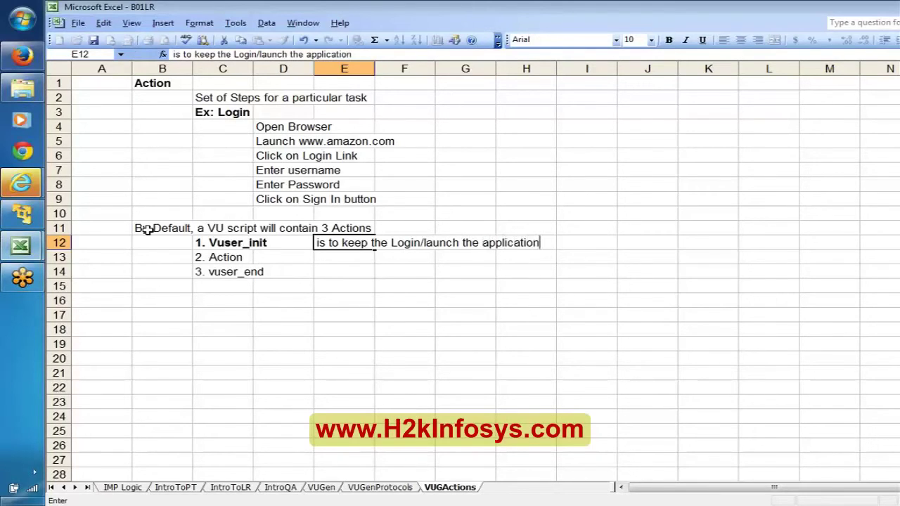
key(Return)
Start the description of the second default action with "is to keep the Actual" in cell E13
key(Left)
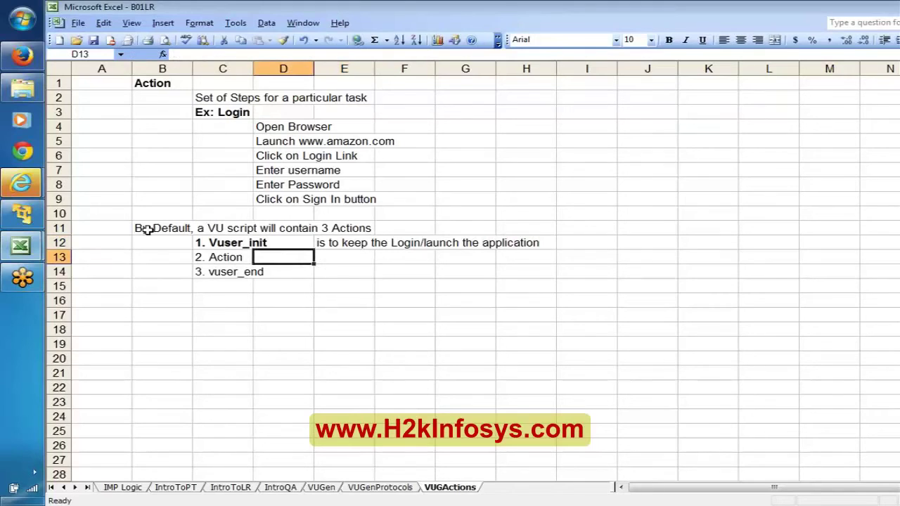
key(Right)
text(i)
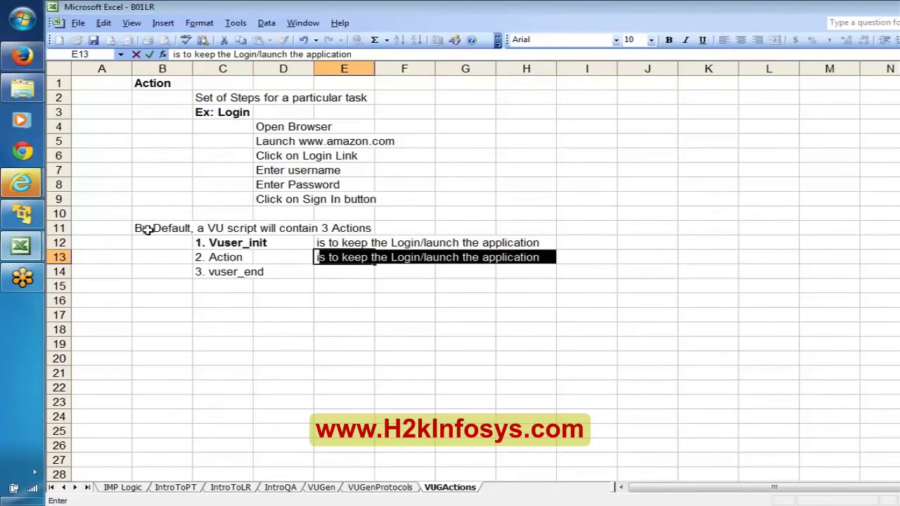
text(s to ke)
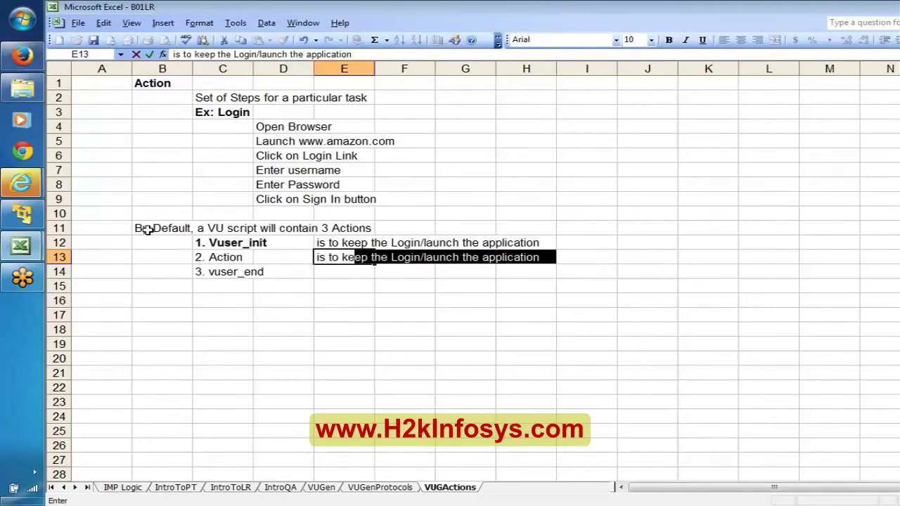
text(ep the Ac)
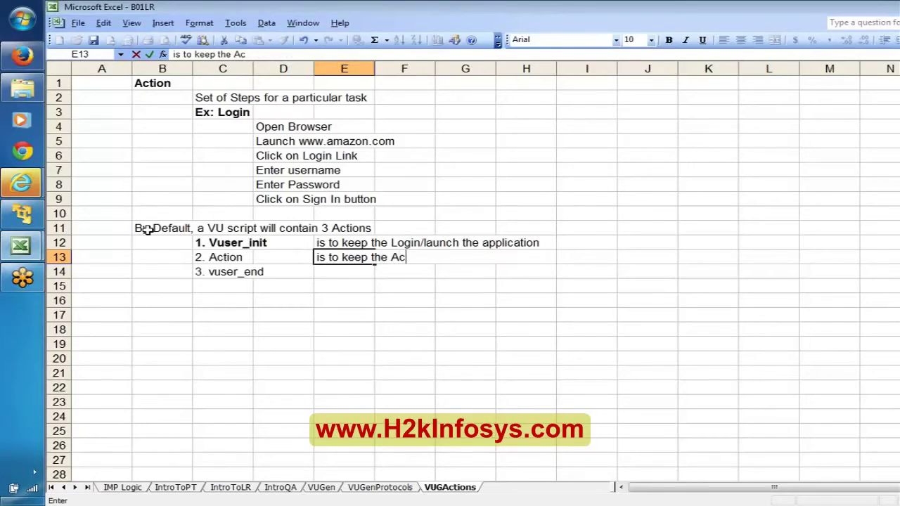
text(tual)
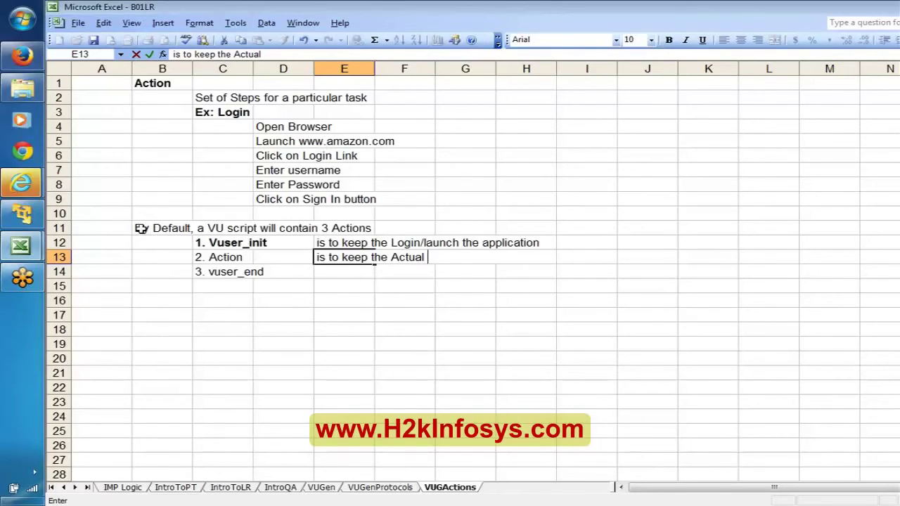
click(171, 229)
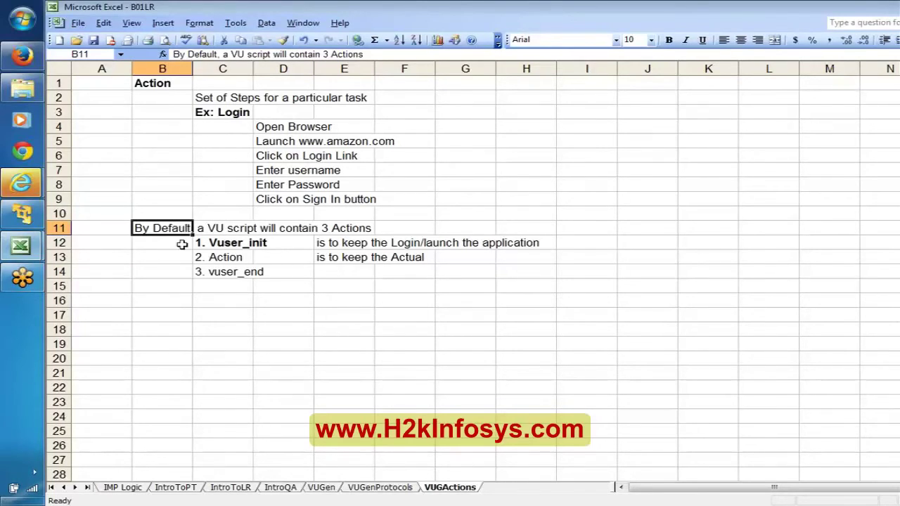
Complete the Action description in E13 by appending "business related functionality" to the existing text
click(60, 242)
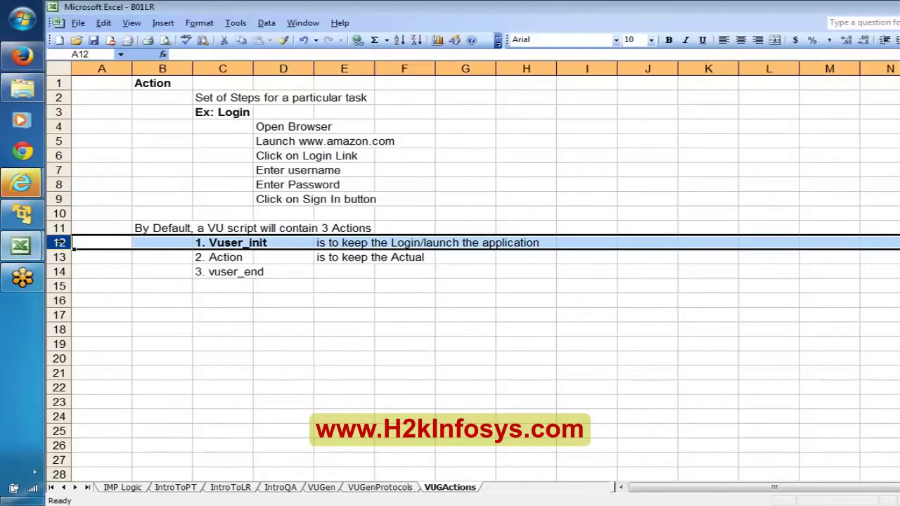
click(57, 257)
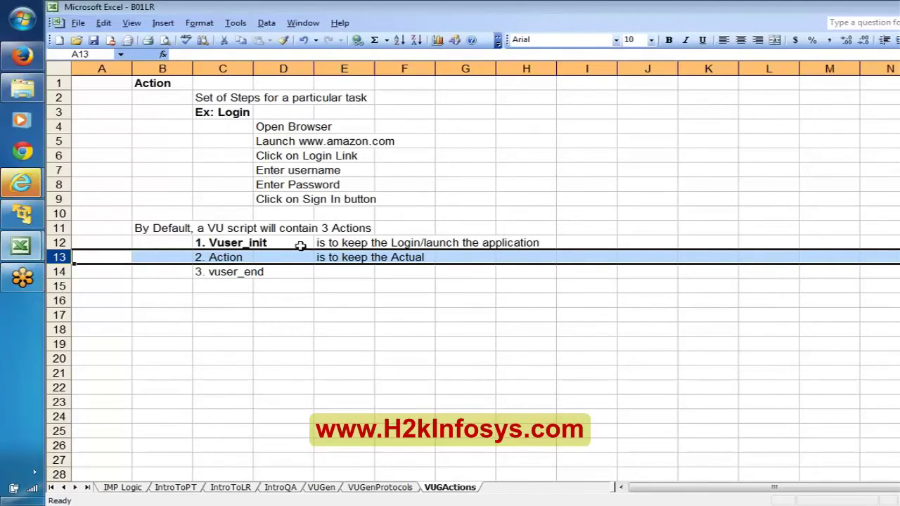
click(362, 258)
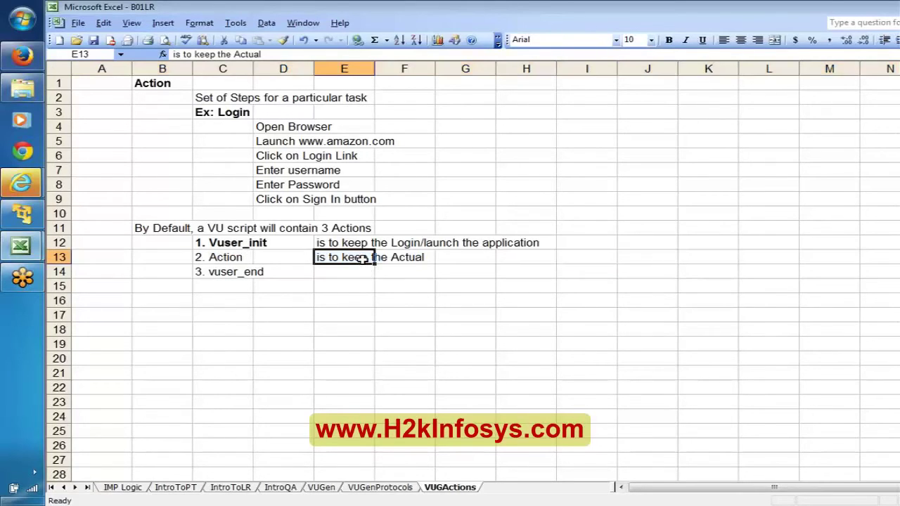
double_click(363, 259)
text(bu)
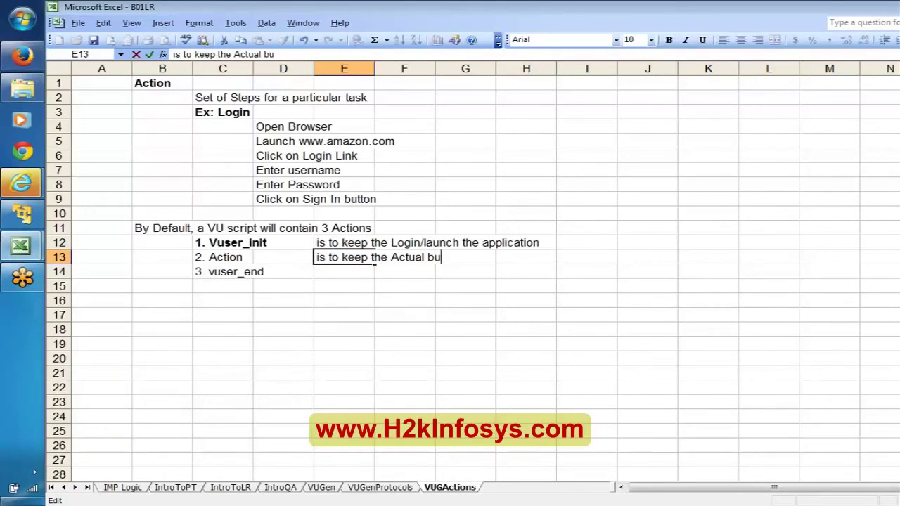
text(siness related)
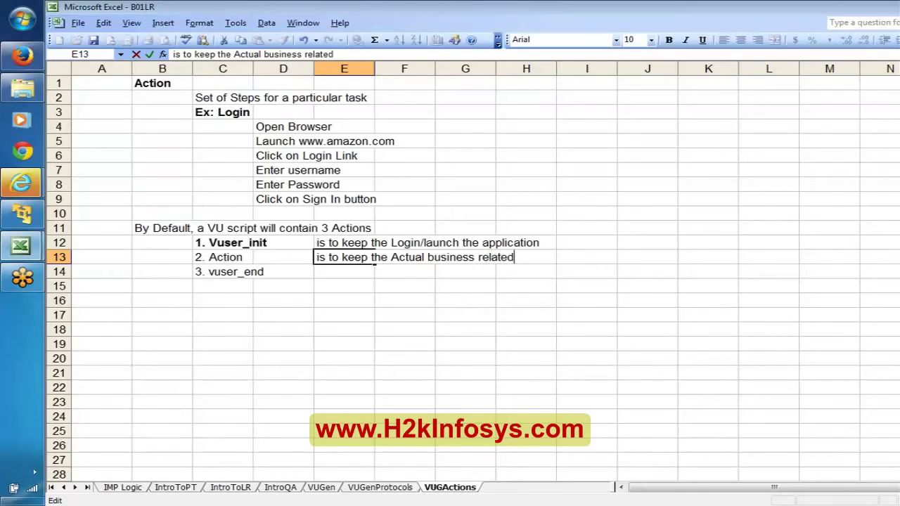
text( functionality)
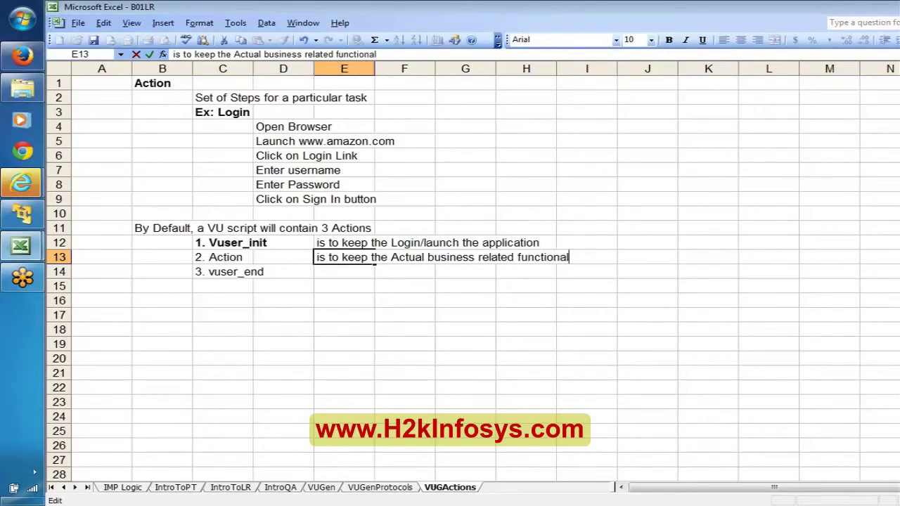
key(Return)
Describe the vuser_end action by entering "is to keep the logout/closing application" in cell E14
text(i)
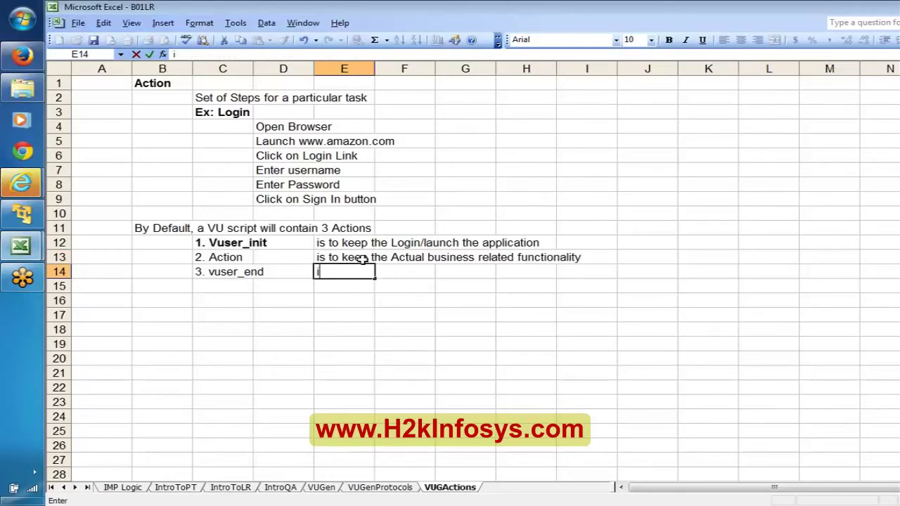
text(s to kee)
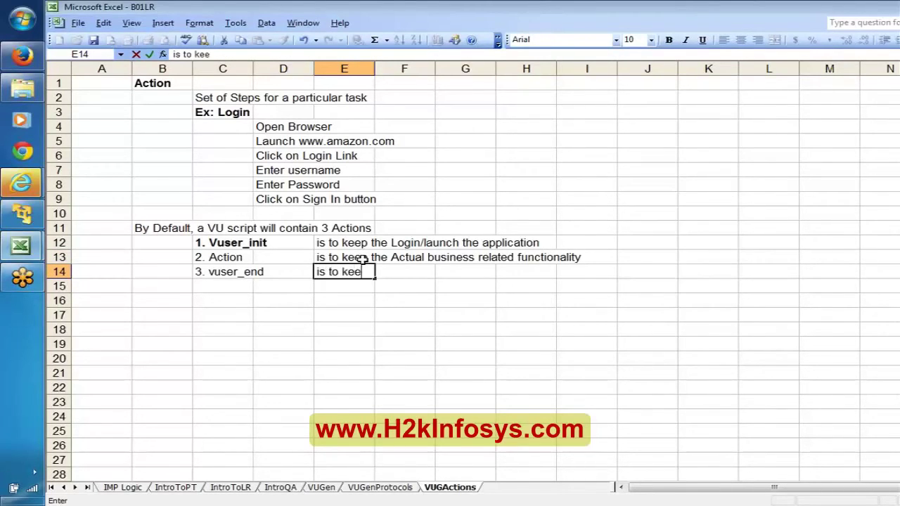
text(p the logout)
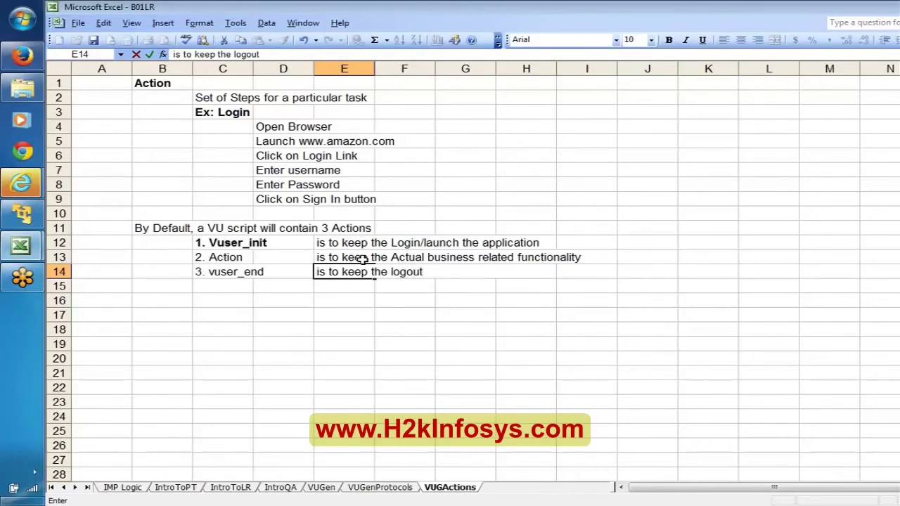
text(/closing ap)
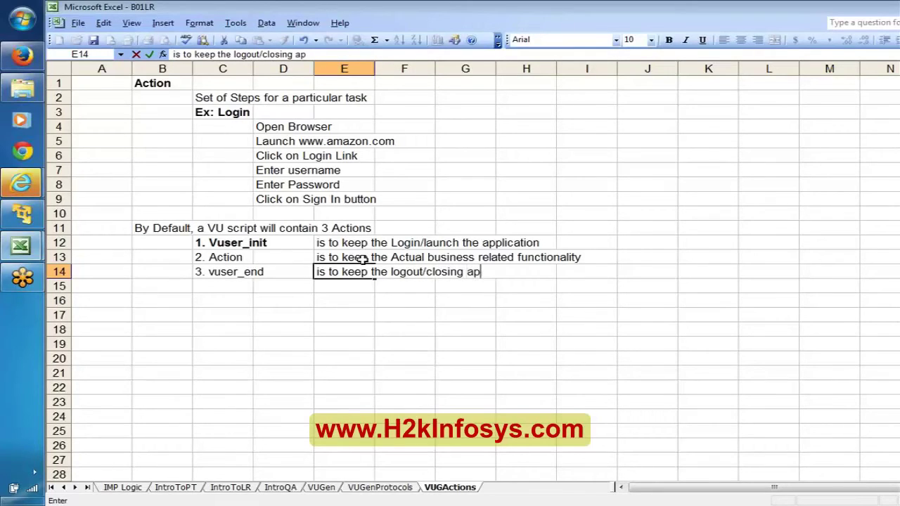
text(plication)
key(Return)
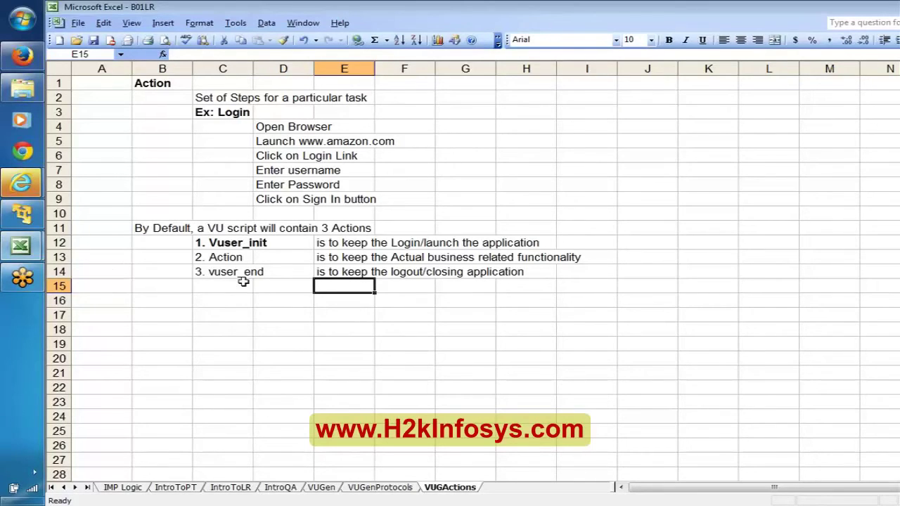
Review the three default actions one by one in cells C12 to C14
click(215, 243)
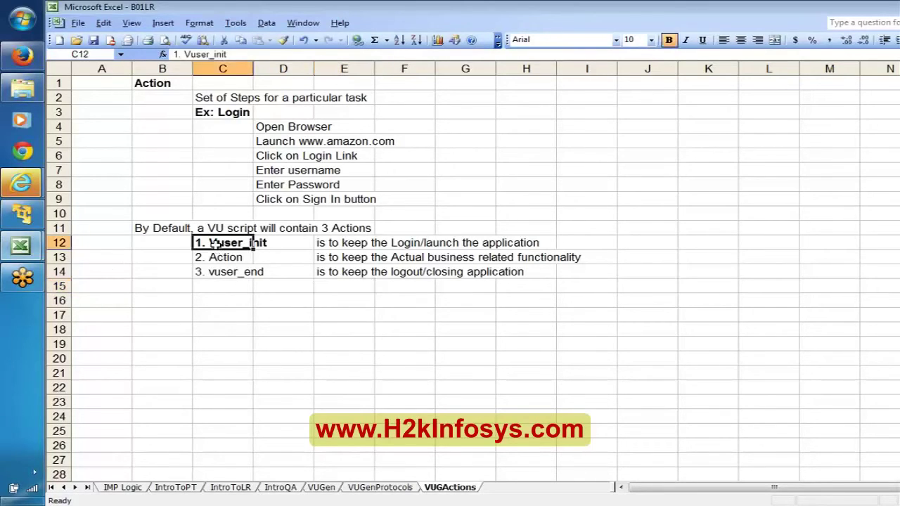
key(Down)
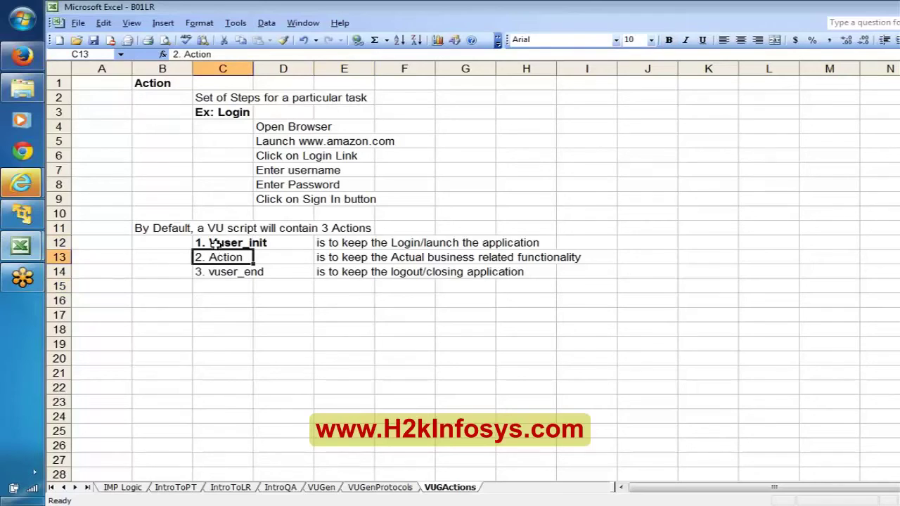
key(Down)
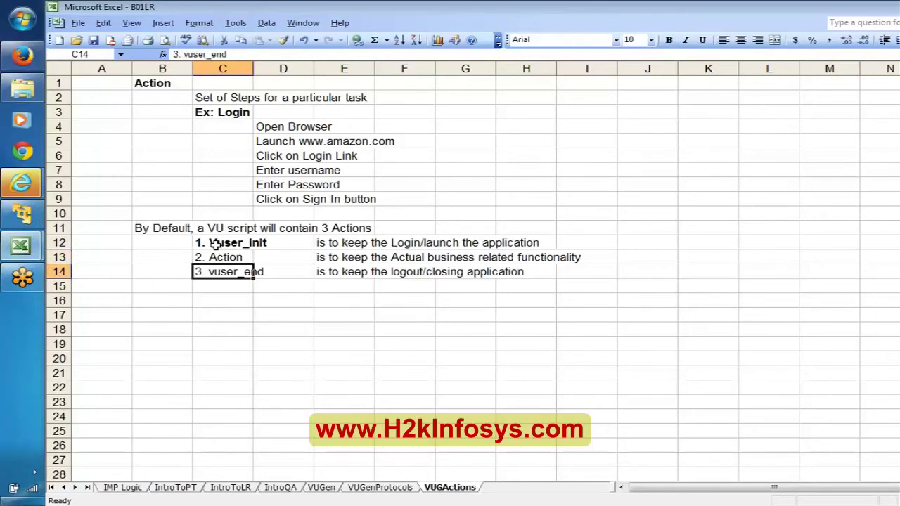
key(Up)
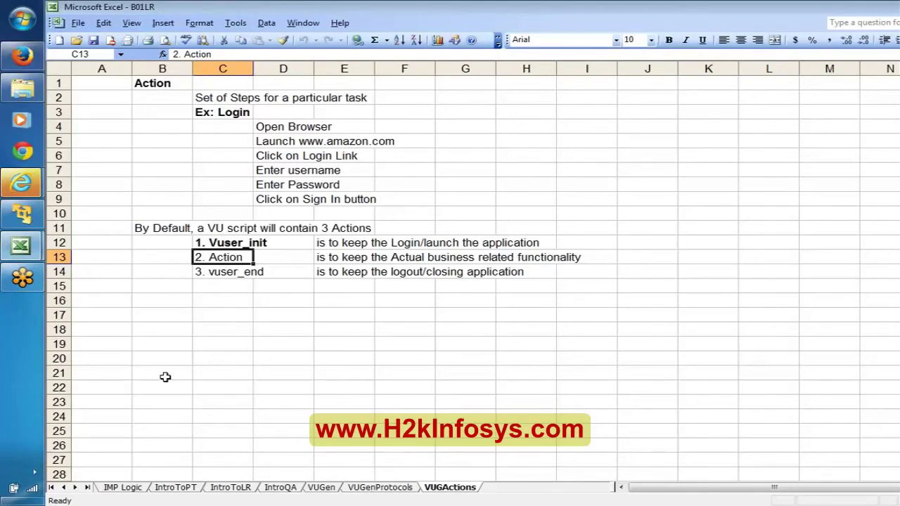
Switch to the LRSyllabus workbook and select the Default Actions topic in cell B8
mouse_move(7, 248)
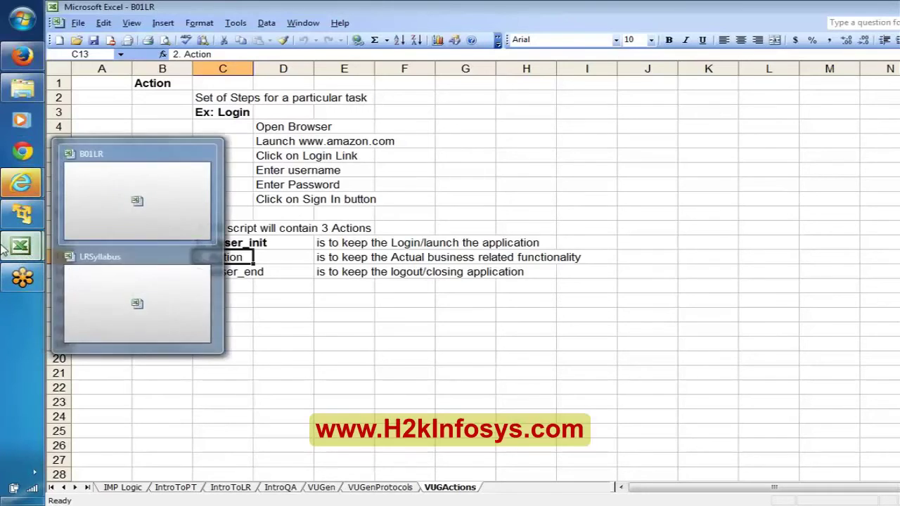
click(143, 312)
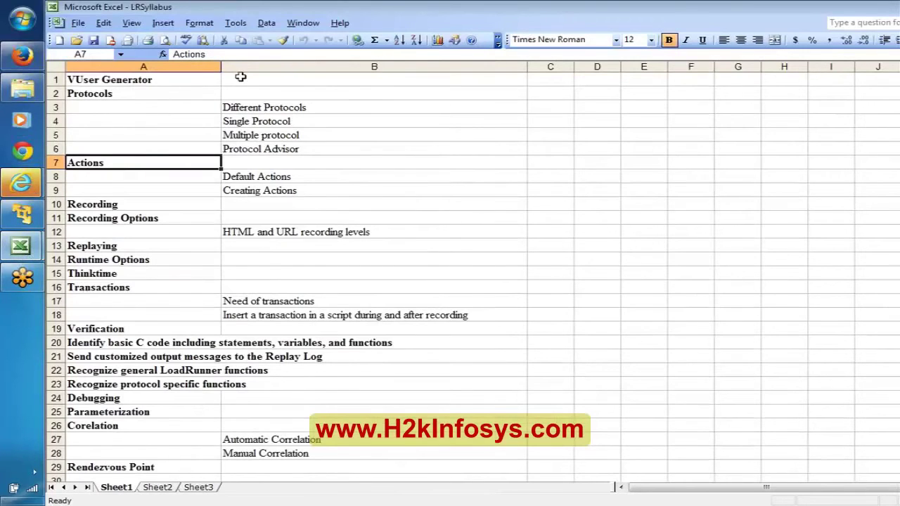
click(262, 176)
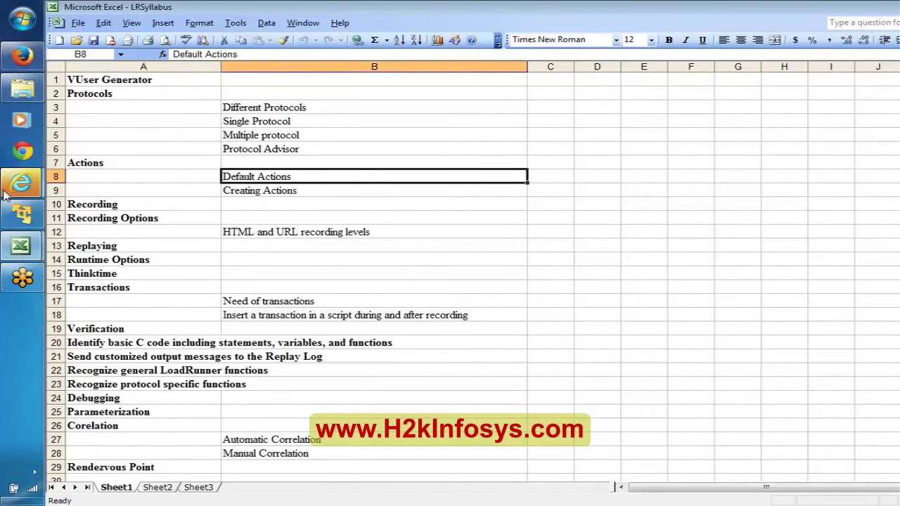
Switch to Virtual User Generator in VMware Player, go through the Sample script's three default actions, and open vuser_init
click(22, 213)
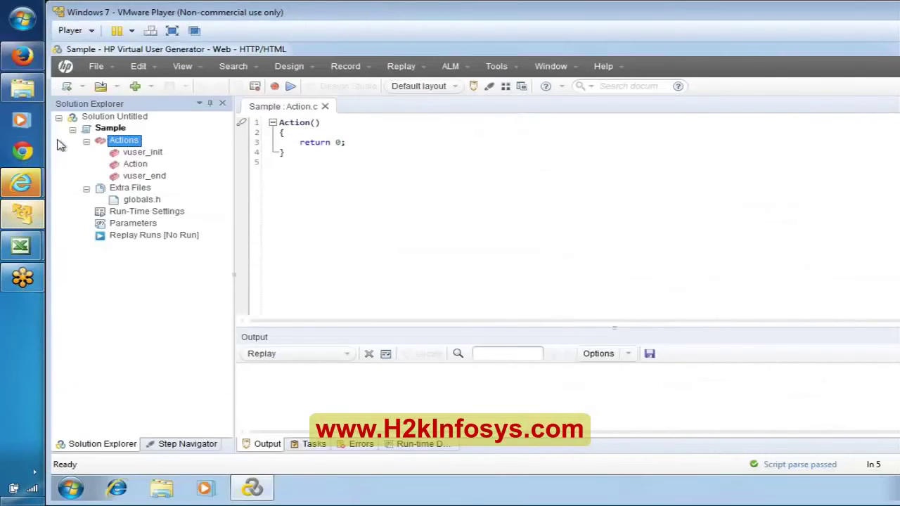
click(136, 153)
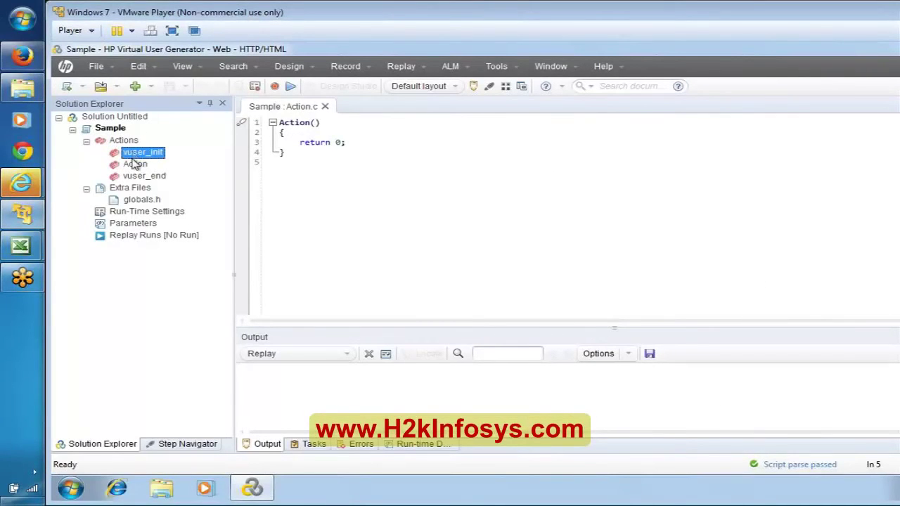
click(135, 165)
click(142, 176)
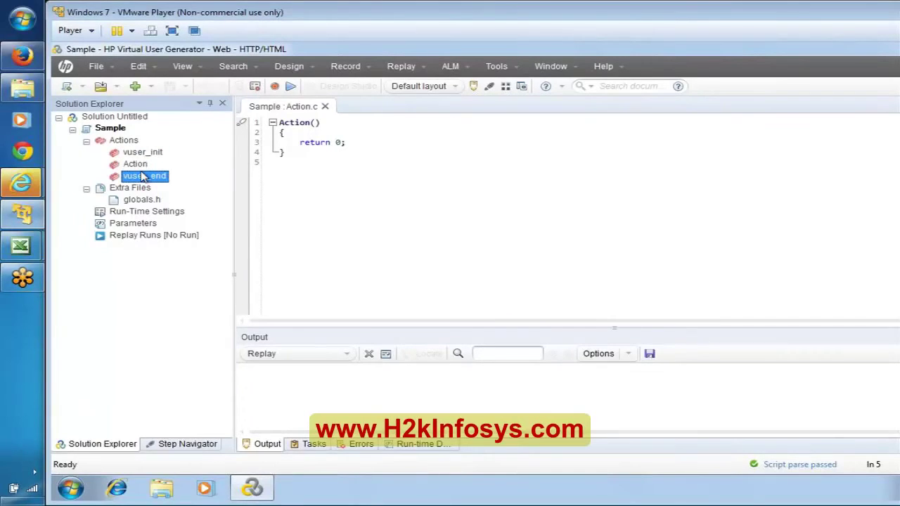
double_click(142, 154)
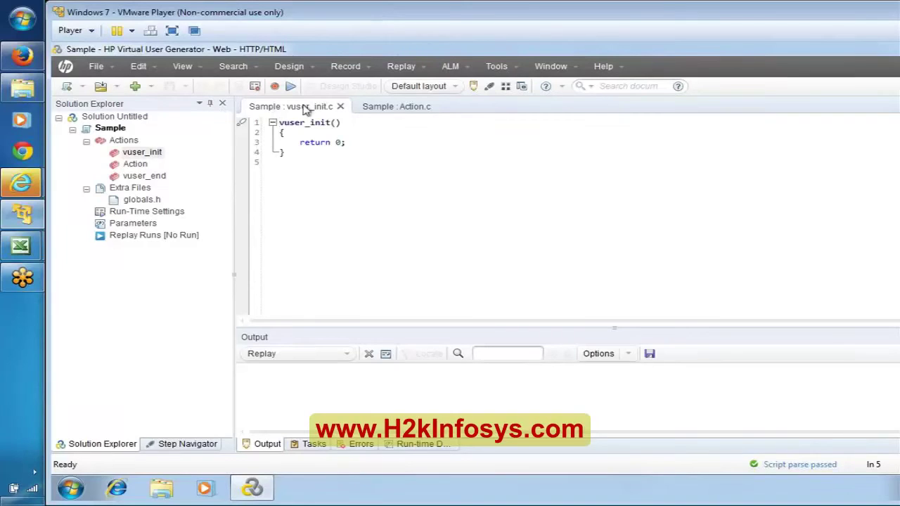
Highlight the vuser_init function name in its script and view the code of the Action and vuser_end actions
click(292, 125)
double_click(293, 126)
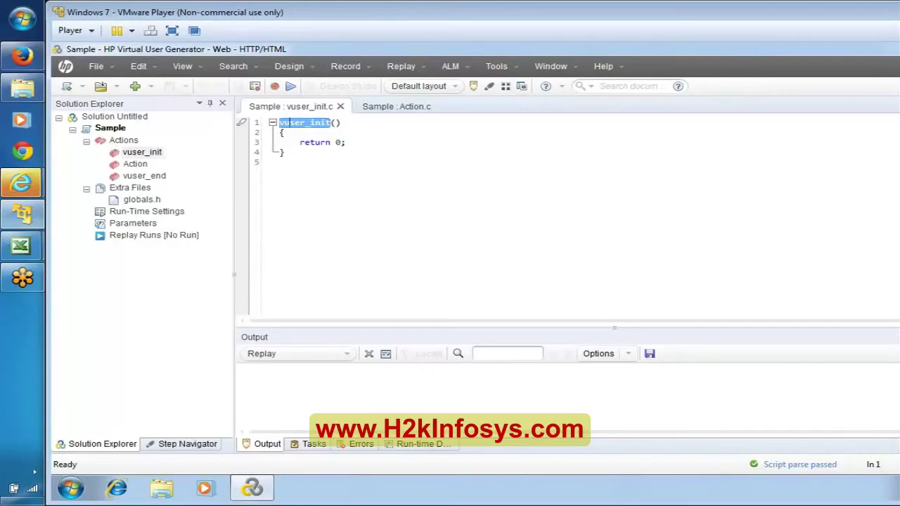
double_click(133, 166)
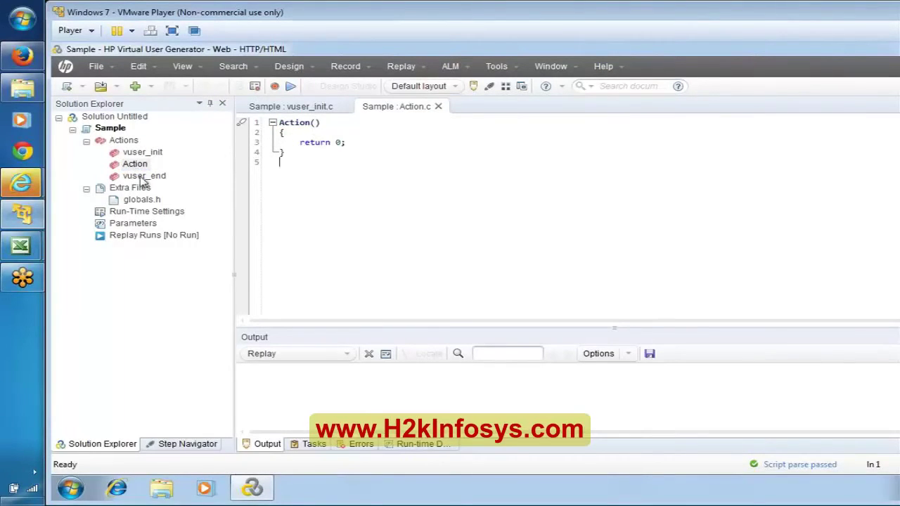
double_click(141, 178)
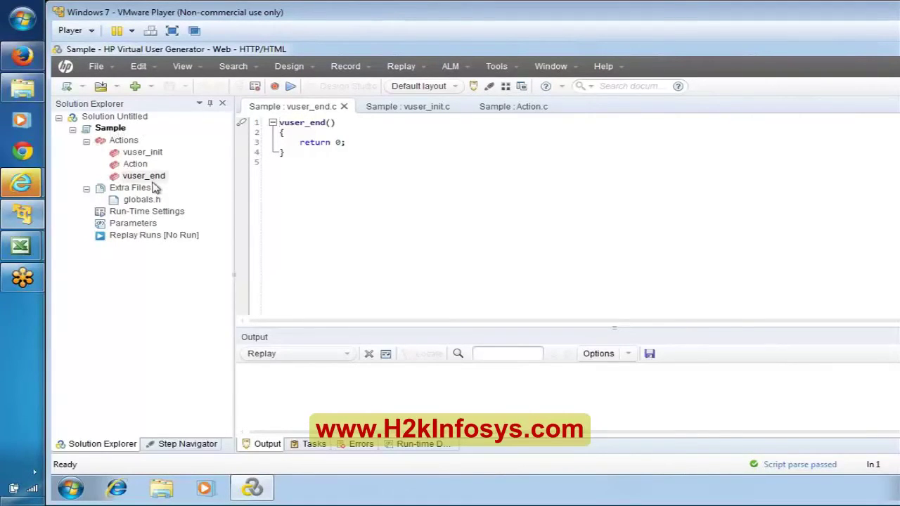
Rename the Sample script's default Action as SearchAnItem
click(134, 166)
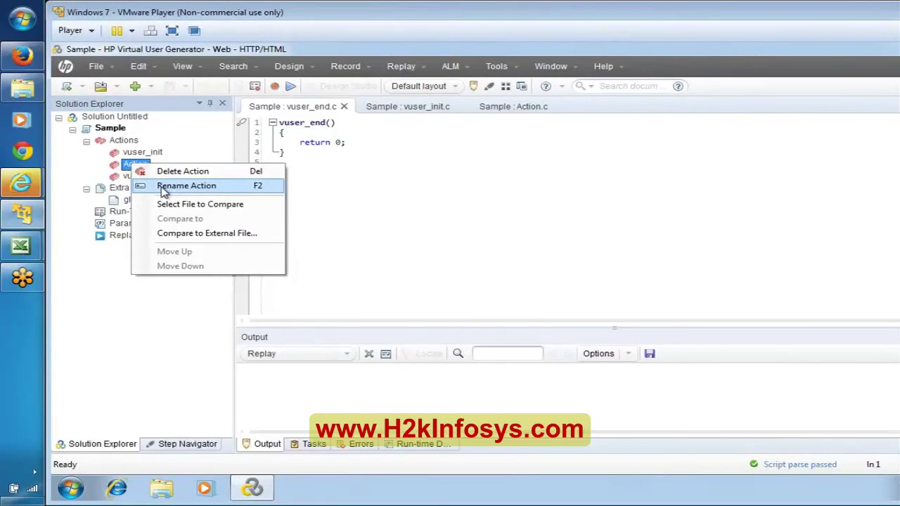
click(159, 186)
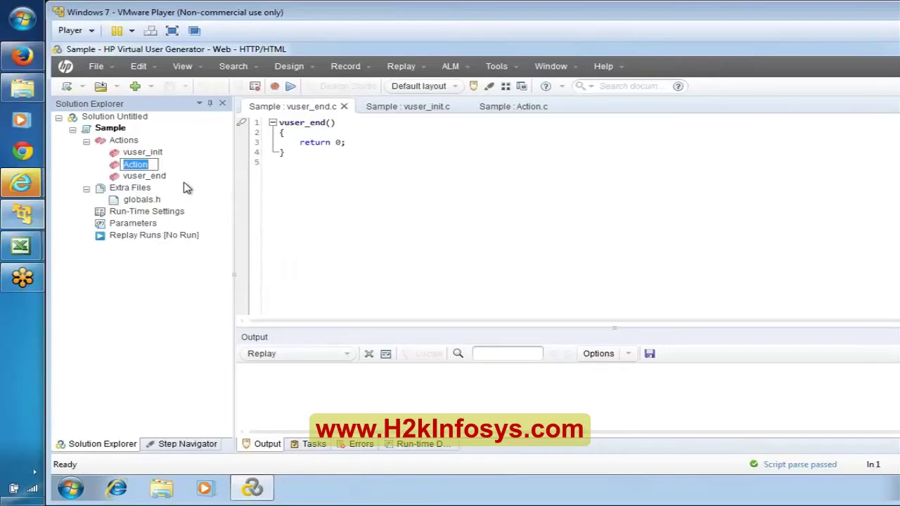
text(SearchAnItem)
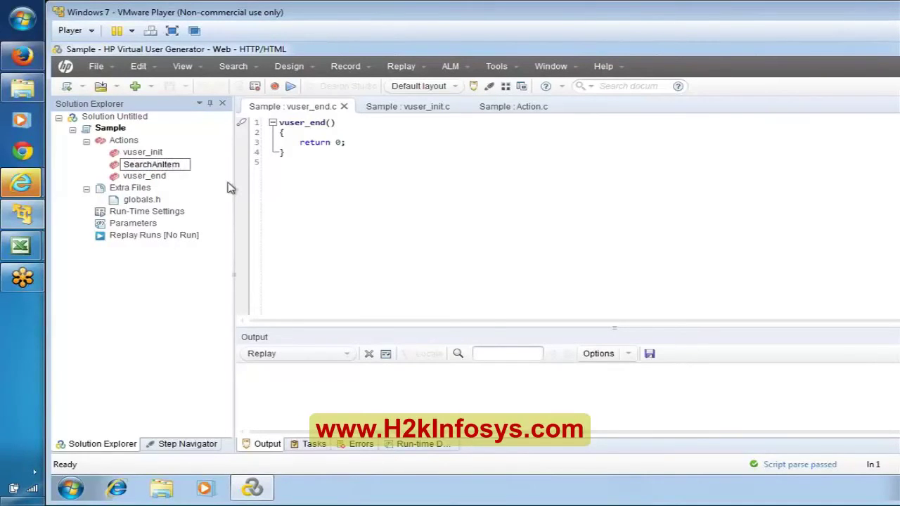
key(Return)
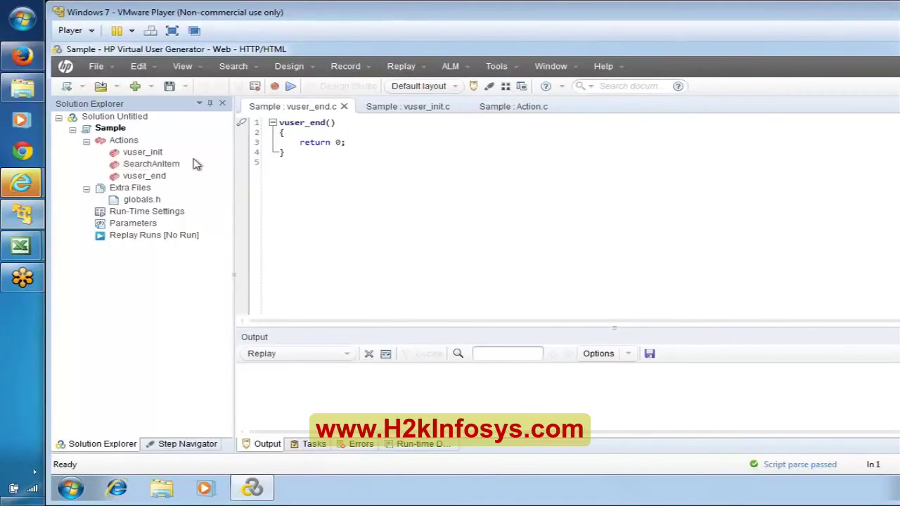
key(ctrl+a)
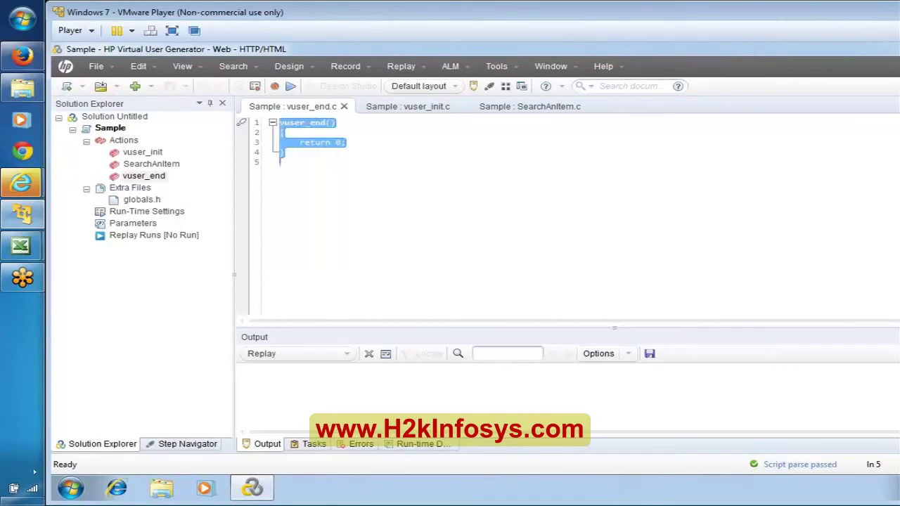
key(Right)
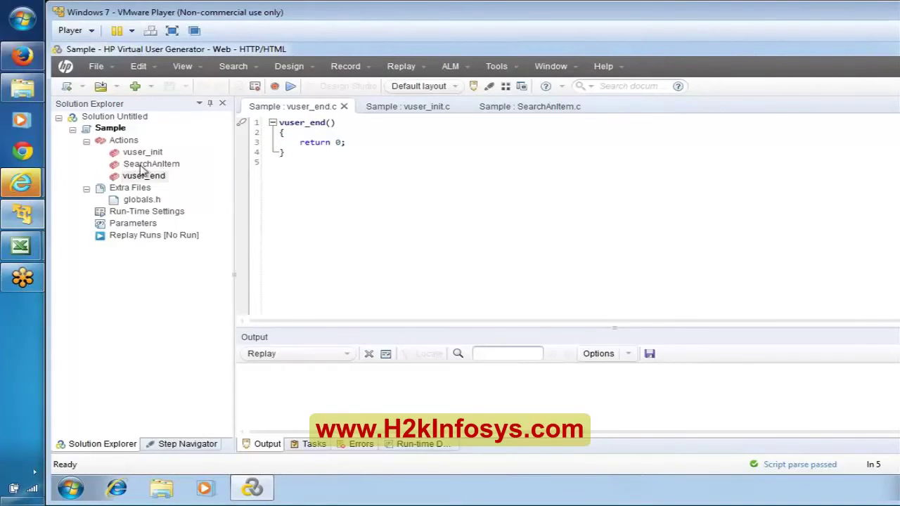
Create a new action named EnterCardDetails under the Sample script's Actions
click(150, 164)
right_click(150, 165)
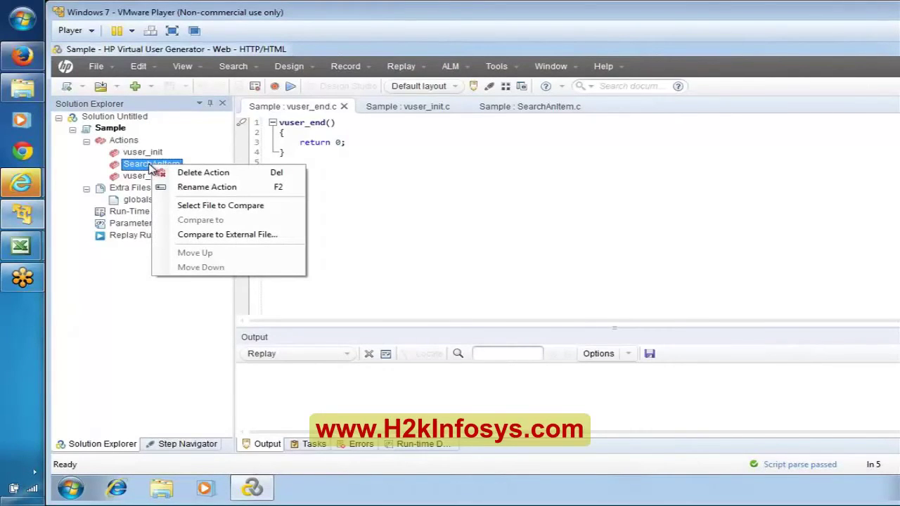
click(117, 151)
right_click(116, 145)
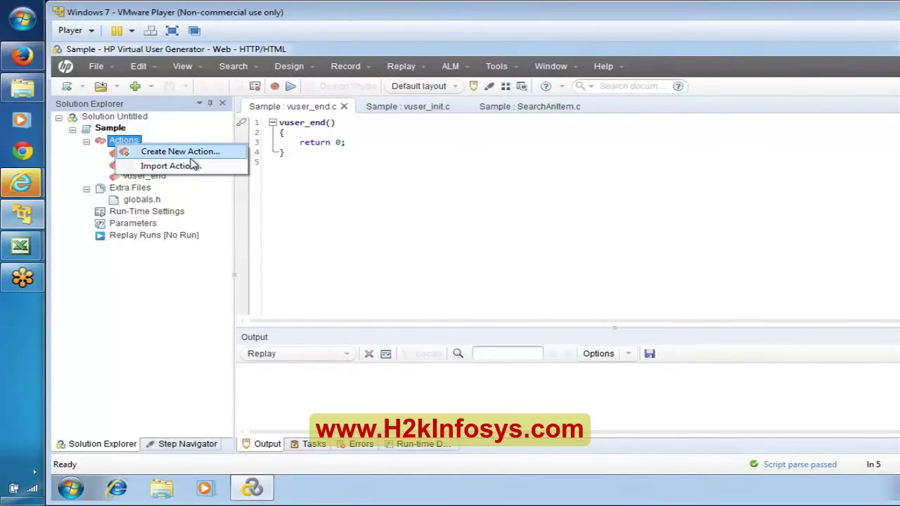
click(117, 144)
right_click(115, 142)
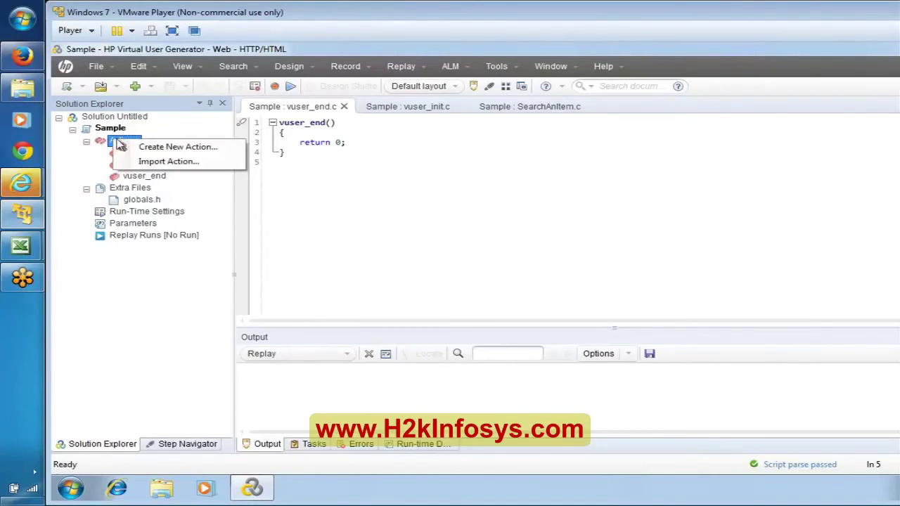
click(209, 147)
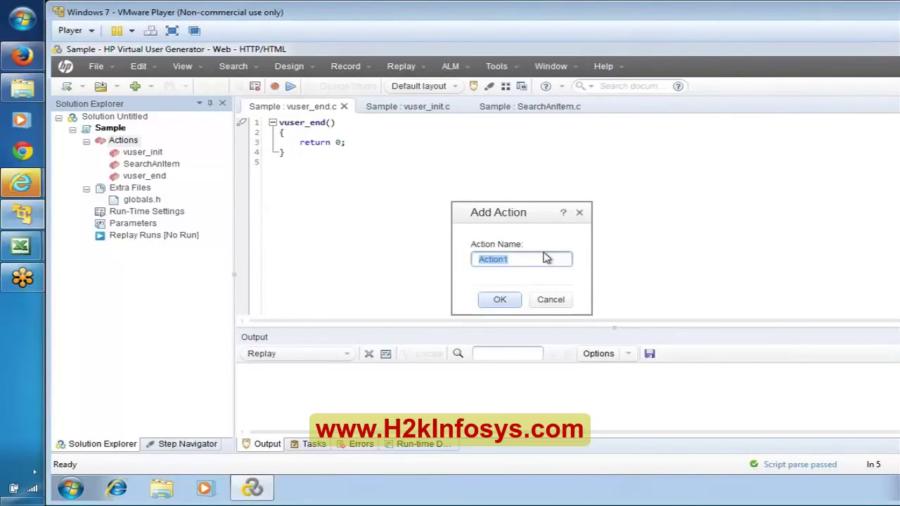
text(EnterCardDetails)
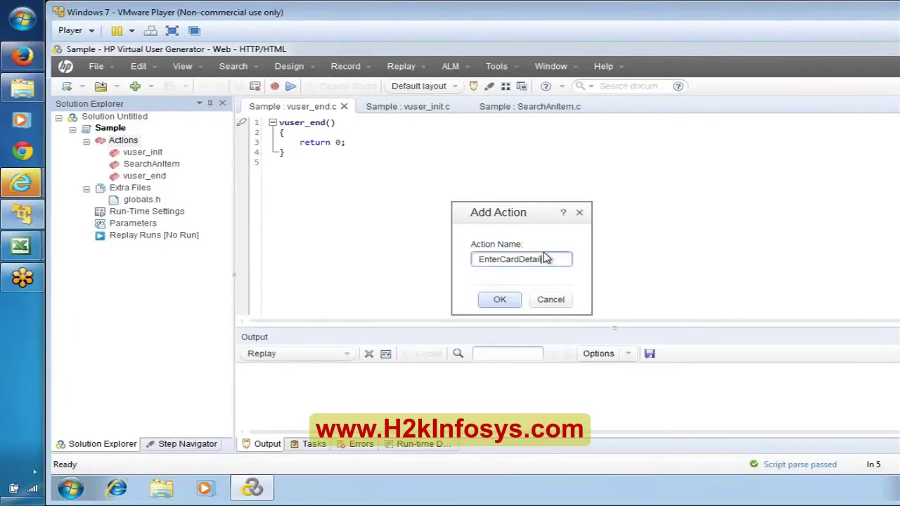
click(484, 300)
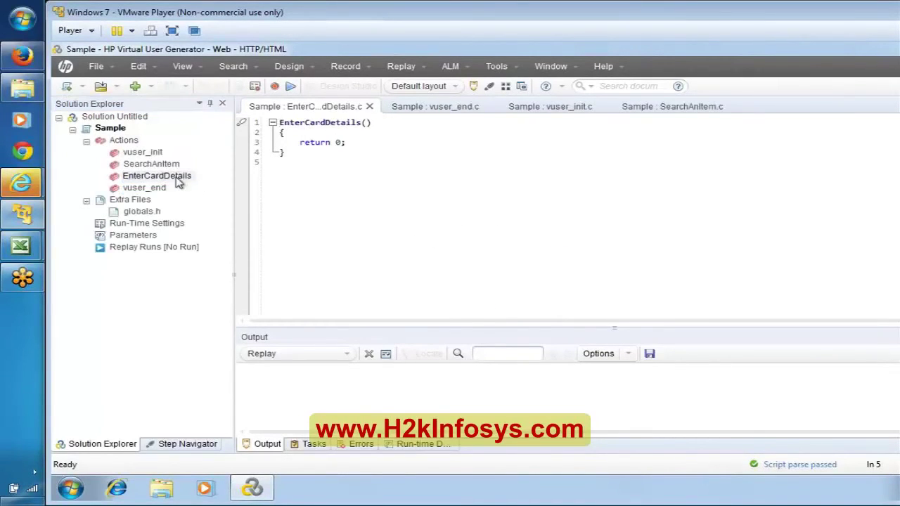
Review the SearchAnItem and EnterCardDetails actions and look at the commands available for creating a new action
click(166, 166)
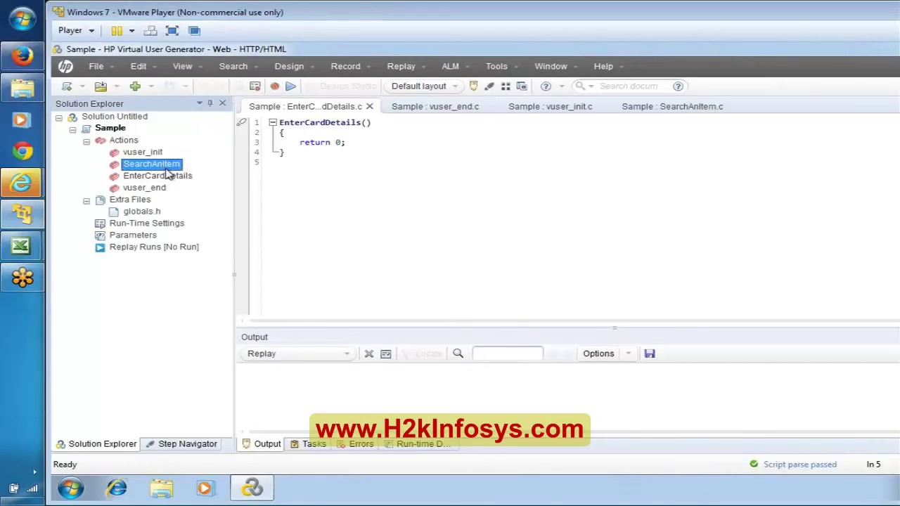
click(168, 177)
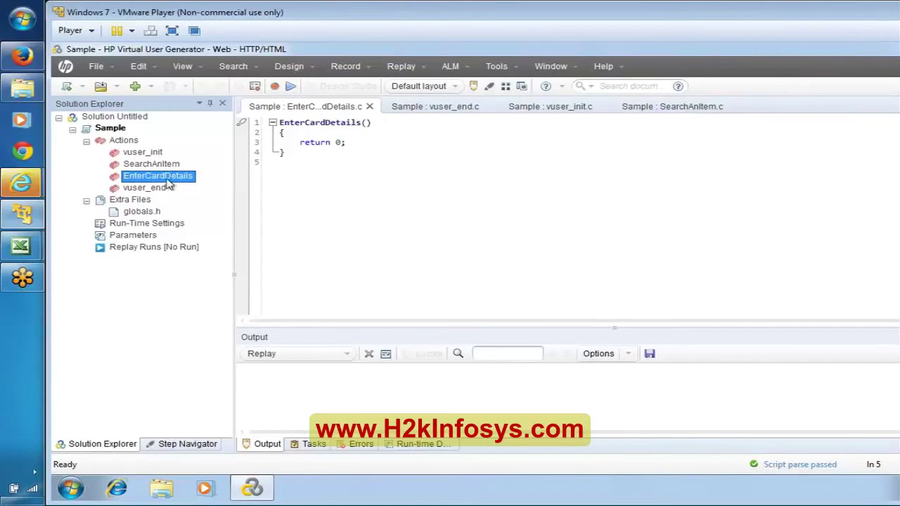
right_click(124, 141)
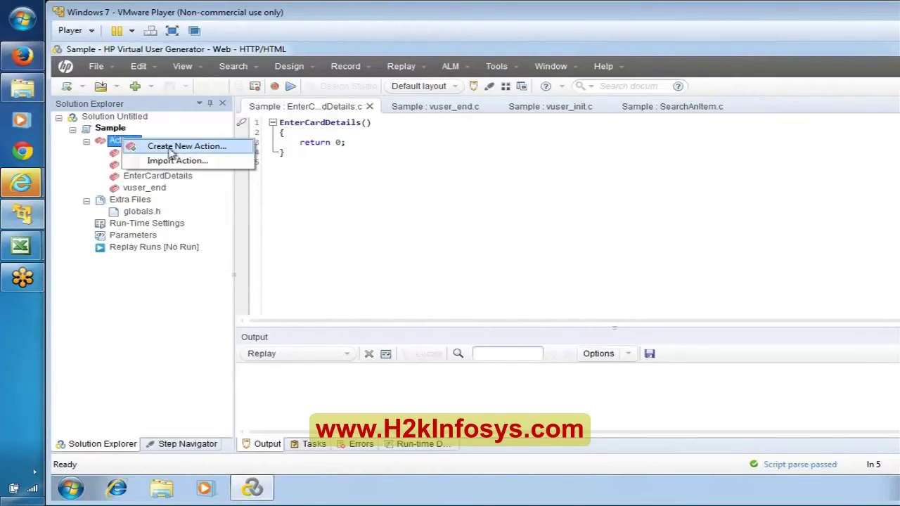
click(119, 145)
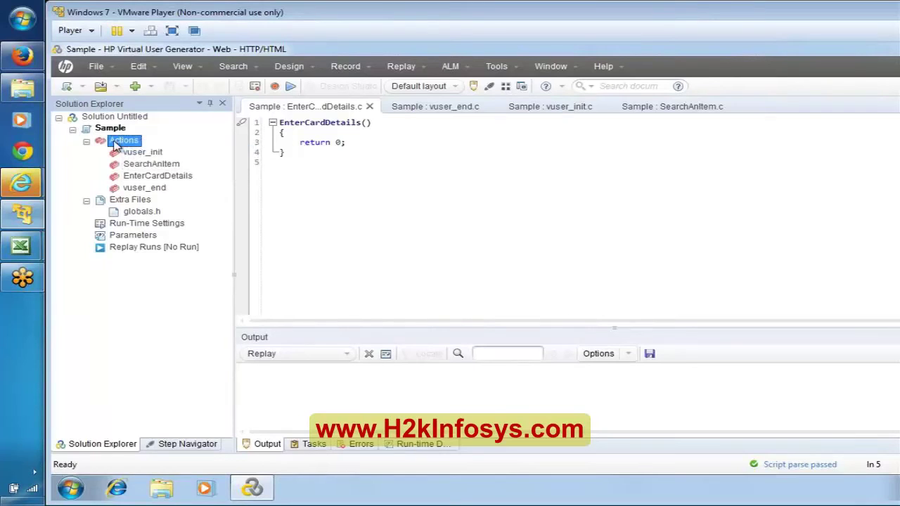
click(291, 71)
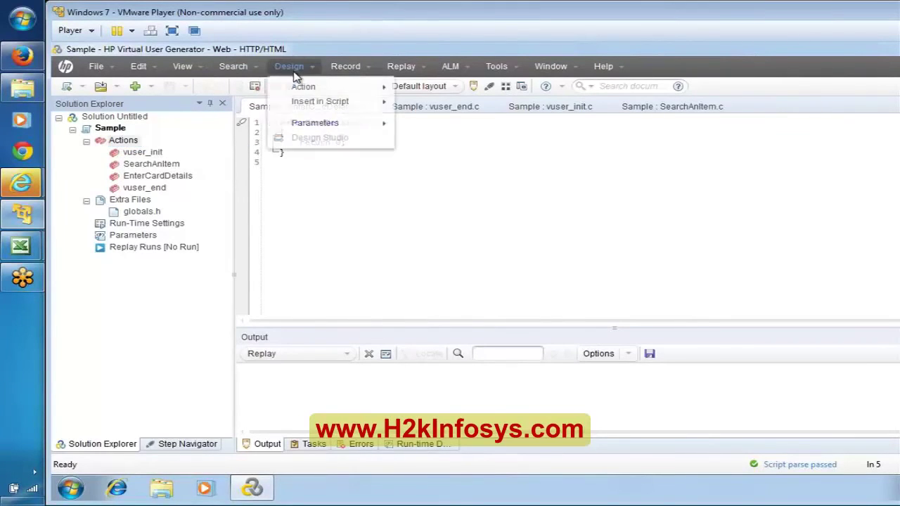
mouse_move(301, 89)
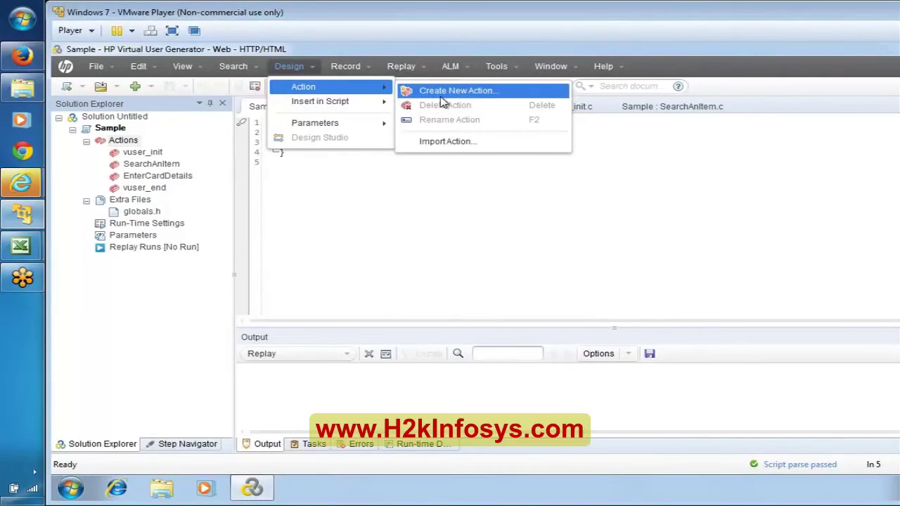
Switch to the B01LR workbook in Excel and enter the bold heading "Create a New Action" in cell C16 of VUGActions
mouse_move(17, 249)
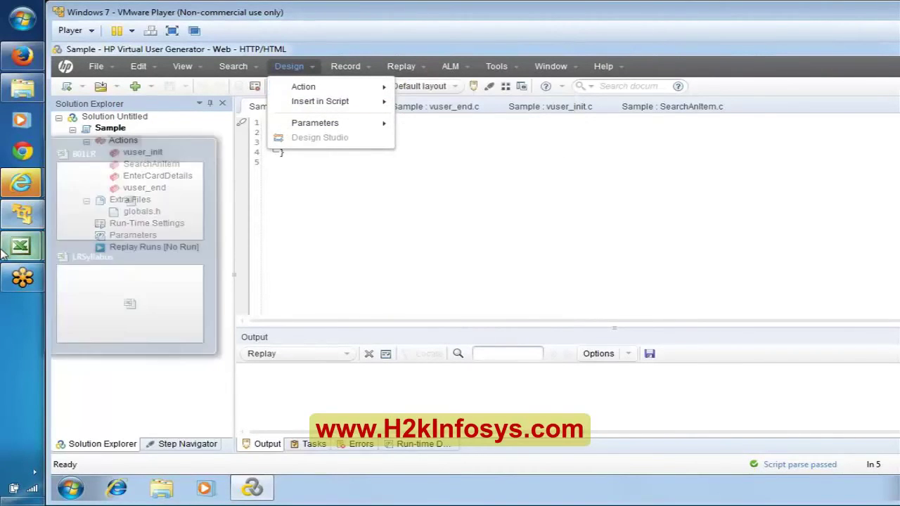
click(161, 201)
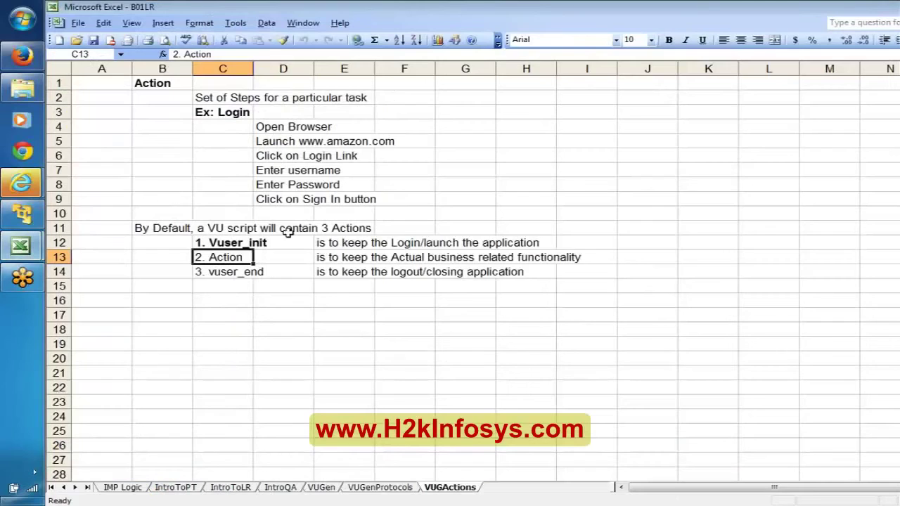
click(188, 310)
key(Up)
key(Right)
text(Create a)
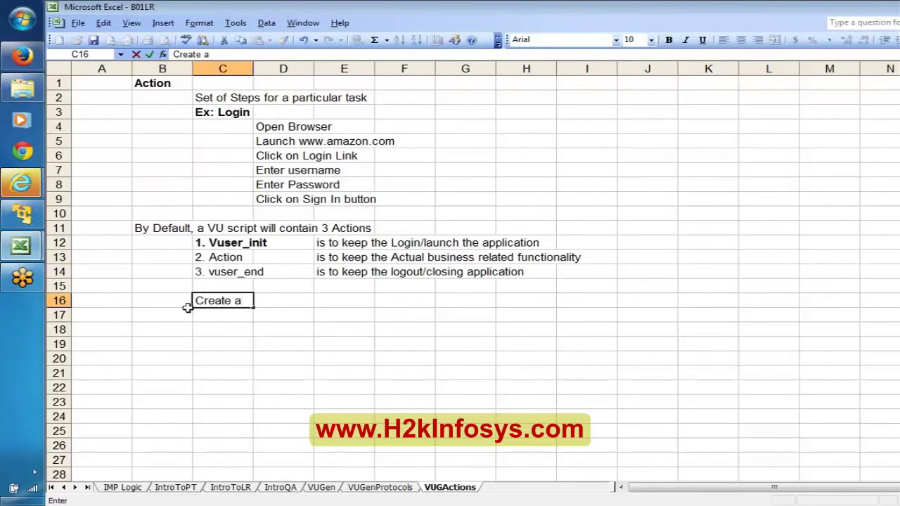
text( New Action)
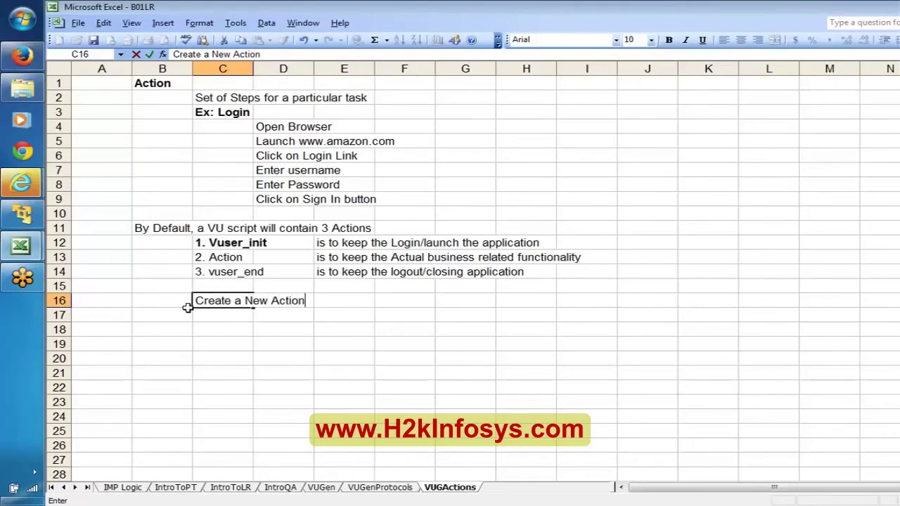
key(Return)
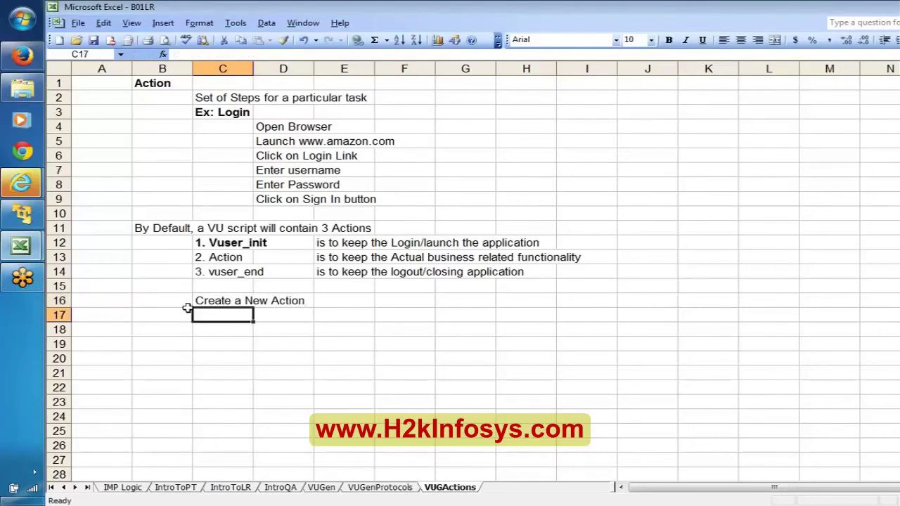
key(Up)
key(ctrl+b)
Enter "LR11.5 => Desgin Menu => Action => Create Action" in cell D17 and save the workbook
key(Down)
key(Right)
text(L)
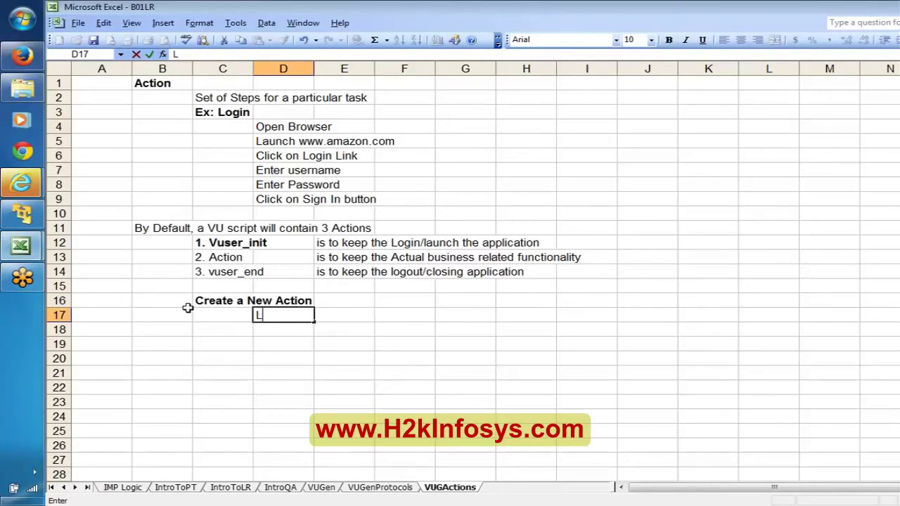
text(R11.5 => D)
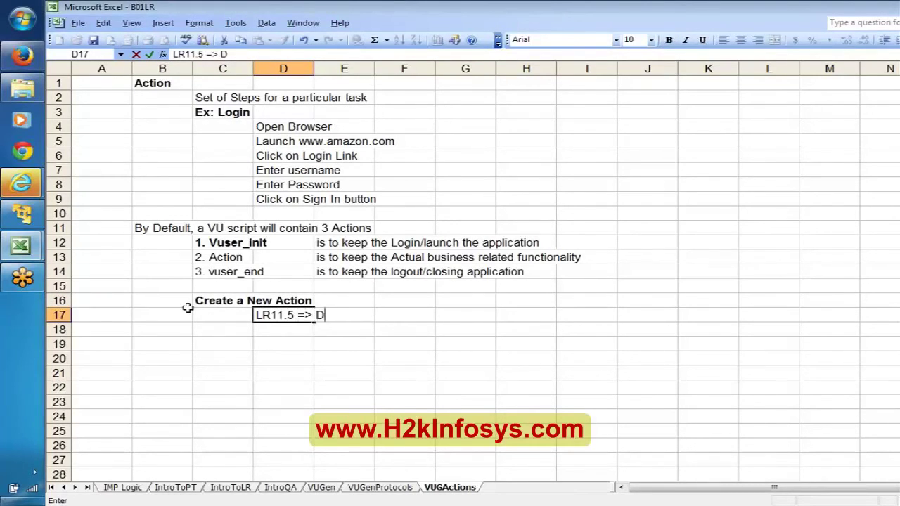
text(esgin M)
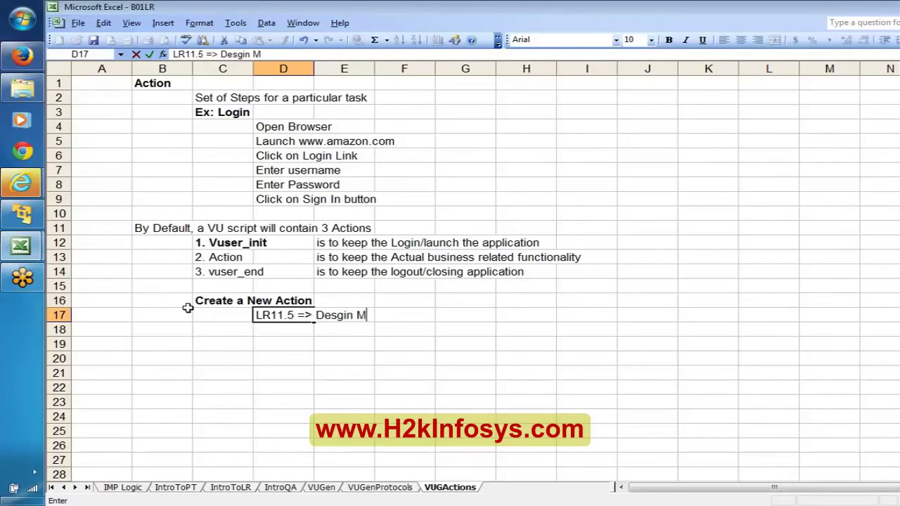
text(enu => Action =>)
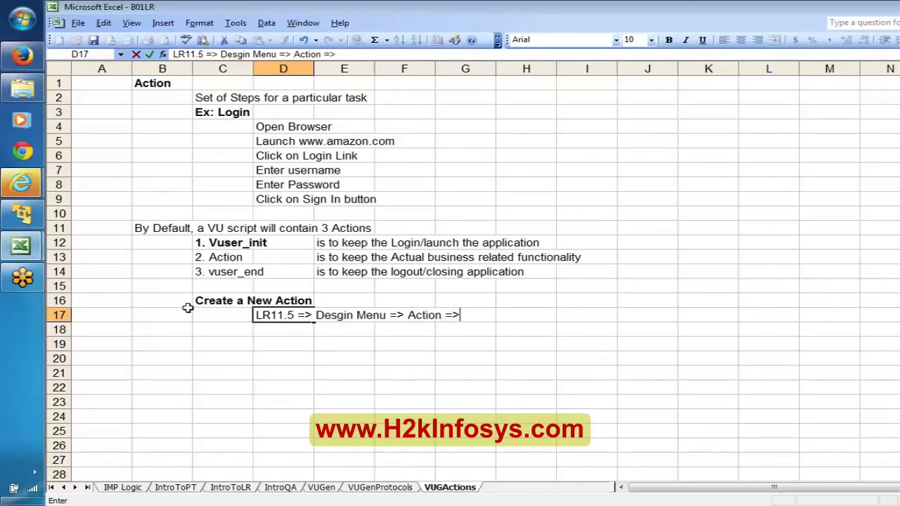
text( Create)
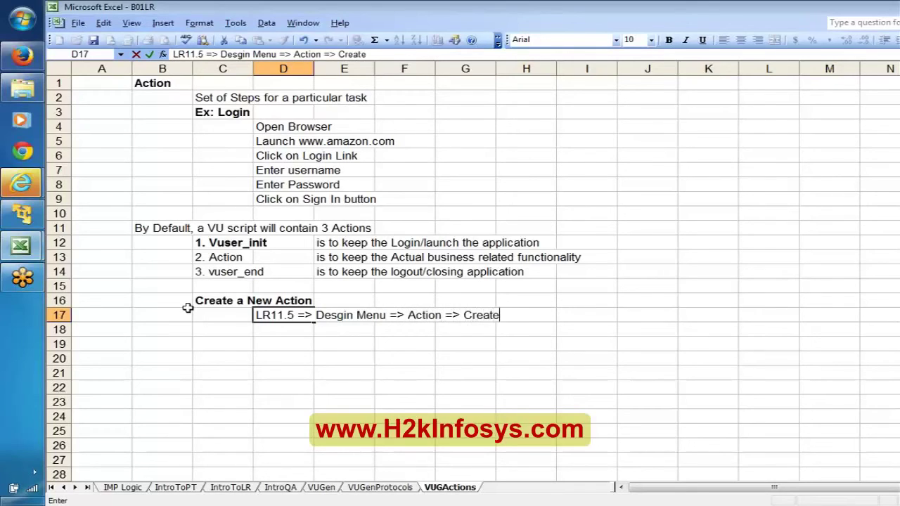
text( Action)
key(ctrl+s)
Switch to Virtual User Generator, view the Add Action dialog for a new action, and dismiss it without adding one
key(alt+Tab)
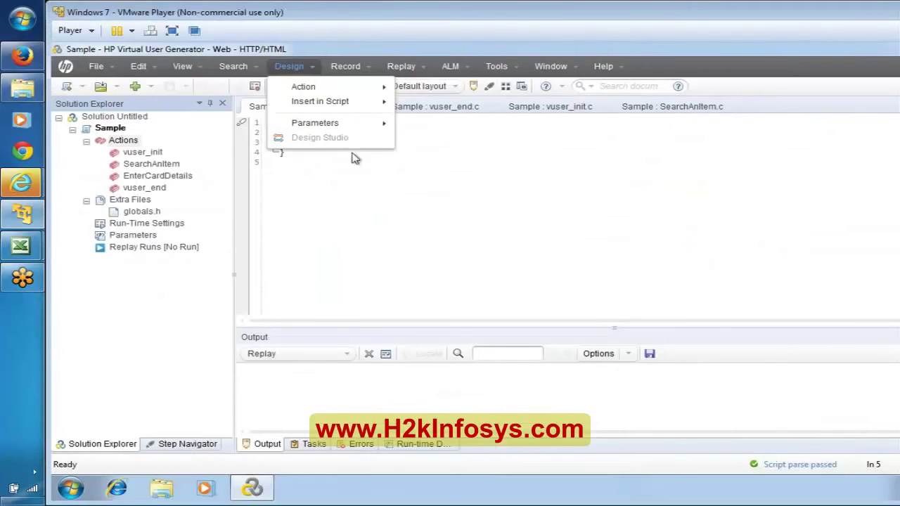
mouse_move(302, 87)
click(492, 93)
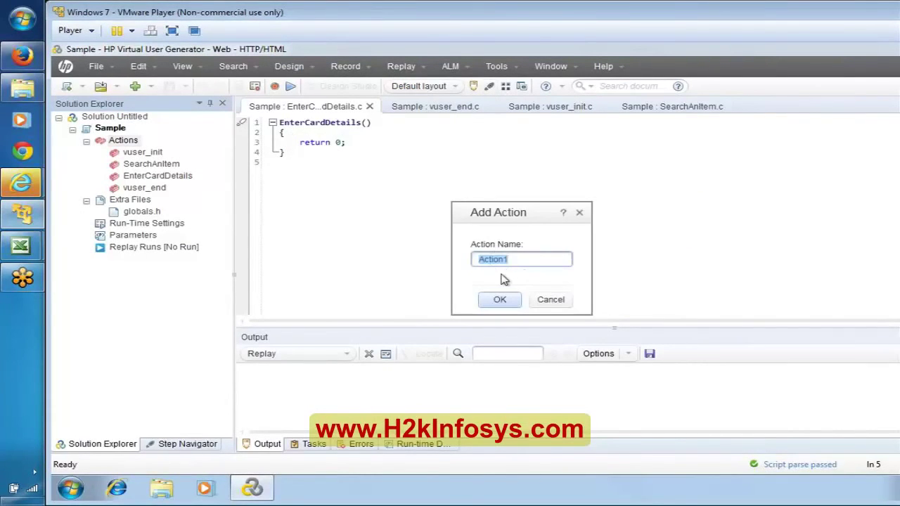
click(549, 299)
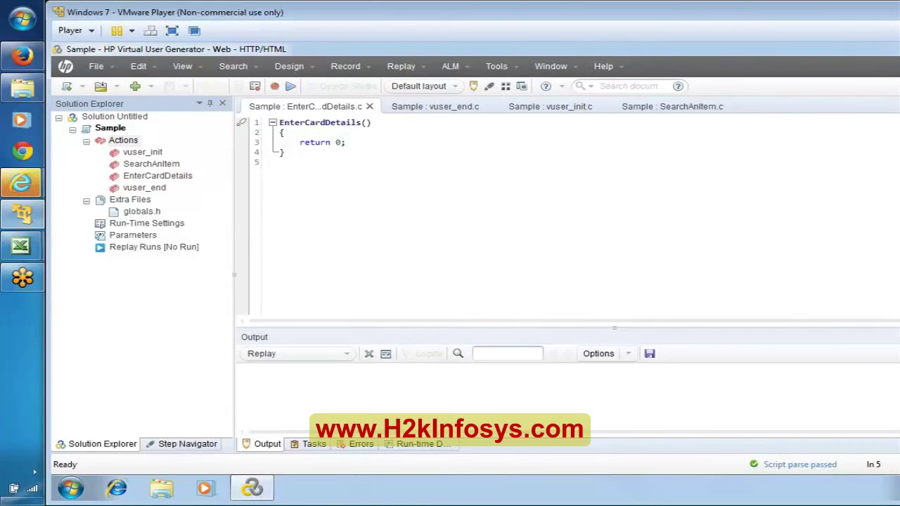
mouse_move(21, 245)
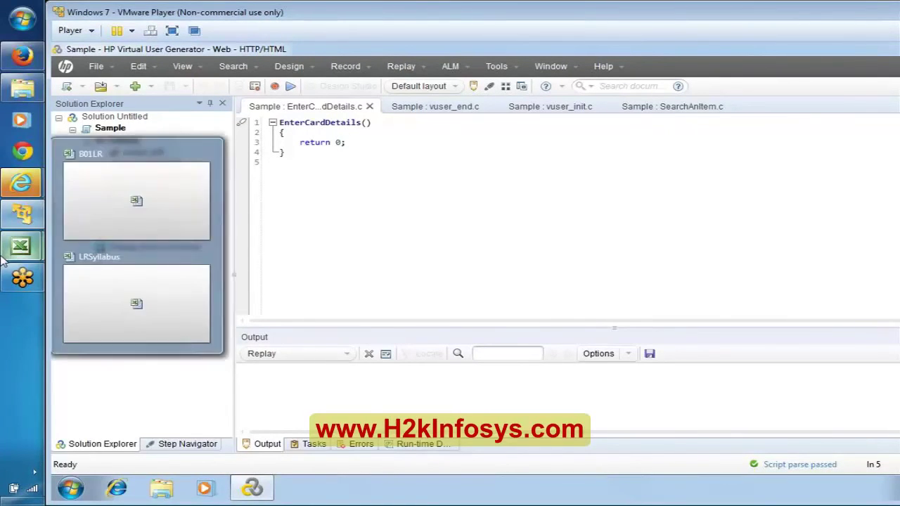
Switch to the B01LR workbook in Excel and change the note in D17 to end with "Create New Action"
click(116, 200)
key(F2)
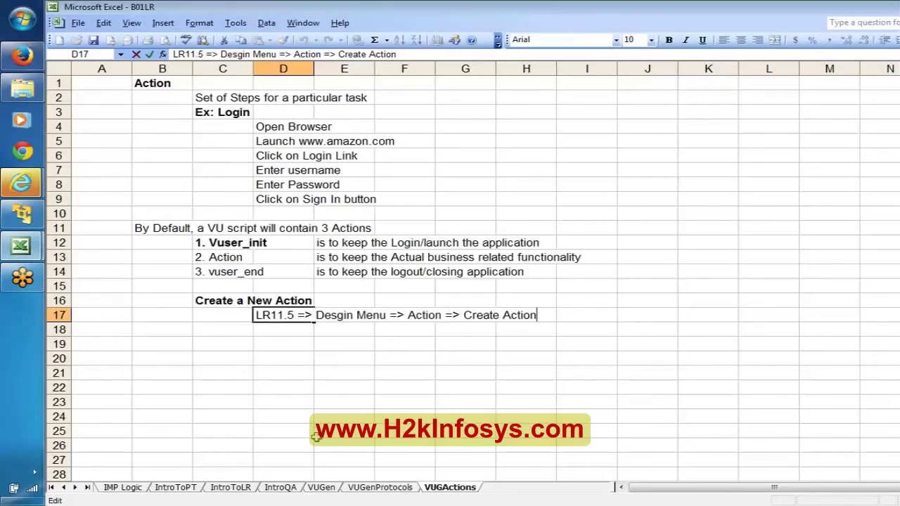
key(ctrl+Left)
text(New)
key(Return)
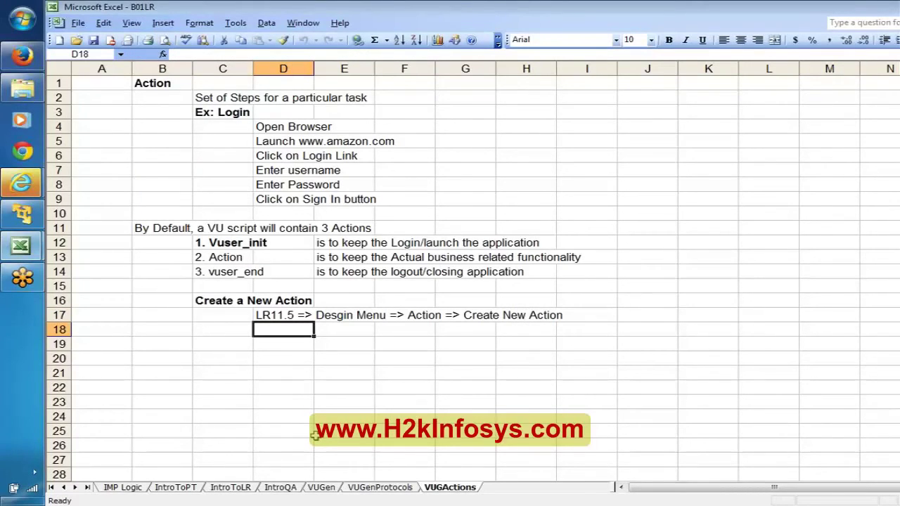
Switch to the LRSyllabus workbook and review the Actions, Recording and Recording Options topics
mouse_move(21, 261)
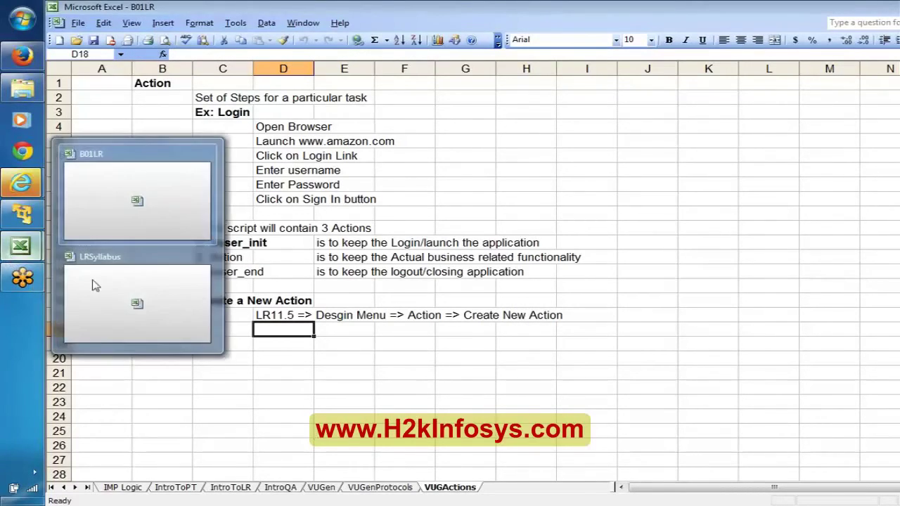
click(96, 285)
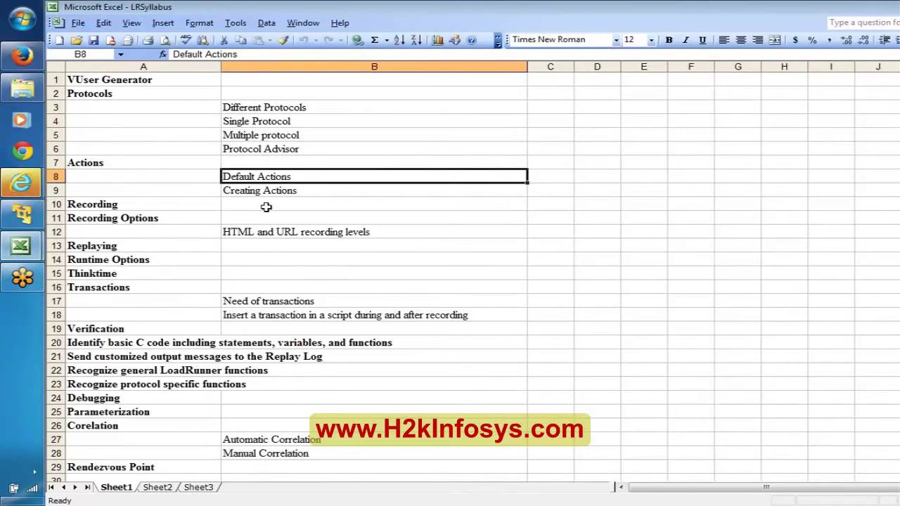
click(251, 195)
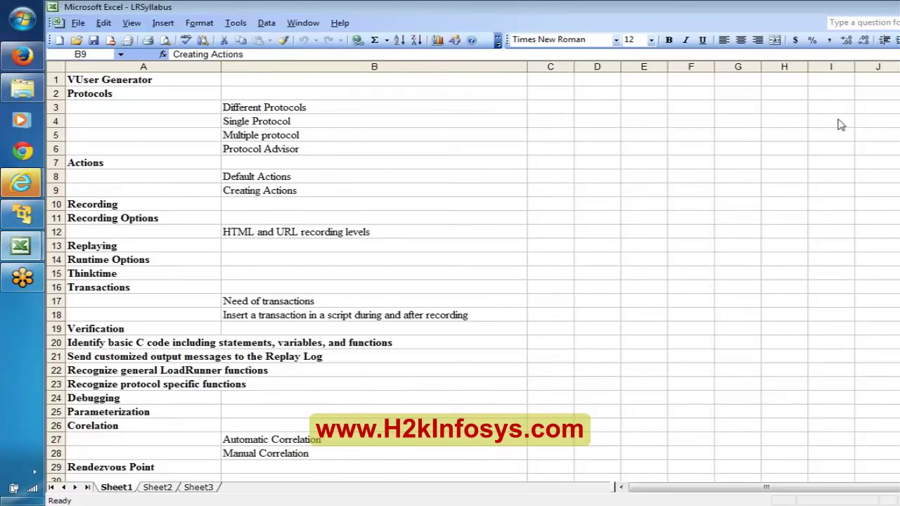
key(Down)
key(Left)
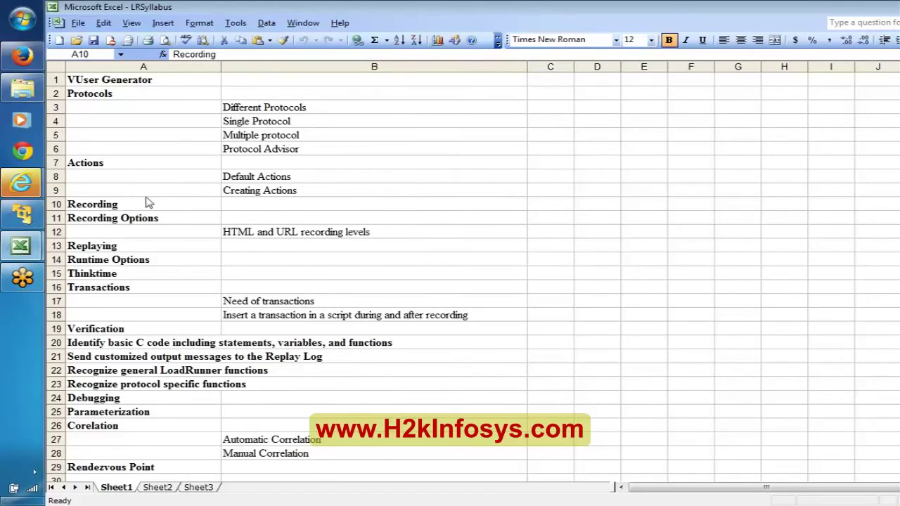
click(120, 204)
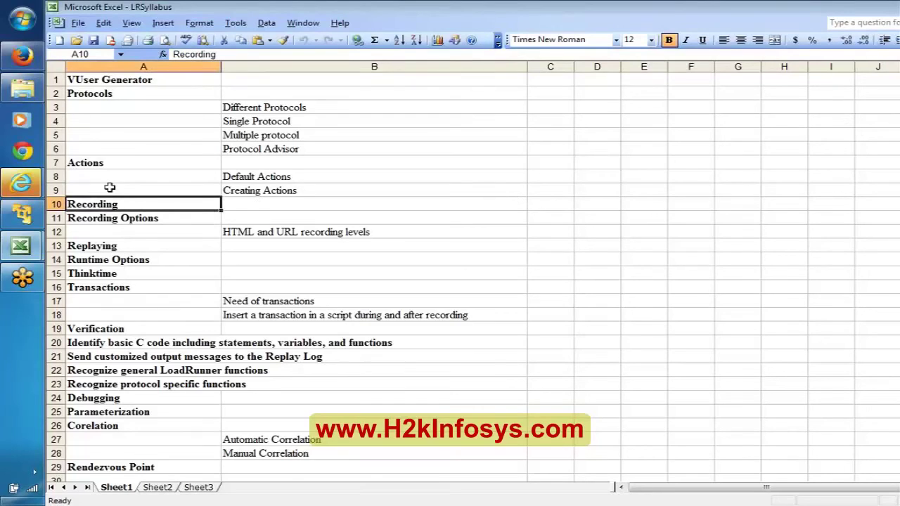
click(110, 102)
click(121, 162)
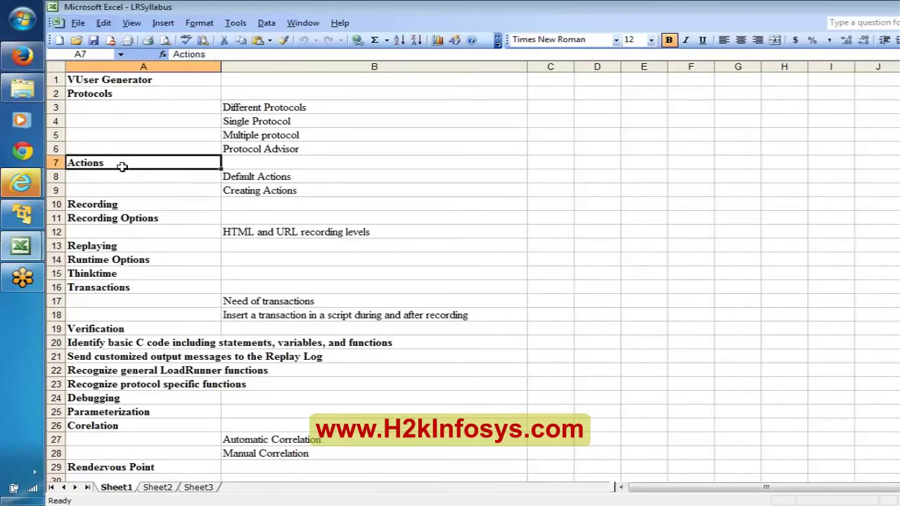
click(135, 217)
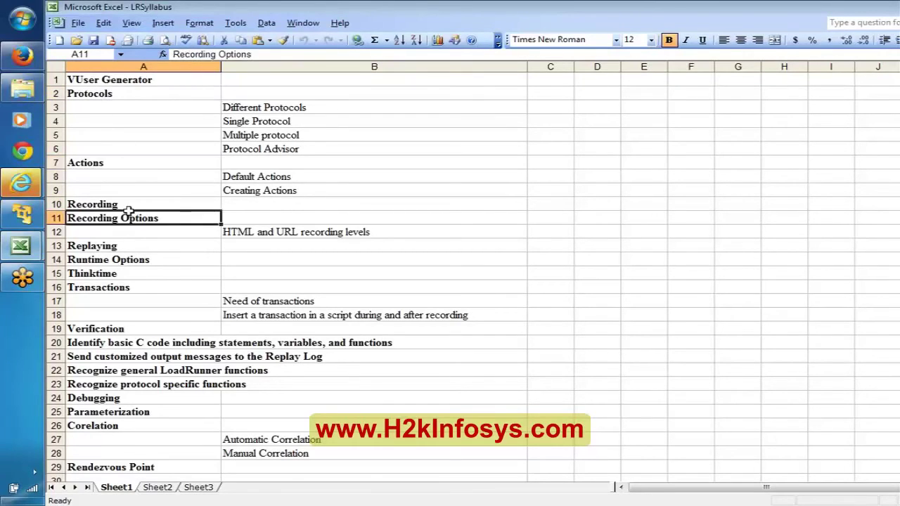
click(86, 204)
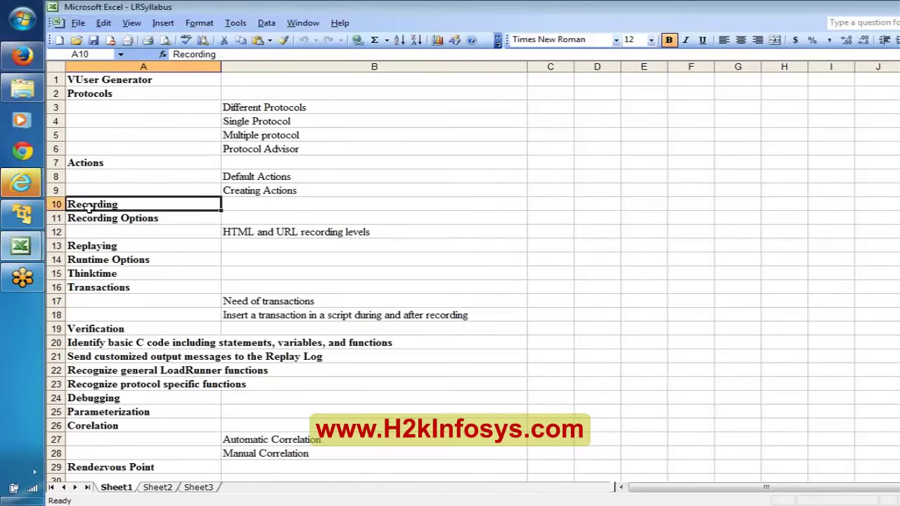
Return to the B01LR workbook, insert a new worksheet after VUQA1 and name it "VUGRecording"
key(alt+Tab)
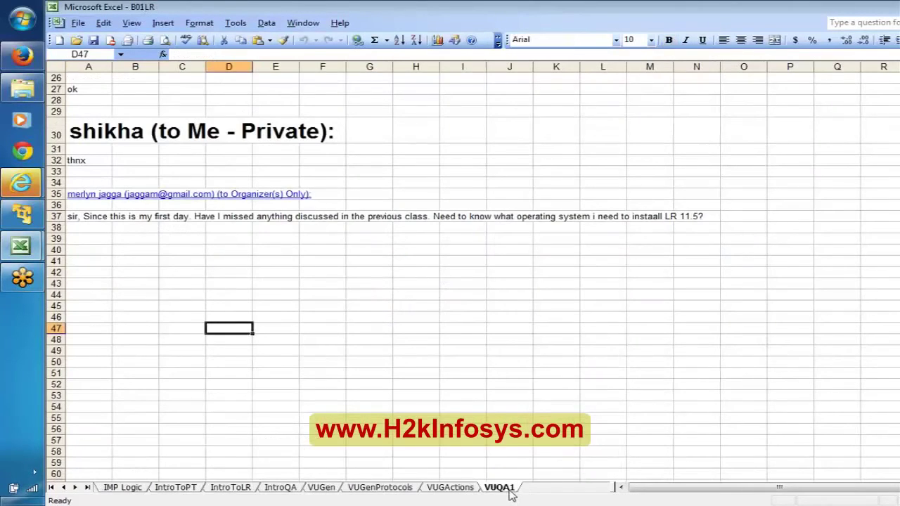
right_click(509, 491)
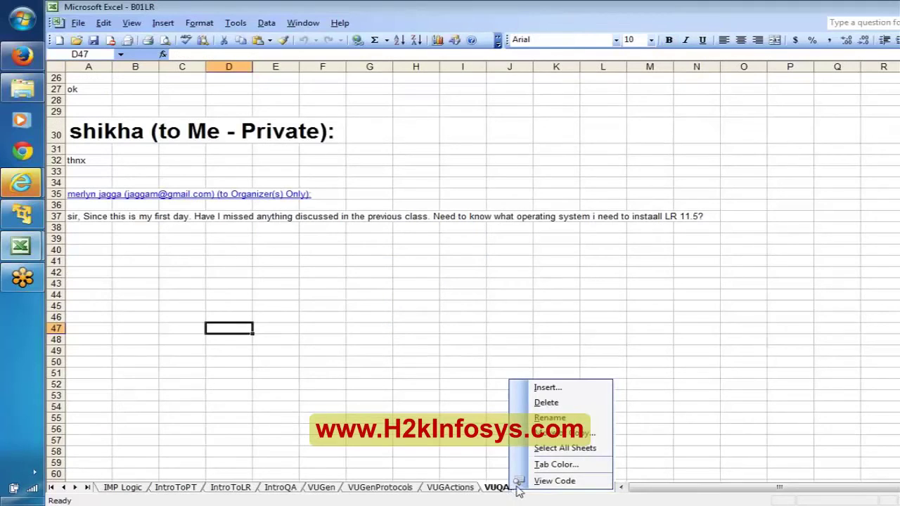
click(551, 397)
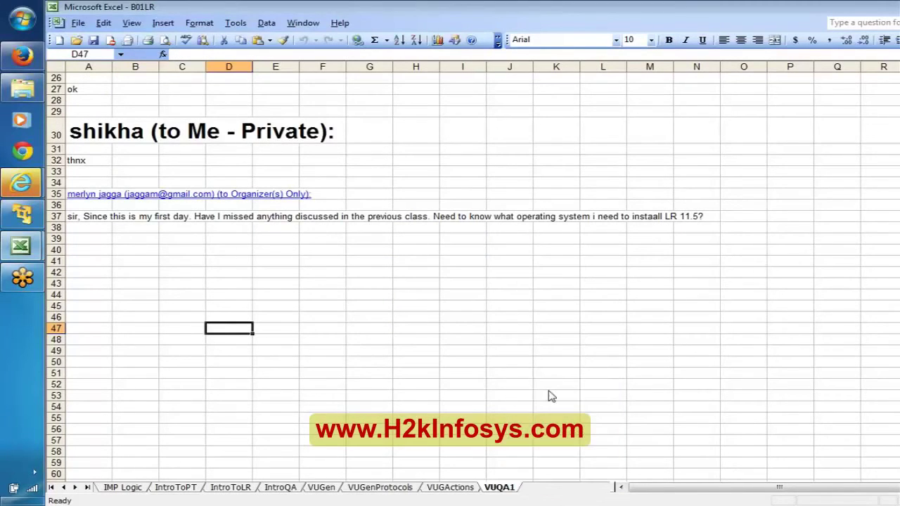
click(609, 478)
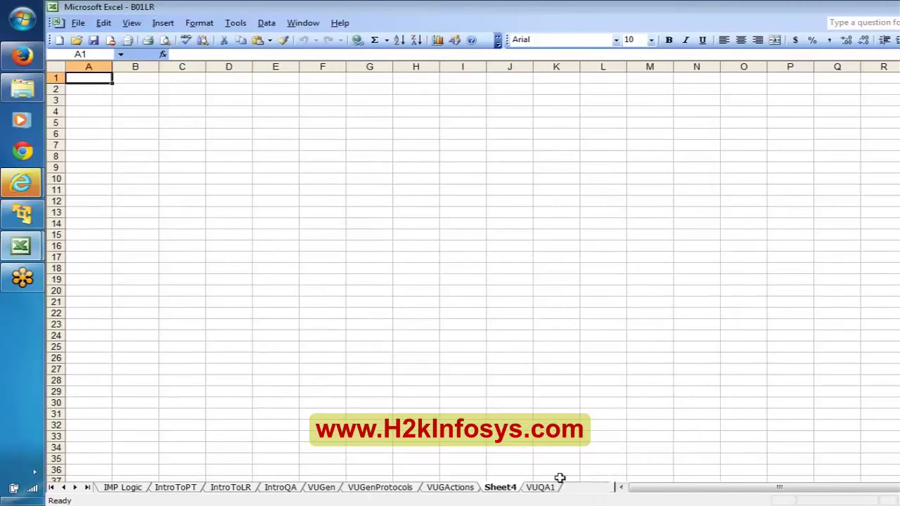
click(541, 488)
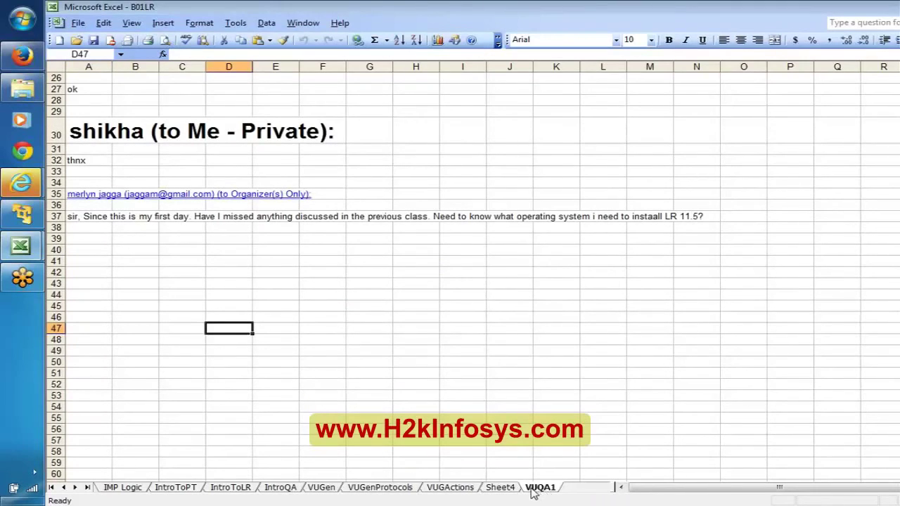
drag(501, 488, 536, 489)
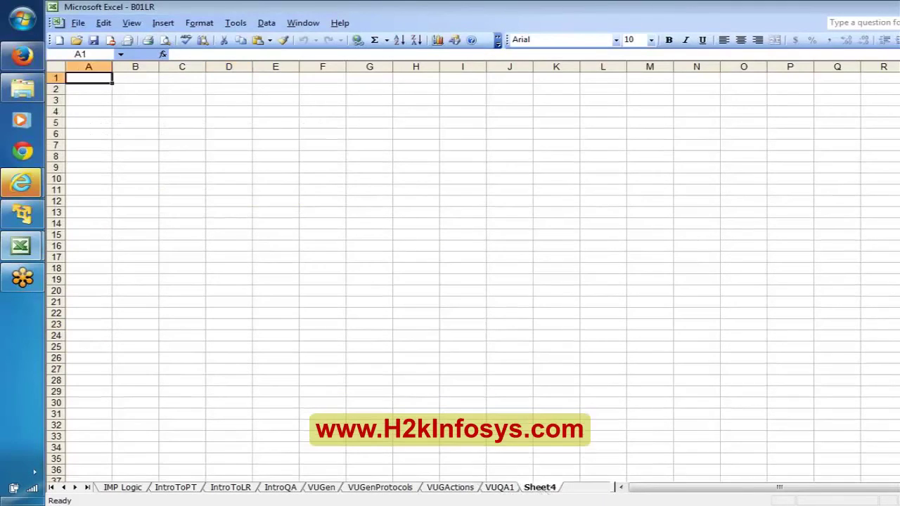
text(VUG)
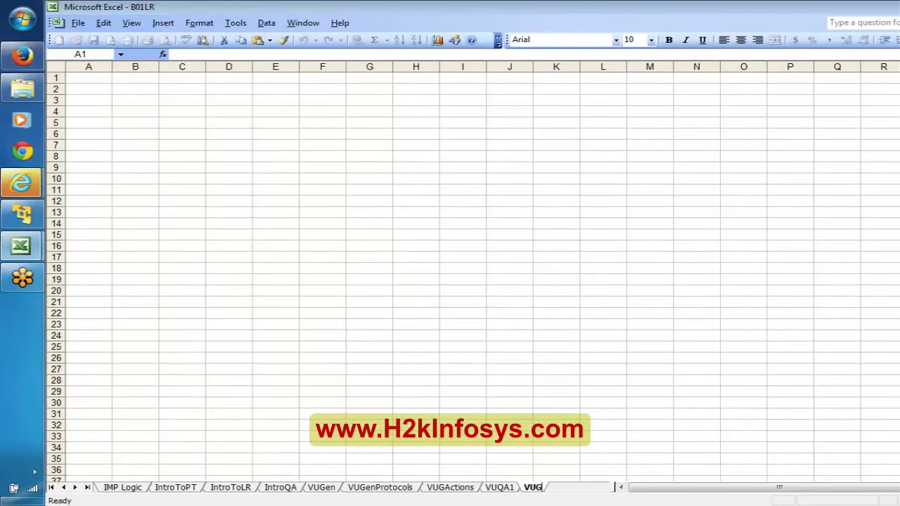
text(Recording)
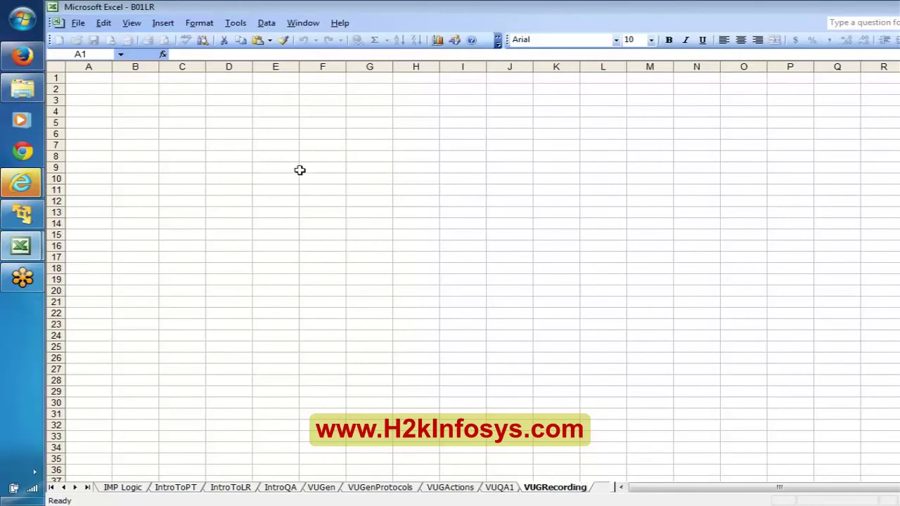
Set the VUGRecording sheet's zoom to a custom 130%, with cell B2 selected
click(138, 89)
click(163, 23)
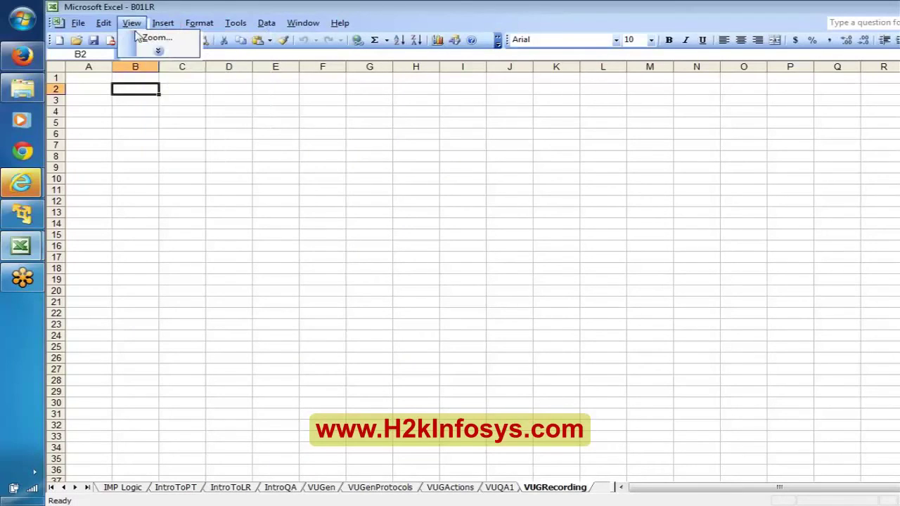
click(143, 37)
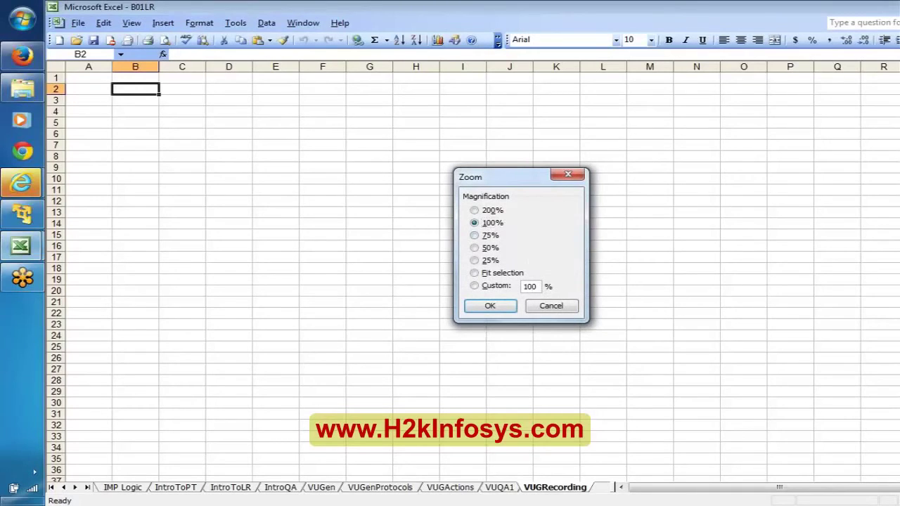
double_click(530, 287)
text(130)
key(Return)
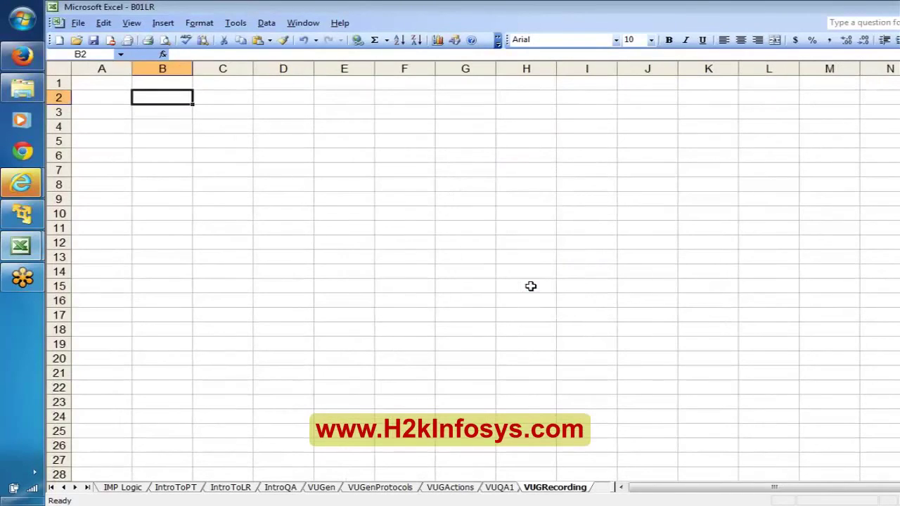
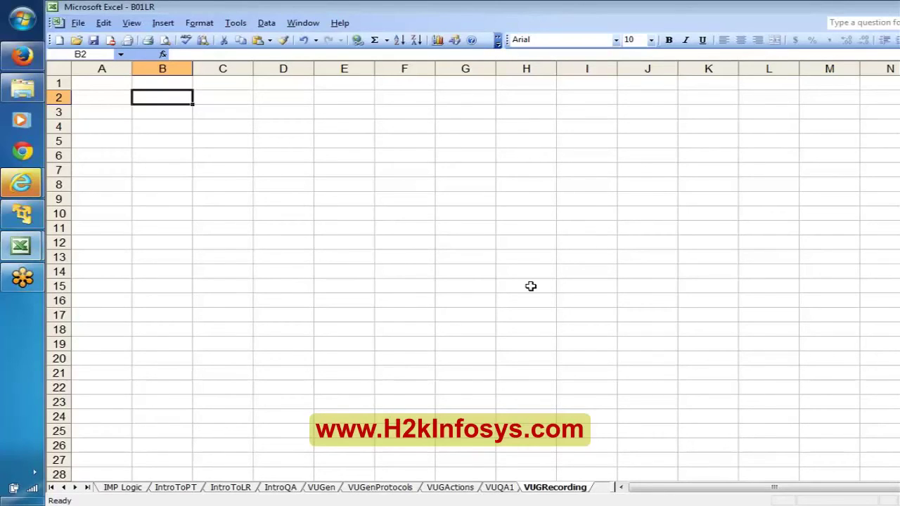
Enter "In QTP recording is not preferable" in cell B2 of VUGRecording
text(In QTP i)
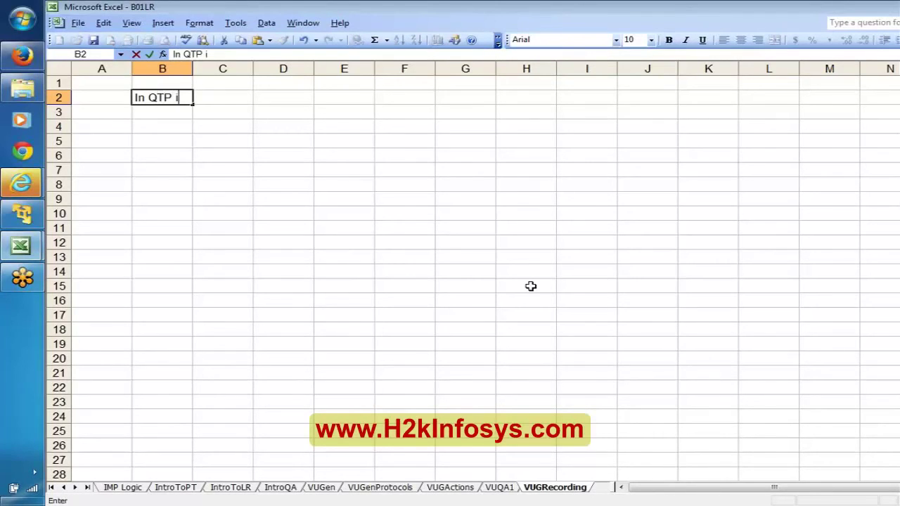
key(BackSpace)
text(recording )
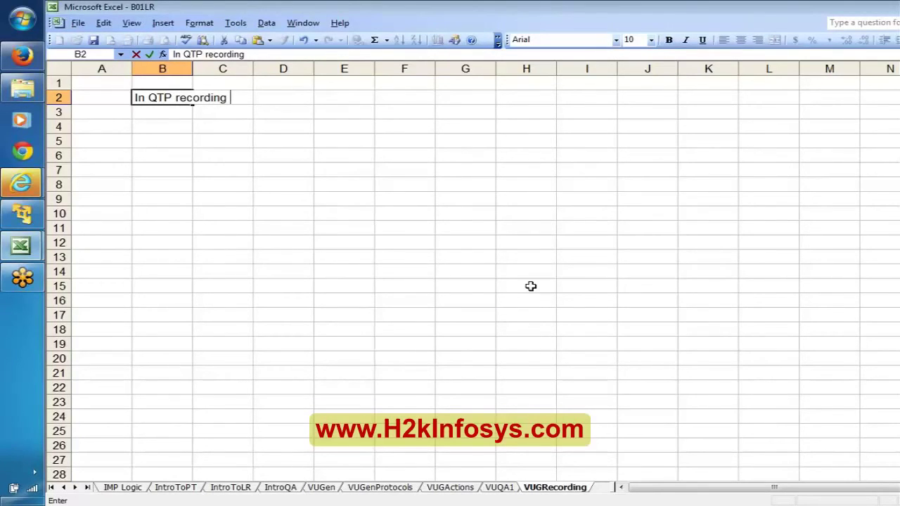
text(is not p)
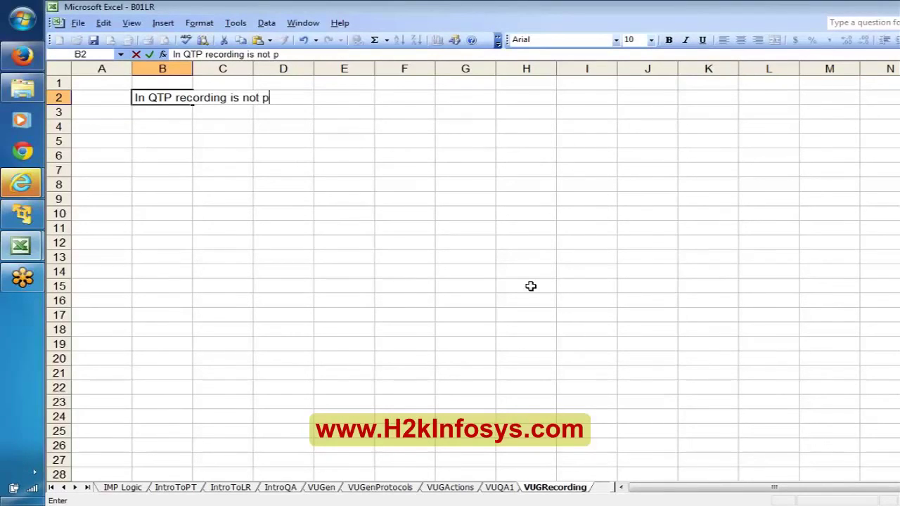
text(referabl)
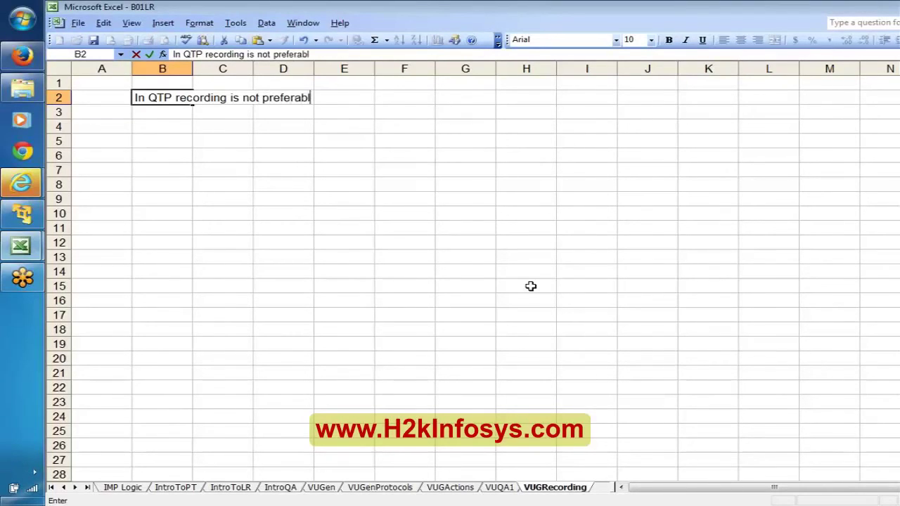
text(e)
key(Return)
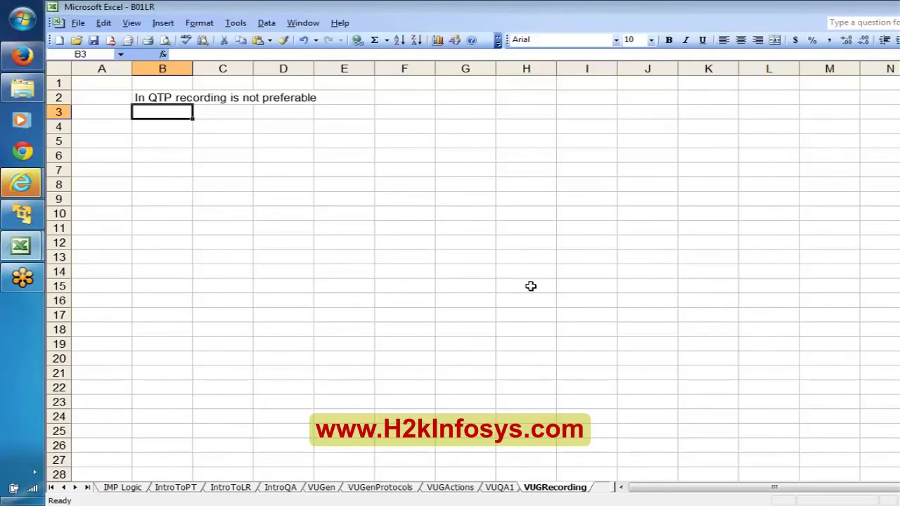
Enter "here, in Loadrunner, WE HAVE TO USE RECORDING feature" in cell B5
key(Down)
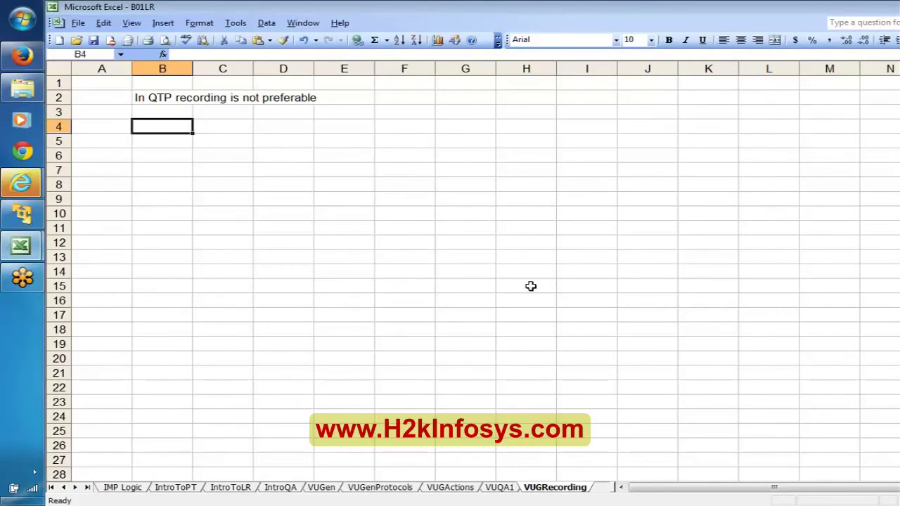
key(Down)
text(he)
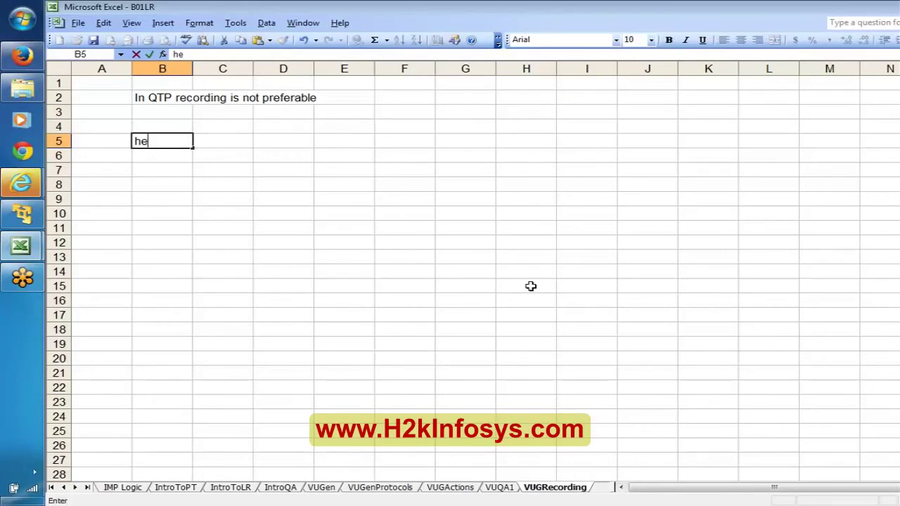
text(re, in Loa)
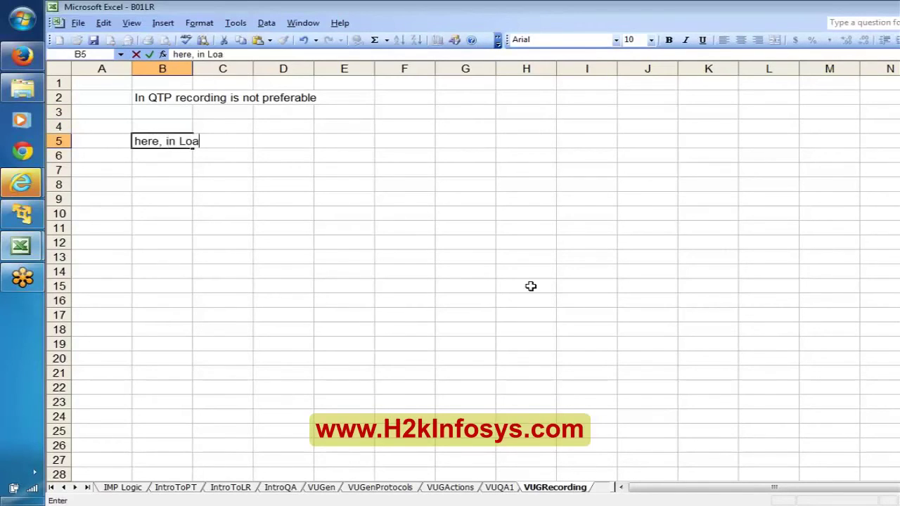
text(drunner, )
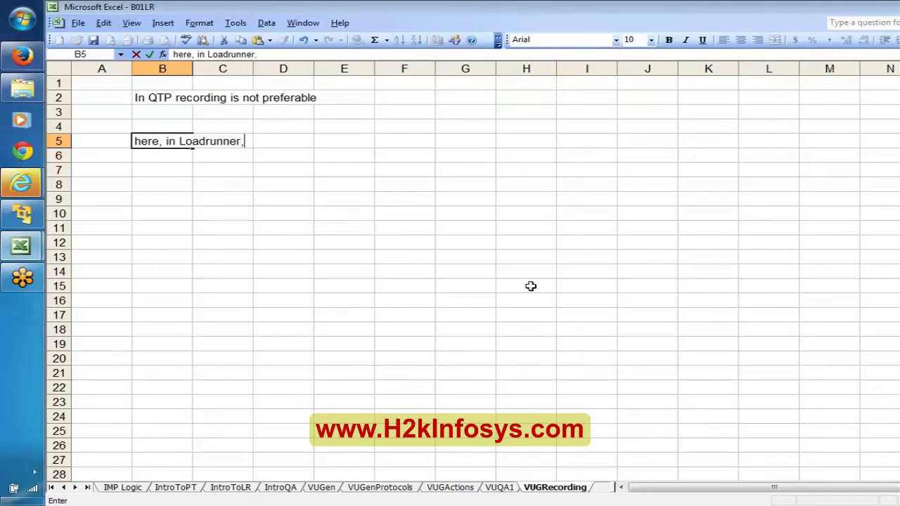
text(WE HAVE TO USE)
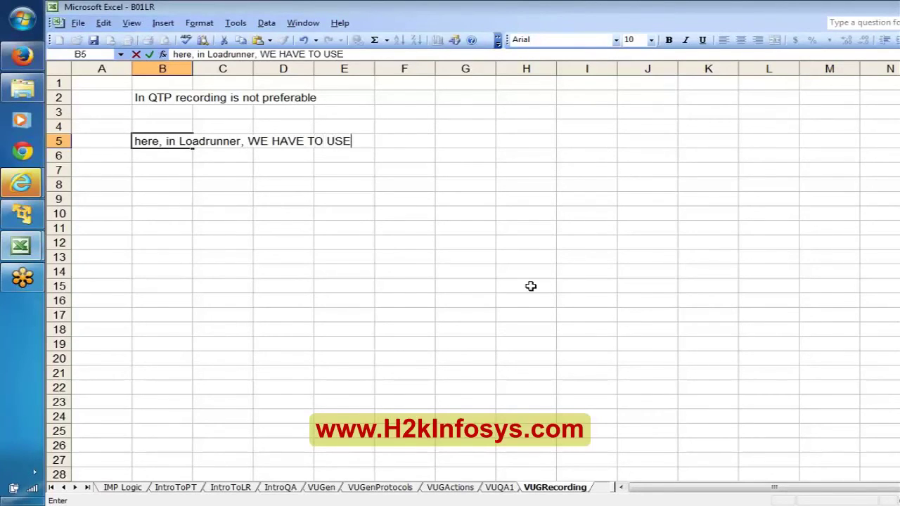
text( RECORDI)
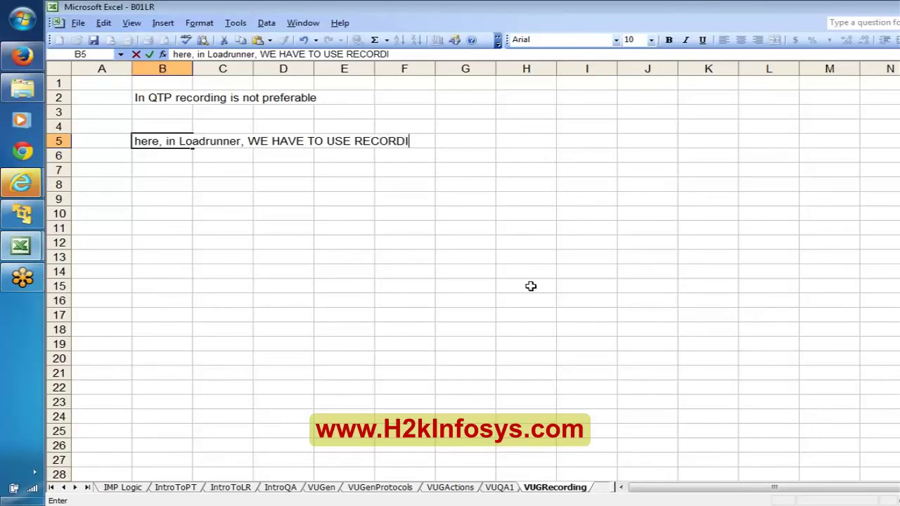
text(NG feature)
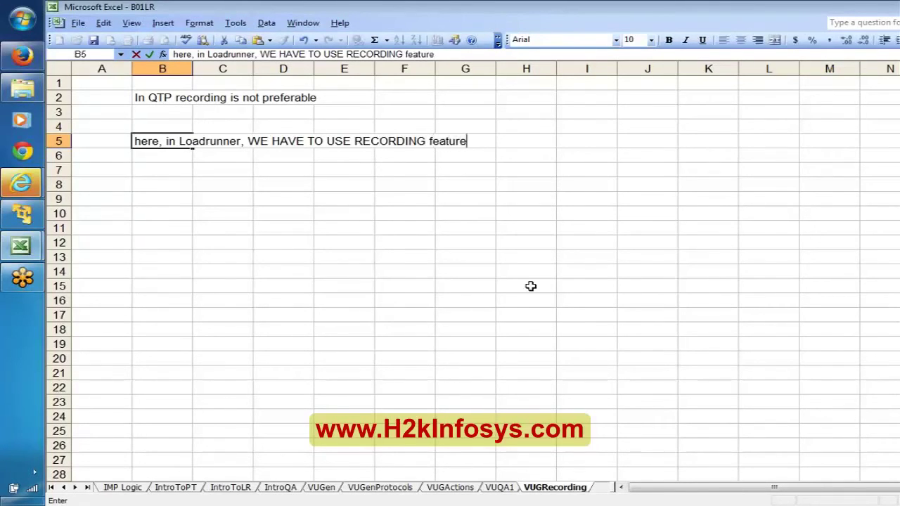
key(Return)
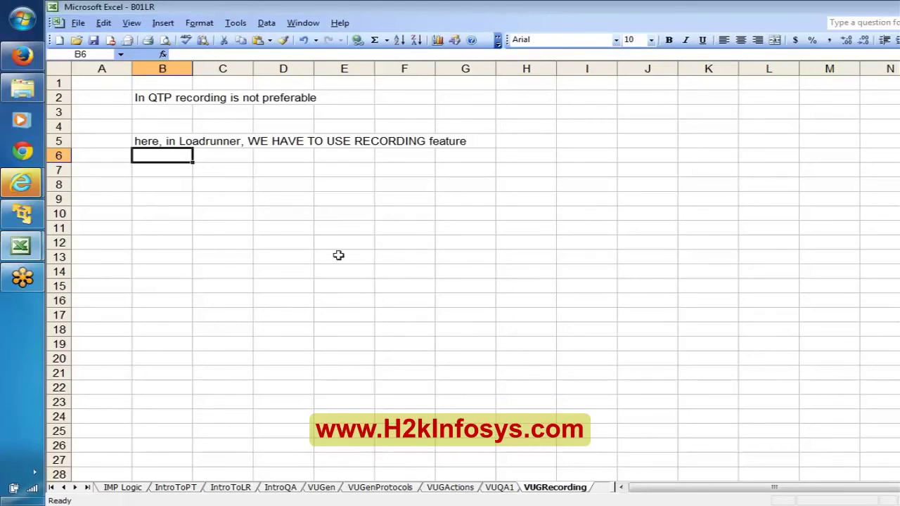
Switch to Virtual User Generator and create a single-protocol Web - HTTP/HTML script named "MyFirstScript"
click(28, 205)
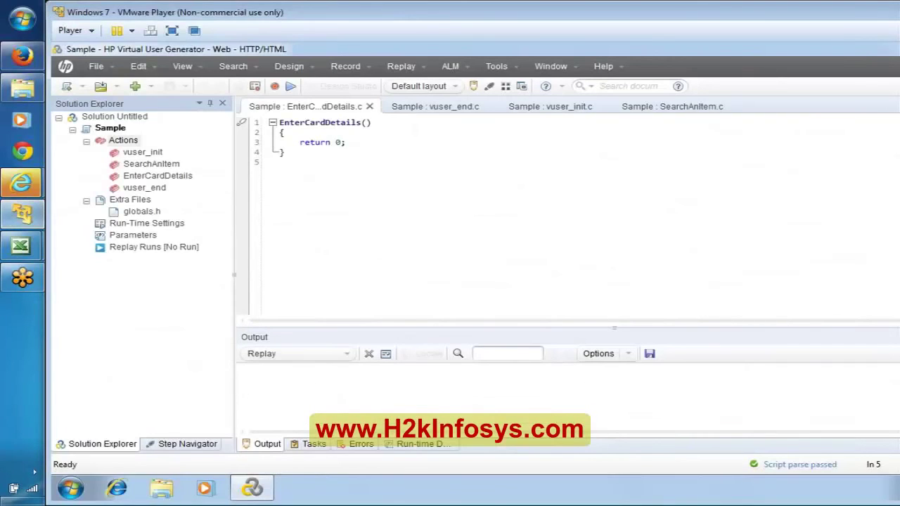
click(66, 92)
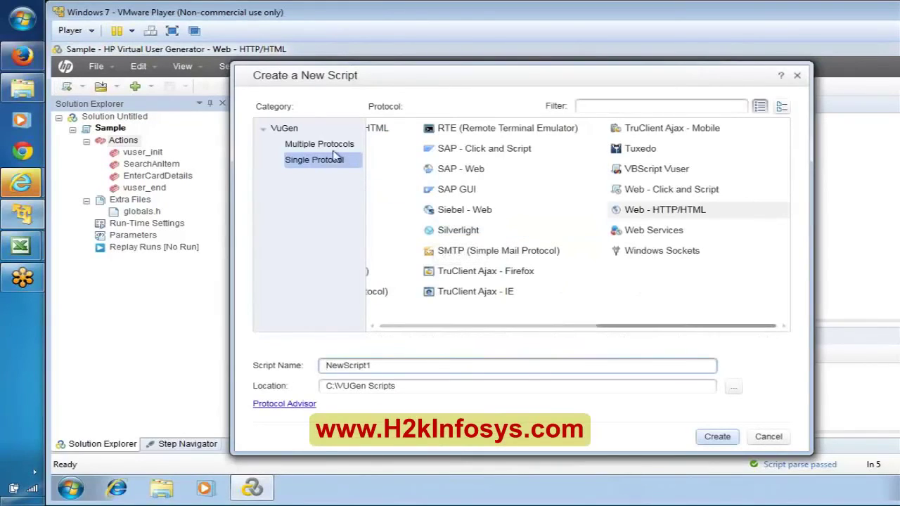
click(653, 209)
click(433, 365)
key(ctrl+a)
text(MyFirstScript)
click(718, 436)
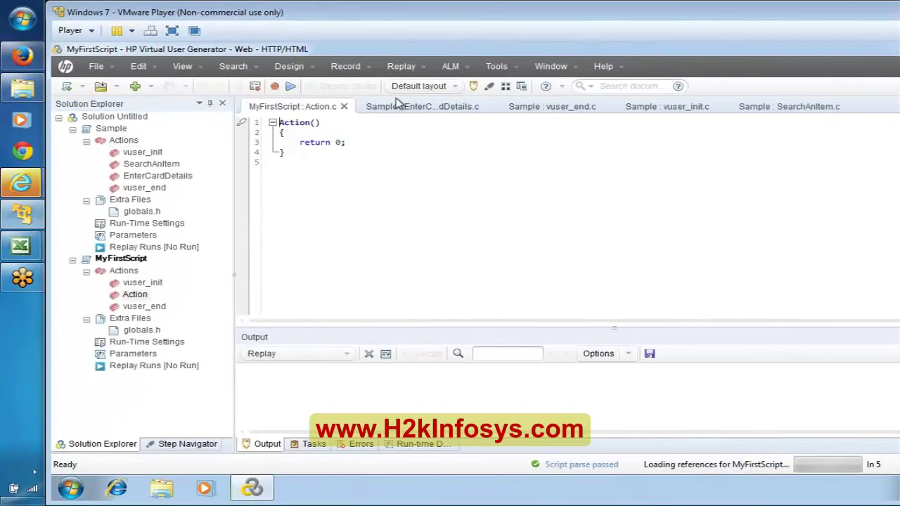
Close the Sample script's open EnterCardDetails, vuser_end, vuser_init and SearchAnItem files, leaving MyFirstScript's Action file open
click(486, 108)
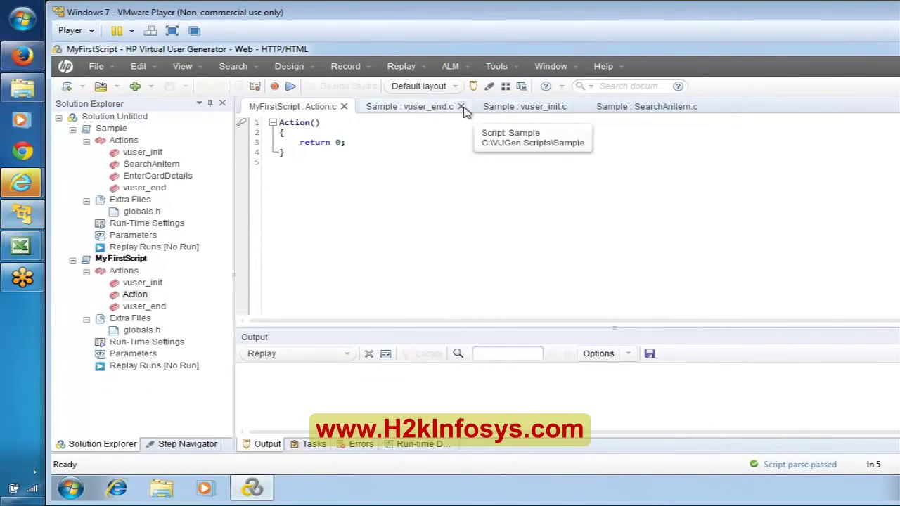
click(462, 107)
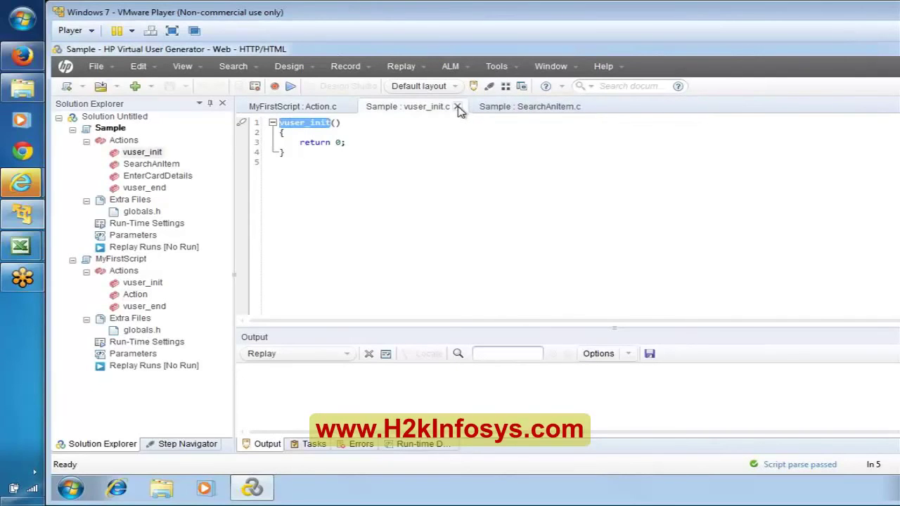
click(457, 107)
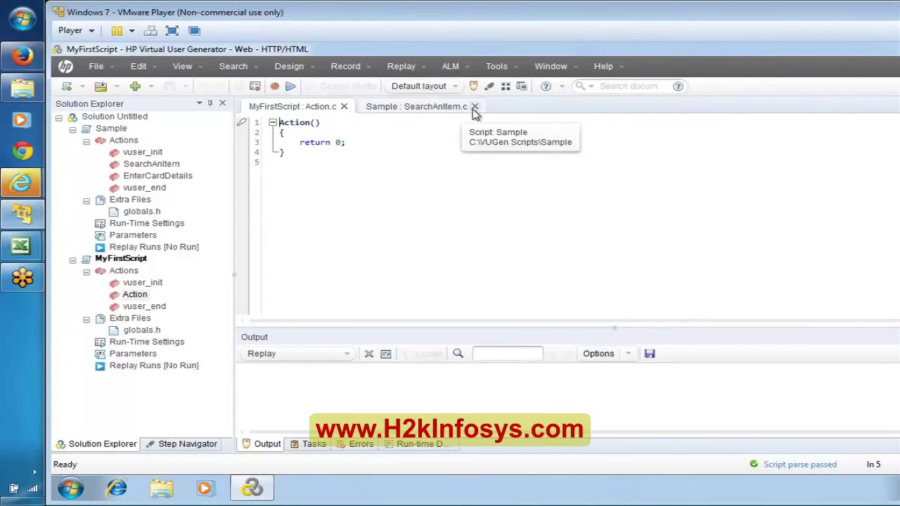
click(475, 107)
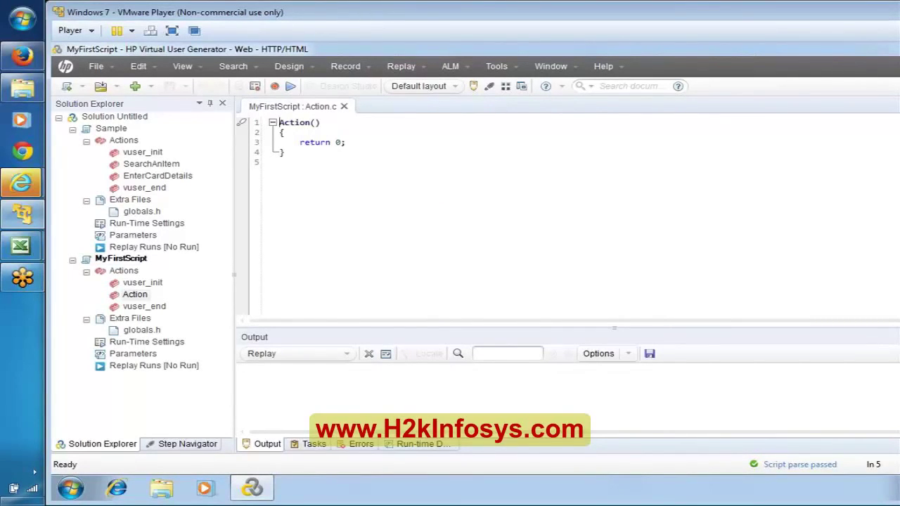
Collapse the Sample script in the solution tree and select the Action item of MyFirstScript
click(75, 132)
click(72, 131)
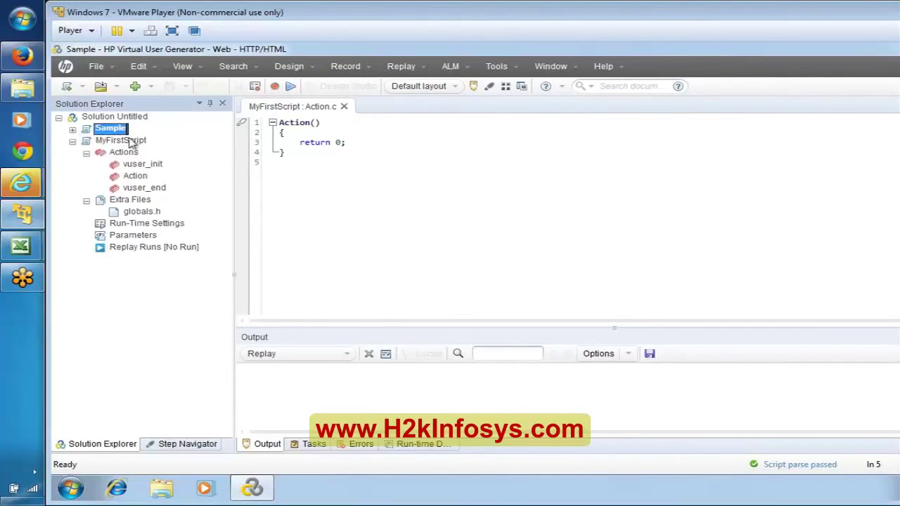
click(131, 141)
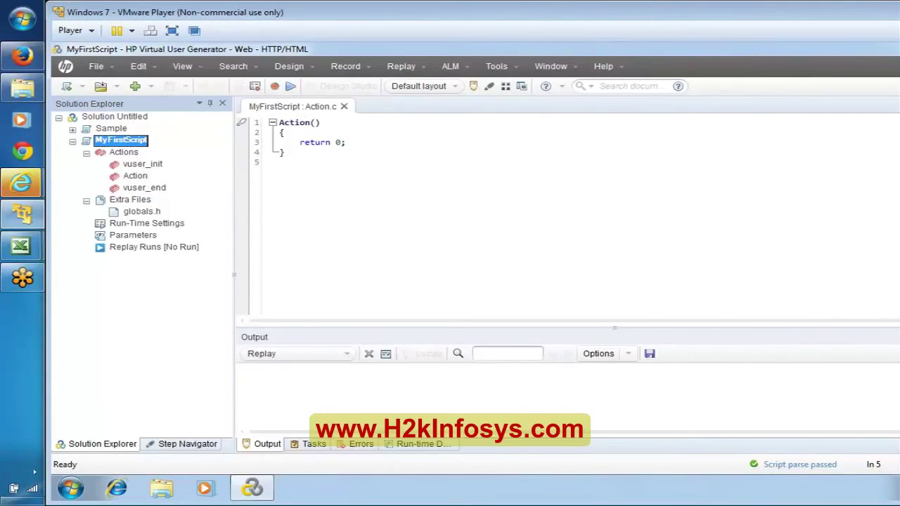
click(135, 176)
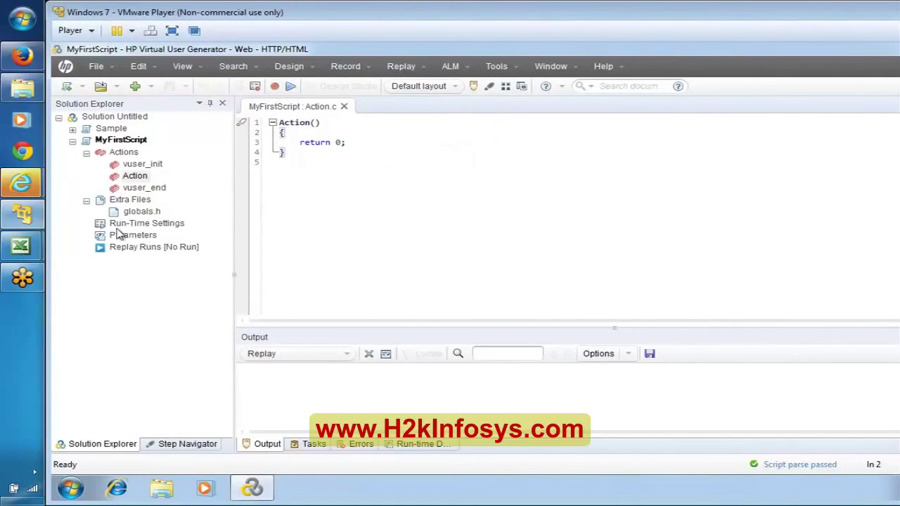
Switch to the B01LR workbook and examine the Browser client and Amazon server blocks on the VUGenProtocols sheet
mouse_move(21, 246)
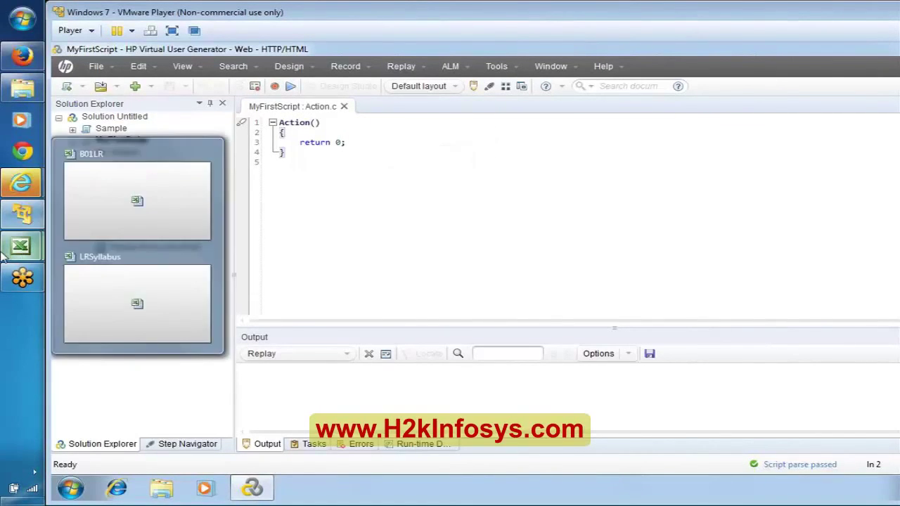
click(139, 195)
click(364, 490)
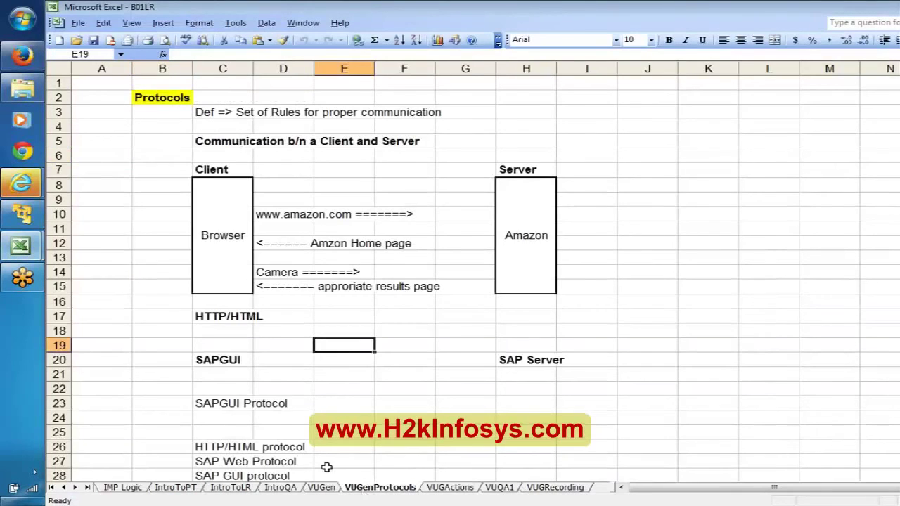
click(221, 222)
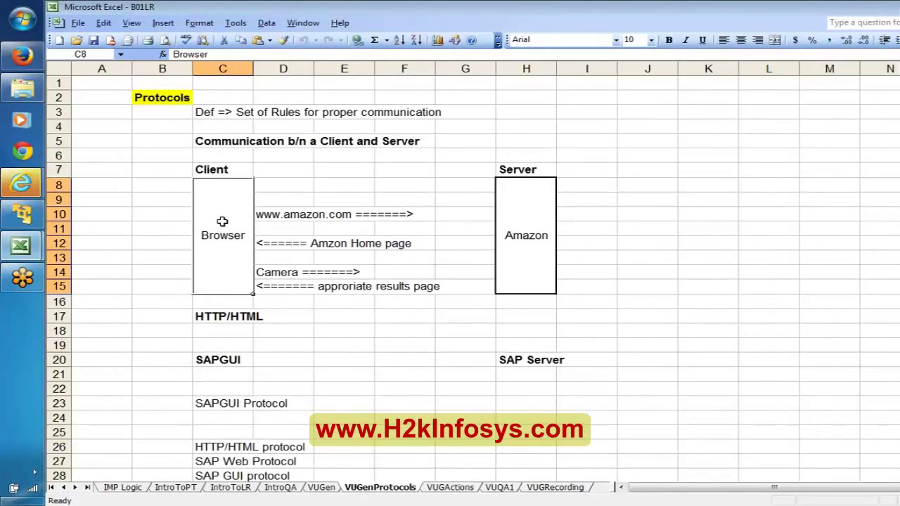
click(518, 235)
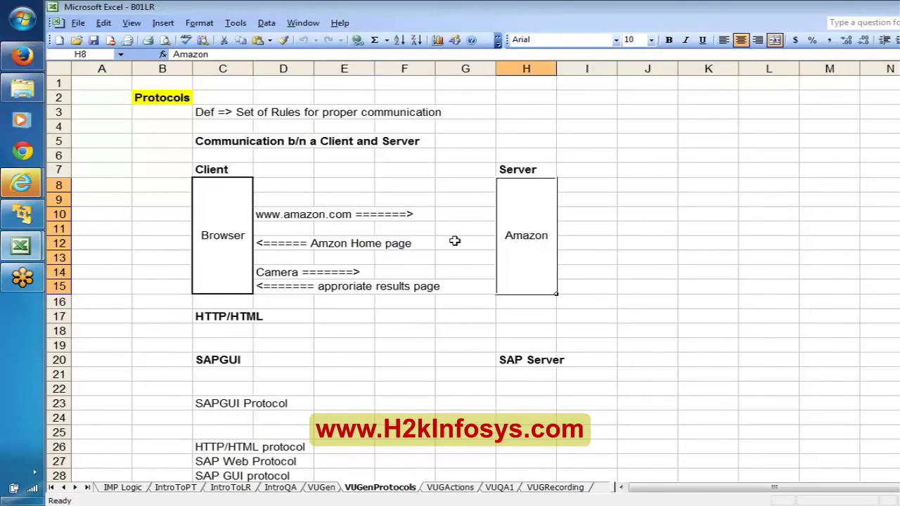
click(211, 207)
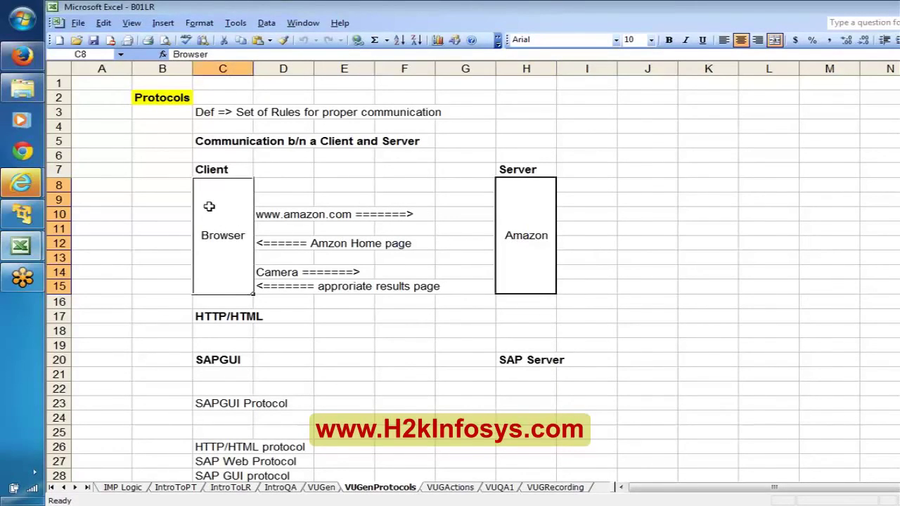
click(520, 218)
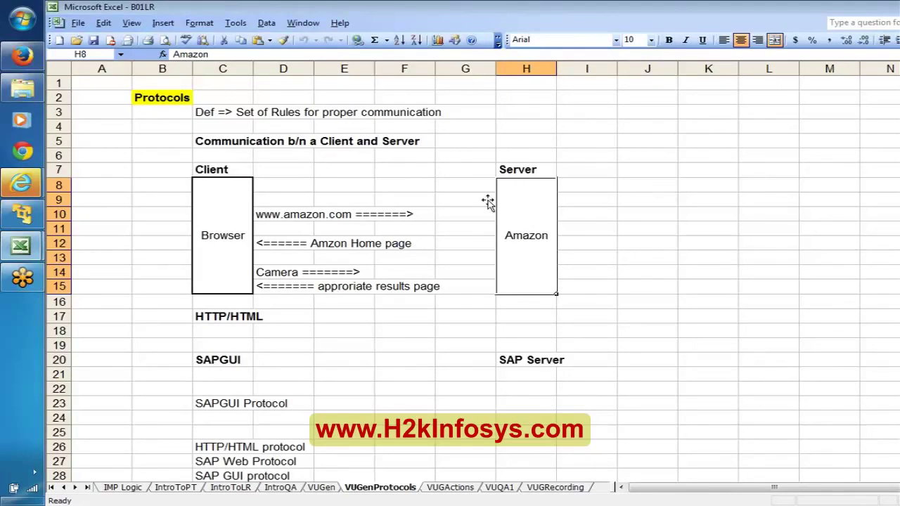
Highlight cells D7:G15 between the client and server blocks to review the communication between them
click(296, 212)
key(Up)
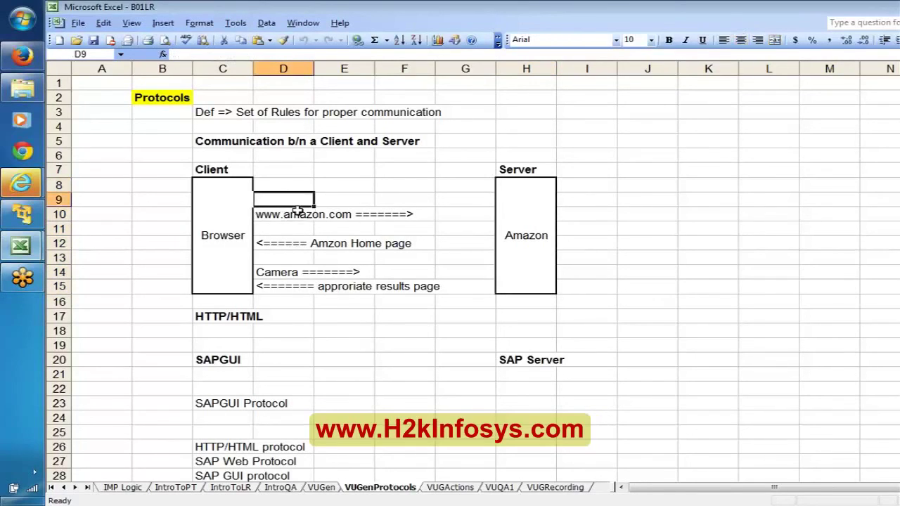
key(Up)
key(Up)
key(shift+Right)
key(shift+Right)
key(shift+Right)
key(shift+Right)
key(shift+Left)
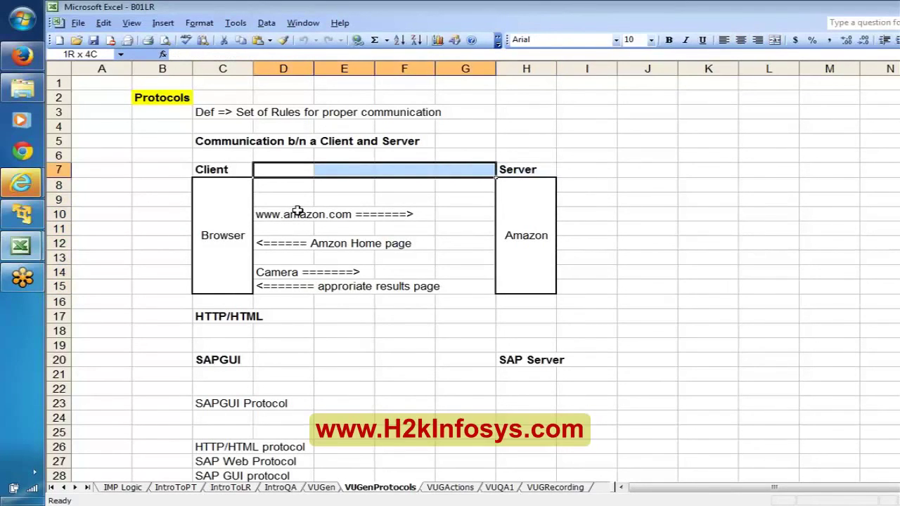
key(shift+Down)
key(shift+Down)
key(shift+Down)
key(shift+Down)
key(shift+Down)
key(shift+Down)
key(shift+Down)
key(shift+Down)
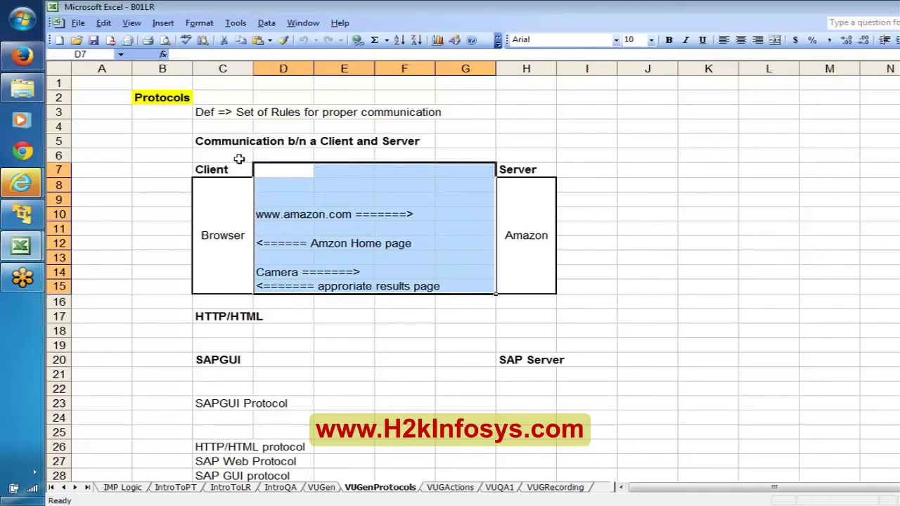
click(260, 215)
key(shift+Right)
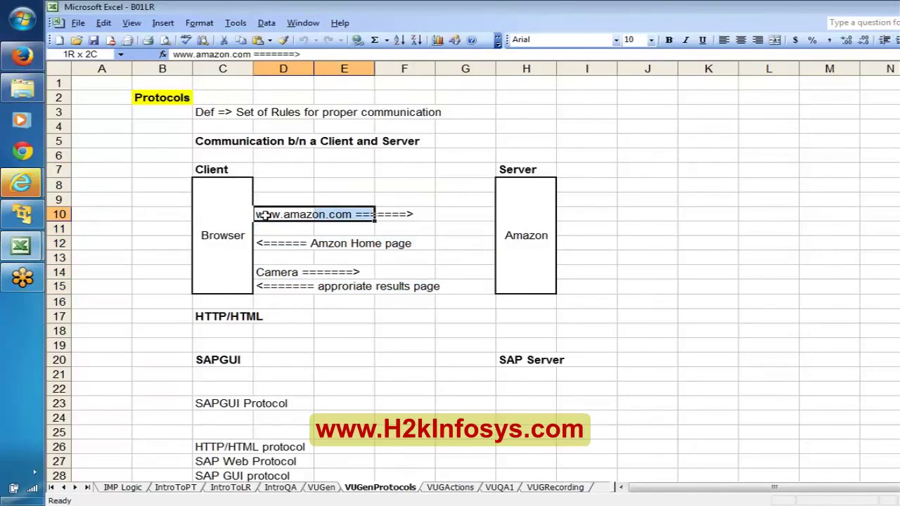
key(shift+Right)
key(shift+Right)
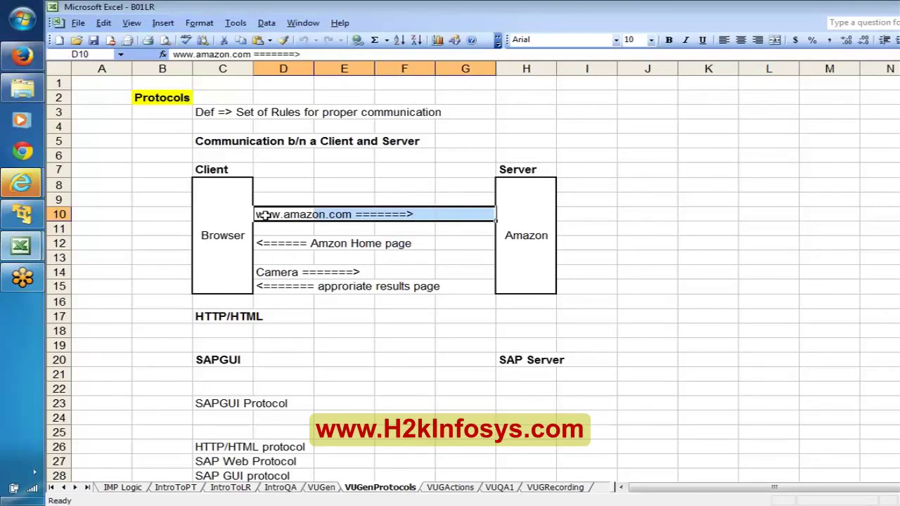
key(Down)
key(Down)
key(Right)
key(Right)
key(Right)
key(shift+Left)
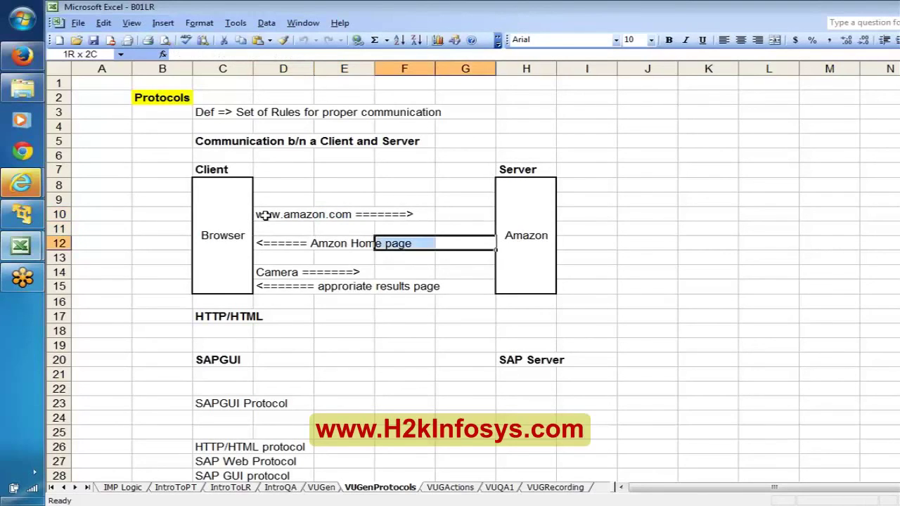
key(shift+Left)
key(shift+Left)
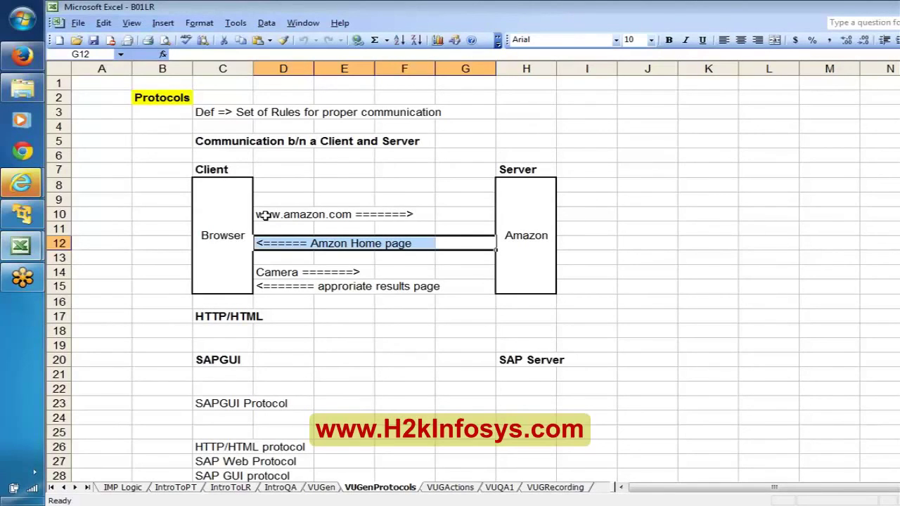
click(265, 215)
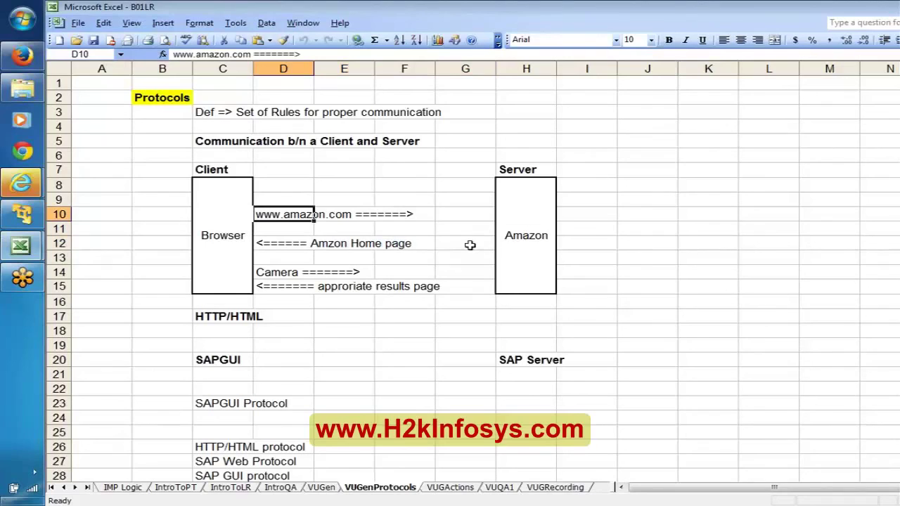
click(442, 246)
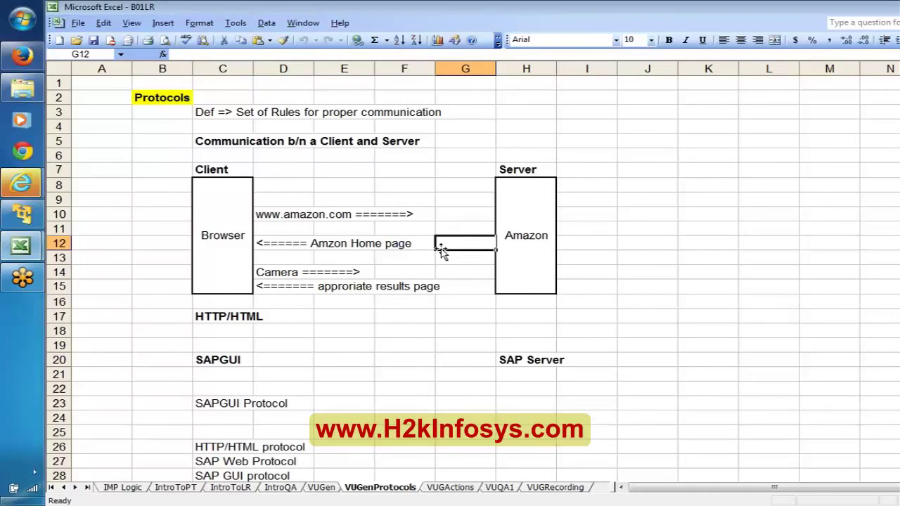
Return to Virtual User Generator and open the recording setup for MyFirstScript
click(21, 213)
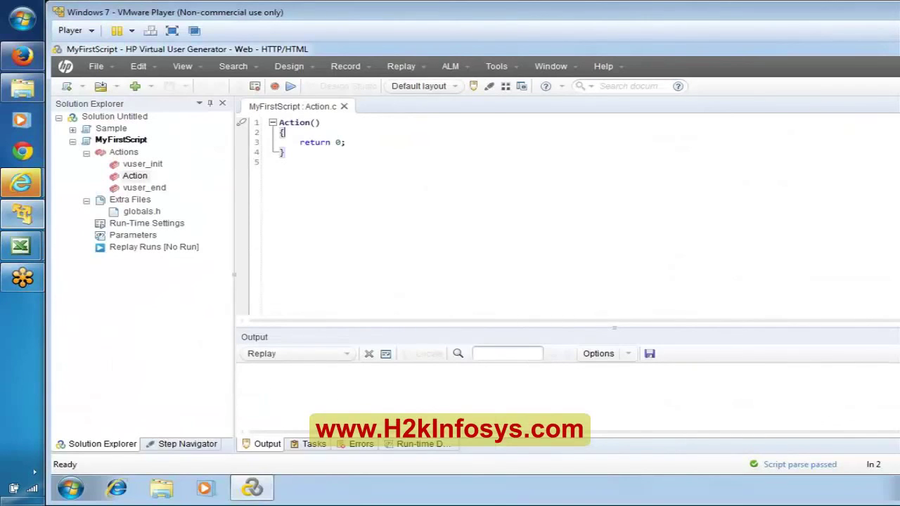
click(346, 68)
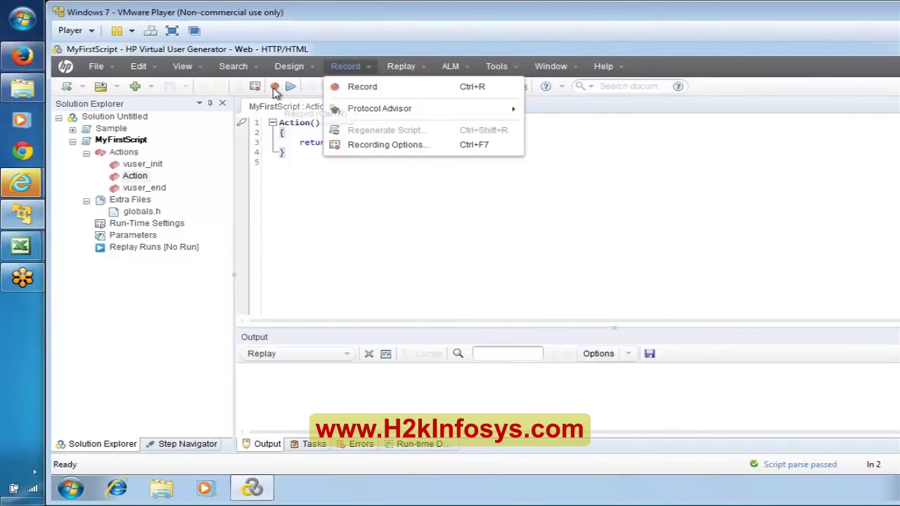
click(281, 172)
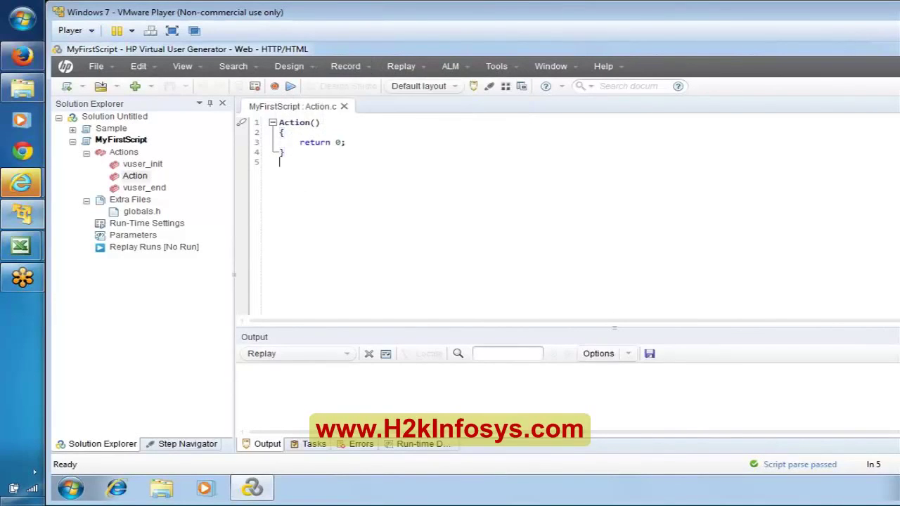
click(275, 87)
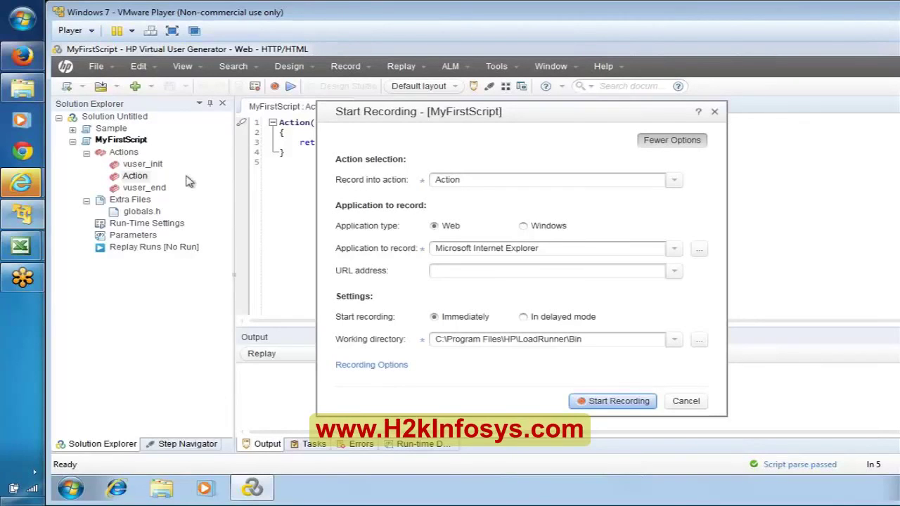
Set the recording to go into the vuser_init action, keep Microsoft Internet Explorer as the application, and start editing the URL address
click(137, 174)
click(677, 182)
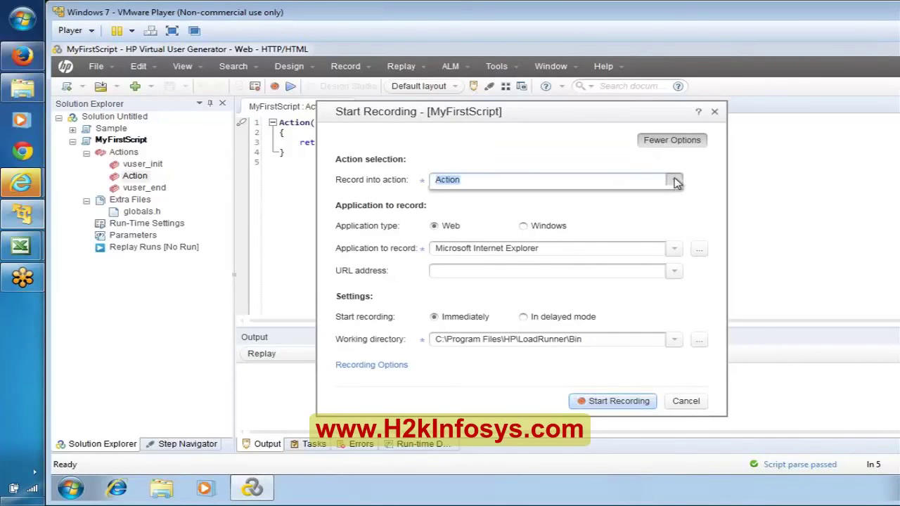
click(509, 201)
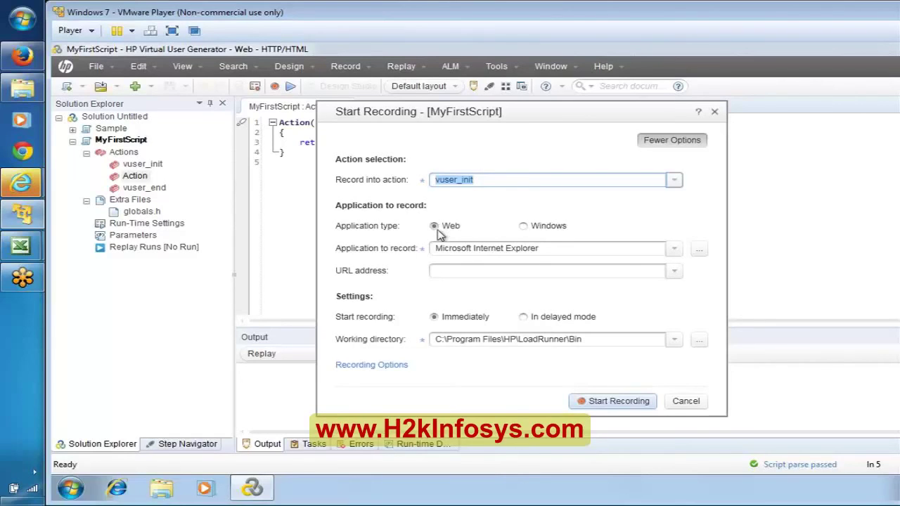
click(579, 245)
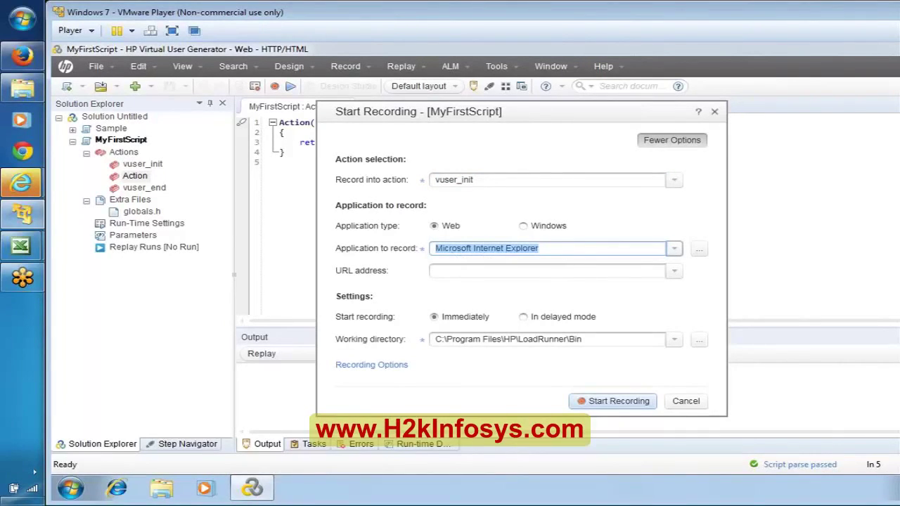
click(587, 272)
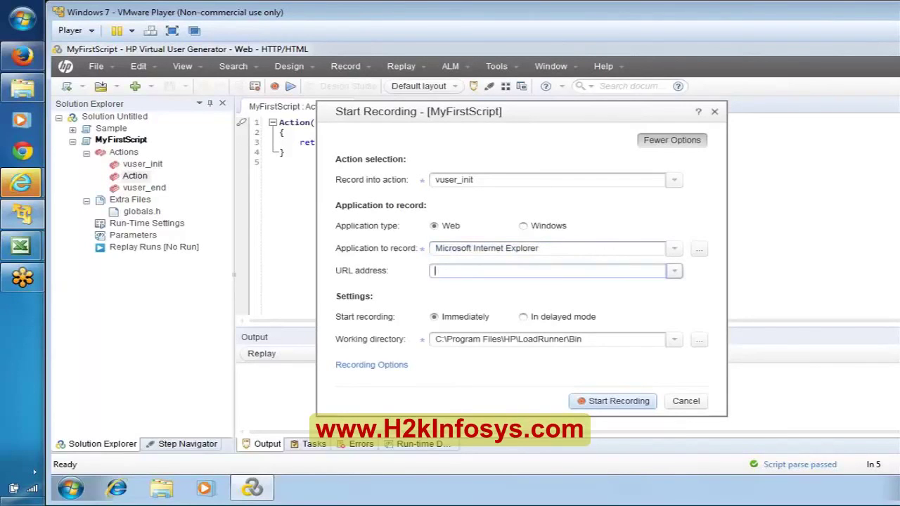